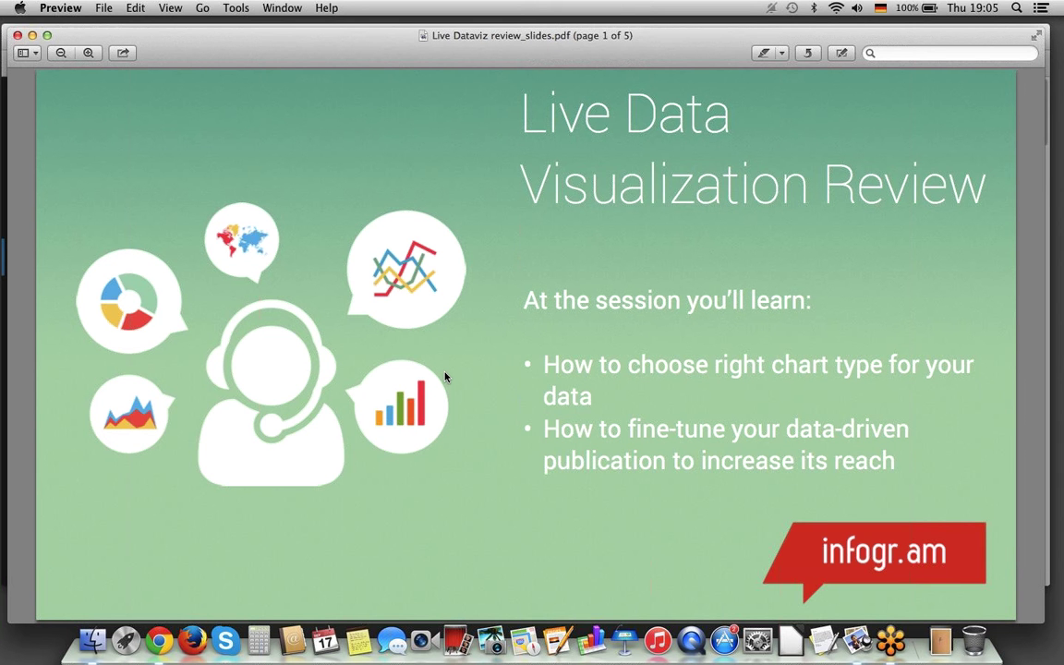
Advance the slides to page 2, switch to Chrome and examine the state scores and callout labels in the Data for Webinar spreadsheet
{"action": "key", "text": "Down"}
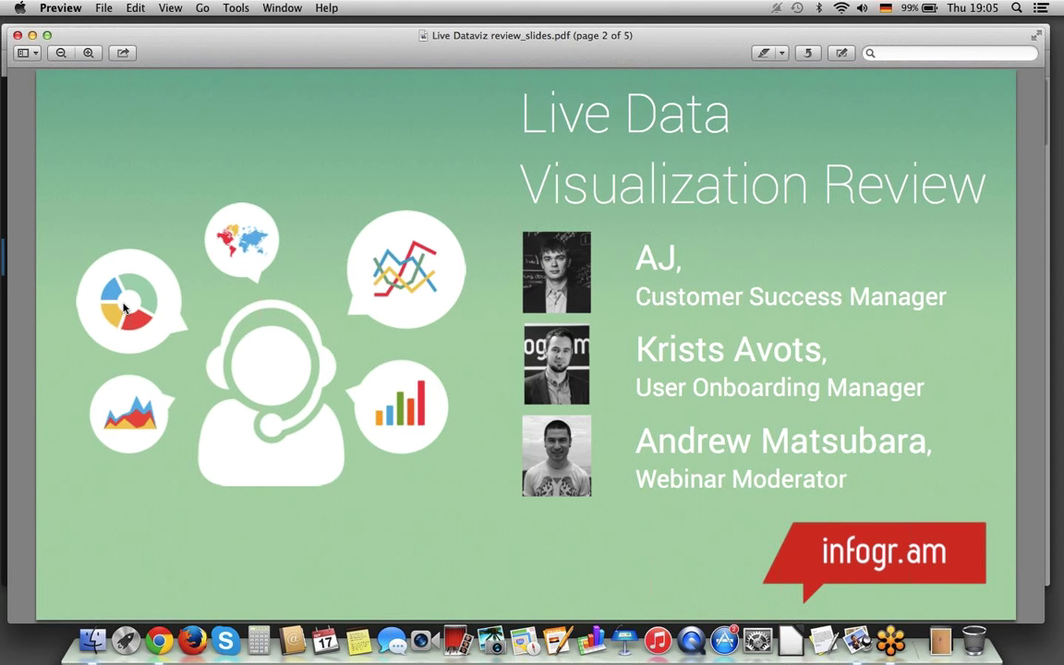
{"action": "left_click", "coordinate": [2, 292]}
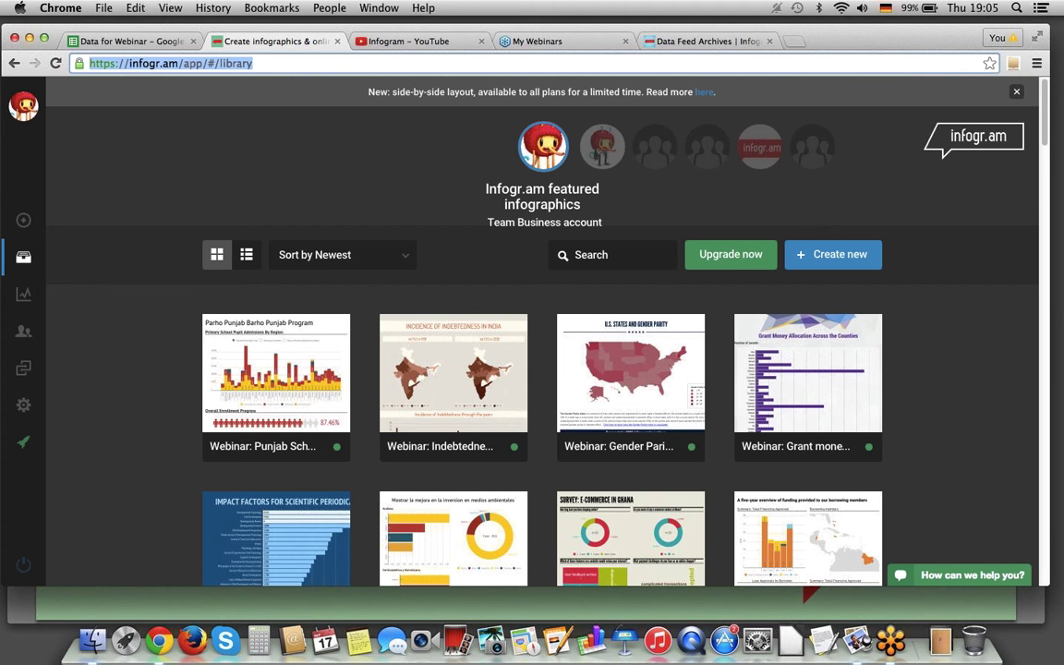
{"action": "left_click", "coordinate": [127, 44]}
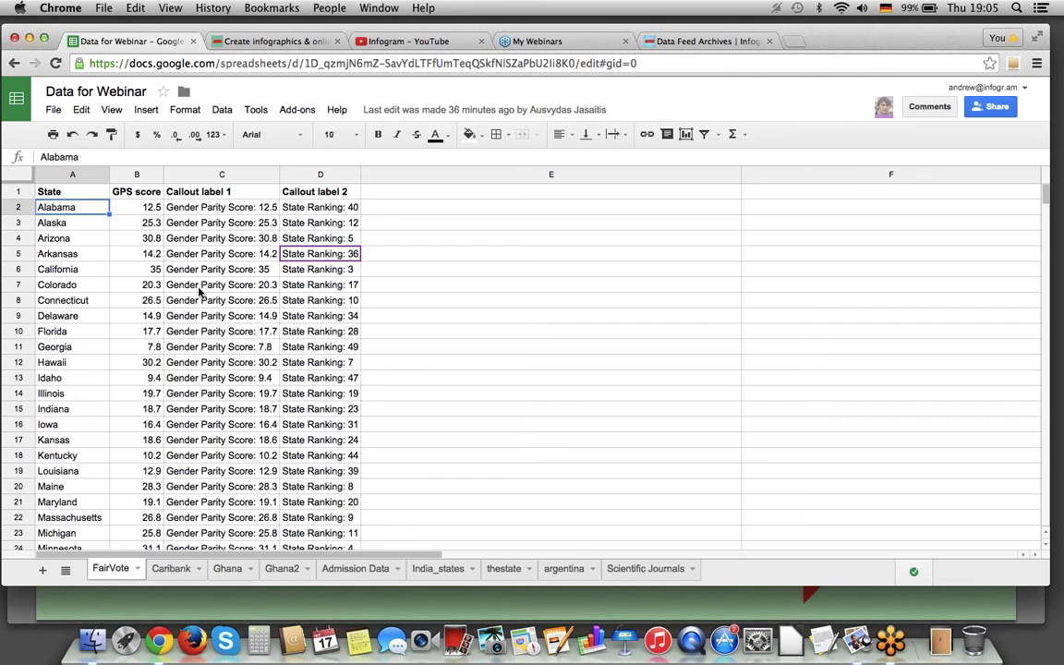
{"action": "left_click", "coordinate": [180, 212]}
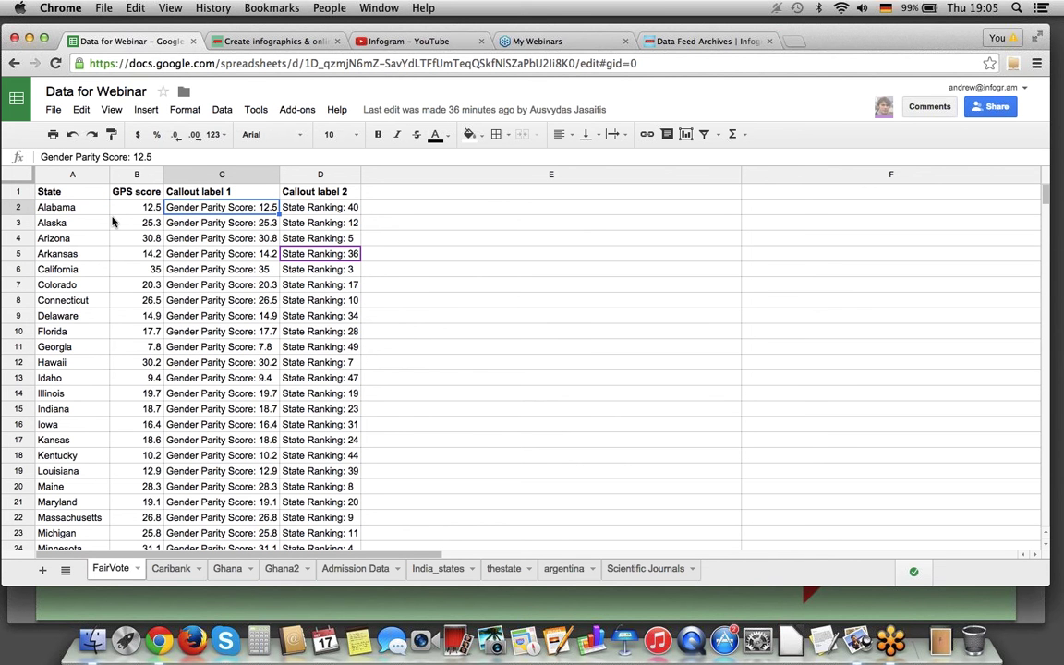
{"action": "left_click", "coordinate": [59, 205]}
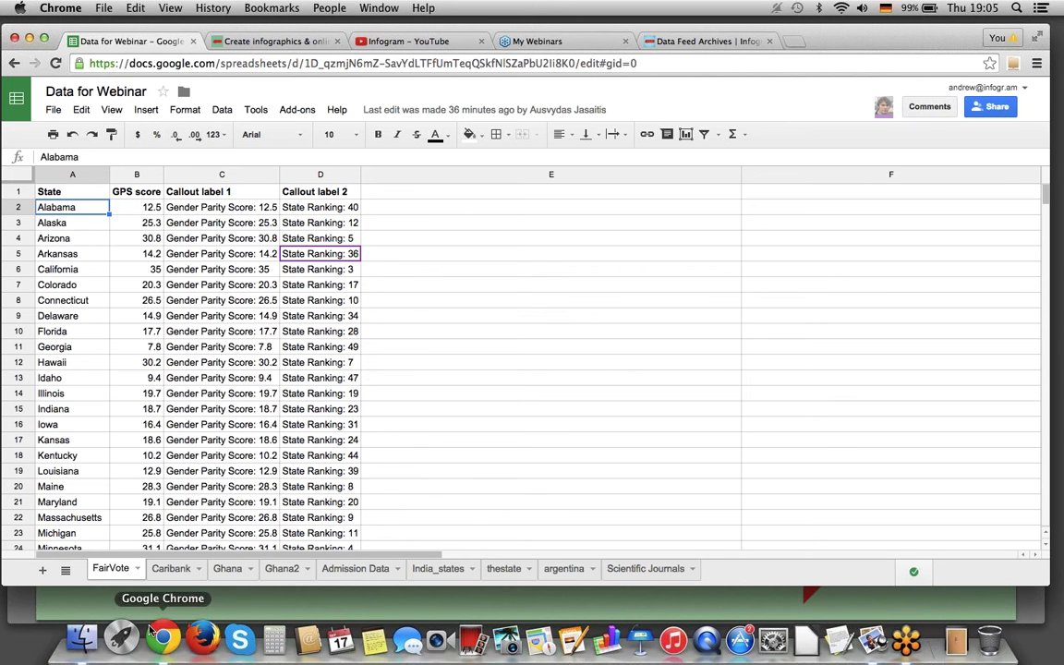
Open the Webinar: Gender Parity infographic from the Infogram library, preview its map callouts and text, and return to editing
{"action": "left_click", "coordinate": [266, 48]}
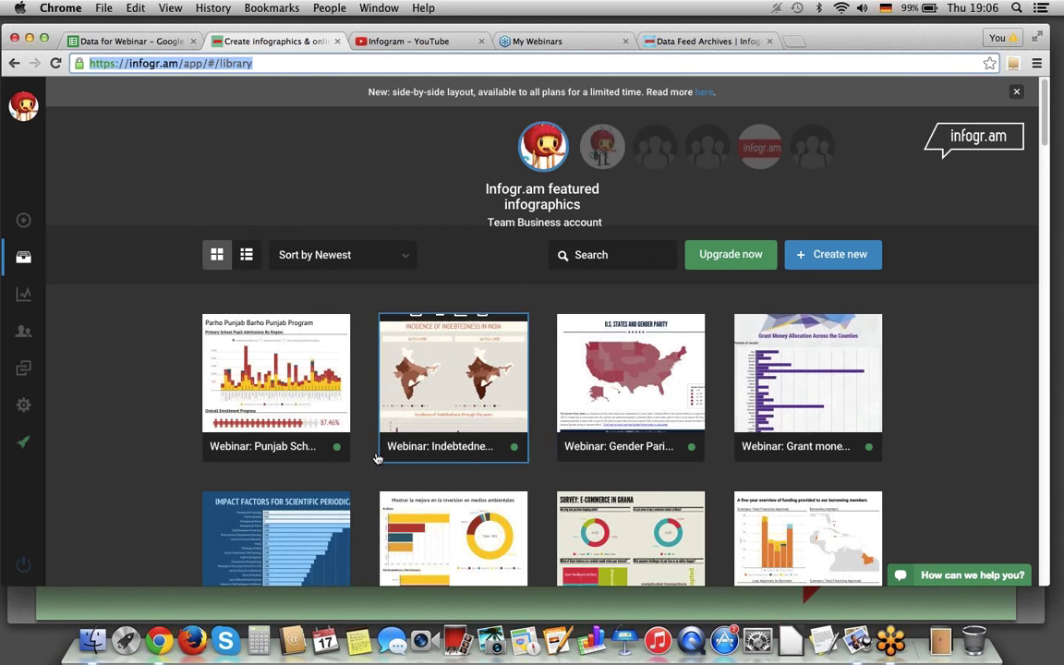
{"action": "left_click", "coordinate": [582, 406]}
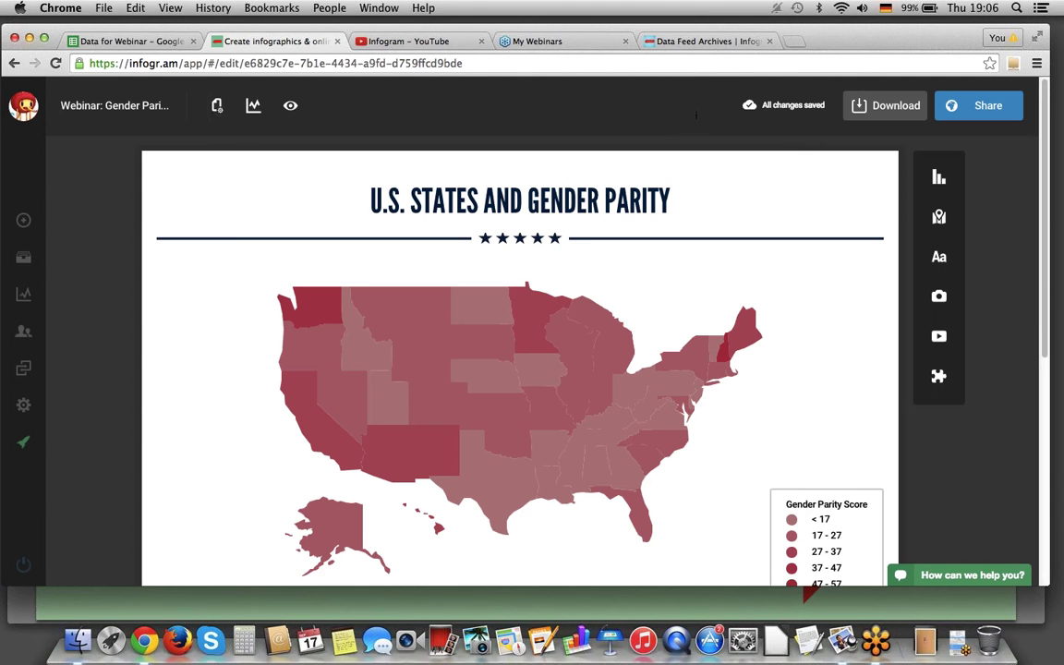
{"action": "left_click", "coordinate": [290, 106]}
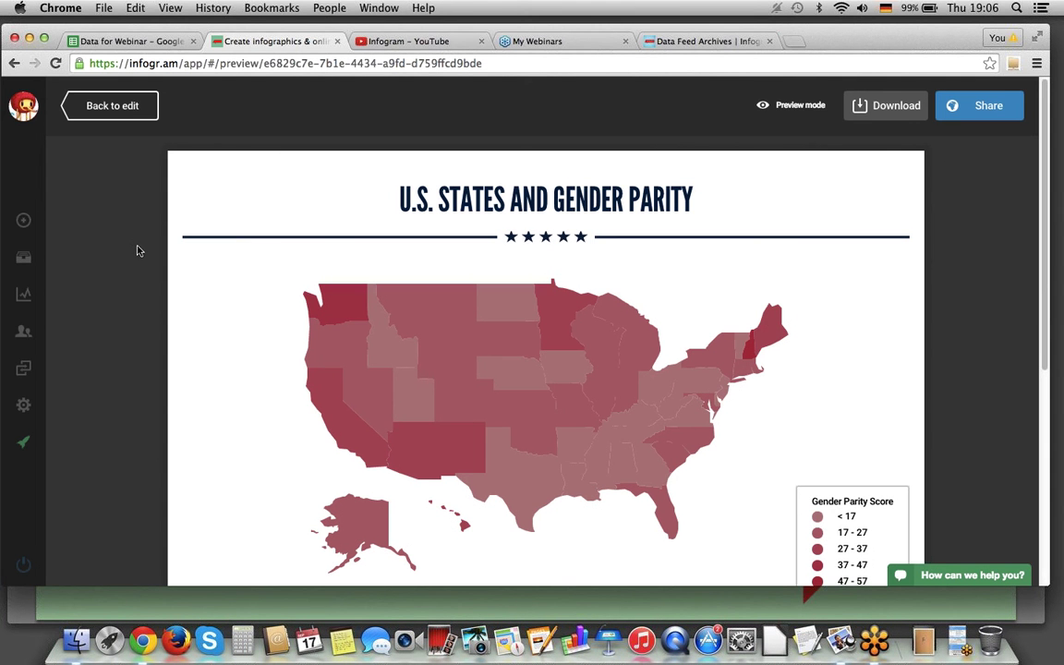
{"action": "mouse_move", "coordinate": [336, 317]}
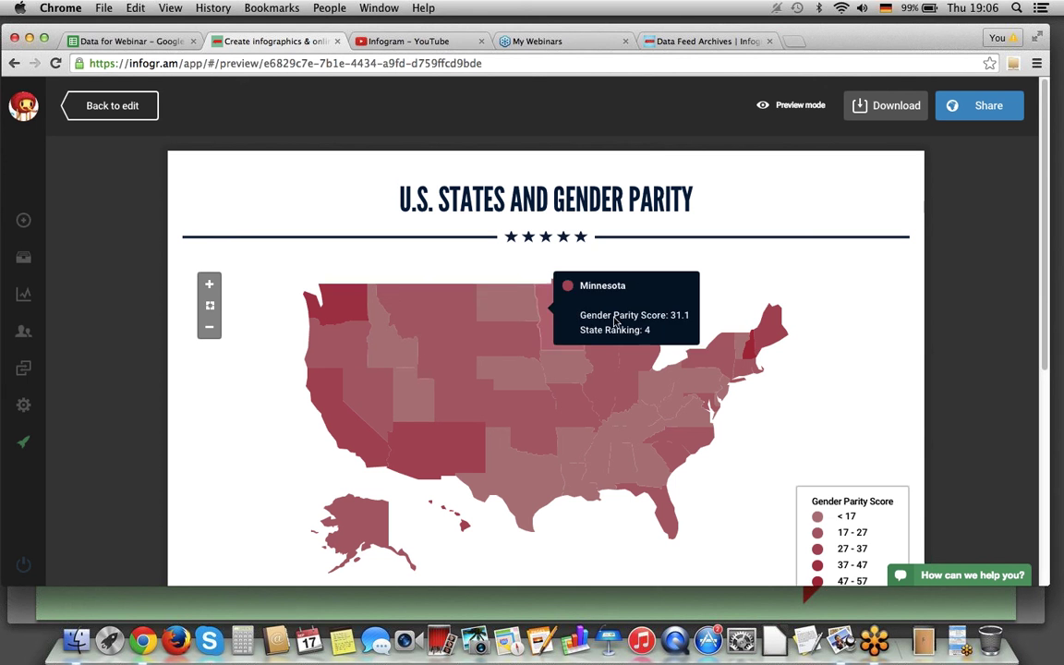
{"action": "mouse_move", "coordinate": [756, 345]}
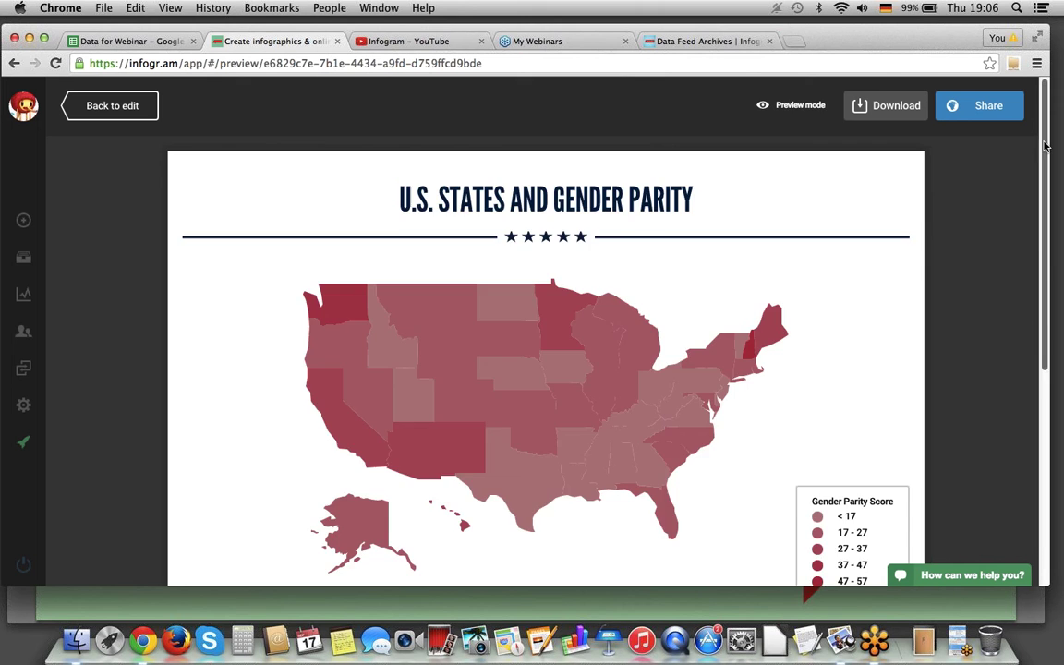
{"action": "scroll", "coordinate": [1014, 313], "scroll_direction": "down", "scroll_amount": 5}
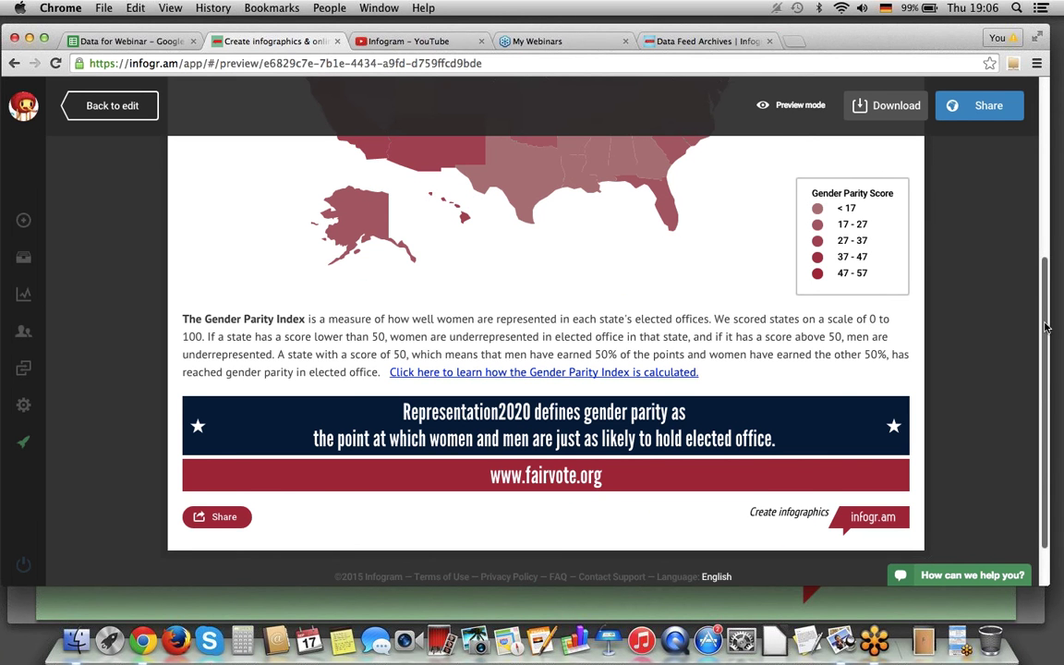
{"action": "scroll", "coordinate": [1047, 325], "scroll_direction": "up", "scroll_amount": 4}
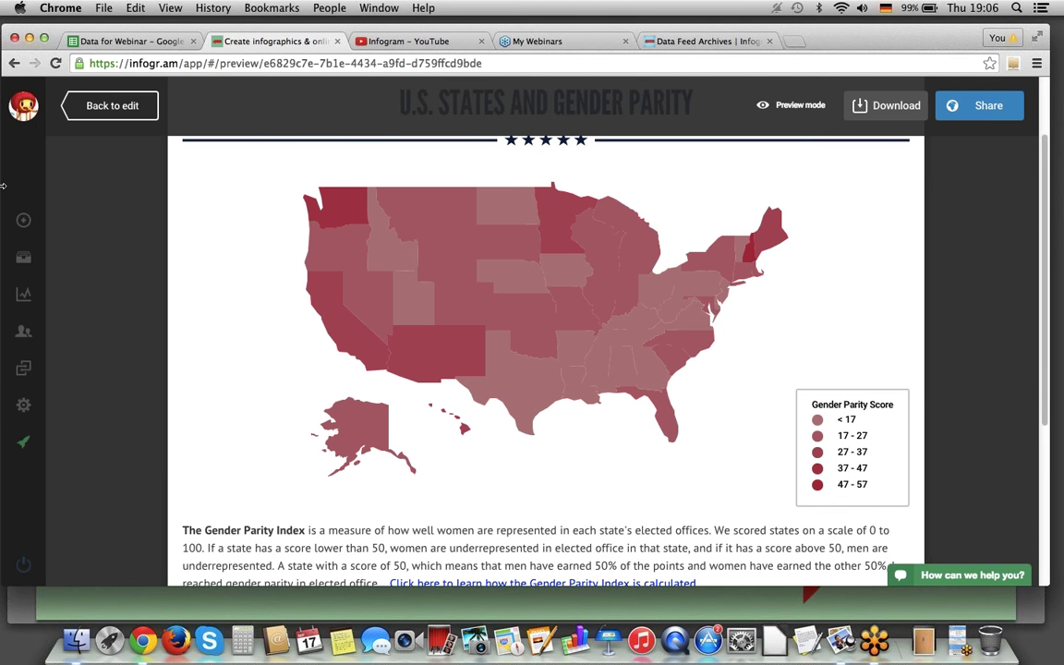
{"action": "left_click", "coordinate": [129, 105]}
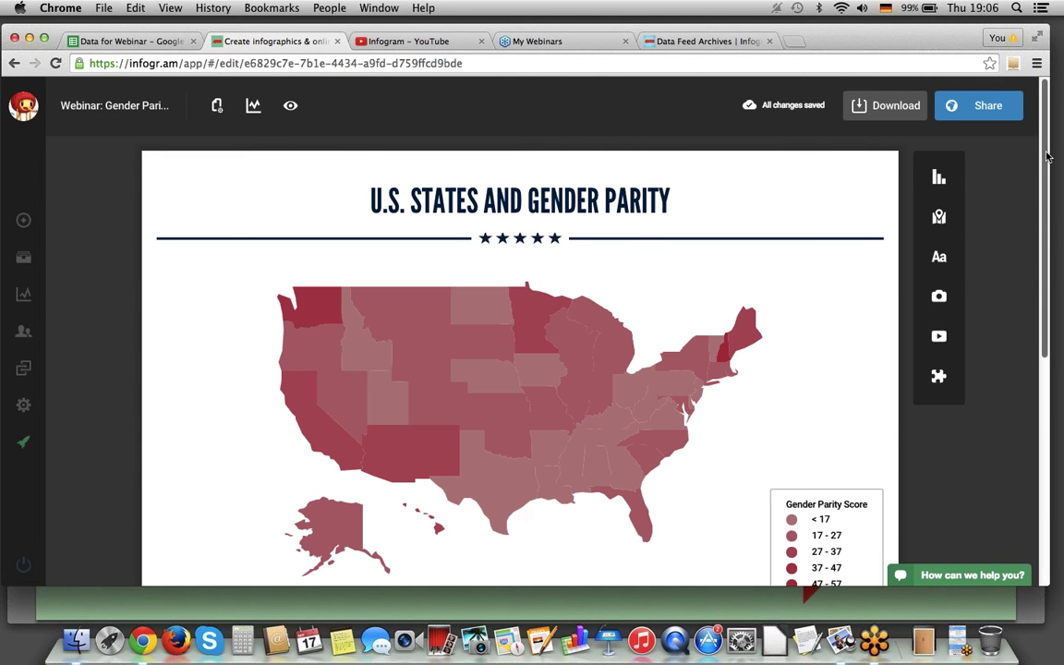
{"action": "scroll", "coordinate": [1047, 161], "scroll_direction": "down", "scroll_amount": 8}
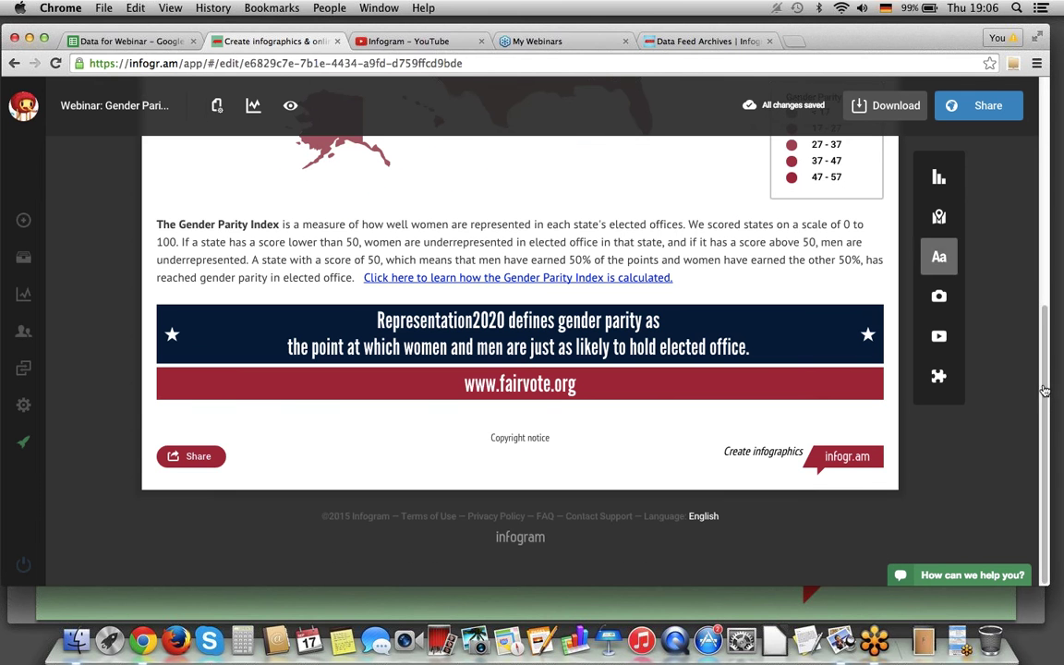
{"action": "left_click", "coordinate": [938, 218]}
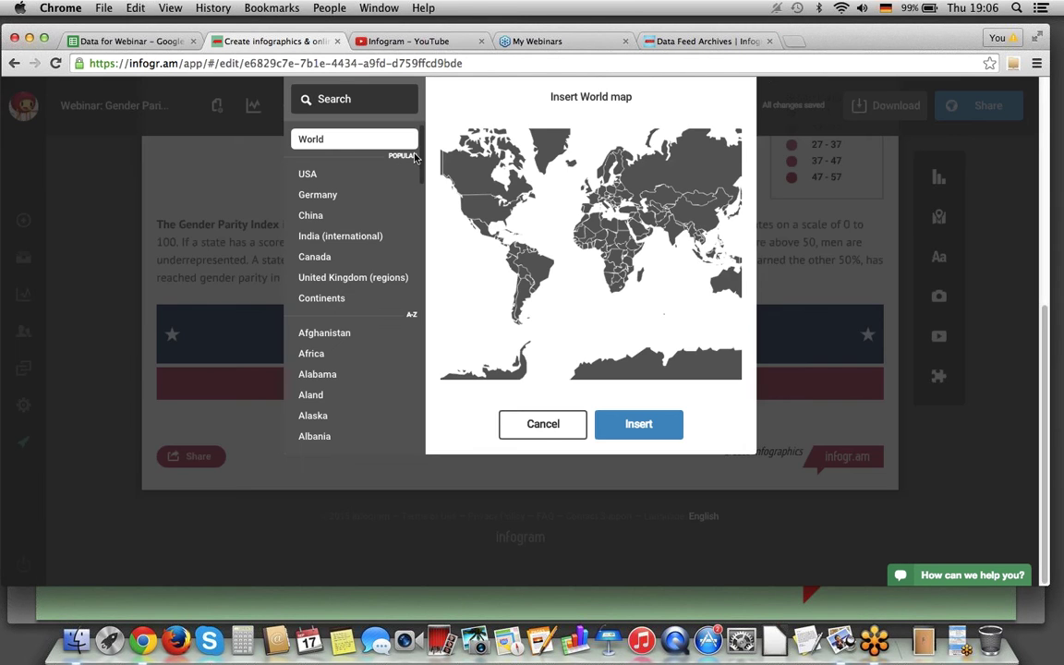
{"action": "left_click_drag", "start_coordinate": [420, 154], "coordinate": [423, 429]}
{"action": "scroll", "coordinate": [399, 167], "scroll_direction": "up", "scroll_amount": 20}
{"action": "left_click", "coordinate": [349, 178]}
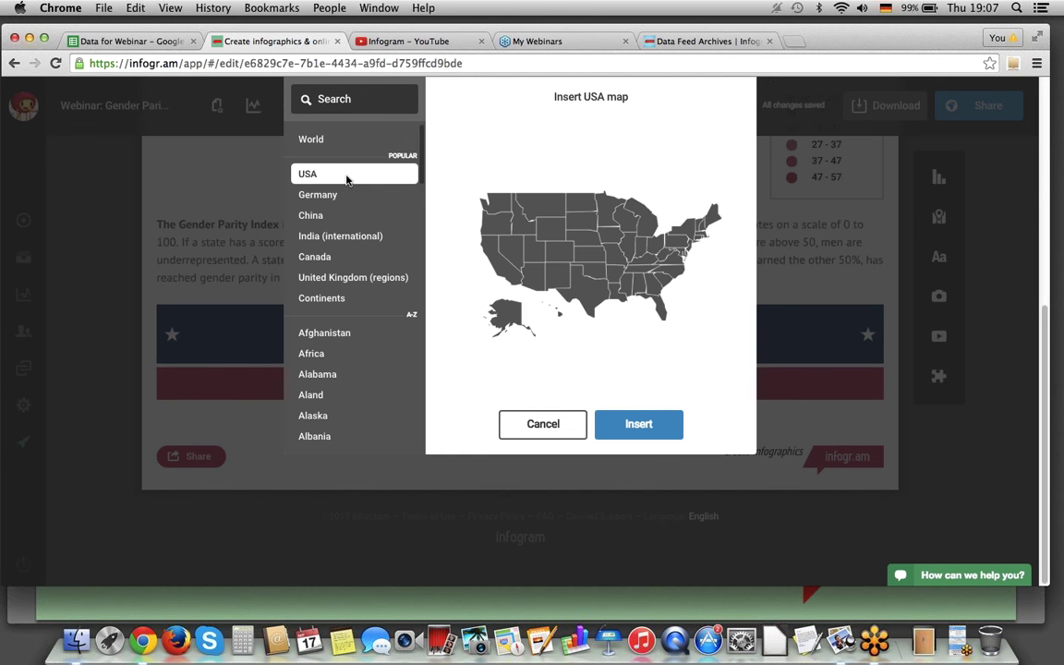
{"action": "left_click", "coordinate": [637, 425]}
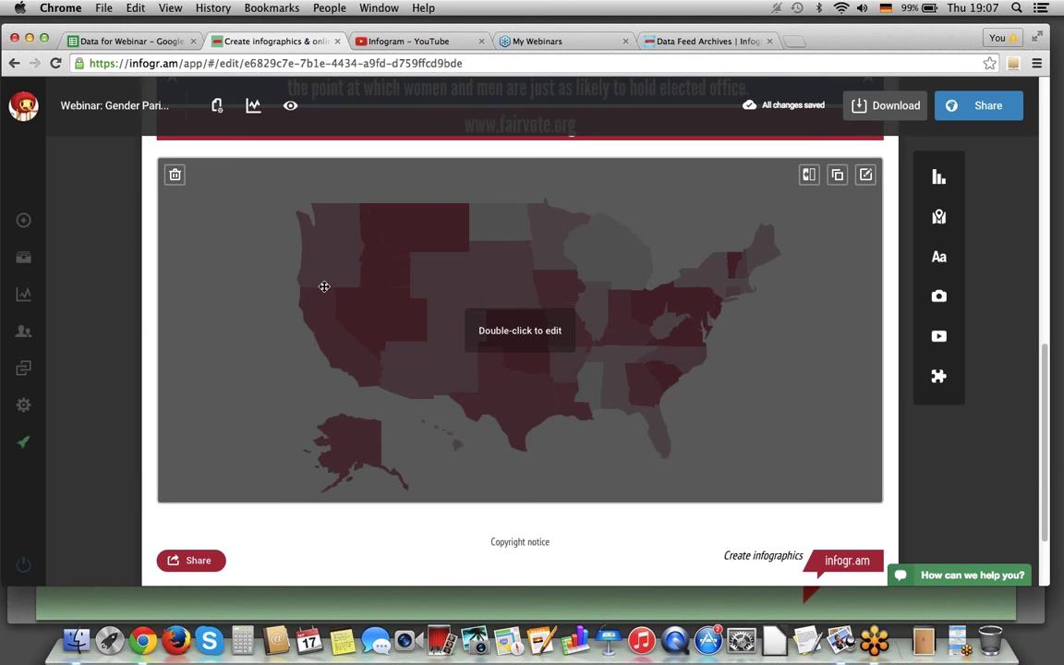
Open the inserted USA map's data table and examine its English title and value columns
{"action": "double_click", "coordinate": [323, 287]}
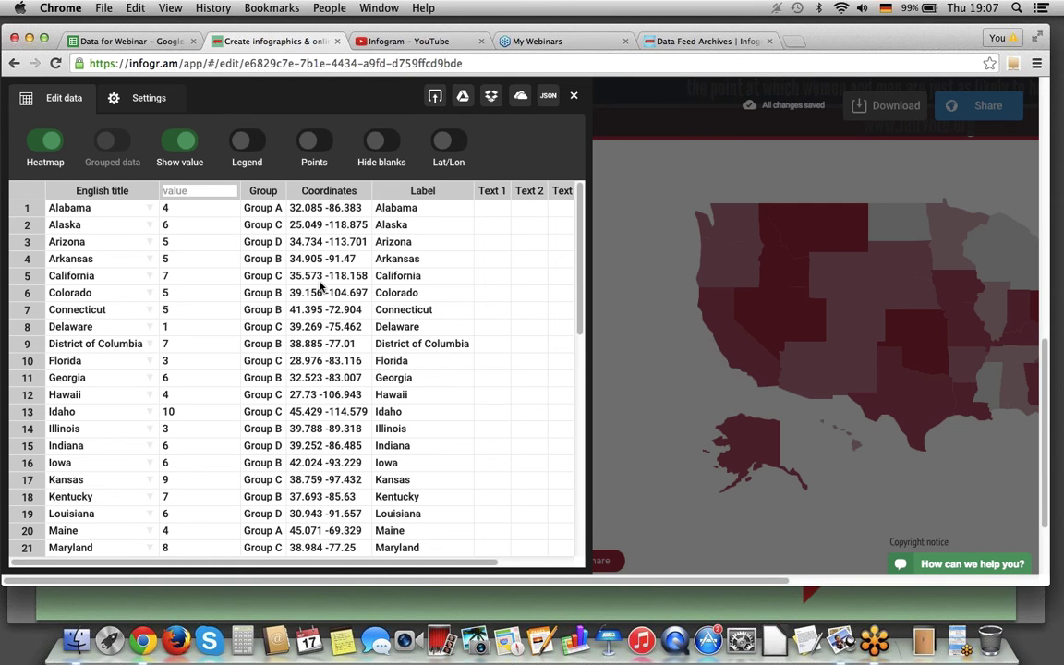
{"action": "left_click", "coordinate": [108, 191]}
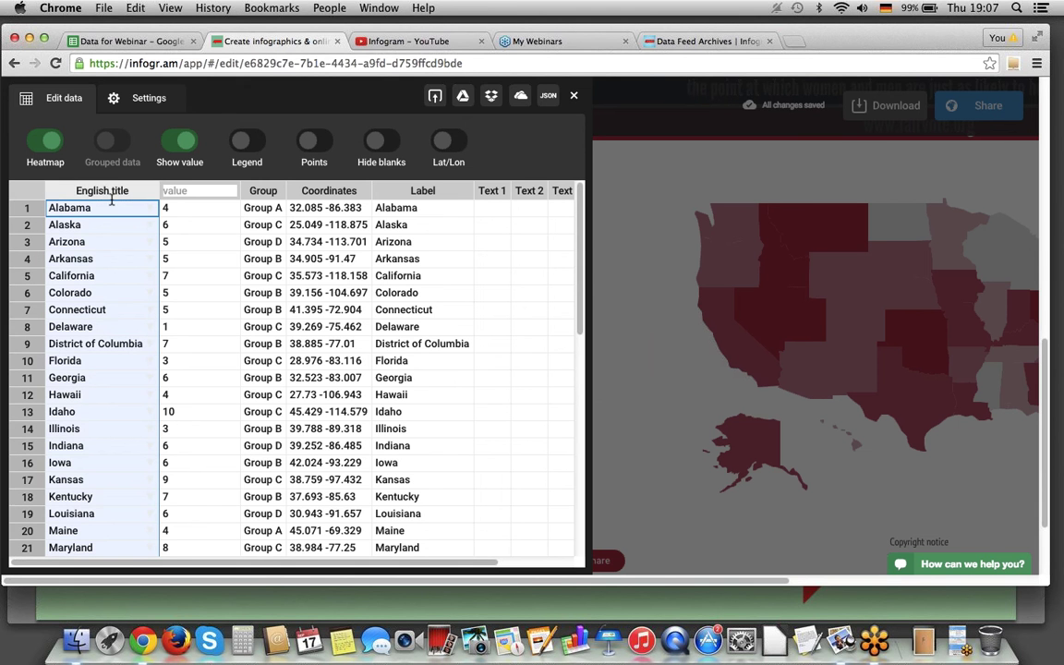
{"action": "left_click", "coordinate": [183, 211]}
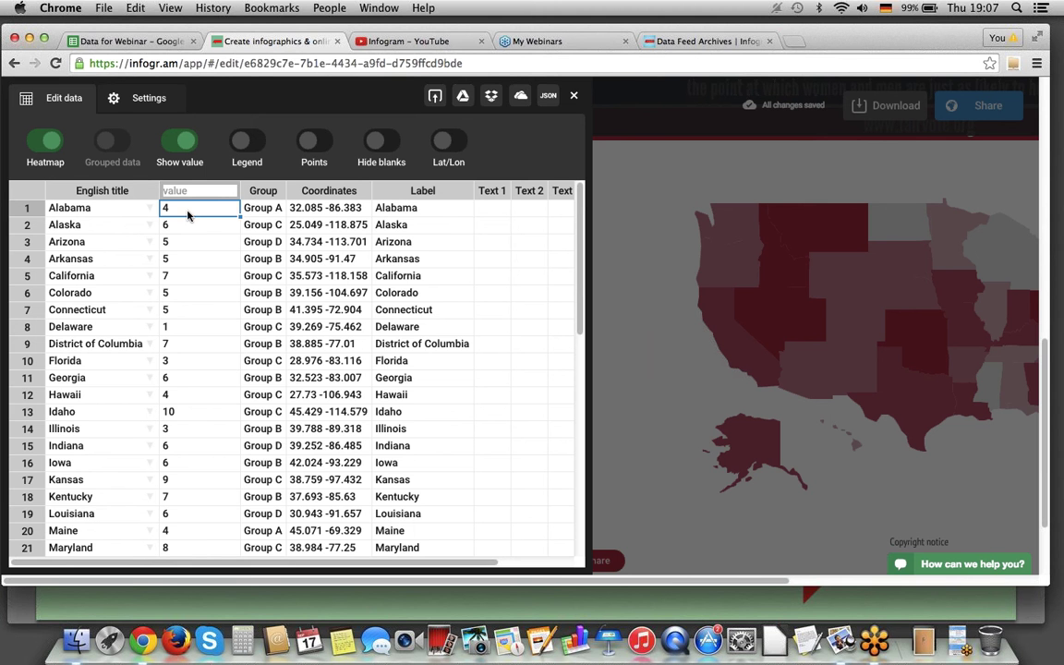
Compare the callout label columns in the Google Sheets FairVote sheet with the Text columns in the Infogram map's data table
{"action": "left_click", "coordinate": [148, 42]}
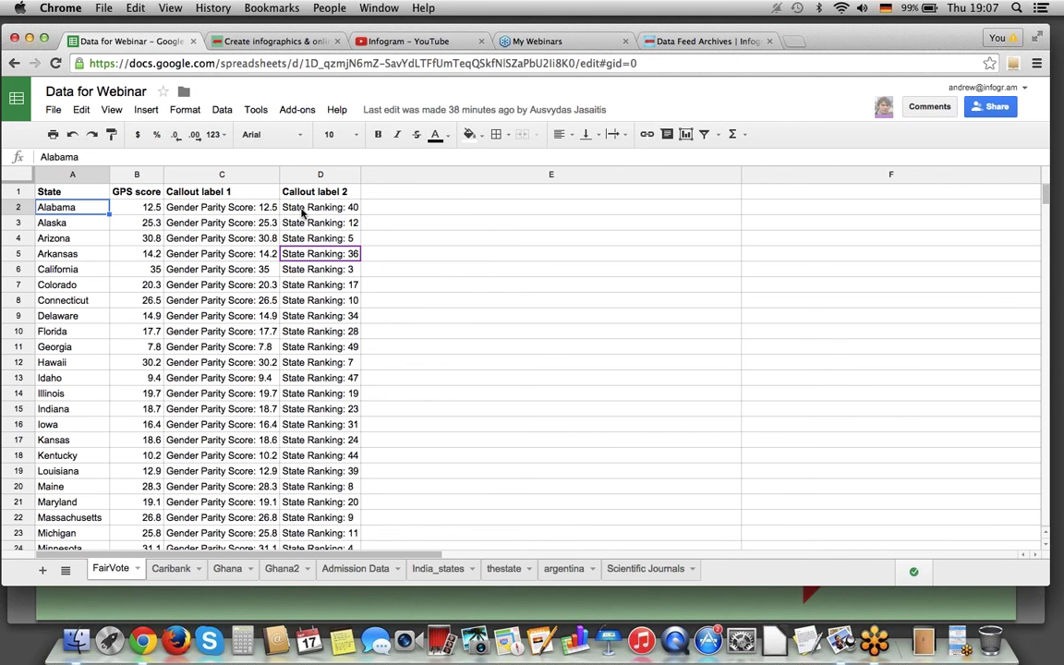
{"action": "left_click", "coordinate": [222, 211]}
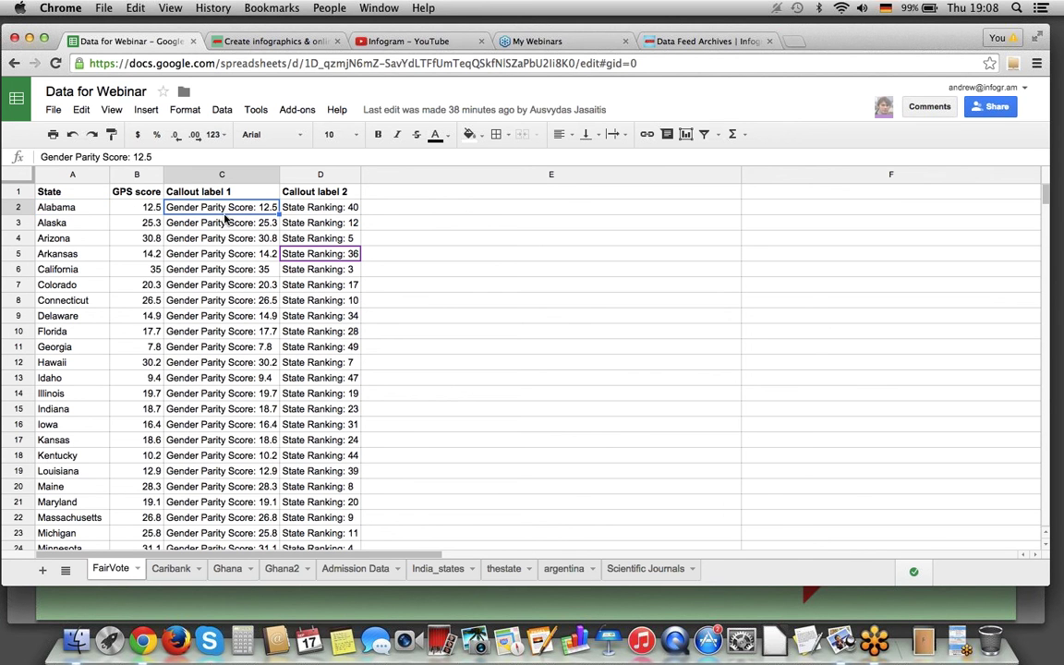
{"action": "left_click", "coordinate": [314, 213]}
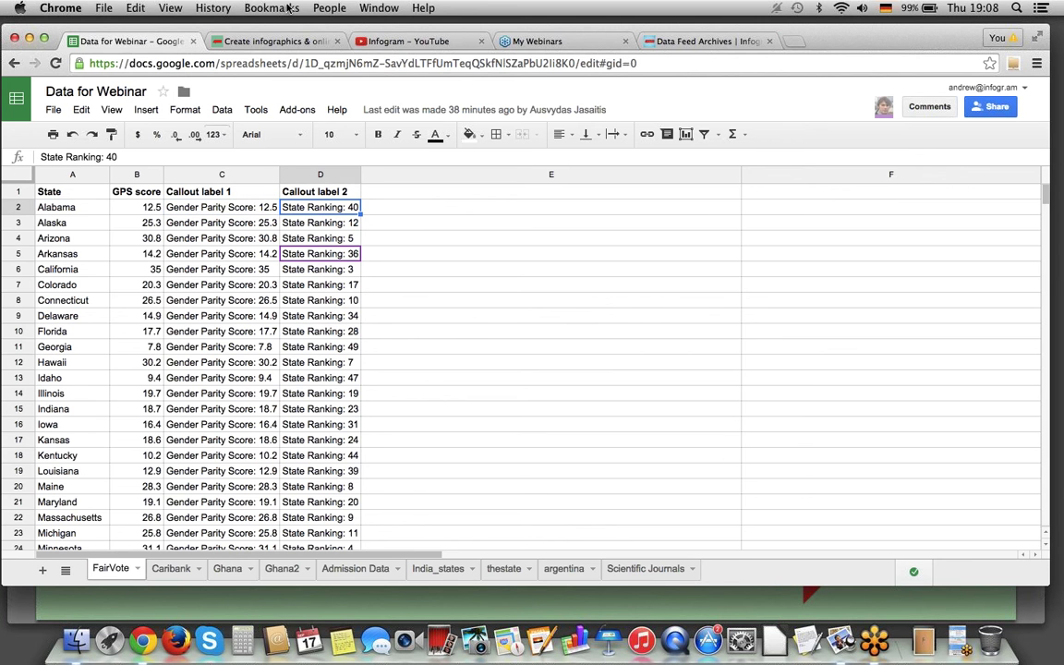
{"action": "left_click", "coordinate": [276, 42]}
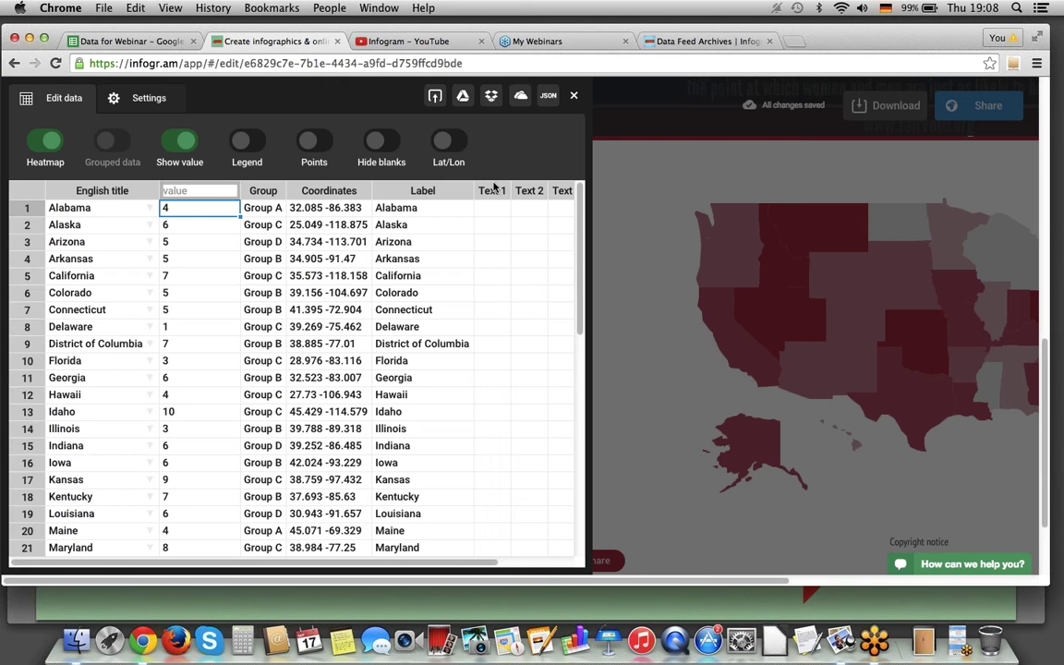
{"action": "left_click", "coordinate": [490, 190]}
{"action": "left_click", "coordinate": [523, 190]}
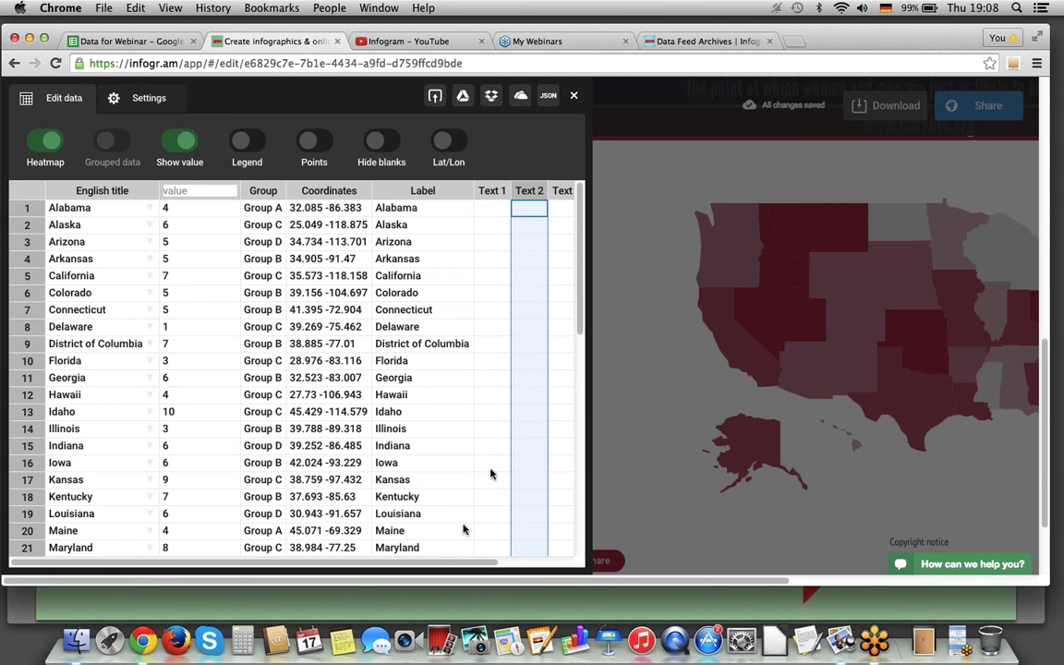
{"action": "scroll", "coordinate": [466, 565], "scroll_direction": "right", "scroll_amount": 3}
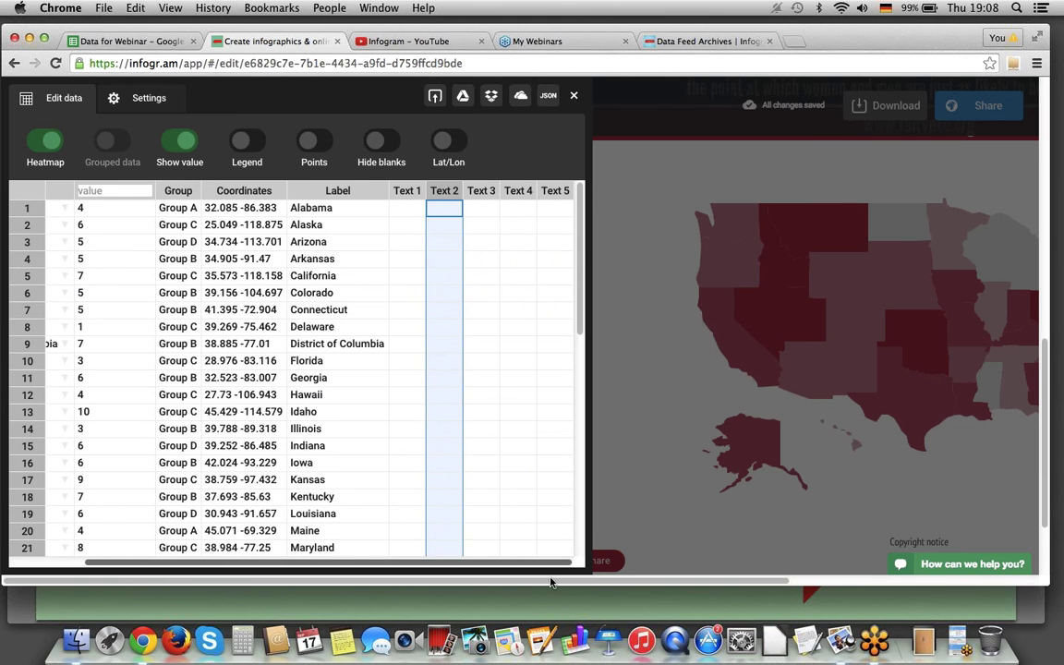
{"action": "scroll", "coordinate": [413, 547], "scroll_direction": "left", "scroll_amount": 3}
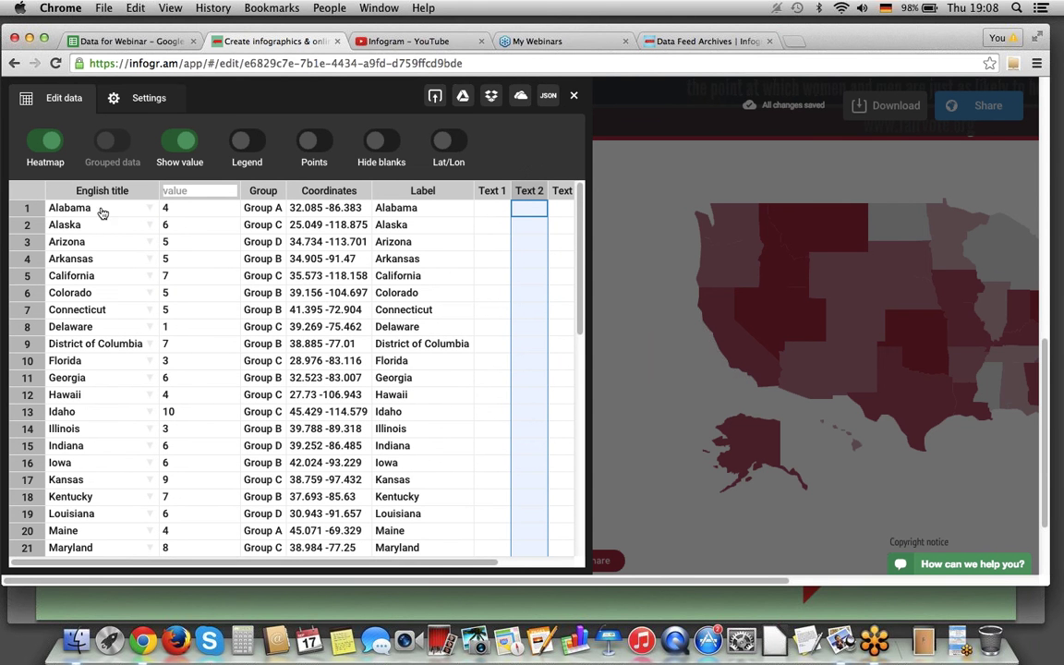
Insert three blank columns between GPS score and Callout label 1 in the FairVote sheet of the Data for Webinar spreadsheet
{"action": "left_click", "coordinate": [121, 42]}
{"action": "left_click", "coordinate": [137, 176]}
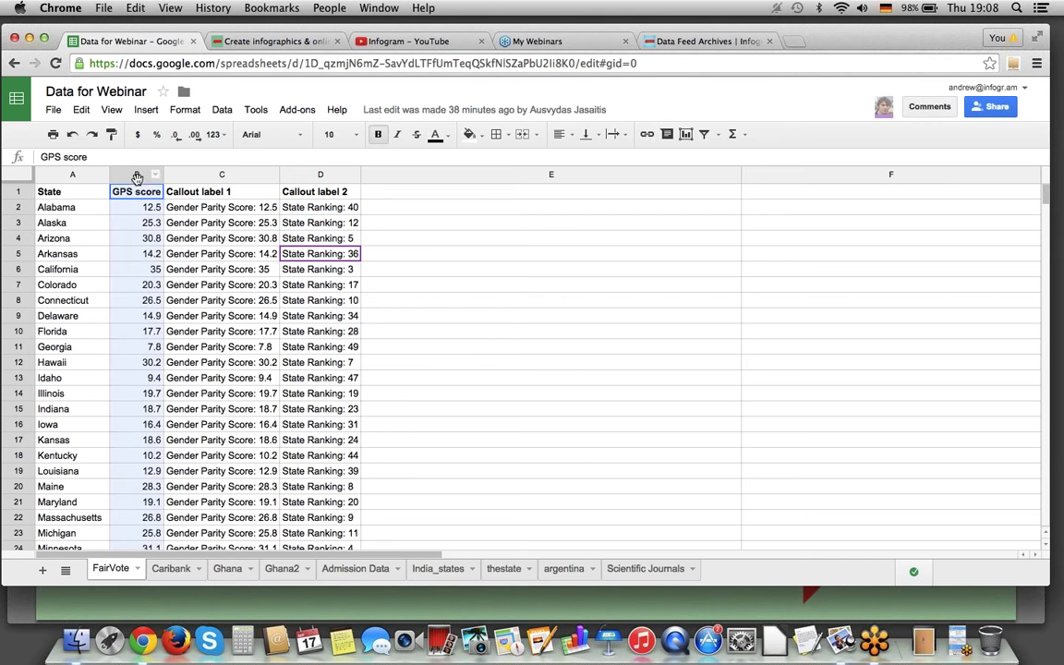
{"action": "right_click", "coordinate": [136, 178]}
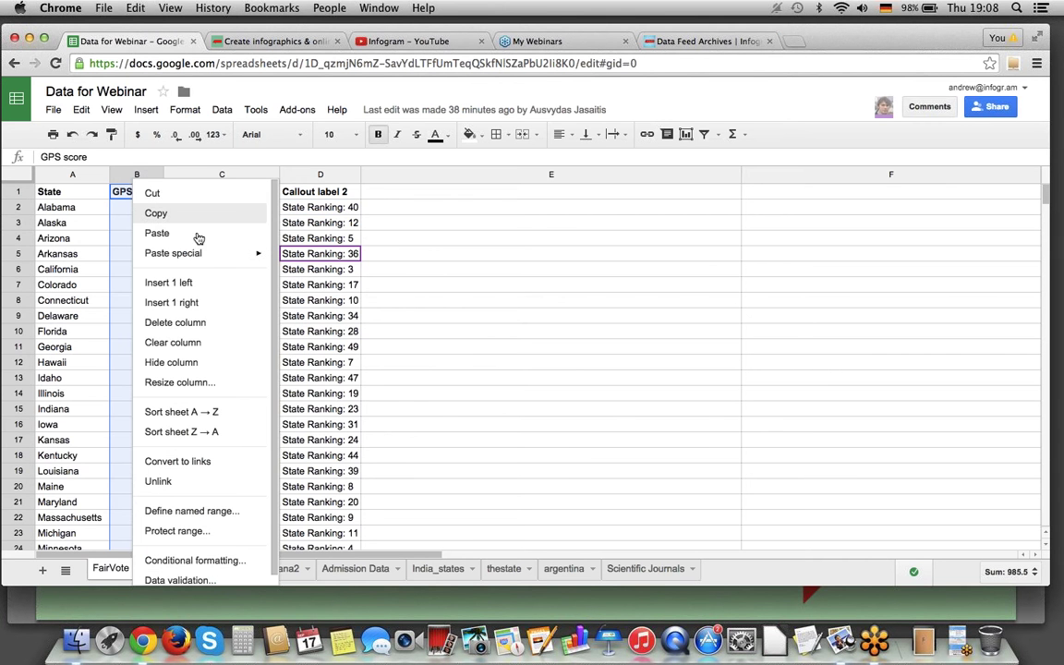
{"action": "left_click", "coordinate": [185, 302]}
{"action": "left_click", "coordinate": [138, 177]}
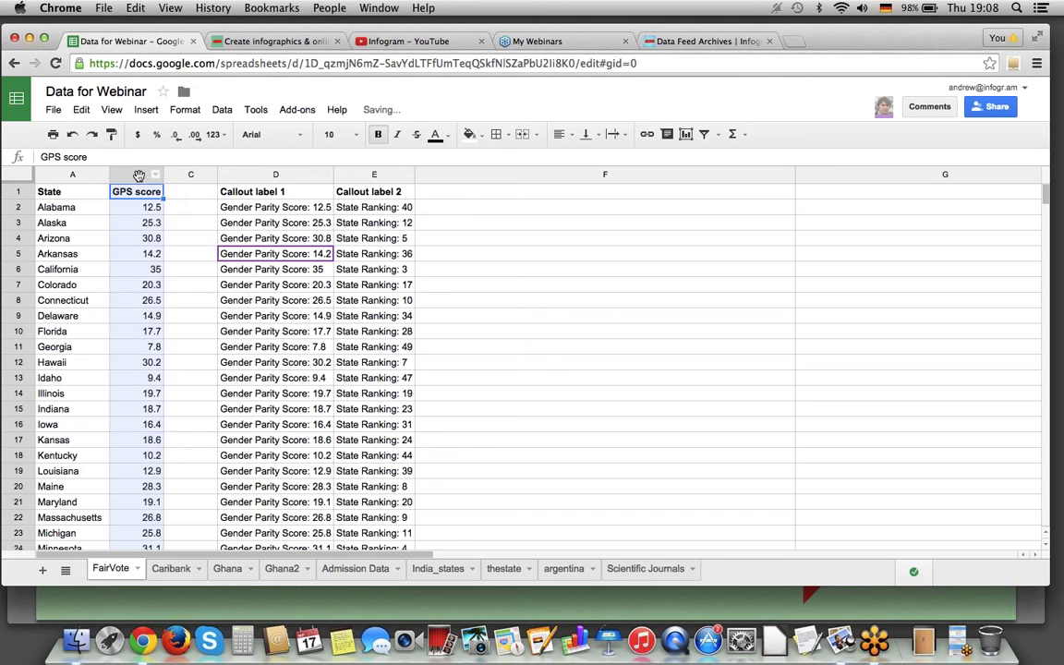
{"action": "right_click", "coordinate": [138, 176]}
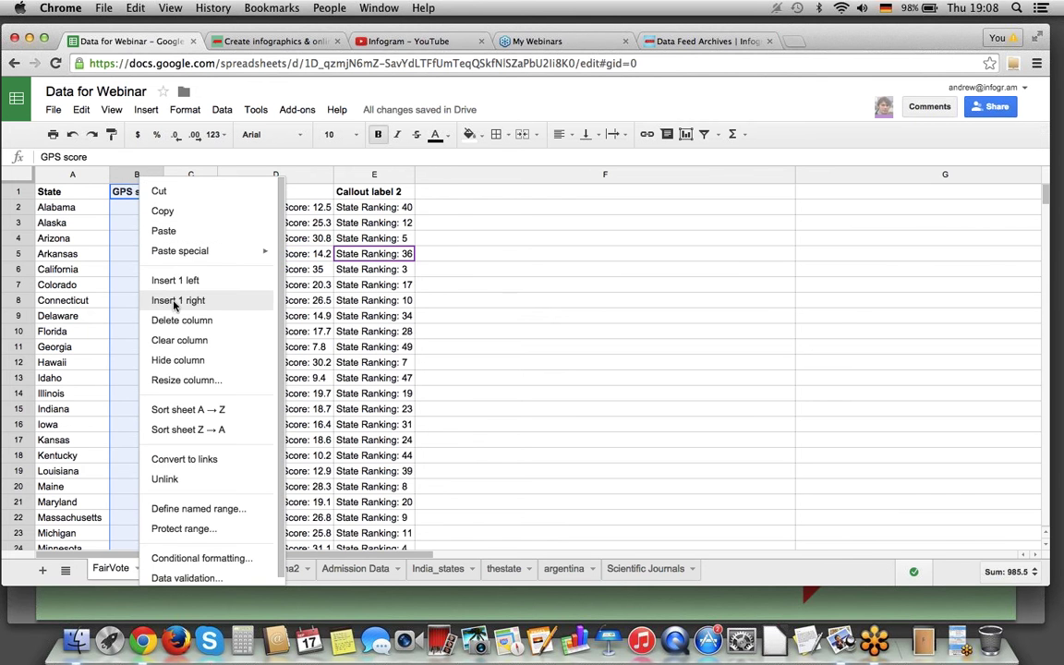
{"action": "left_click", "coordinate": [178, 301]}
{"action": "right_click", "coordinate": [191, 174]}
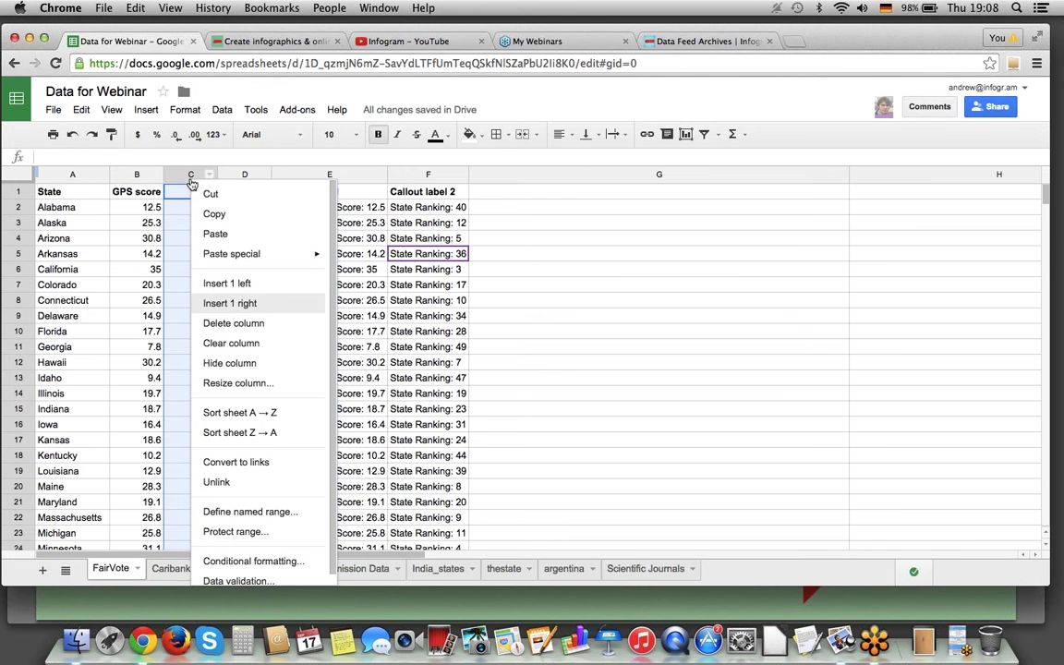
{"action": "left_click", "coordinate": [236, 305]}
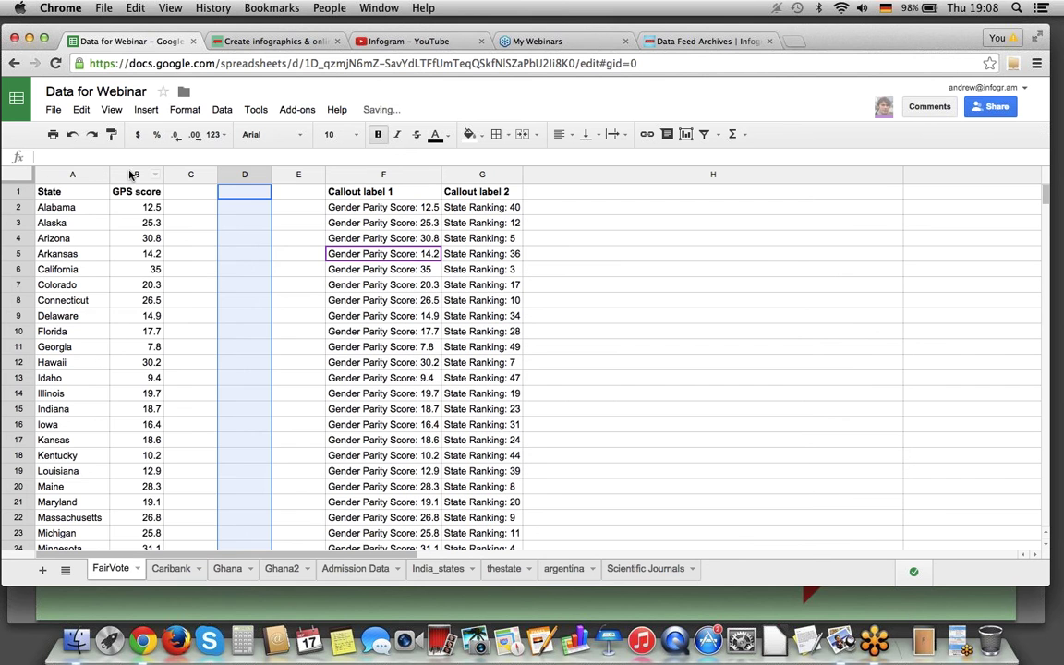
{"action": "left_click", "coordinate": [130, 174]}
{"action": "left_click", "coordinate": [191, 175]}
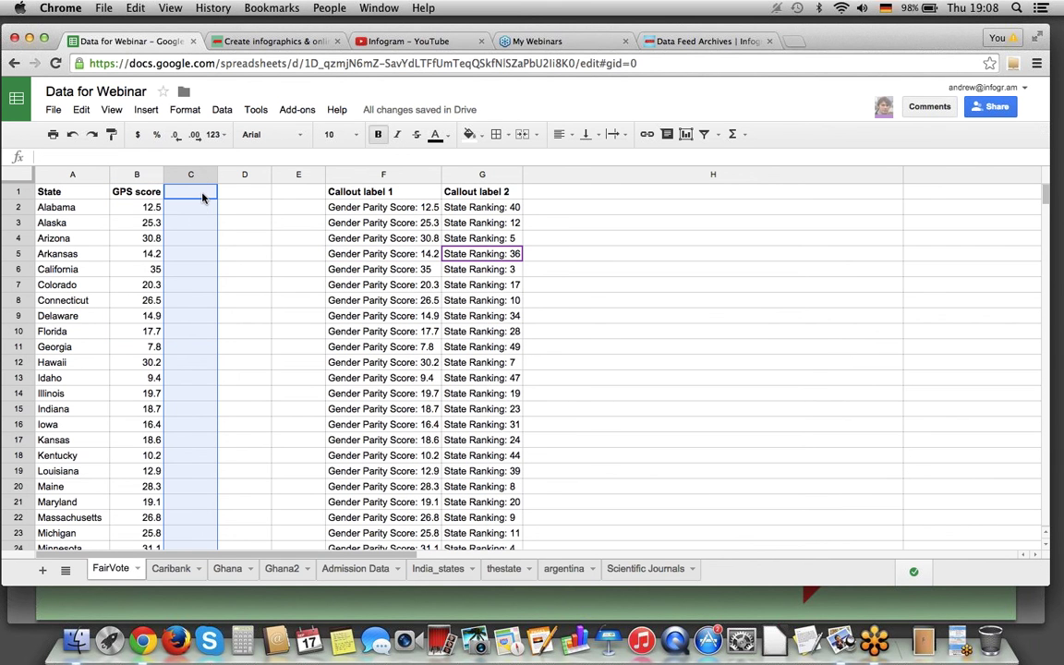
{"action": "left_click", "coordinate": [241, 174]}
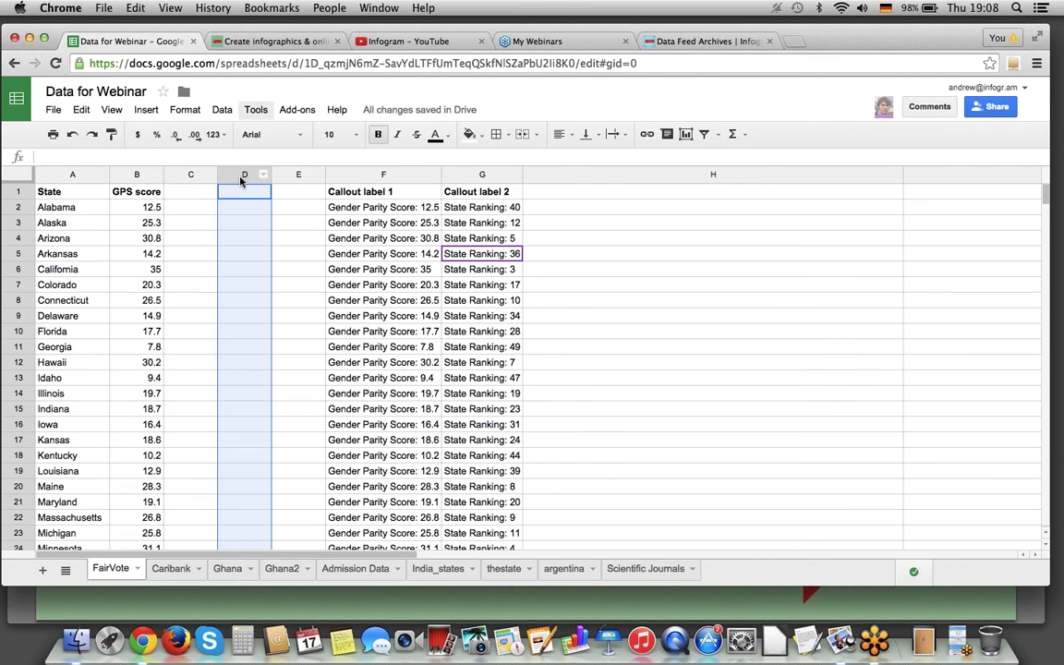
Compare the Group, Coordinates and Label columns in the Infogram map's data table with the blank columns in the Google Sheets FairVote sheet
{"action": "left_click", "coordinate": [231, 39]}
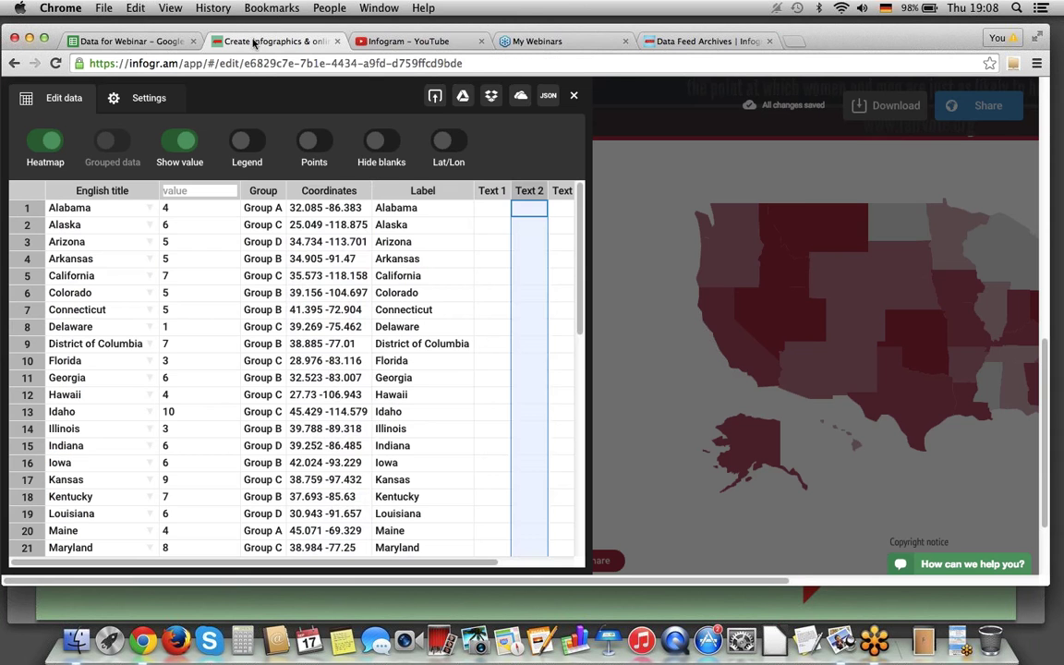
{"action": "left_click", "coordinate": [329, 192]}
{"action": "left_click", "coordinate": [409, 193]}
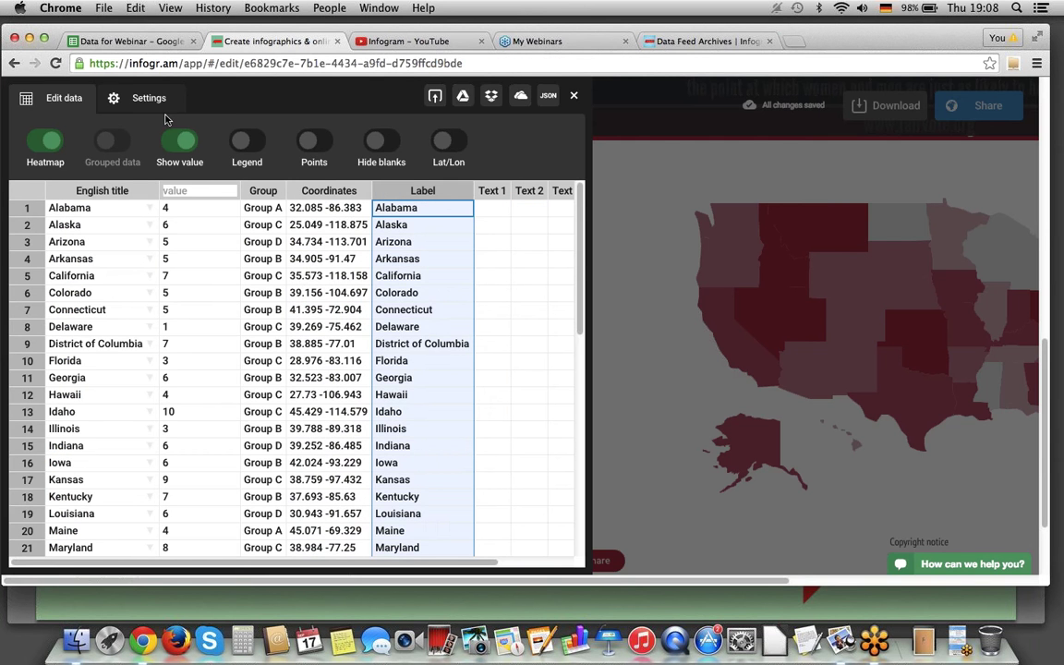
{"action": "left_click", "coordinate": [130, 41]}
{"action": "left_click", "coordinate": [291, 175]}
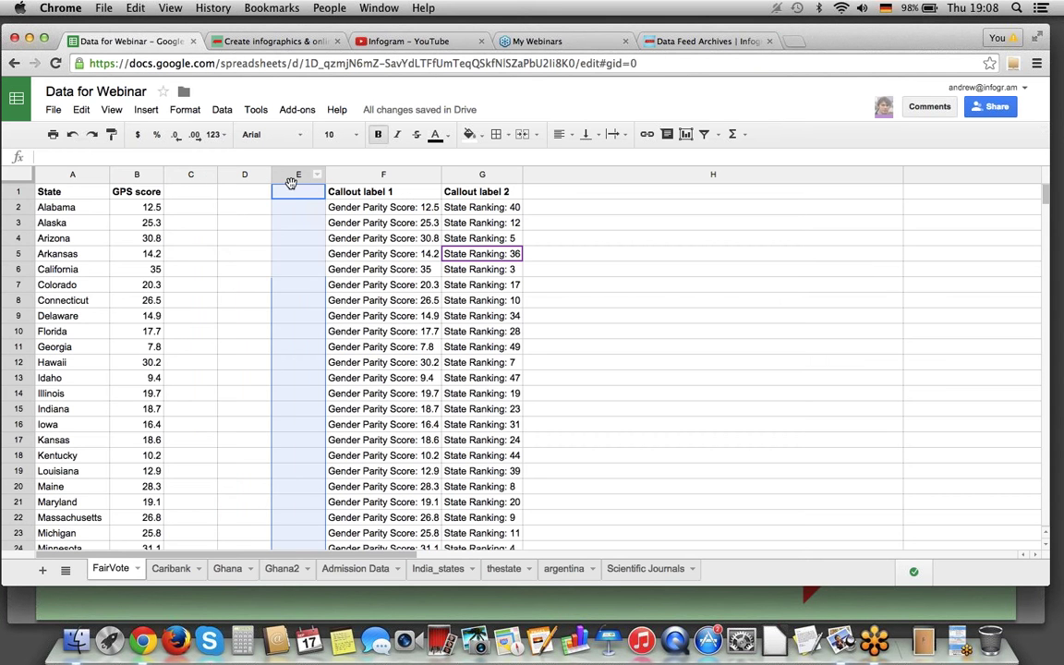
Check the map's data table against the FairVote sheet's header row, and delete that header row from the sheet
{"action": "left_click", "coordinate": [16, 192]}
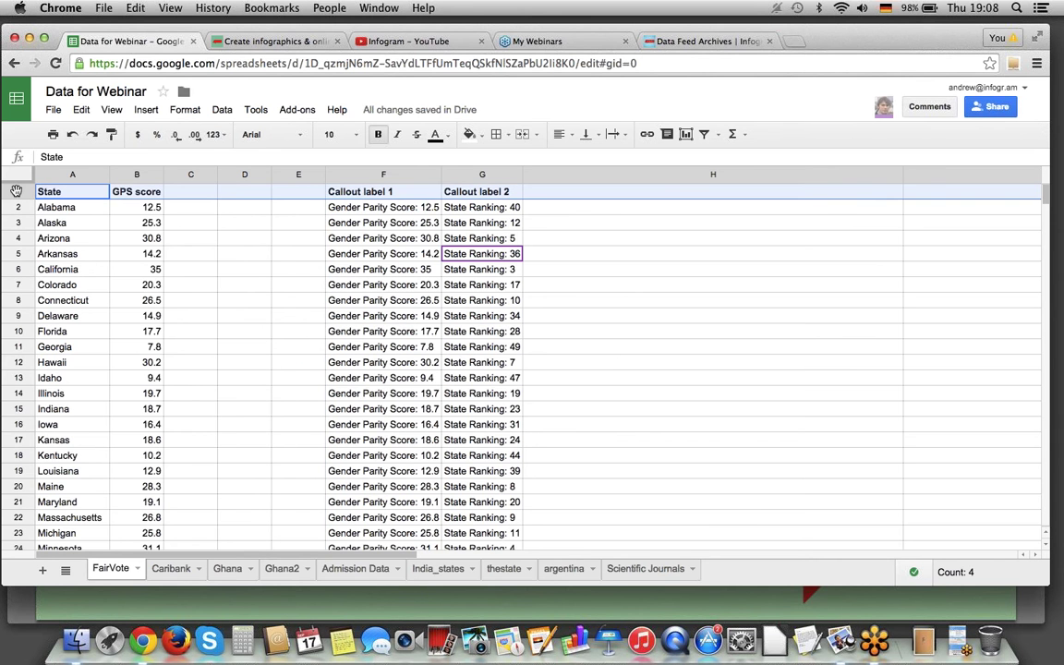
{"action": "left_click", "coordinate": [231, 42]}
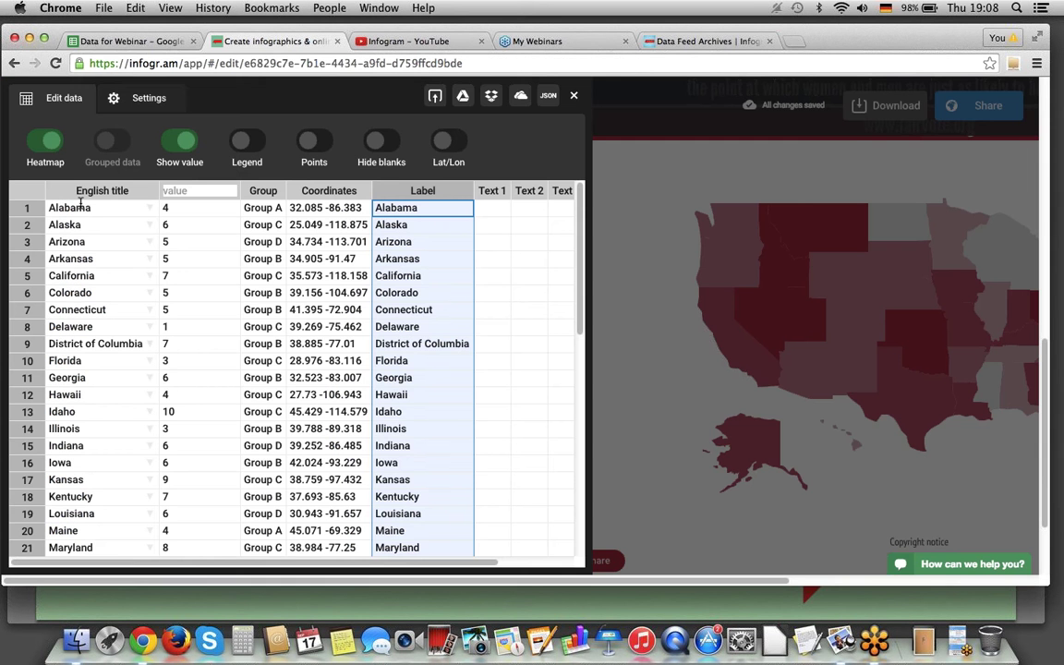
{"action": "left_click", "coordinate": [118, 42]}
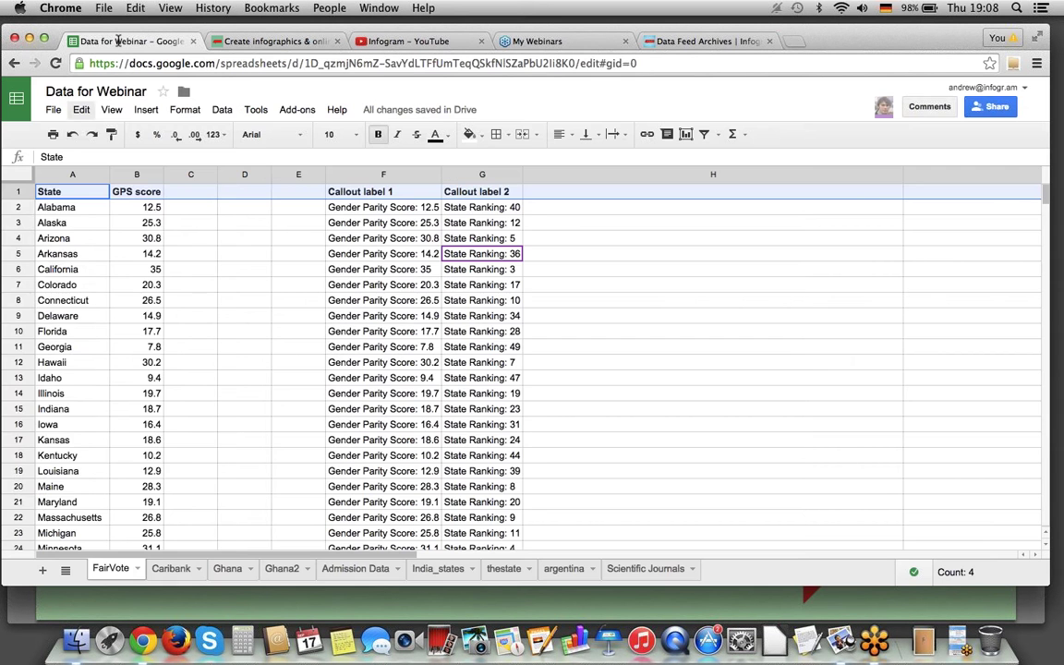
{"action": "right_click", "coordinate": [16, 193]}
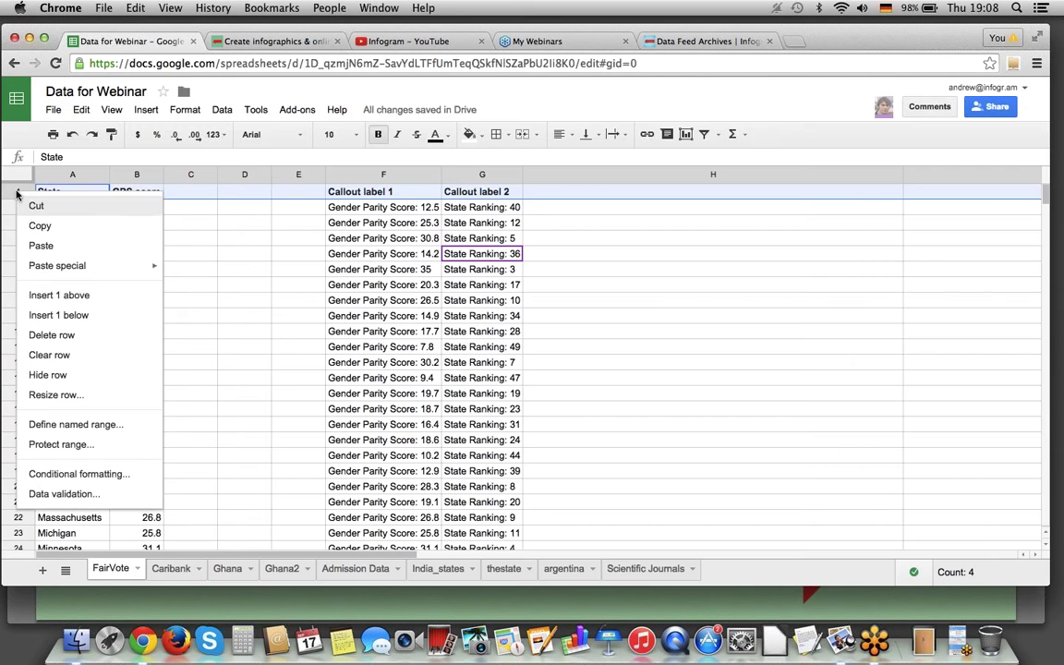
{"action": "left_click", "coordinate": [66, 334]}
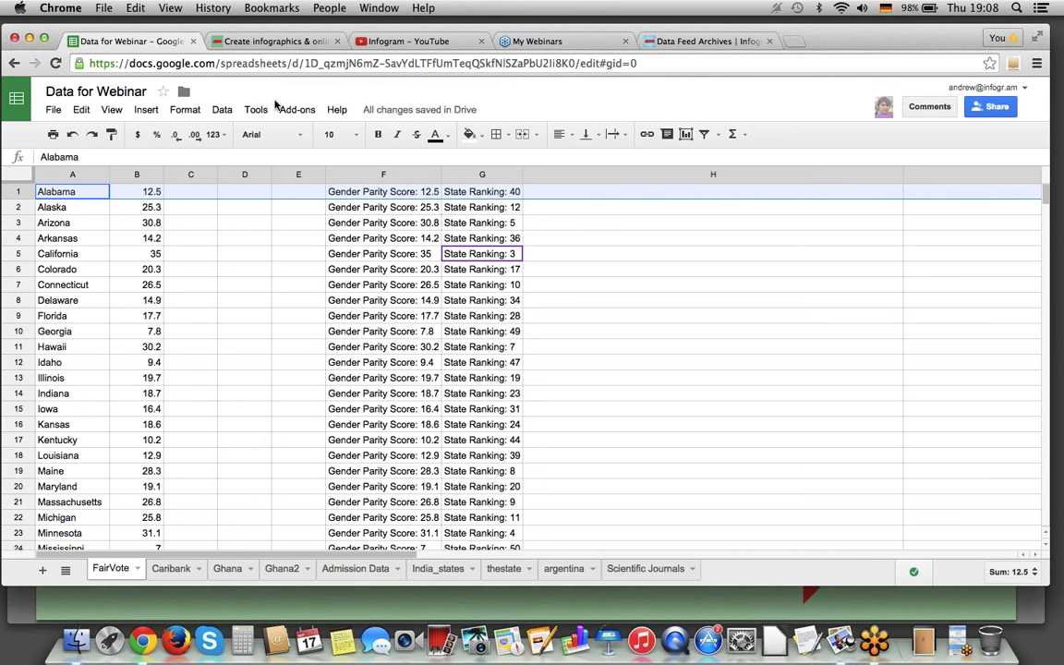
Switch to Infogram and try to import the Data for Webinar spreadsheet from Google Drive into the USA map's data table
{"action": "left_click", "coordinate": [245, 43]}
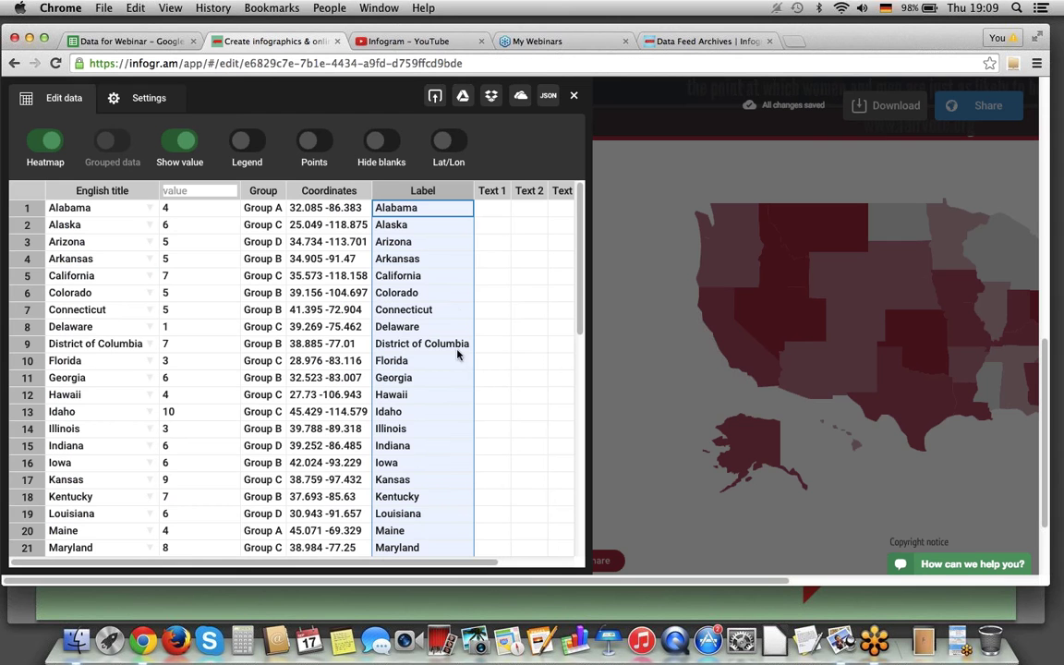
{"action": "left_click", "coordinate": [465, 105]}
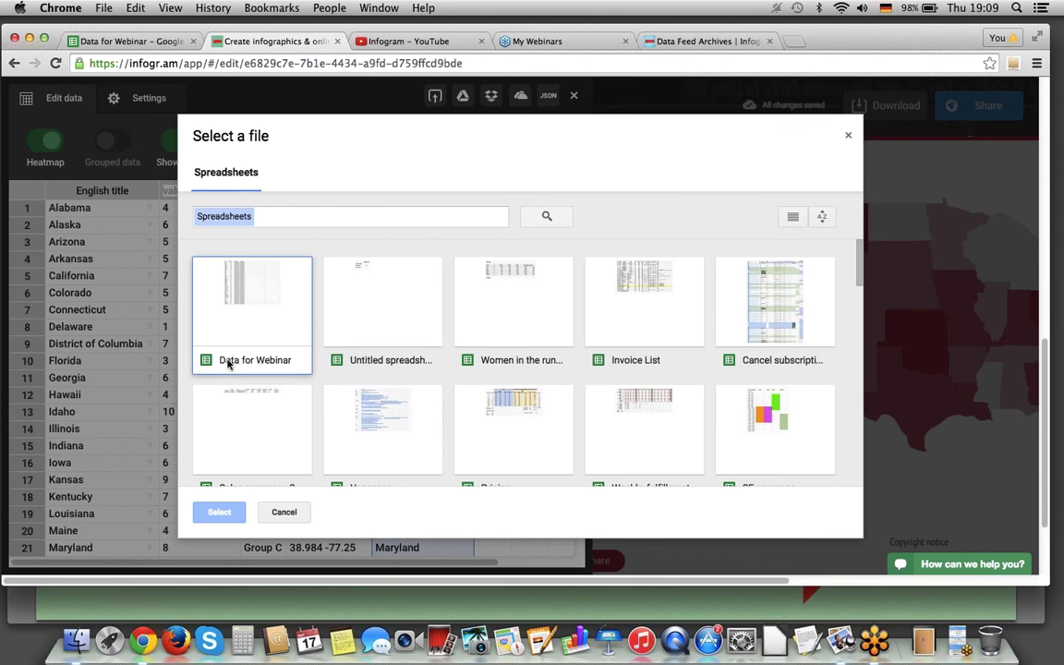
{"action": "left_click", "coordinate": [248, 309]}
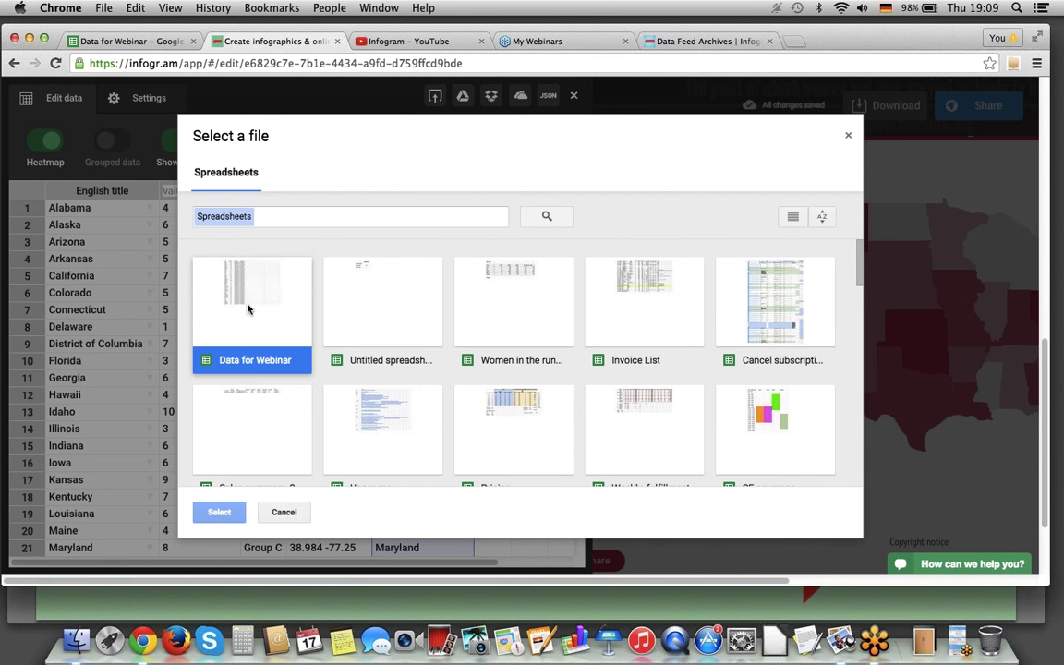
{"action": "left_click", "coordinate": [222, 514]}
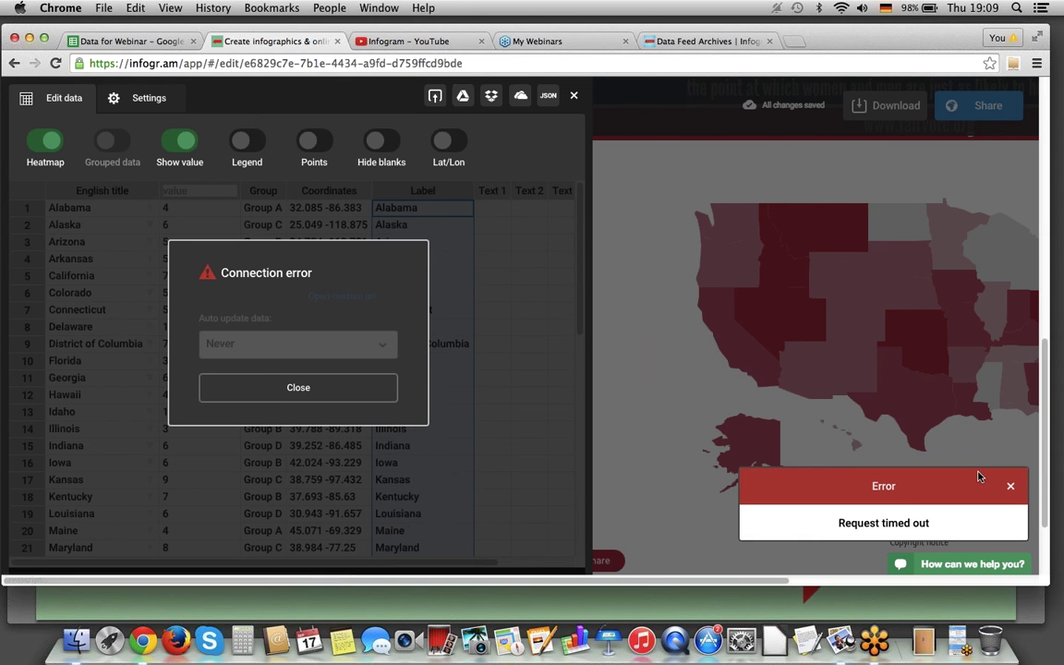
{"action": "left_click", "coordinate": [1013, 486]}
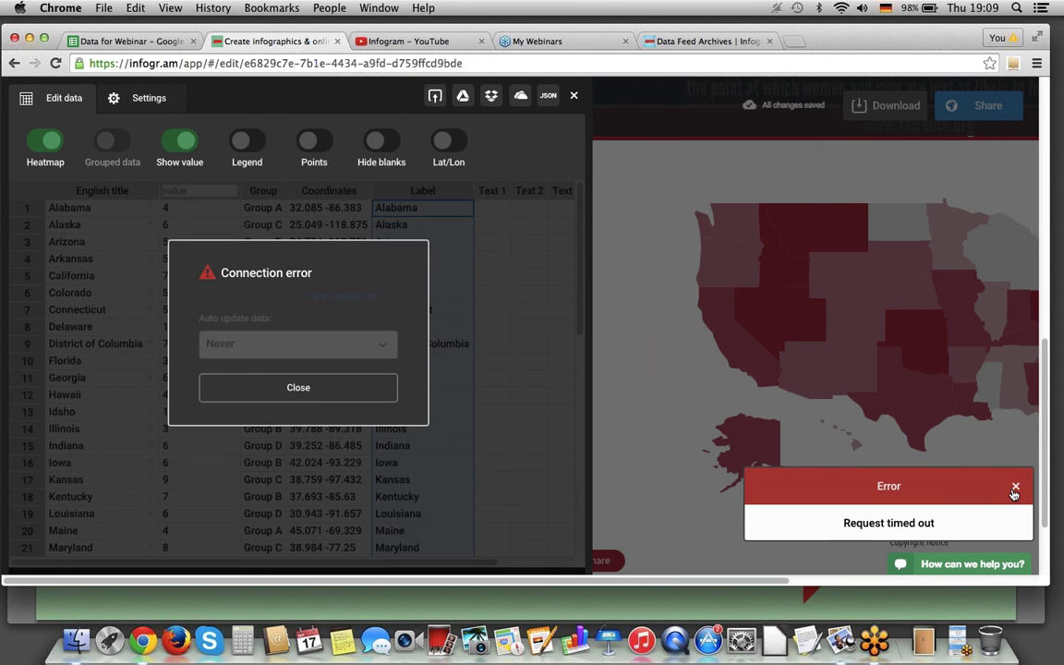
{"action": "left_click", "coordinate": [268, 386]}
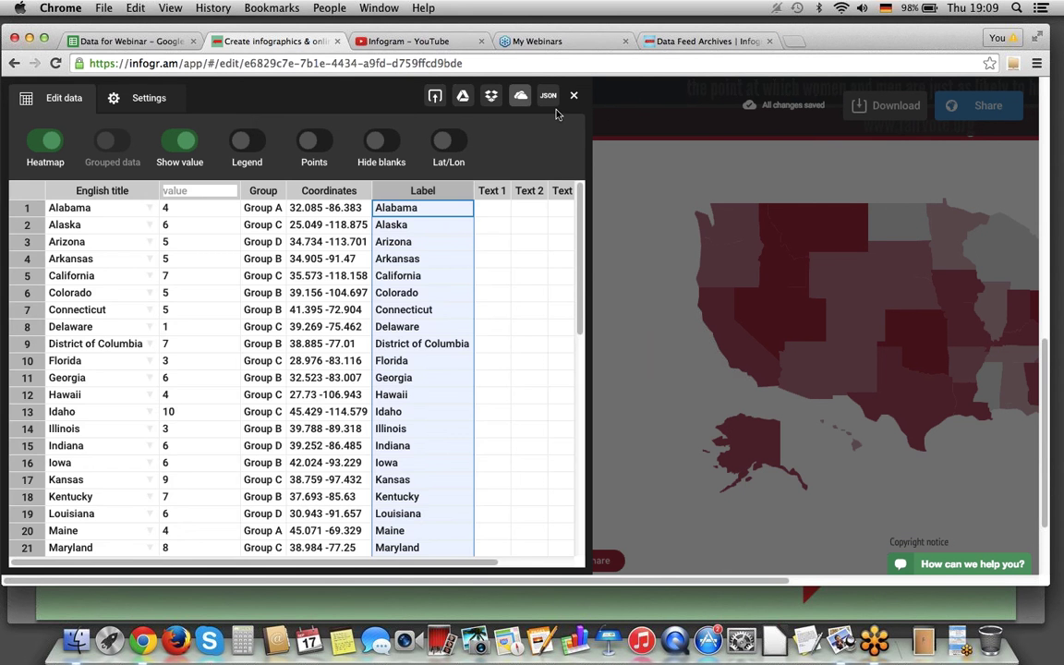
Retry the Google Drive import of the Data for Webinar spreadsheet into the map's data
{"action": "left_click", "coordinate": [463, 96]}
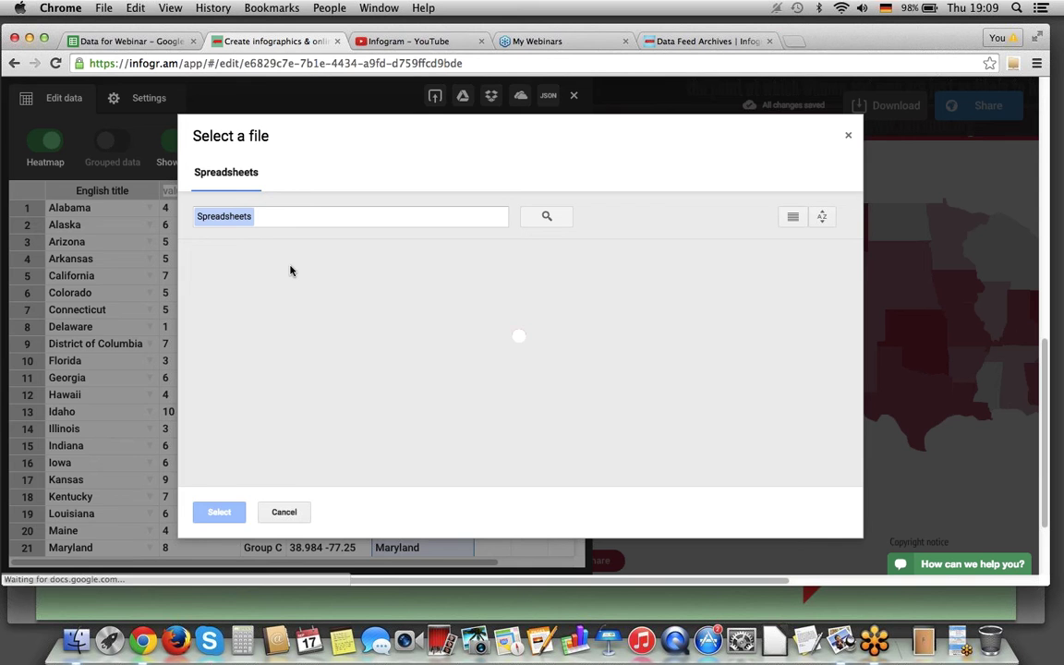
{"action": "left_click", "coordinate": [219, 512]}
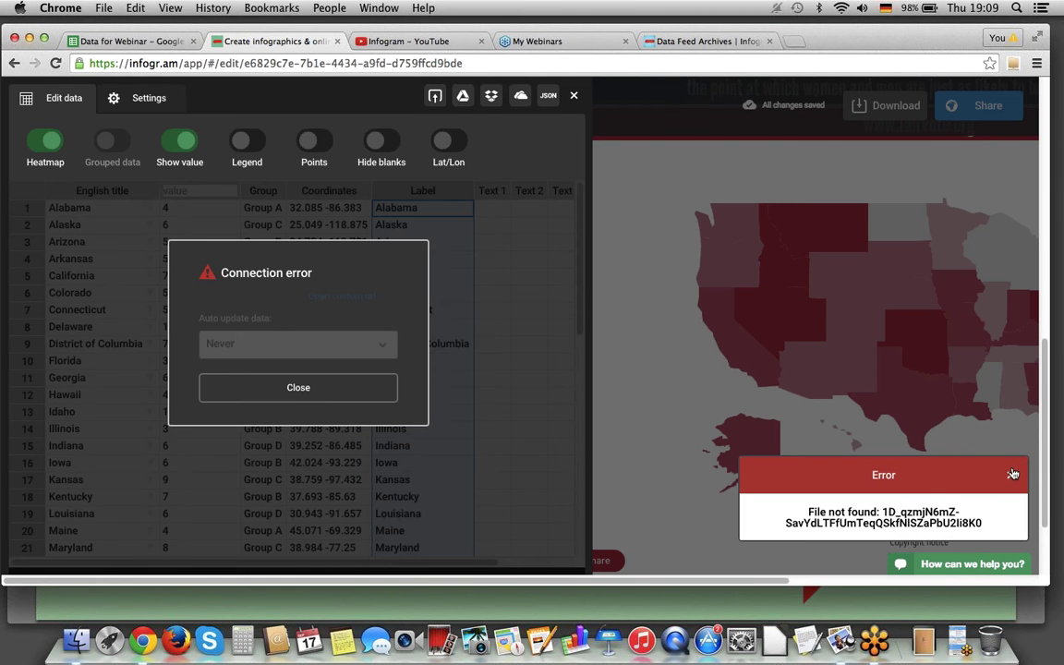
{"action": "left_click", "coordinate": [292, 384]}
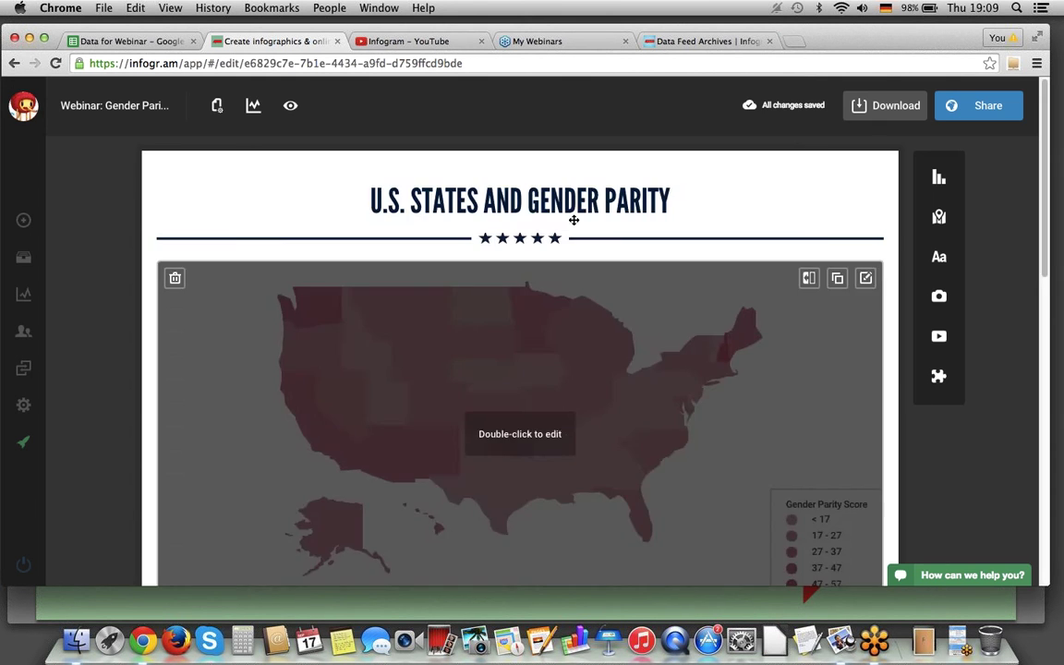
Reopen the data table of the USA map at the end of the infographic and try importing Data for Webinar from Google Drive once more
{"action": "scroll", "coordinate": [1049, 212], "scroll_direction": "down", "scroll_amount": 15}
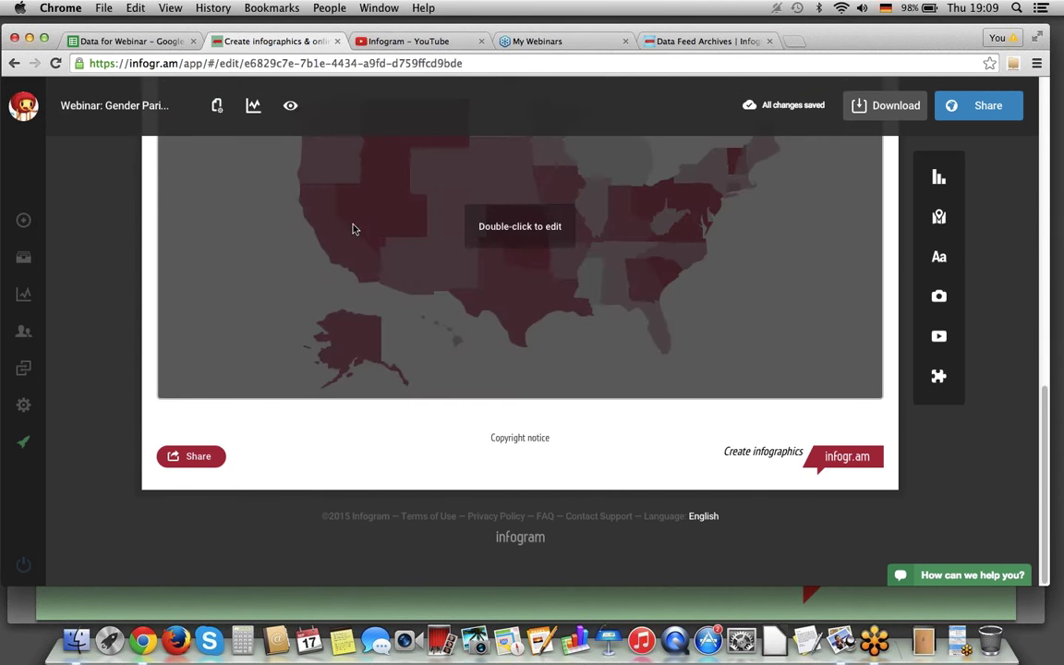
{"action": "double_click", "coordinate": [318, 202]}
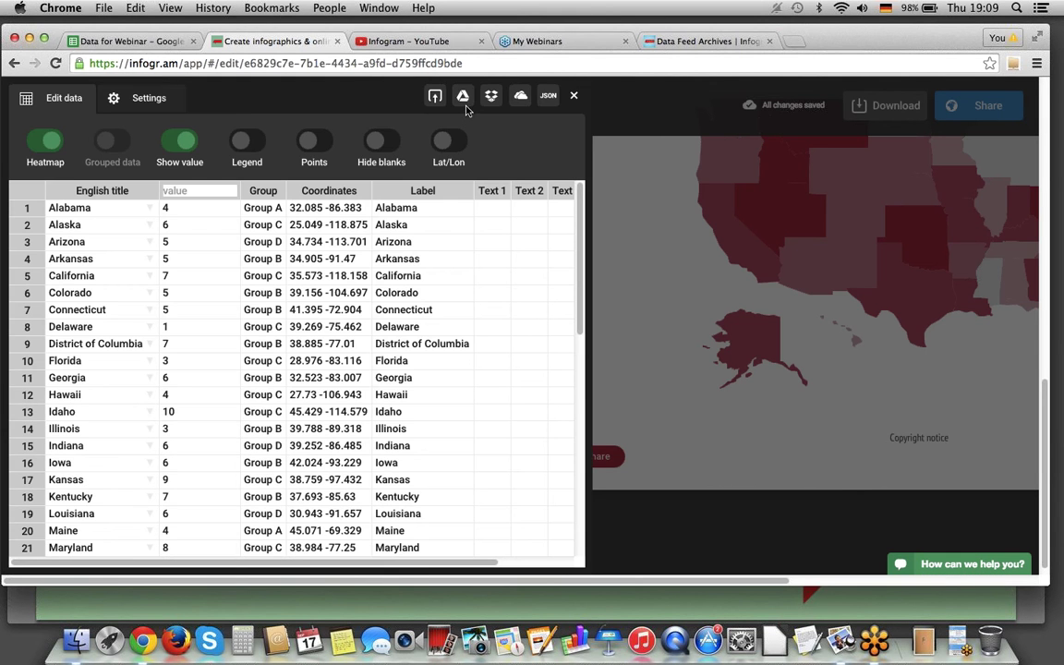
{"action": "left_click", "coordinate": [463, 96]}
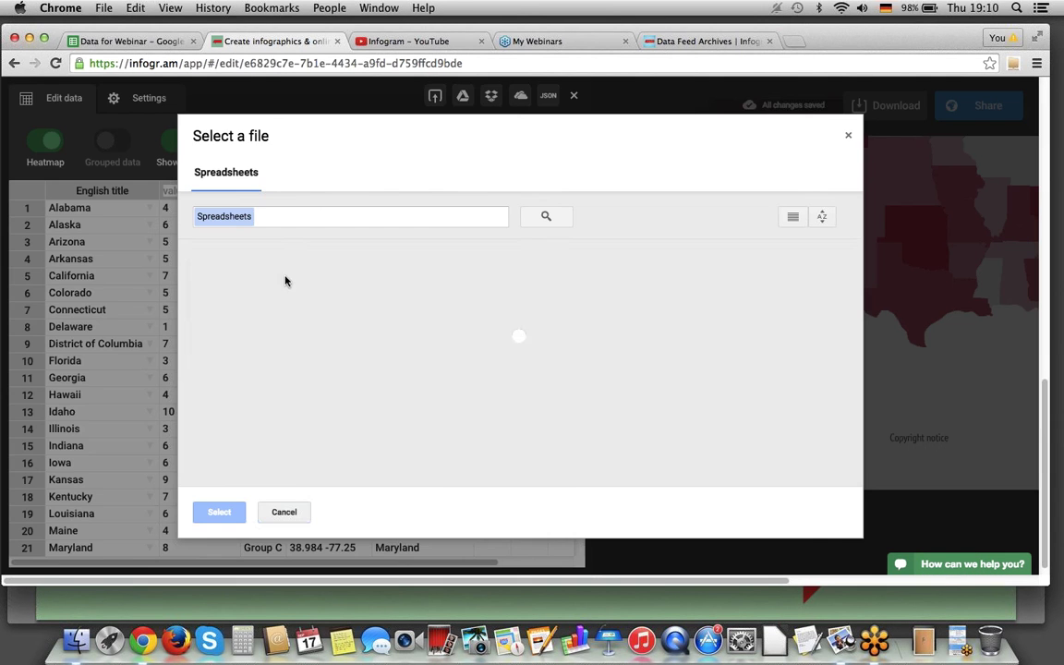
{"action": "left_click", "coordinate": [249, 299]}
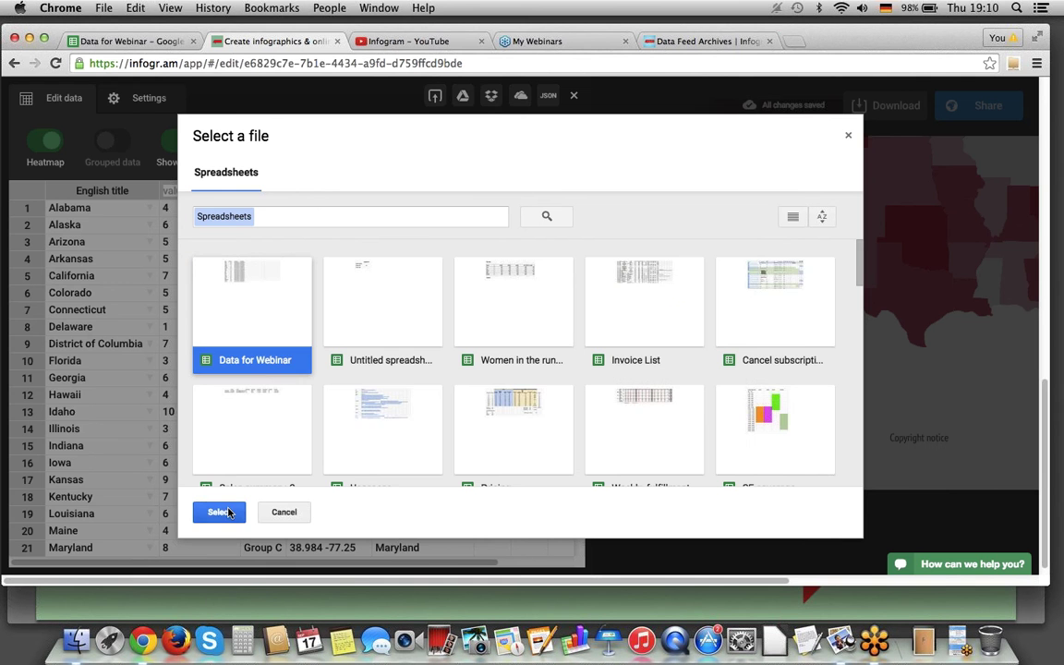
{"action": "left_click", "coordinate": [220, 512]}
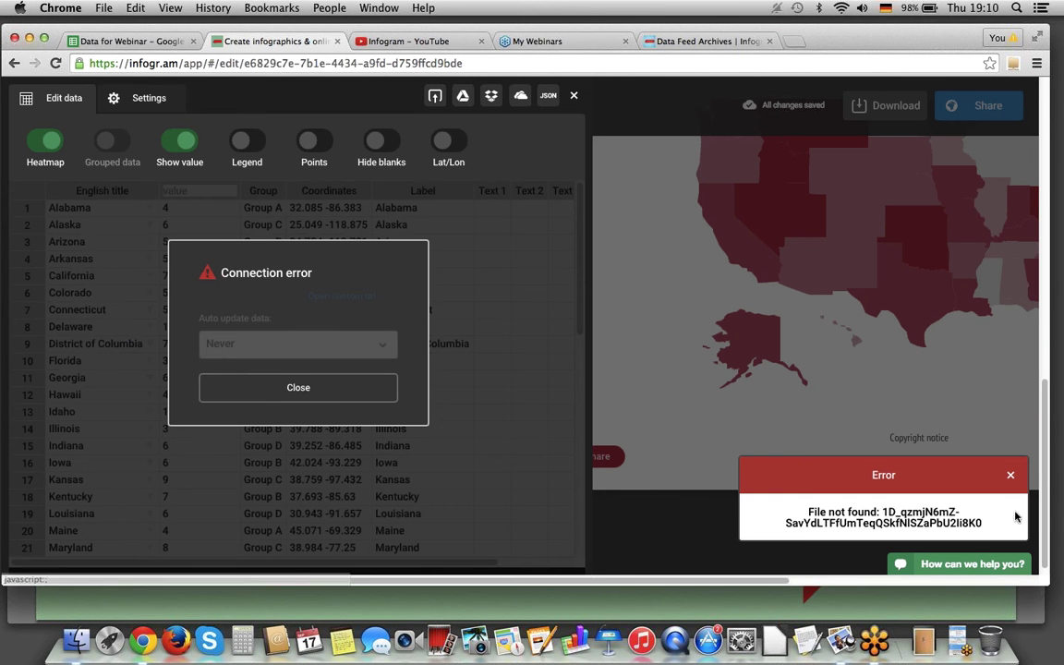
{"action": "left_click", "coordinate": [1010, 473]}
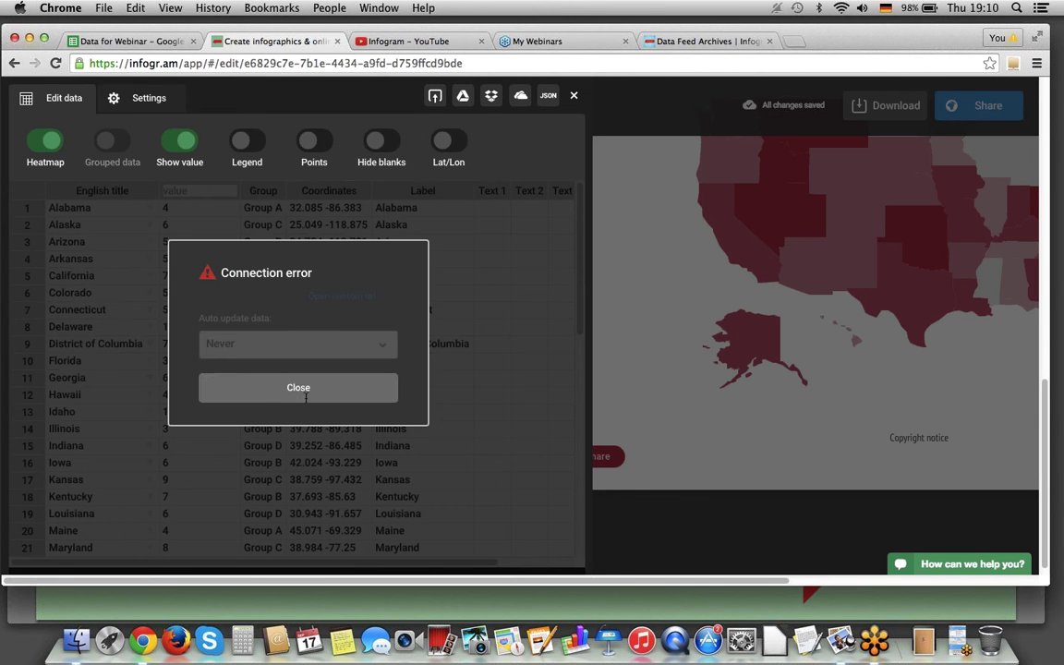
{"action": "left_click", "coordinate": [302, 394]}
Copy the score values in column B of the FairVote sheet into the map's value column in Infogram, starting at the Alabama row
{"action": "left_click", "coordinate": [115, 41]}
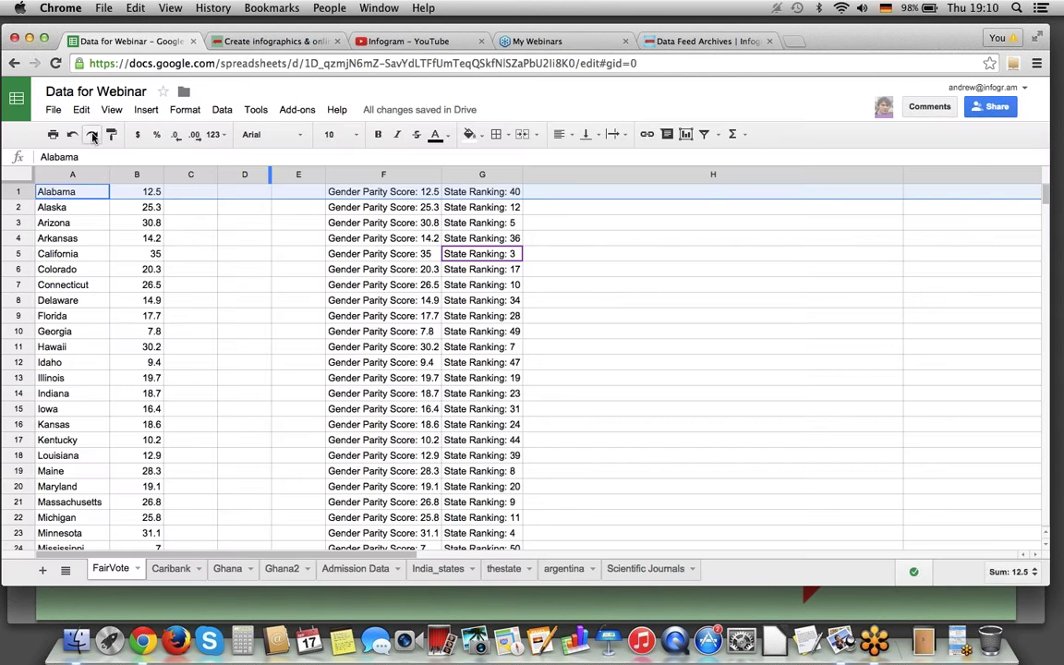
{"action": "left_click", "coordinate": [59, 177]}
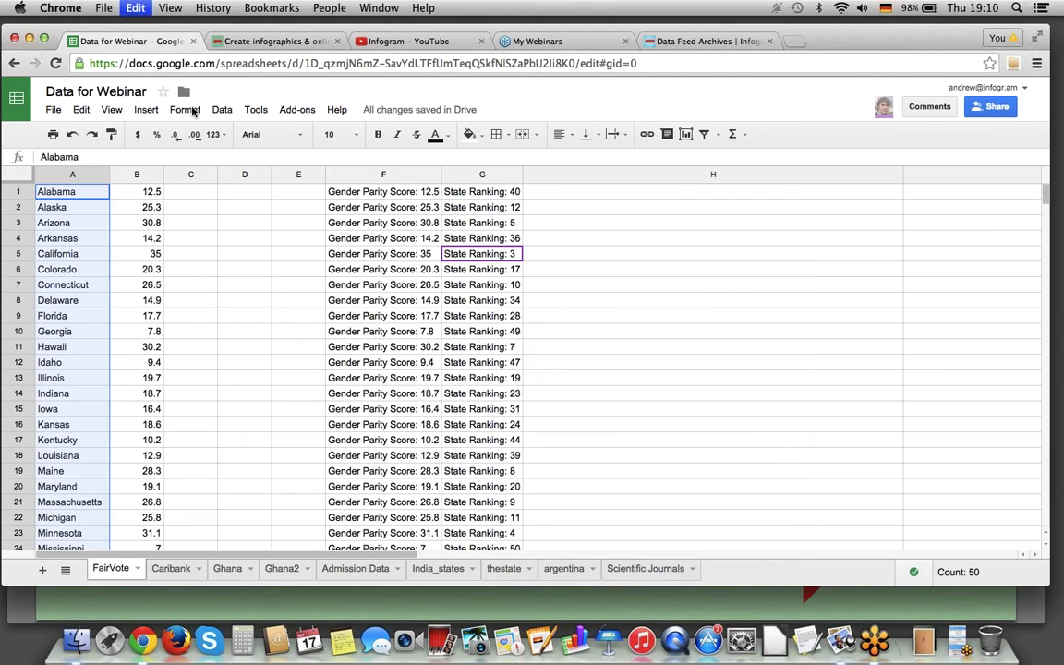
{"action": "left_click", "coordinate": [129, 173]}
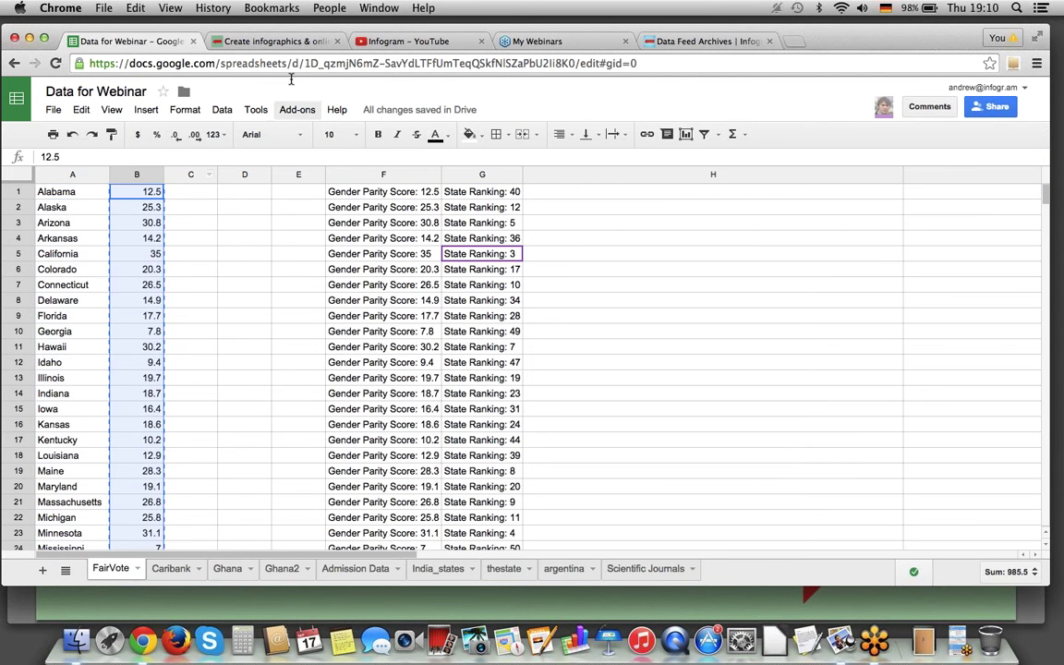
{"action": "left_click", "coordinate": [263, 40]}
{"action": "left_click", "coordinate": [189, 211]}
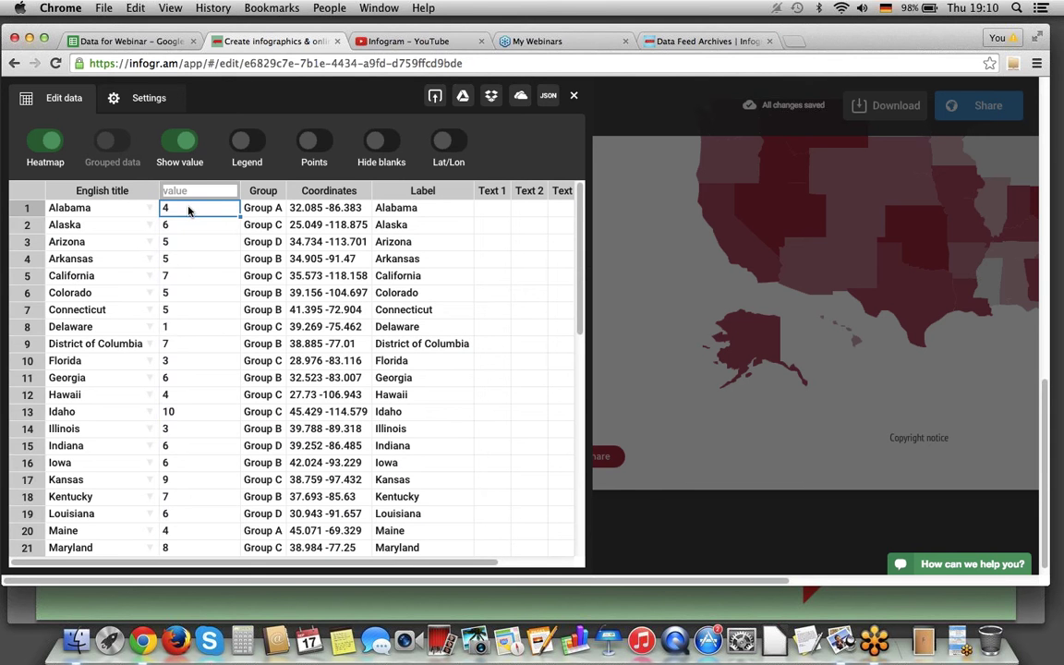
{"action": "key", "text": "super+v"}
Clear the contents of the Group, Coordinates and Label columns in the map's data table
{"action": "left_click", "coordinate": [264, 190]}
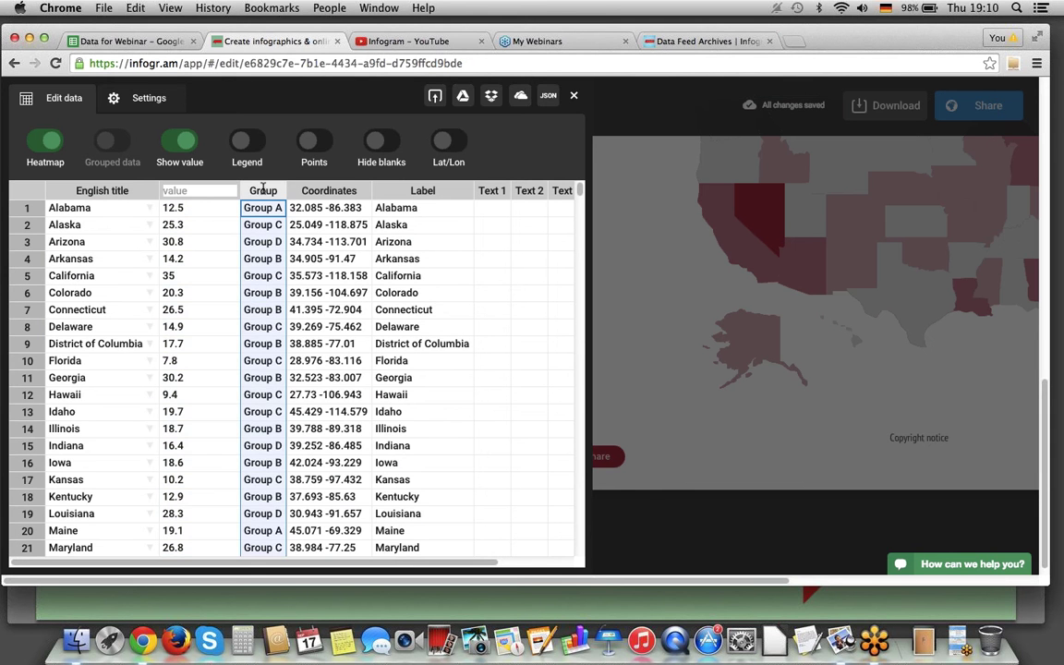
{"action": "key", "text": "Delete"}
{"action": "left_click", "coordinate": [325, 190]}
{"action": "key", "text": "Delete"}
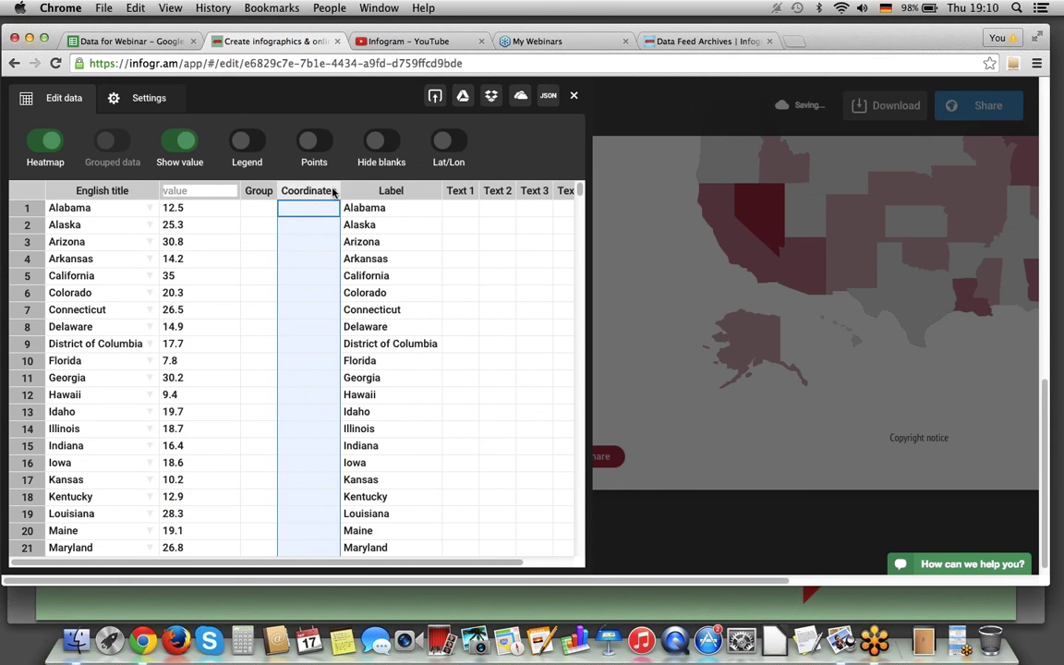
{"action": "left_click", "coordinate": [387, 190]}
{"action": "key", "text": "Delete"}
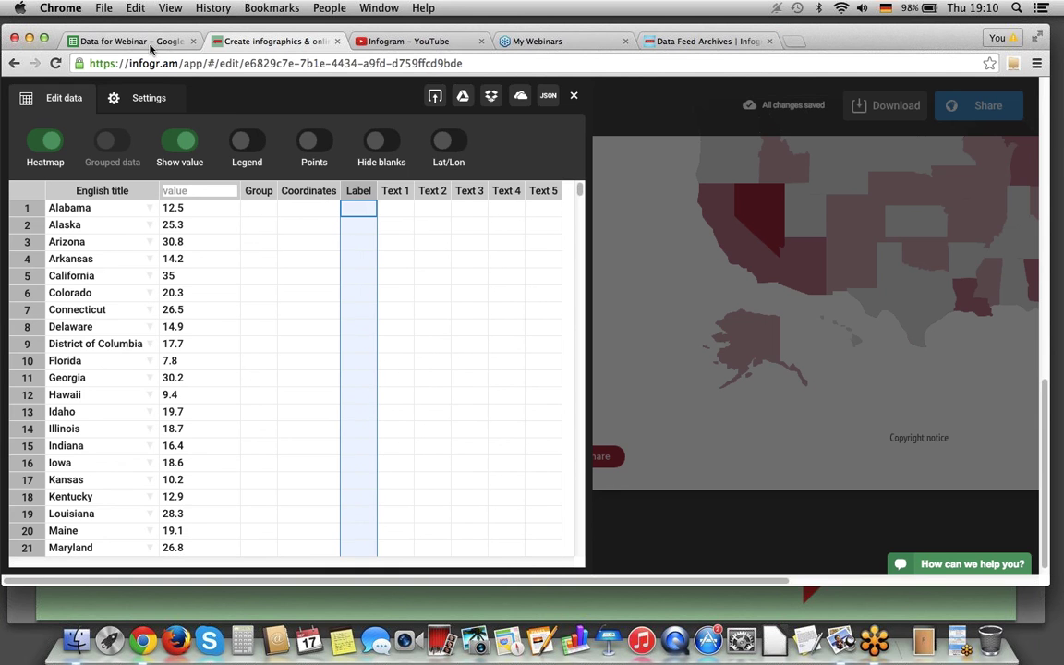
Copy the Gender Parity Score and State Ranking columns F and G from the FairVote sheet into the map's Text 1 and Text 2 columns
{"action": "left_click", "coordinate": [139, 41]}
{"action": "left_click", "coordinate": [363, 176]}
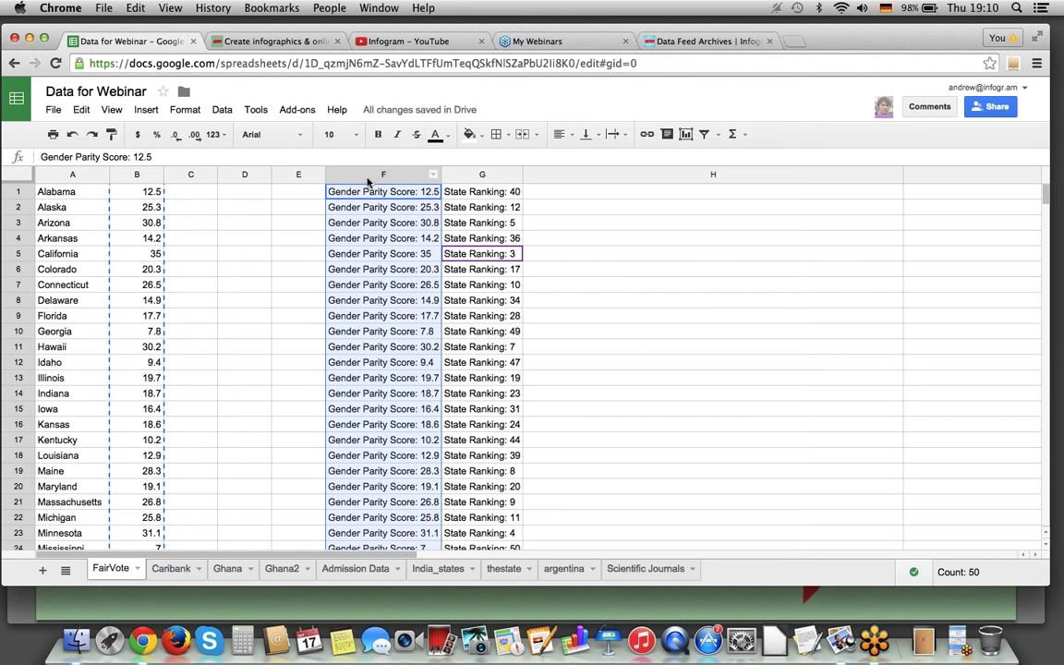
{"action": "left_click", "coordinate": [483, 175], "text": "shift"}
{"action": "key", "text": "super+c"}
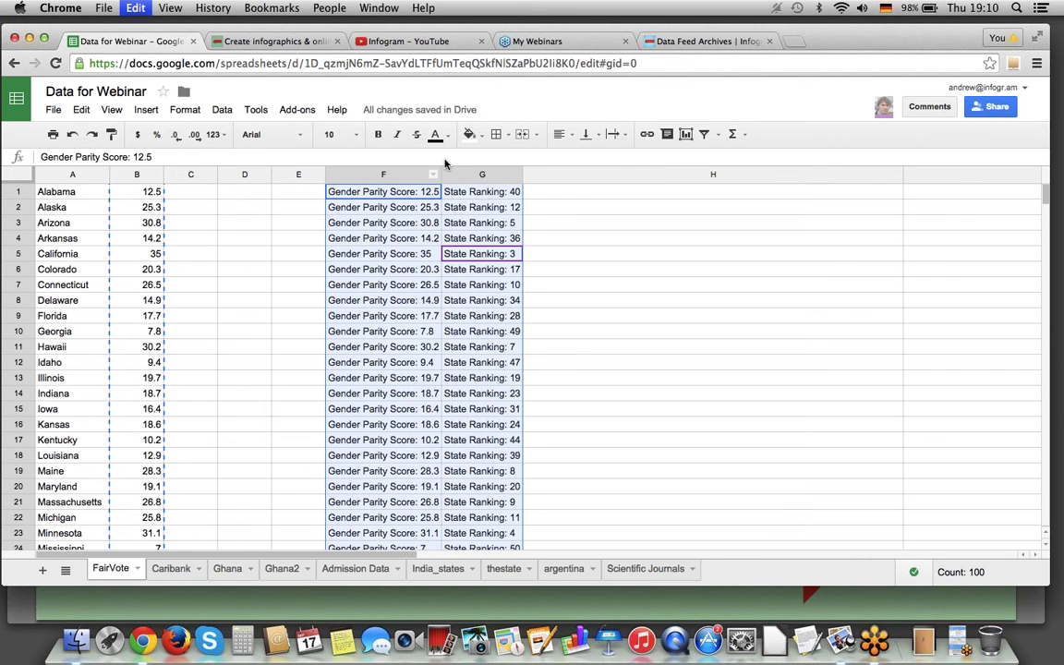
{"action": "left_click", "coordinate": [242, 40]}
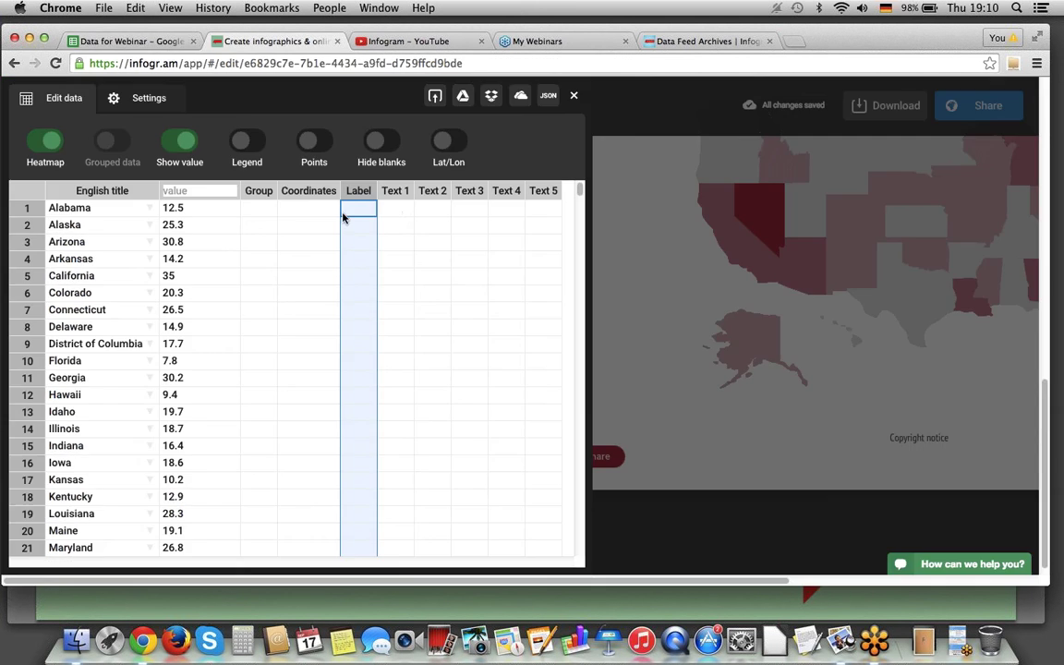
{"action": "left_click", "coordinate": [394, 211]}
{"action": "key", "text": "super+v"}
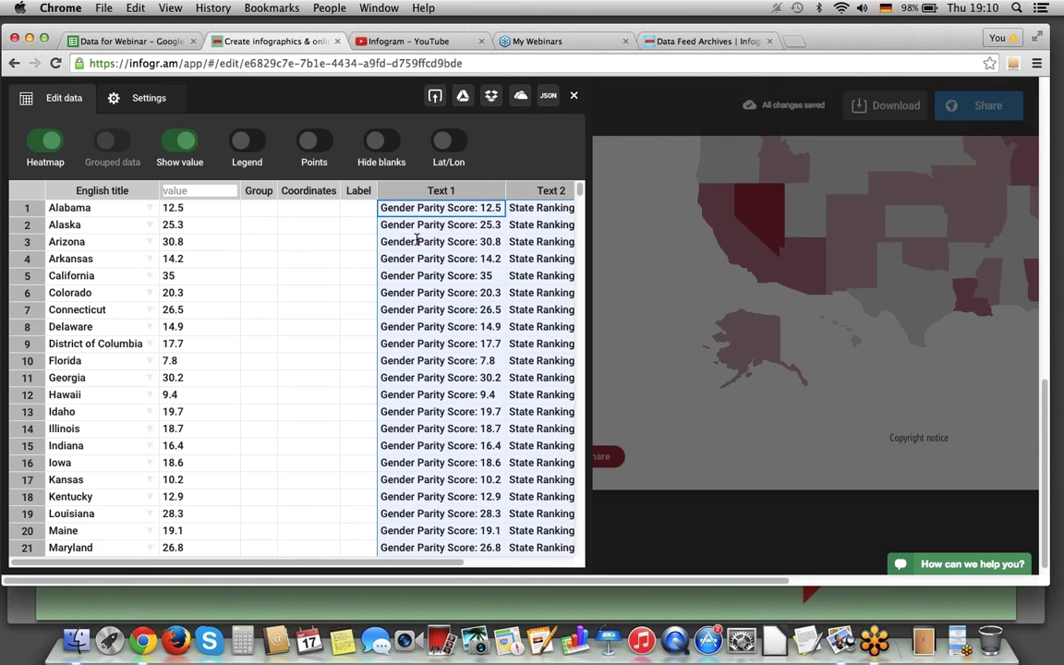
{"action": "left_click", "coordinate": [432, 276]}
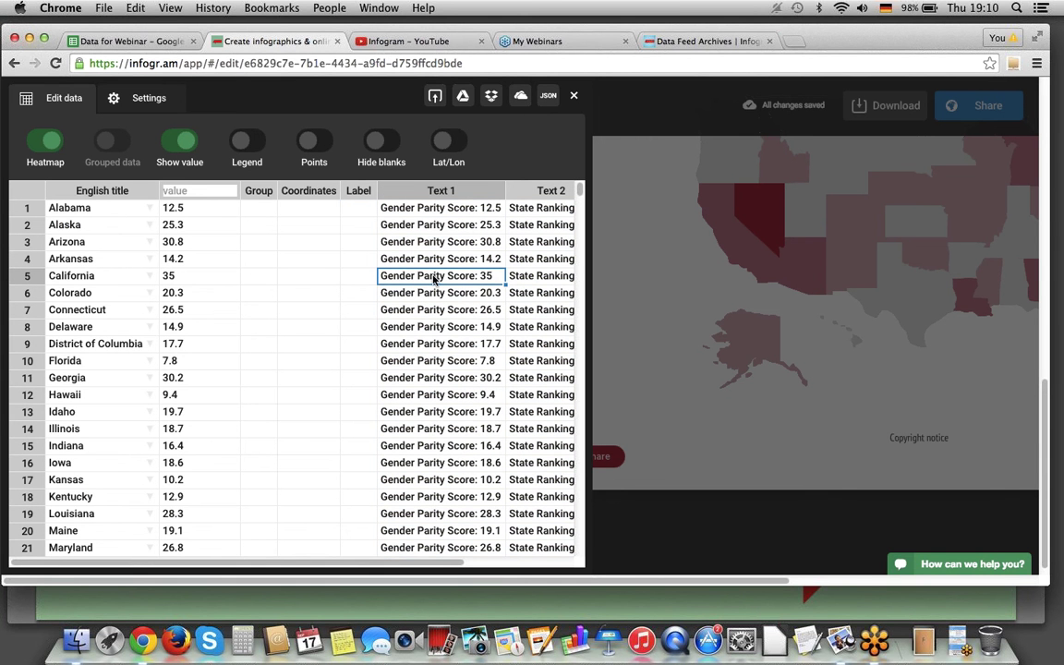
Turn off the value display and turn on the legend for the new USA map
{"action": "left_click", "coordinate": [181, 143]}
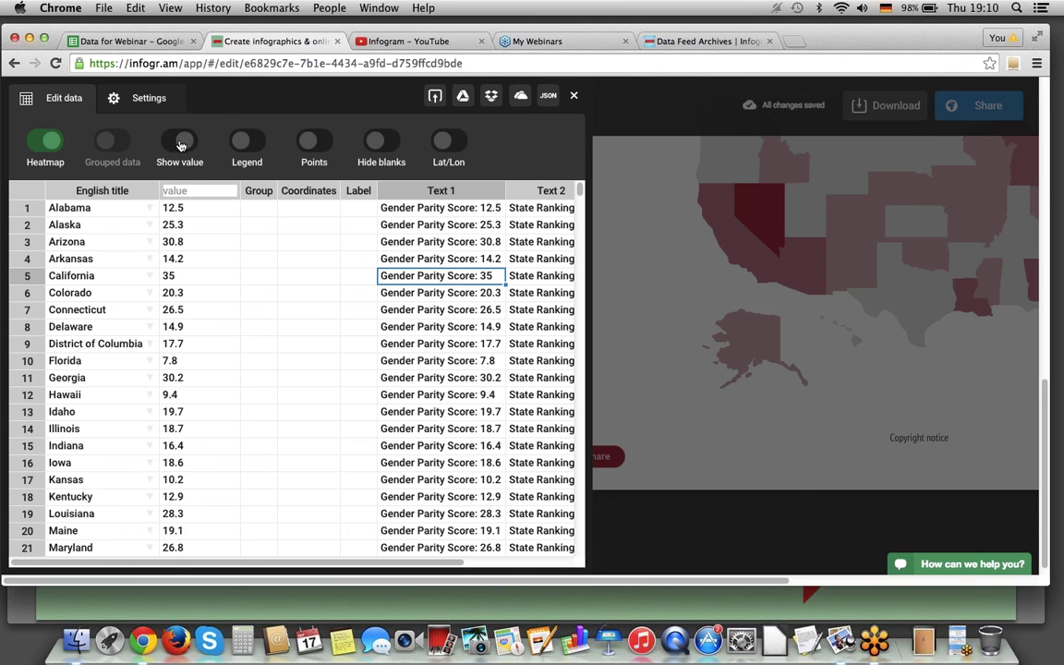
{"action": "left_click", "coordinate": [258, 142]}
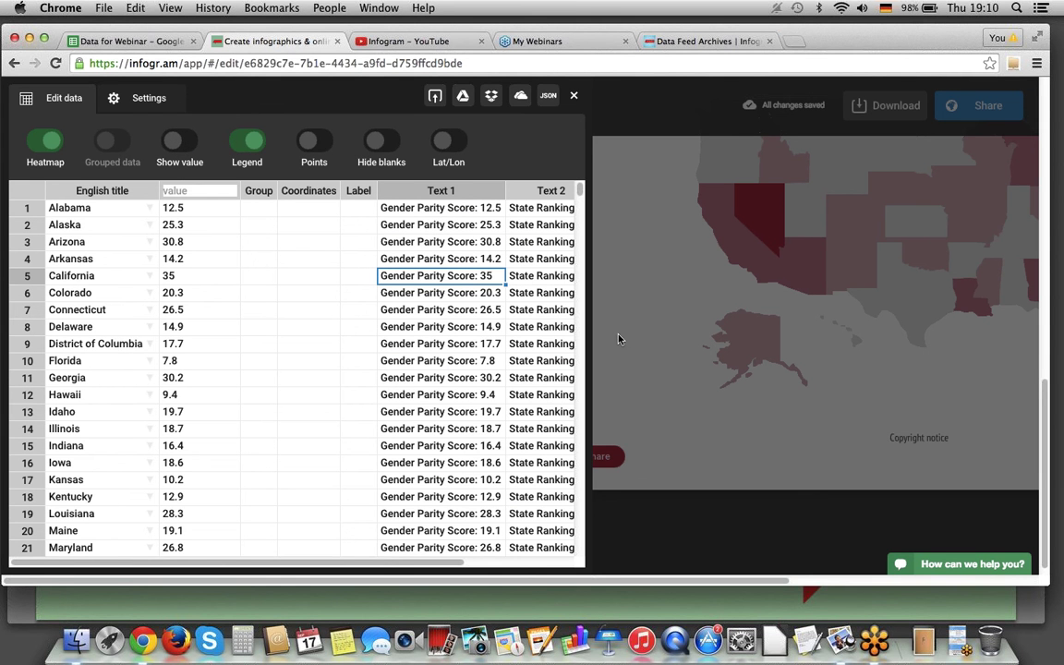
Change the map's chart colors to a light pink cold color and a darker red for the second color
{"action": "left_click", "coordinate": [148, 99]}
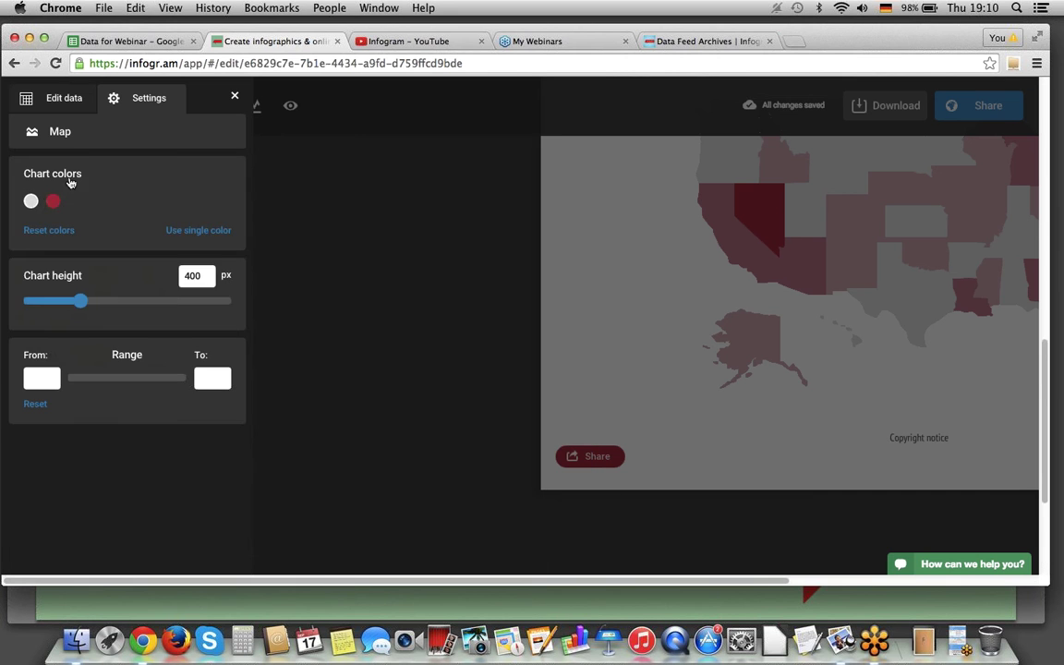
{"action": "left_click", "coordinate": [31, 201]}
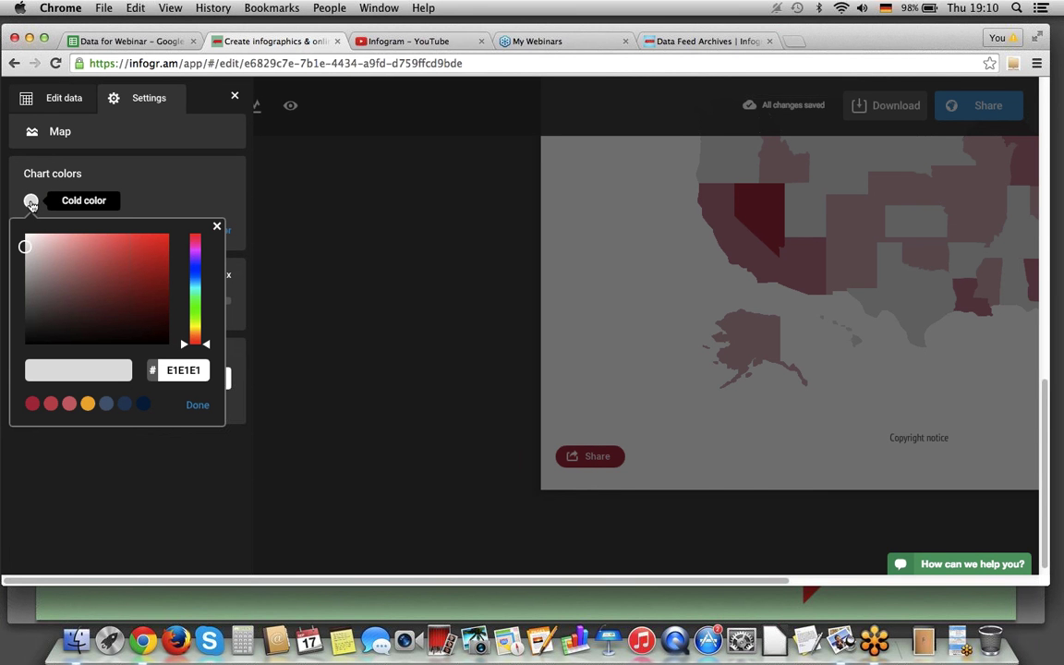
{"action": "left_click", "coordinate": [63, 242]}
{"action": "left_click", "coordinate": [53, 201]}
{"action": "left_click", "coordinate": [158, 277]}
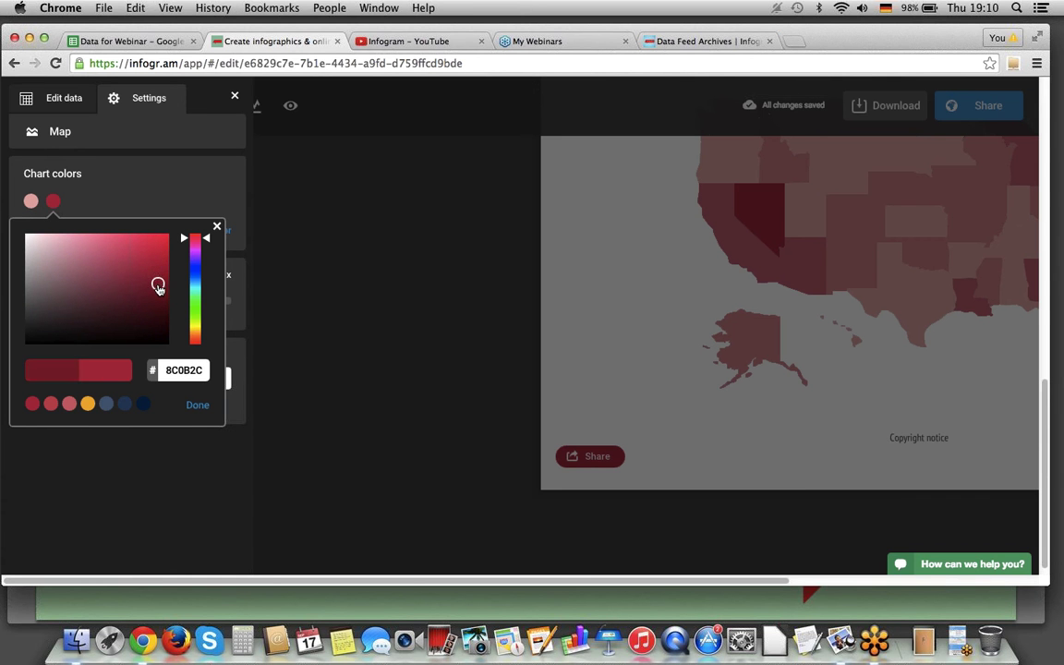
{"action": "left_click", "coordinate": [139, 180]}
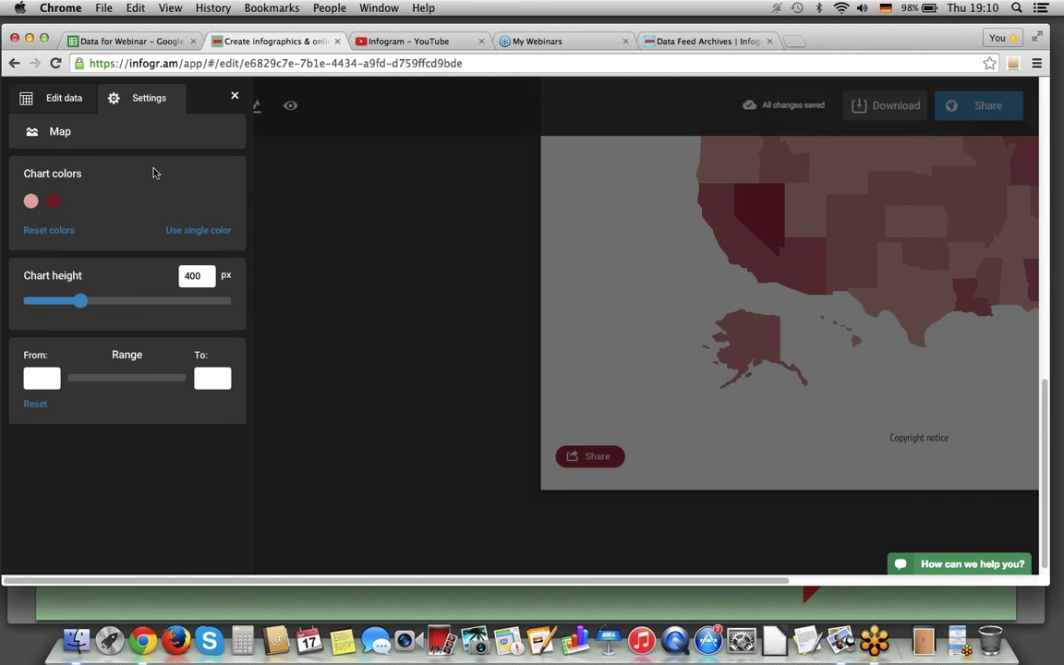
{"action": "left_click", "coordinate": [235, 99]}
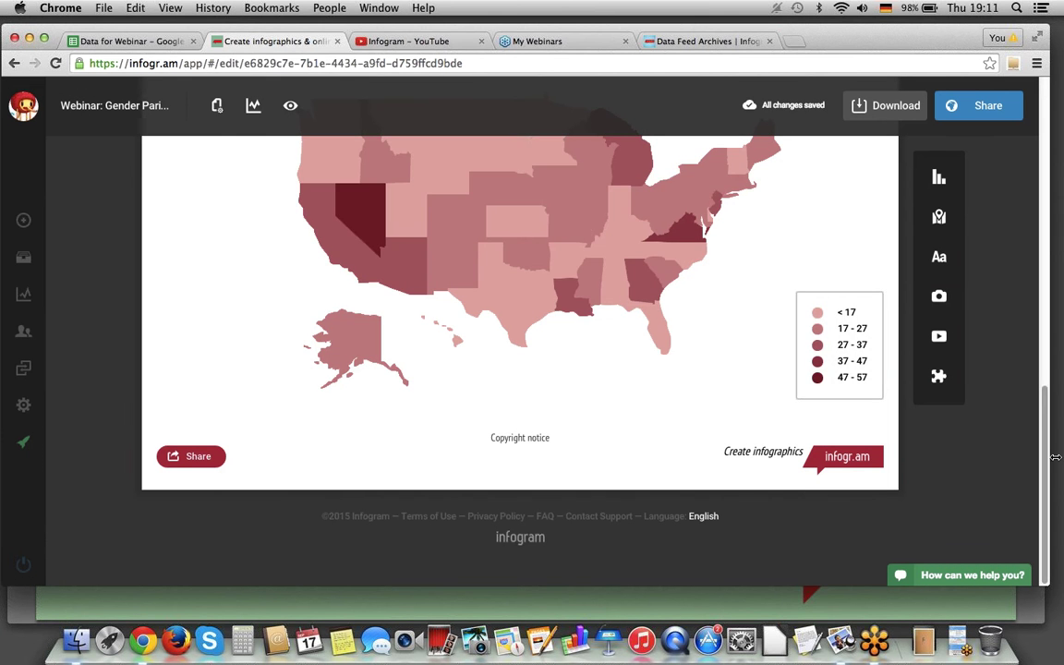
Check the original map's legend title, and name the new map's value column Gender Paritz Score
{"action": "scroll", "coordinate": [1046, 467], "scroll_direction": "up", "scroll_amount": 3}
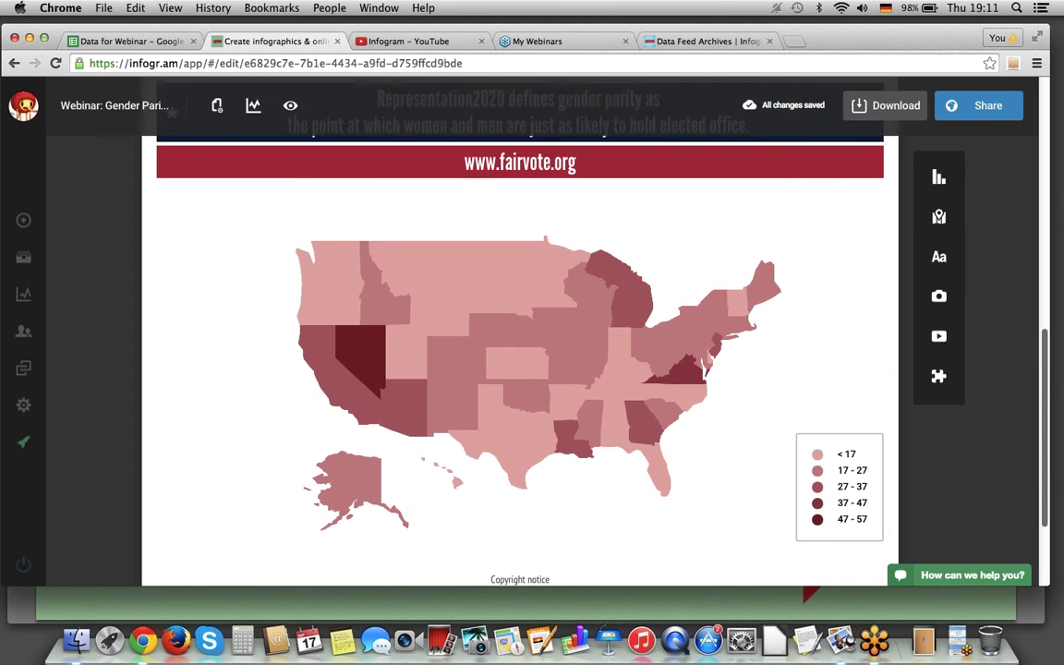
{"action": "scroll", "coordinate": [1034, 317], "scroll_direction": "up", "scroll_amount": 10}
{"action": "scroll", "coordinate": [1036, 212], "scroll_direction": "down", "scroll_amount": 3}
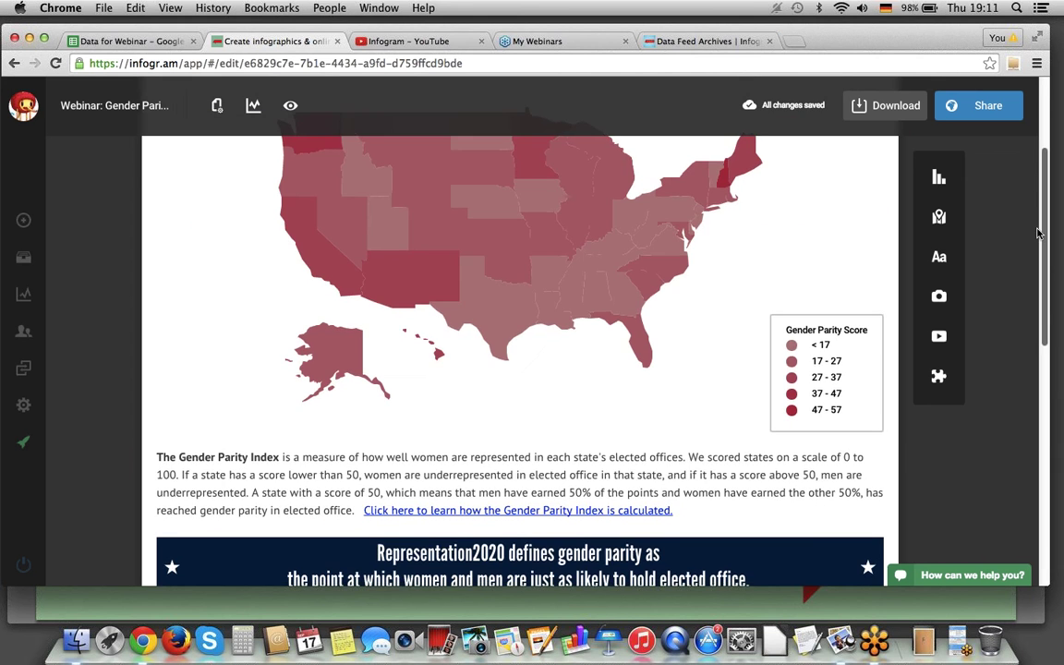
{"action": "scroll", "coordinate": [1037, 233], "scroll_direction": "down", "scroll_amount": 10}
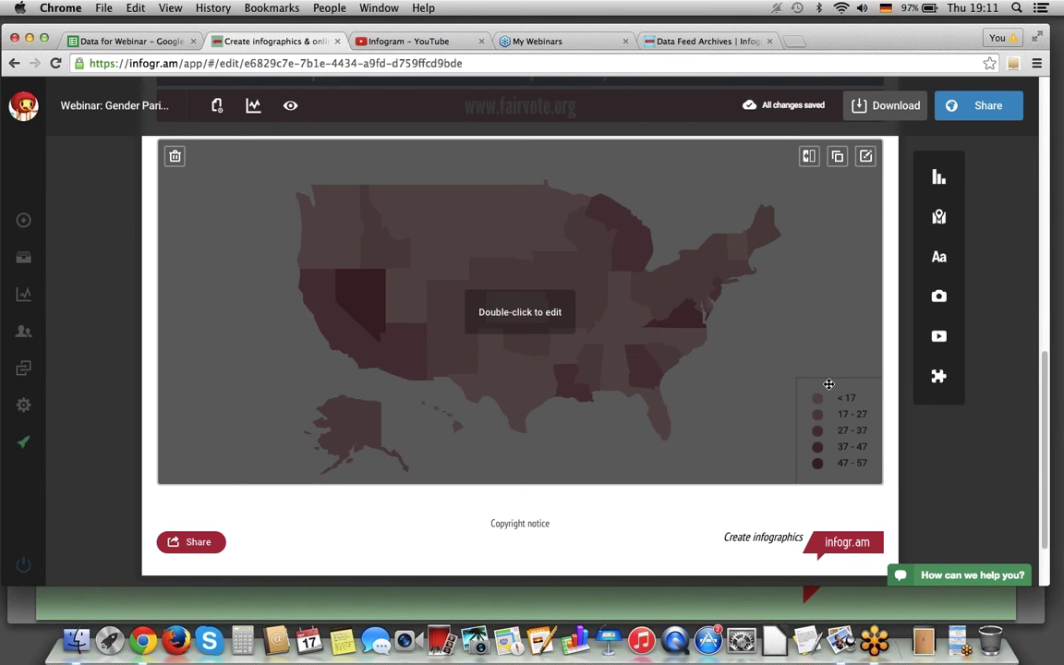
{"action": "double_click", "coordinate": [829, 388]}
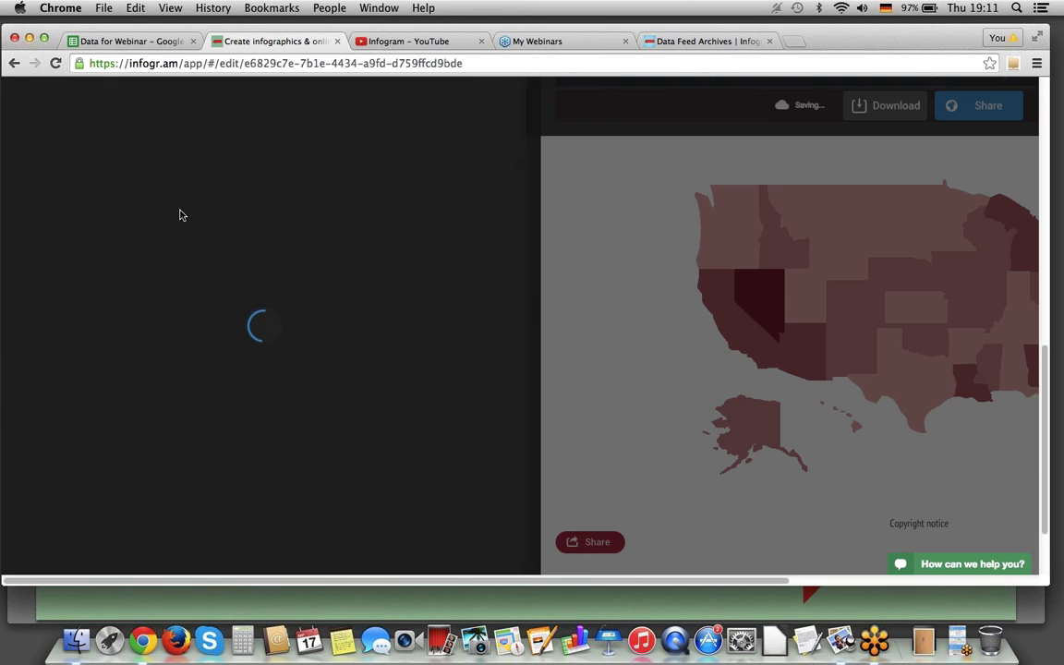
{"action": "left_click", "coordinate": [195, 189]}
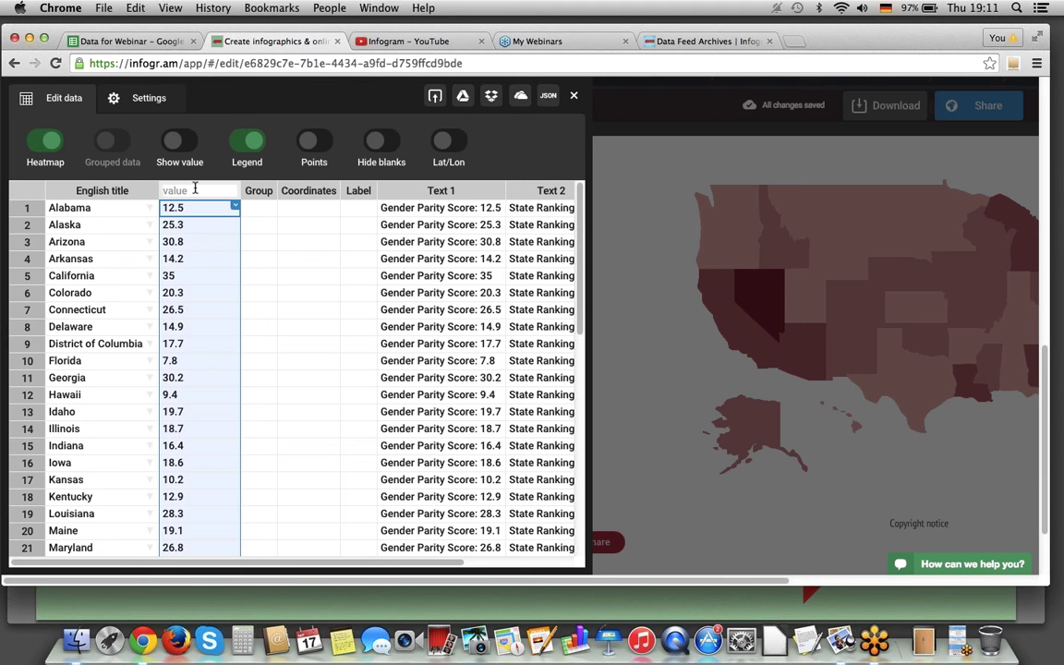
{"action": "type", "text": "G"}
{"action": "type", "text": "ender"}
{"action": "type", "text": " Parit"}
{"action": "type", "text": "z Score"}
{"action": "left_click", "coordinate": [546, 134]}
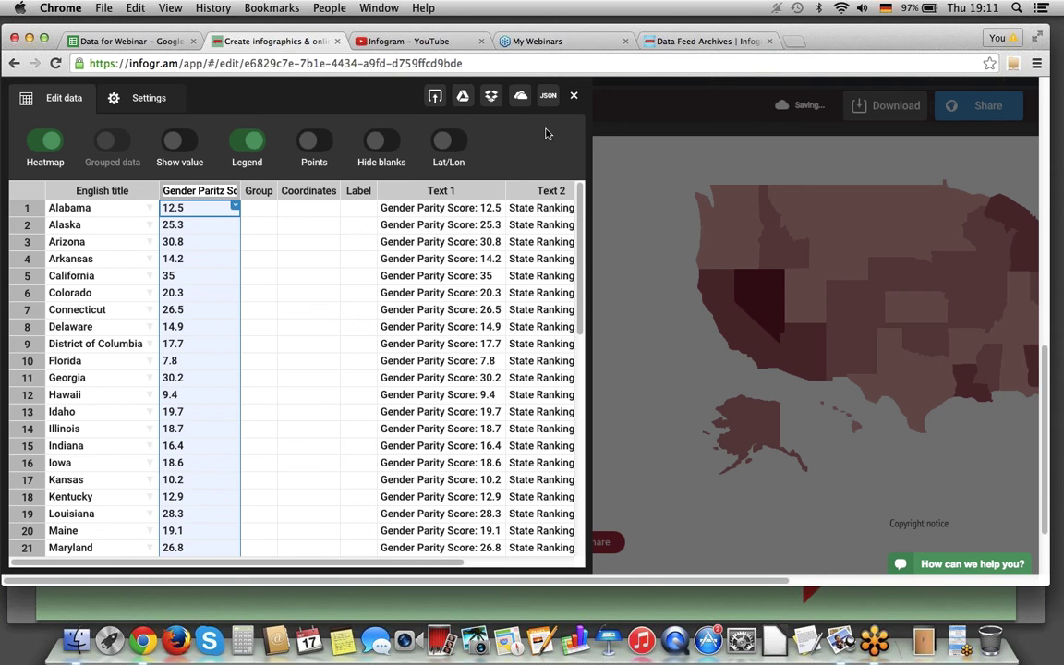
{"action": "left_click", "coordinate": [573, 97]}
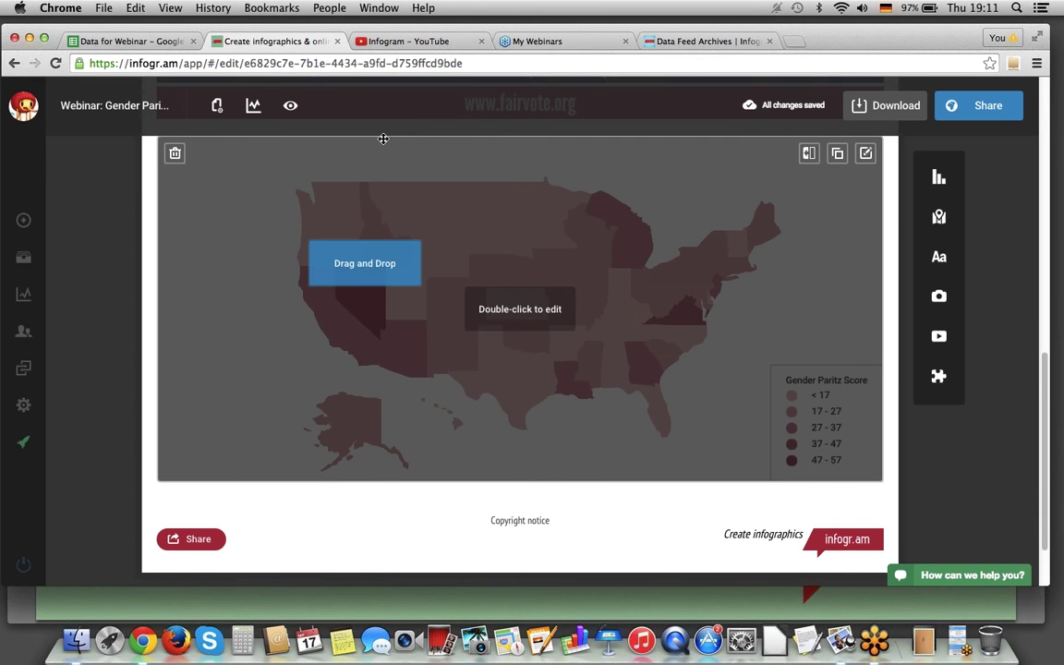
Move the new USA map above the Gender Parity Index paragraph, and delete it from the infographic
{"action": "scroll", "coordinate": [397, 161], "scroll_direction": "down", "scroll_amount": 3}
{"action": "scroll", "coordinate": [440, 299], "scroll_direction": "up", "scroll_amount": 5}
{"action": "left_click_drag", "start_coordinate": [549, 9], "coordinate": [368, 210]}
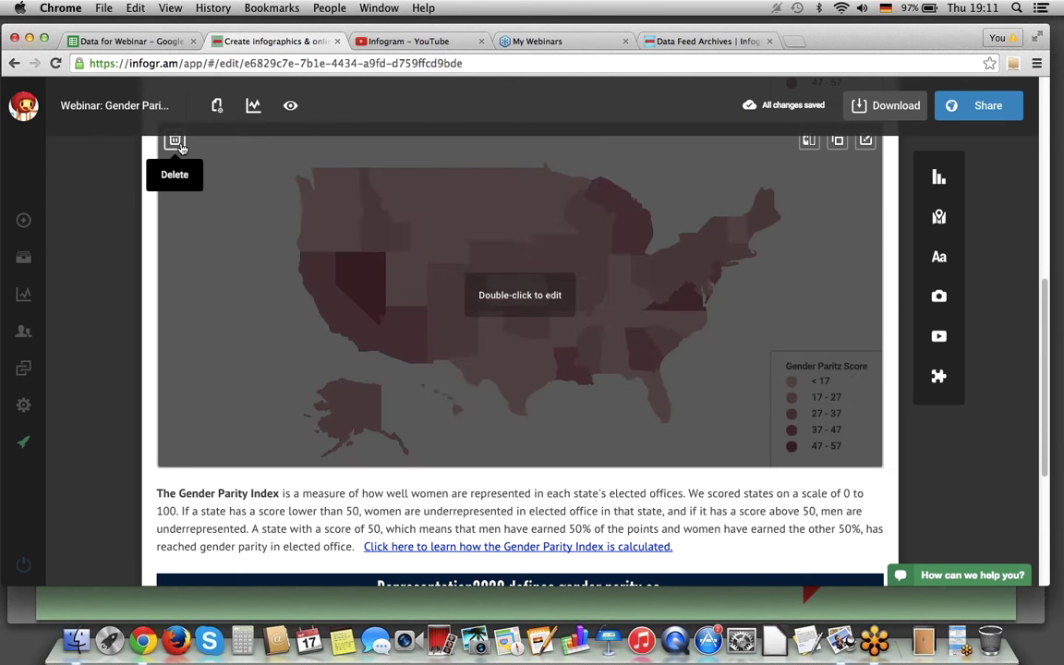
{"action": "left_click", "coordinate": [175, 143]}
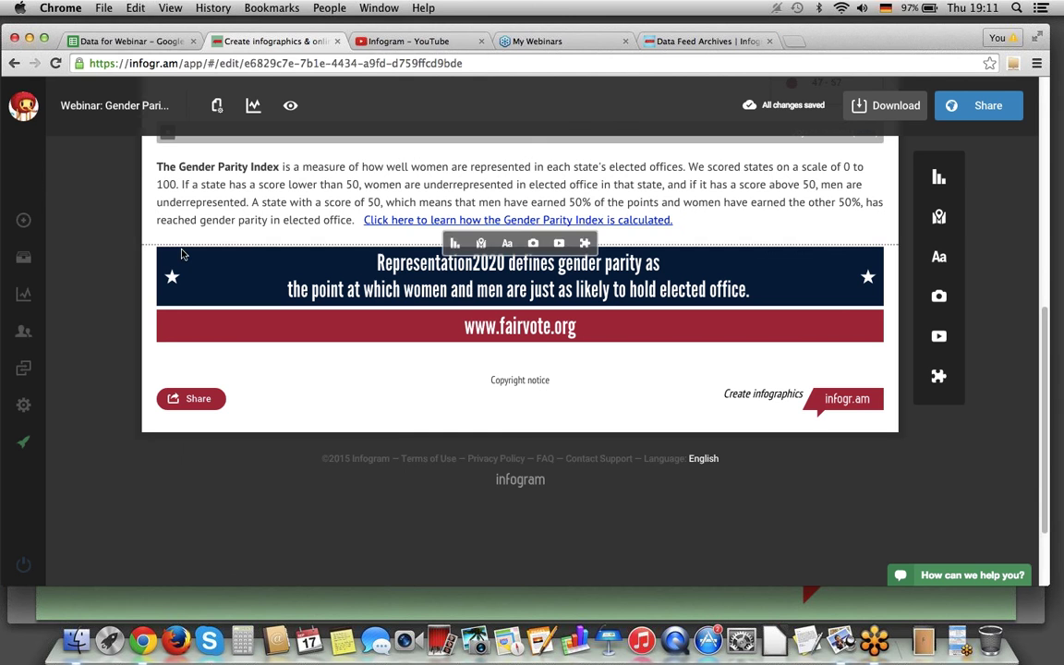
Switch to the Data for Webinar spreadsheet and review the India_states sheet's indebtedness figures by state and year
{"action": "left_click", "coordinate": [148, 47]}
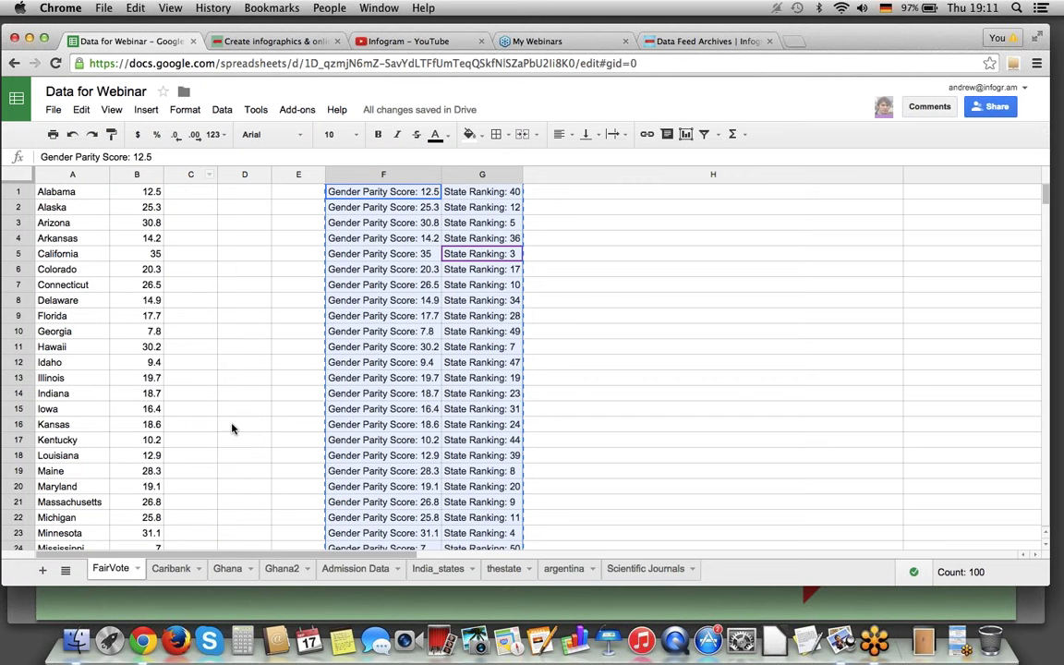
{"action": "left_click", "coordinate": [425, 570]}
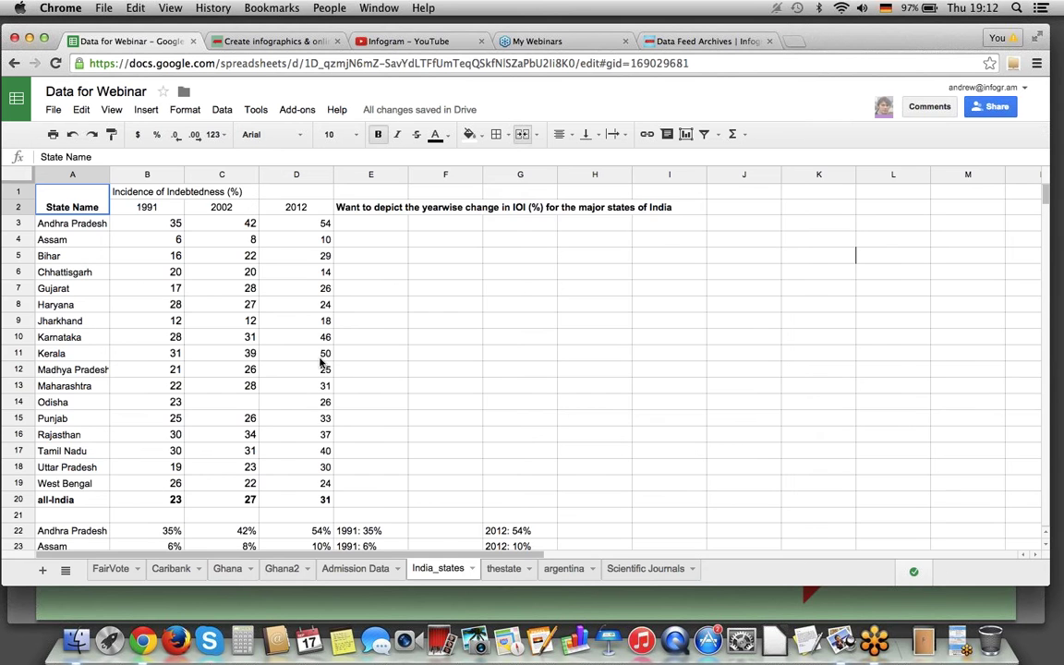
{"action": "scroll", "coordinate": [277, 331], "scroll_direction": "down", "scroll_amount": 3}
{"action": "scroll", "coordinate": [273, 334], "scroll_direction": "down", "scroll_amount": 4}
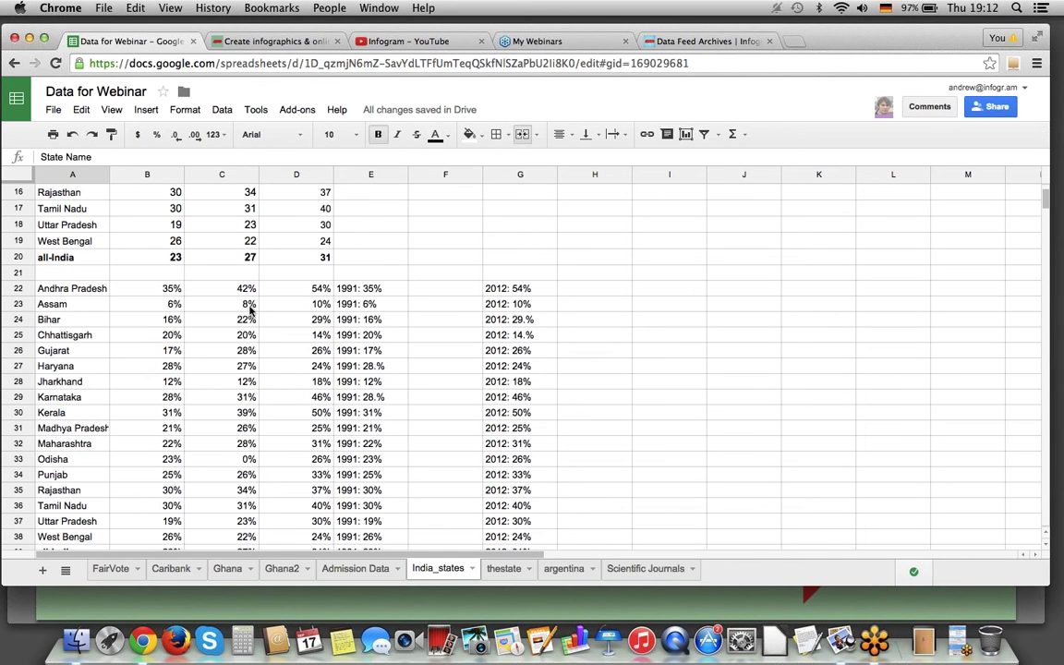
{"action": "scroll", "coordinate": [238, 192], "scroll_direction": "up", "scroll_amount": 6}
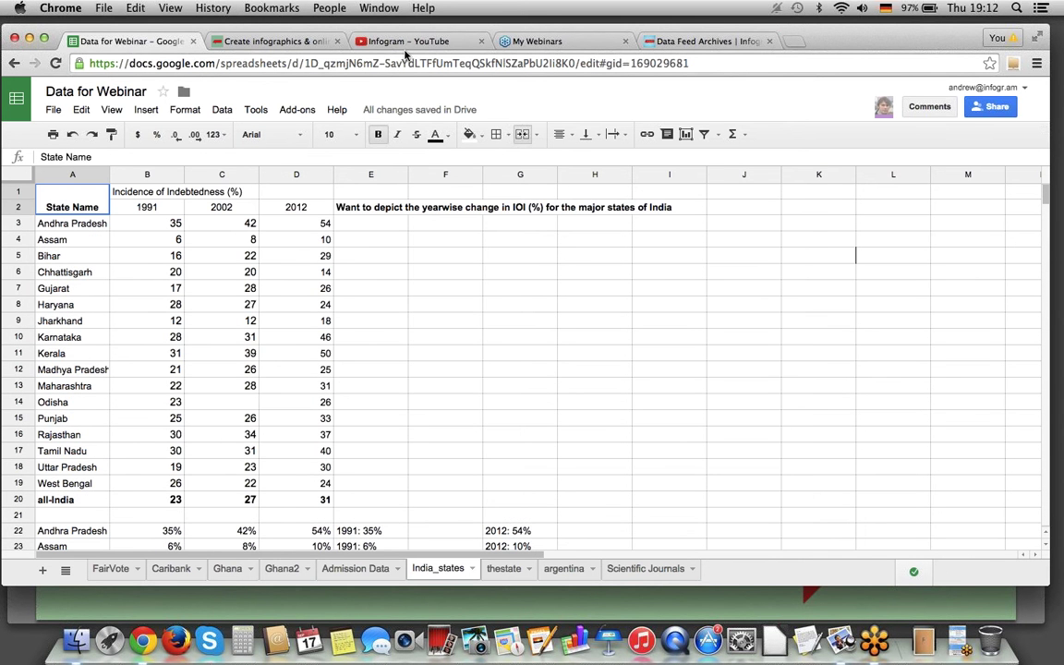
Switch back to Infogram, preview the U.S. States and Gender Parity infographic, and return to editing
{"action": "left_click", "coordinate": [277, 41]}
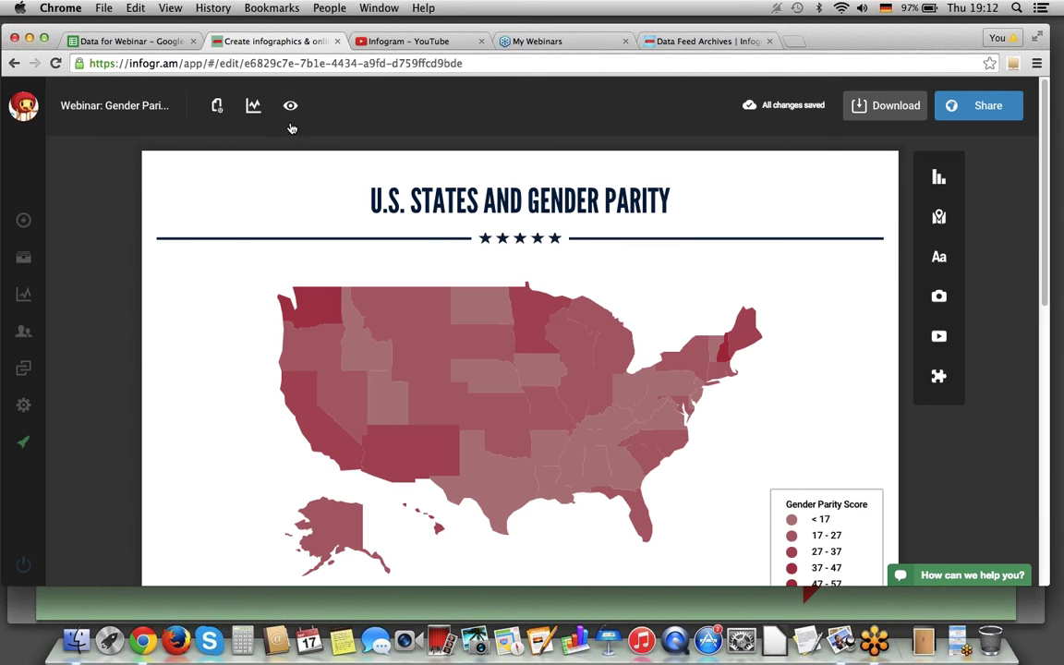
{"action": "left_click", "coordinate": [290, 106]}
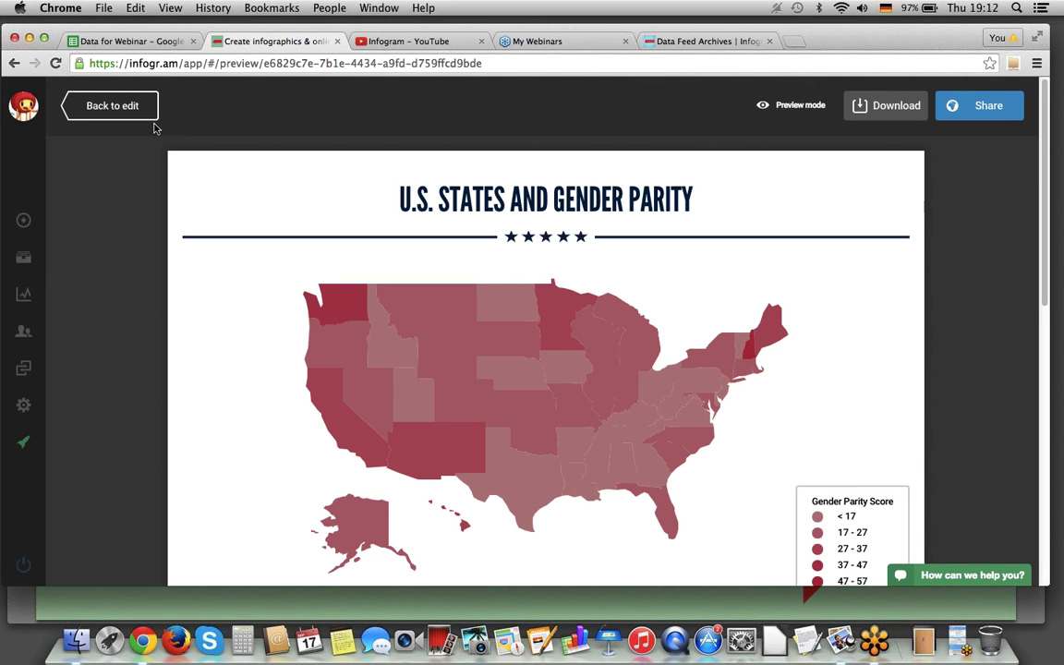
{"action": "left_click", "coordinate": [124, 103]}
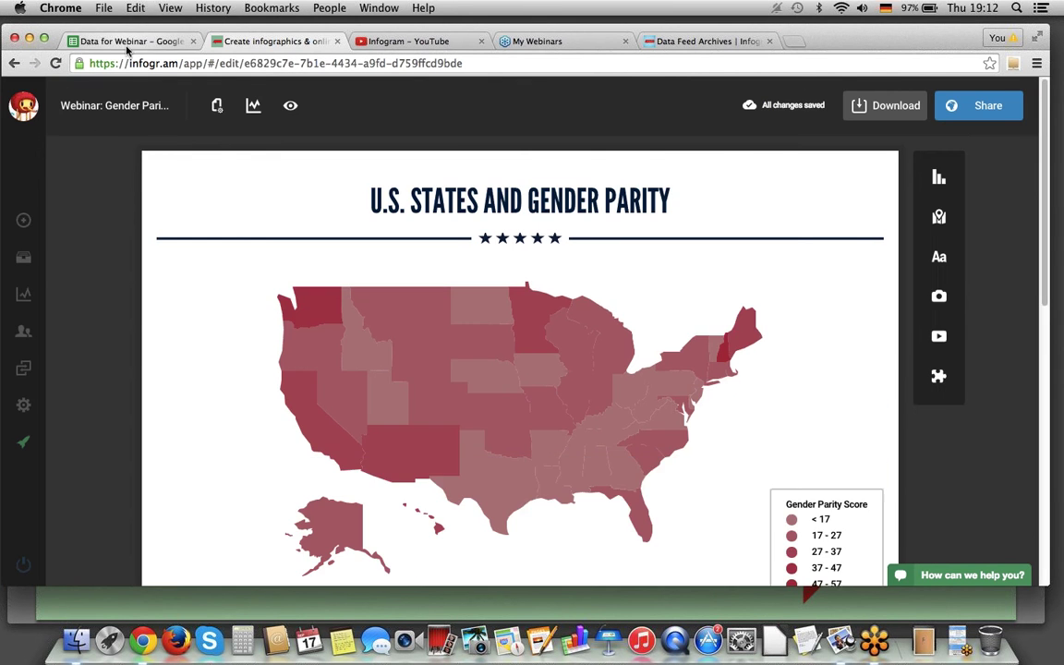
Open the webinar infographic on Incidence of Indebtedness in India from the Infogram library and review its maps and bar chart
{"action": "left_click", "coordinate": [128, 42]}
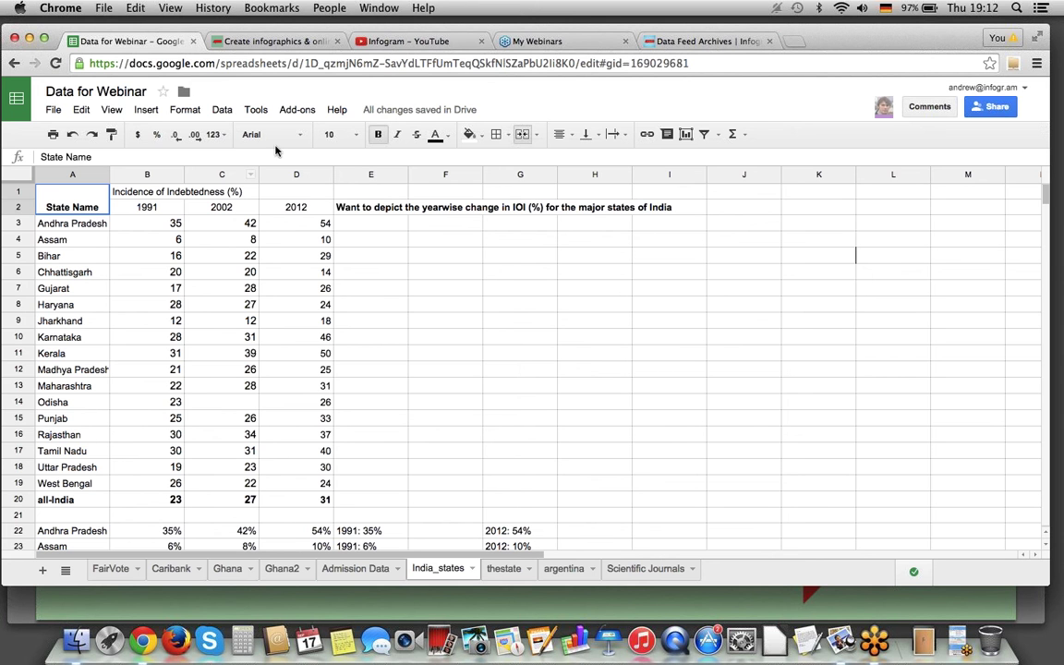
{"action": "left_click", "coordinate": [288, 44]}
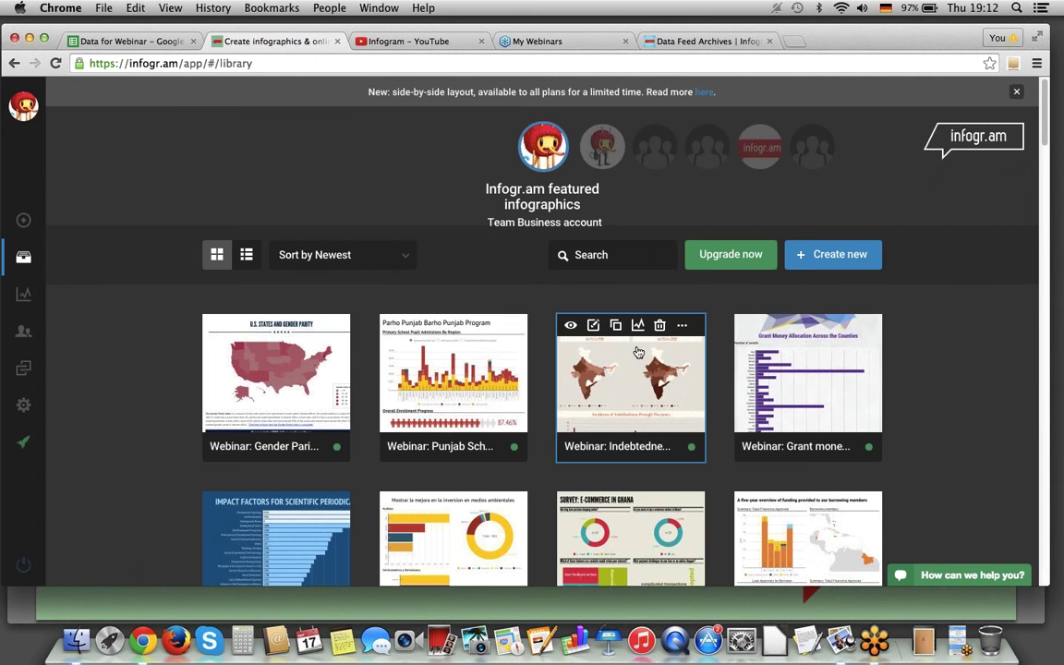
{"action": "left_click", "coordinate": [630, 379]}
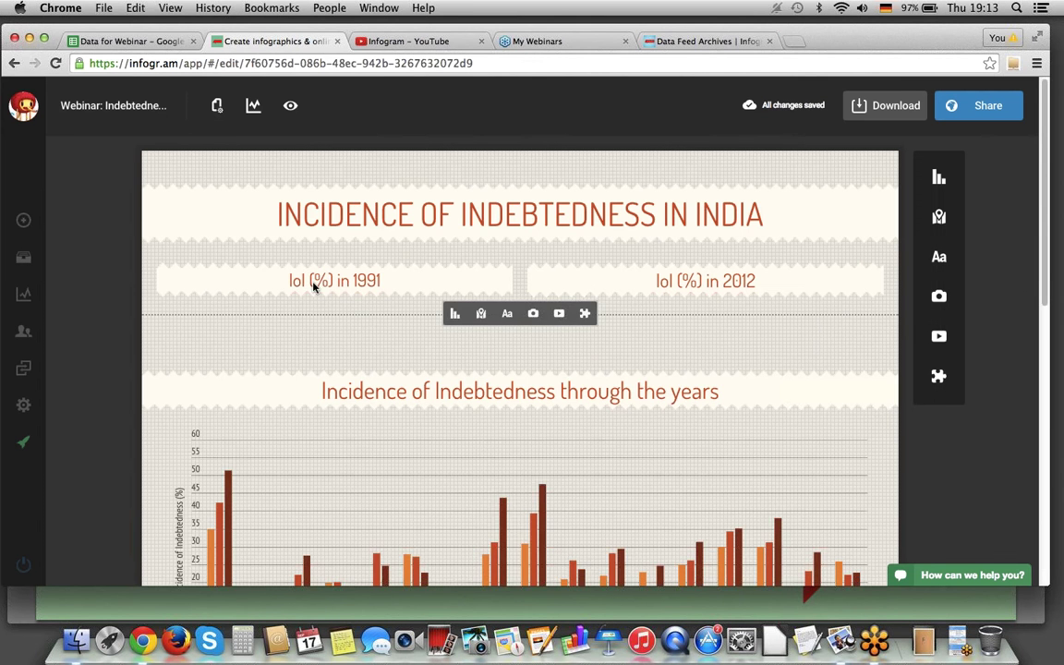
{"action": "scroll", "coordinate": [90, 269], "scroll_direction": "down", "scroll_amount": 5}
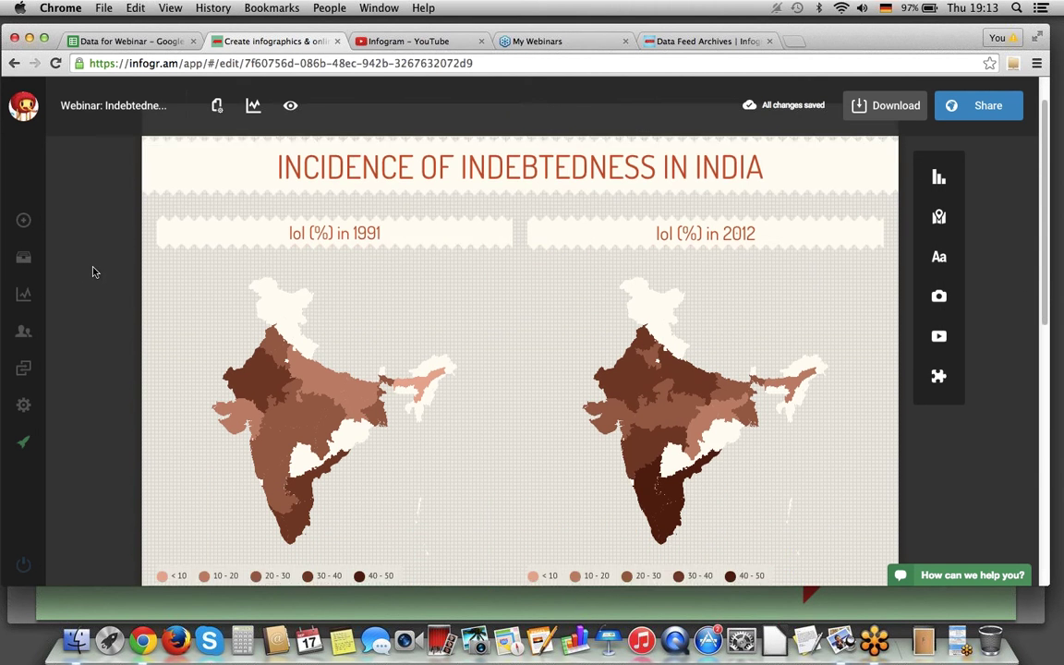
{"action": "scroll", "coordinate": [89, 274], "scroll_direction": "up", "scroll_amount": 1}
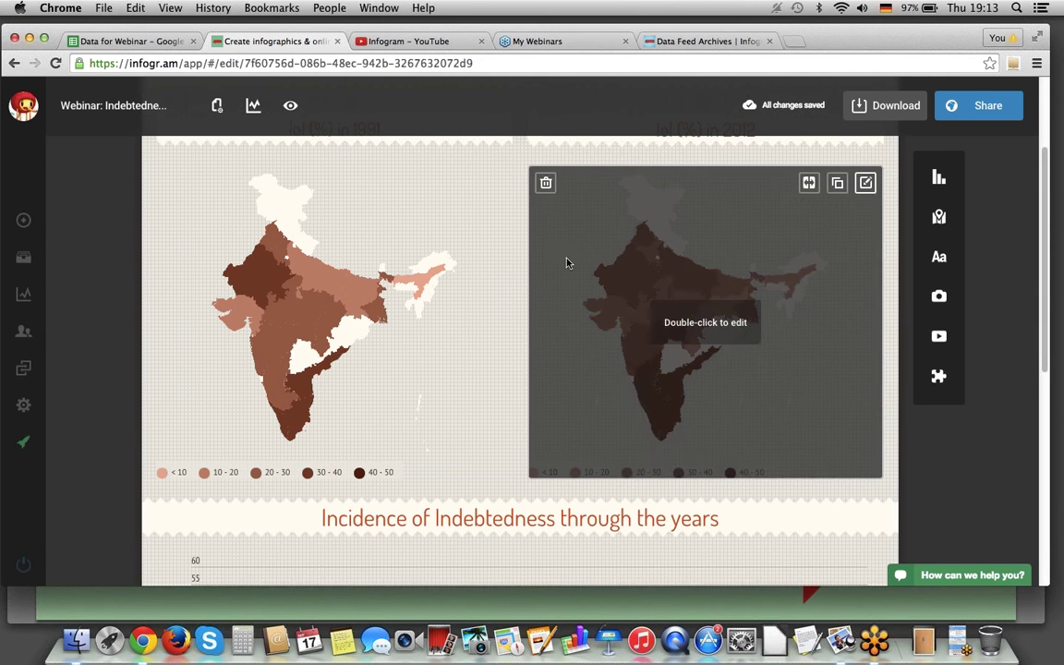
{"action": "scroll", "coordinate": [647, 158], "scroll_direction": "up", "scroll_amount": 1}
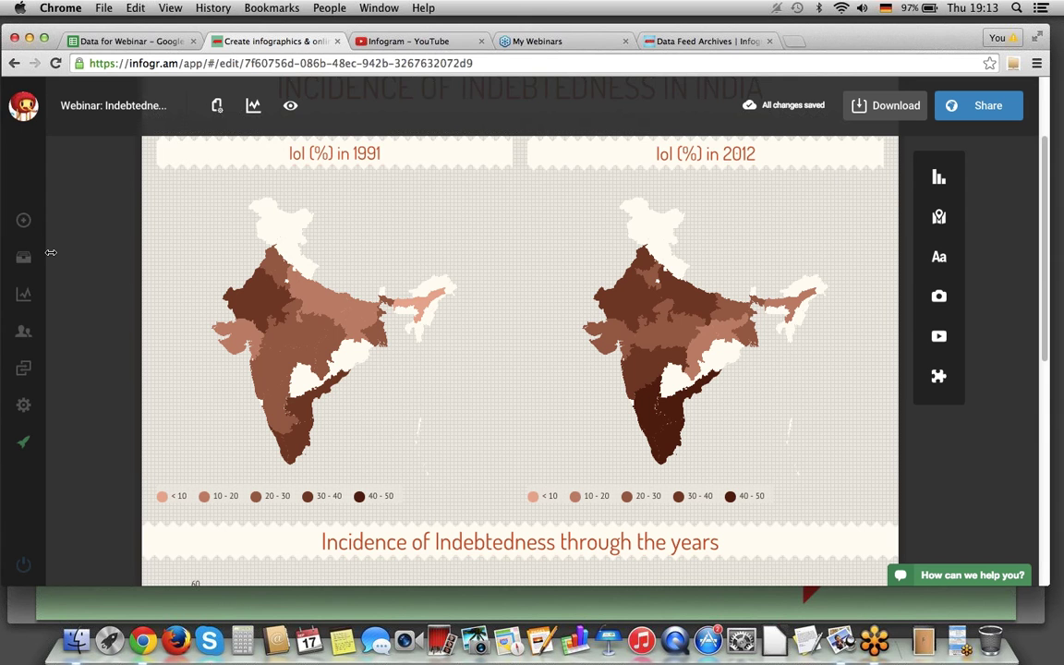
{"action": "scroll", "coordinate": [111, 279], "scroll_direction": "up", "scroll_amount": 5}
{"action": "scroll", "coordinate": [112, 278], "scroll_direction": "down", "scroll_amount": 10}
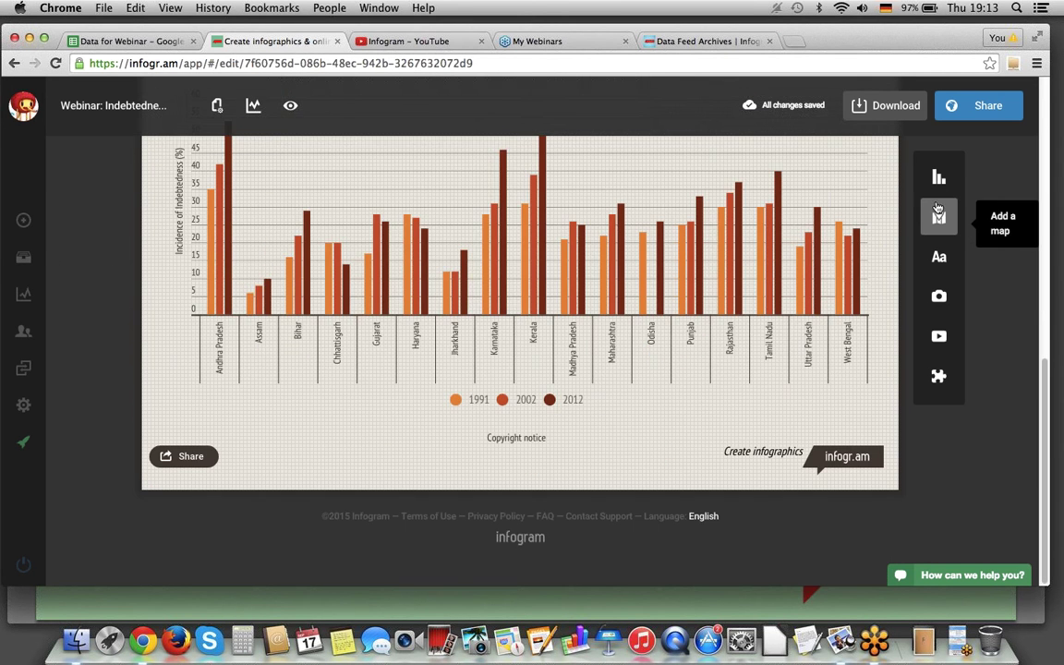
Insert an India (international) map at the end of the infographic and open its data table
{"action": "left_click", "coordinate": [939, 217]}
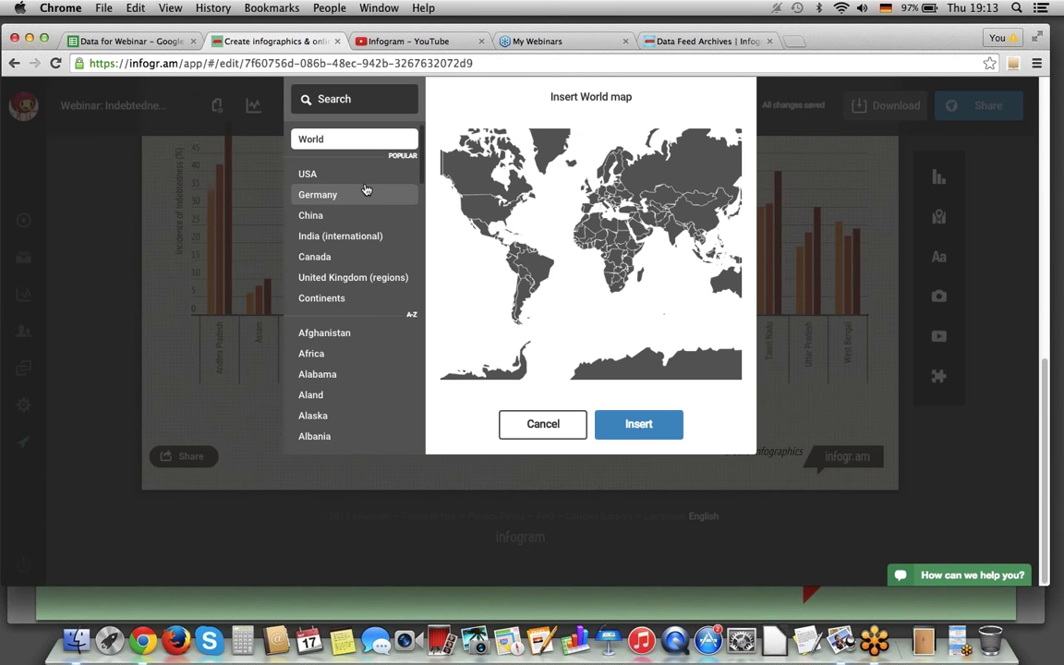
{"action": "type", "text": "indi"}
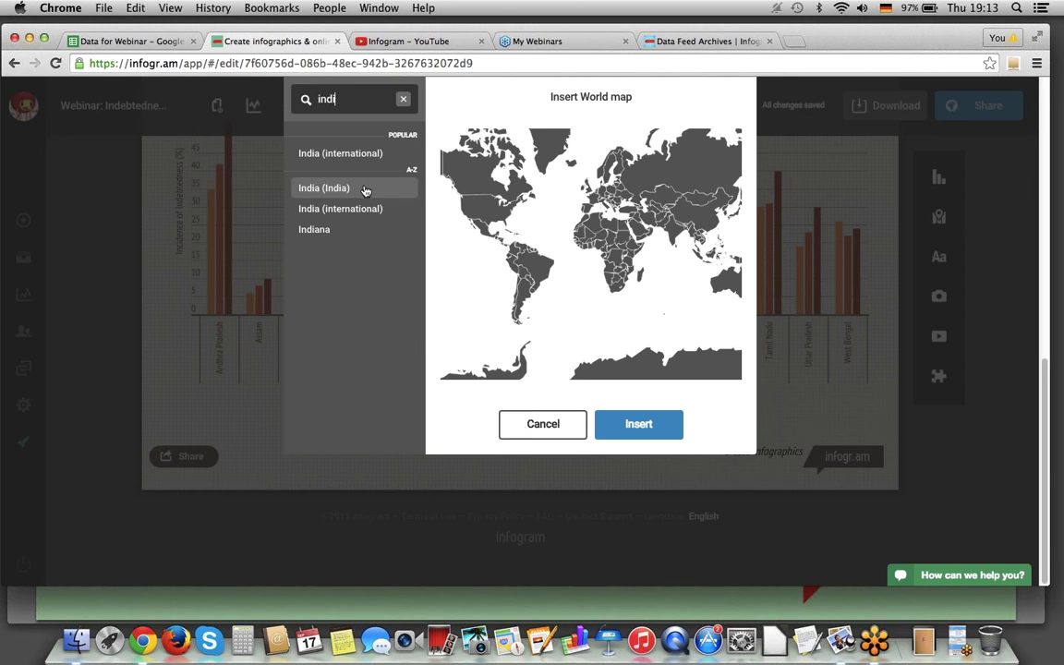
{"action": "left_click", "coordinate": [334, 188]}
{"action": "left_click", "coordinate": [340, 209]}
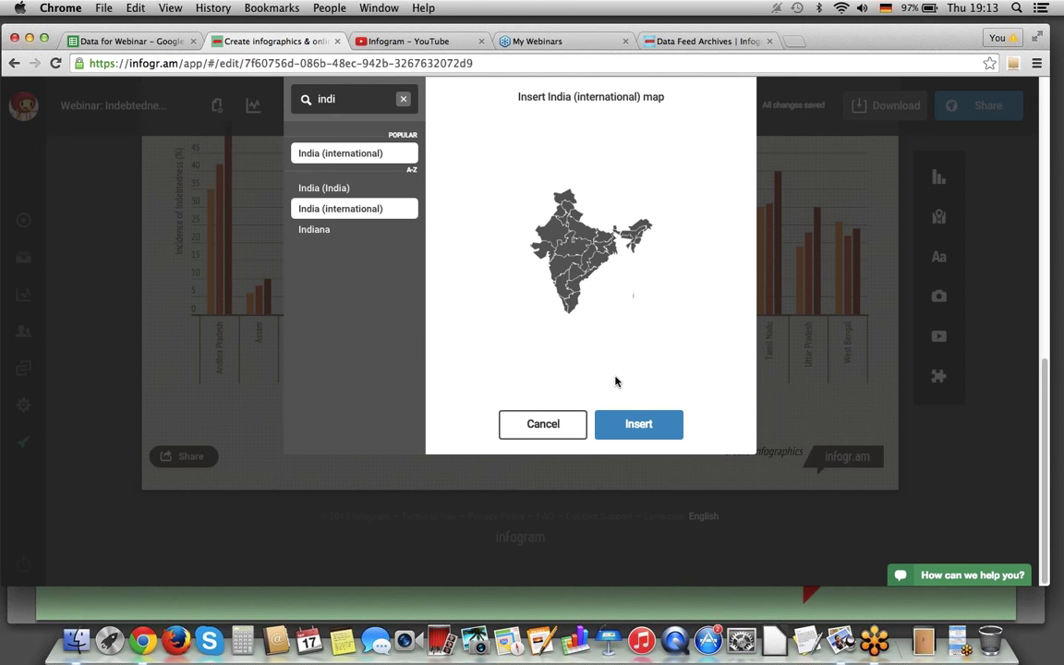
{"action": "left_click", "coordinate": [628, 423]}
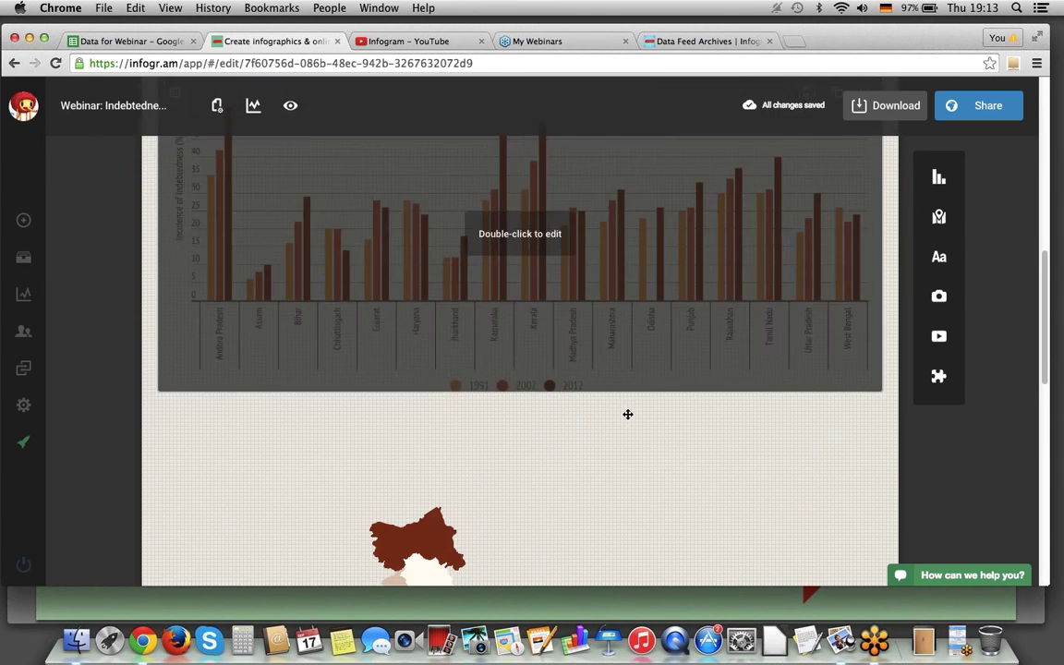
{"action": "scroll", "coordinate": [627, 414], "scroll_direction": "down", "scroll_amount": 5}
{"action": "double_click", "coordinate": [478, 318]}
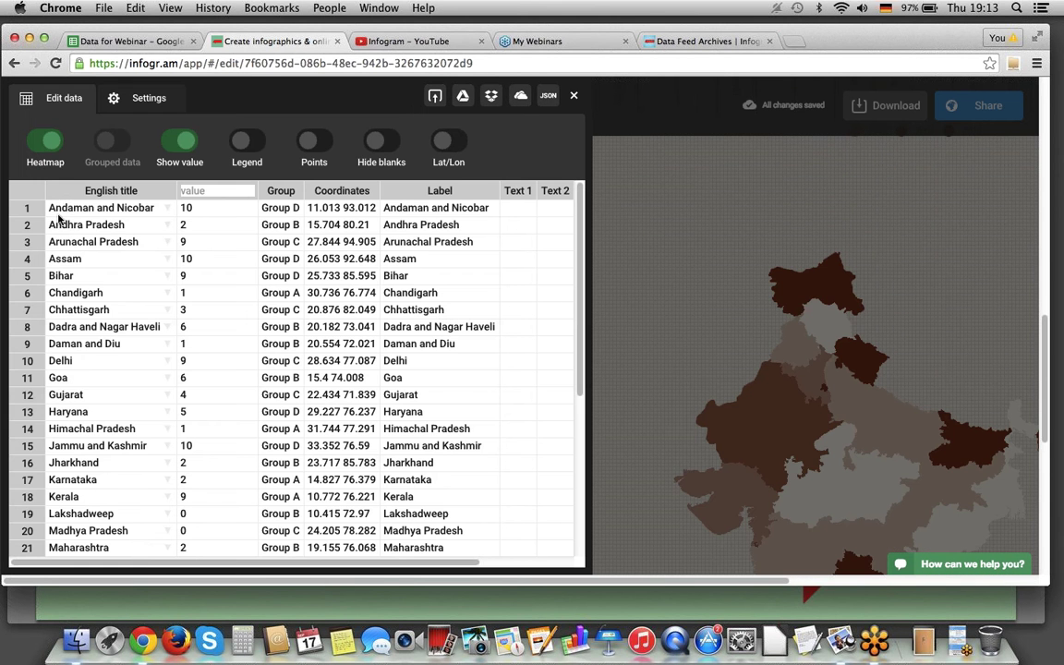
Clear all the sample data from the new India map's data table
{"action": "left_click", "coordinate": [71, 211]}
{"action": "key", "text": "ctrl+a"}
{"action": "key", "text": "Delete"}
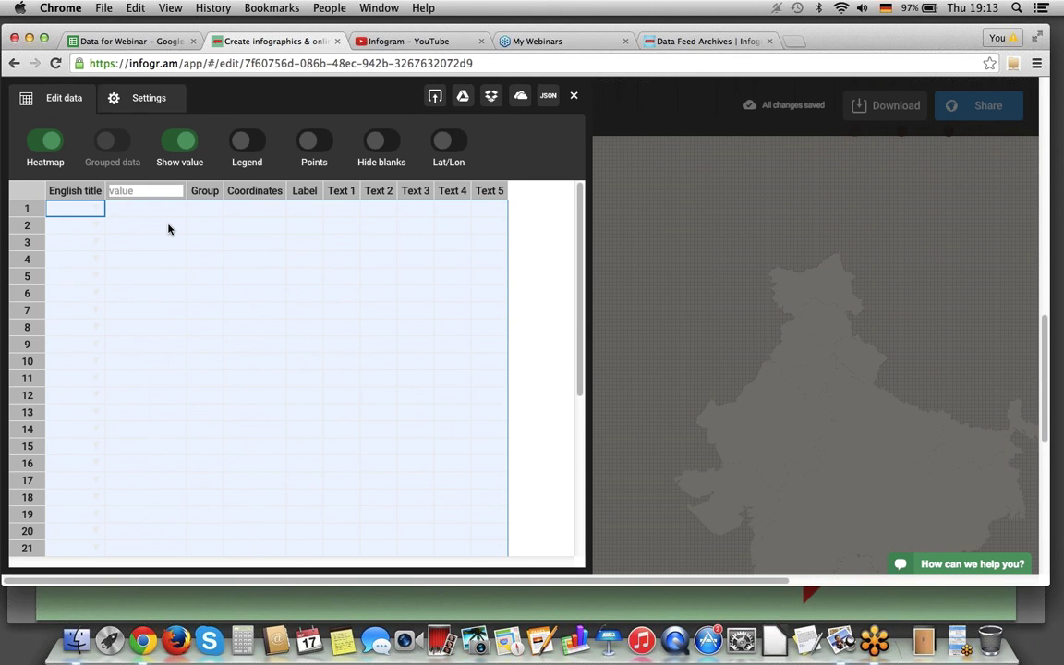
Copy the state names from Andhra Pradesh to West Bengal in the India_states sheet into the Infogram map's English title column
{"action": "left_click", "coordinate": [130, 41]}
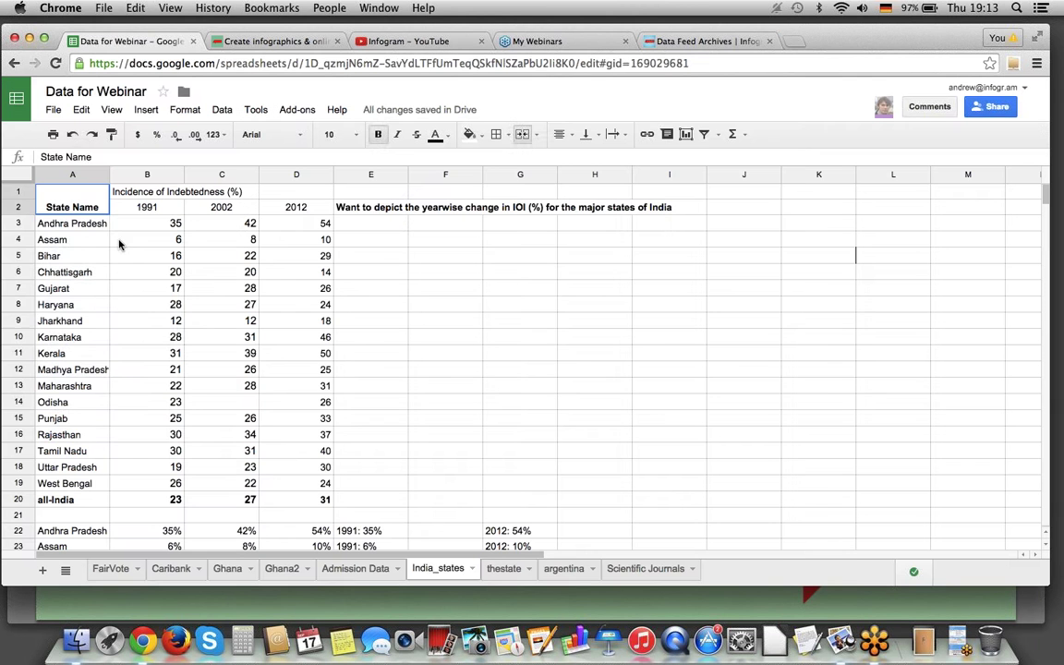
{"action": "left_click_drag", "start_coordinate": [87, 226], "coordinate": [76, 484]}
{"action": "key", "text": "ctrl+c"}
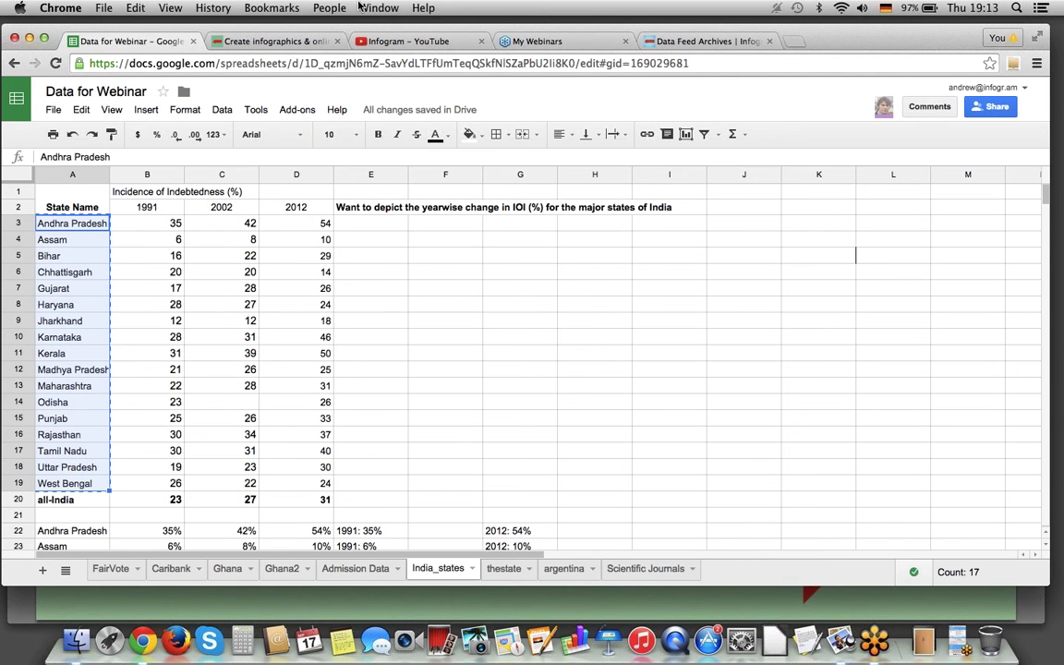
{"action": "left_click", "coordinate": [288, 46]}
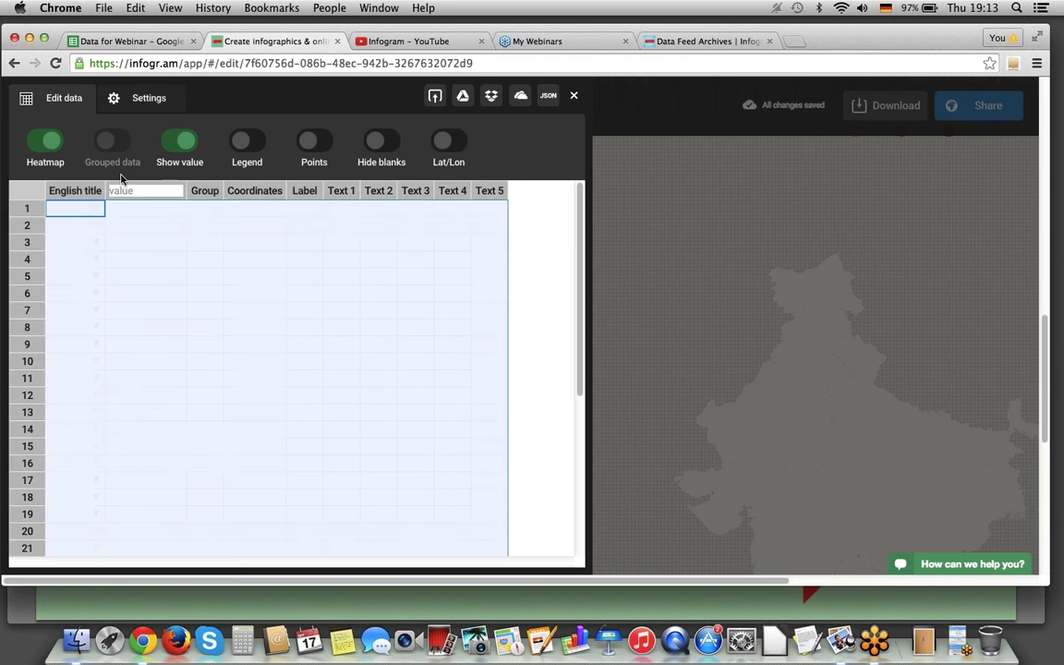
{"action": "left_click", "coordinate": [71, 205]}
{"action": "key", "text": "super+v"}
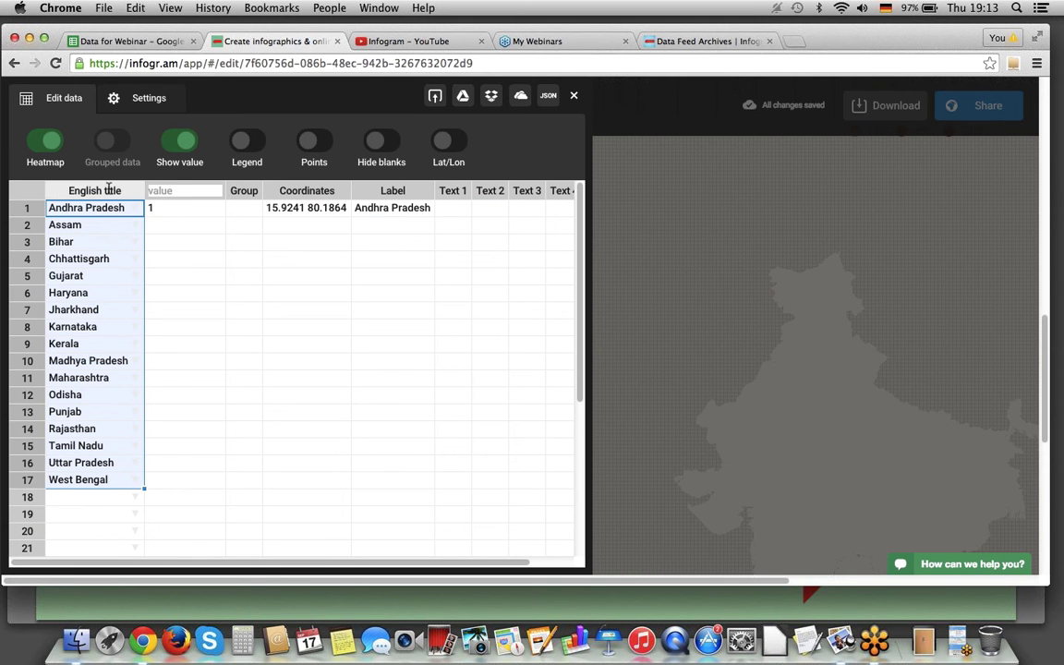
Copy the 1991 indebtedness figures for the states (B3:B19) from the spreadsheet into the Infogram map's value column
{"action": "left_click", "coordinate": [139, 46]}
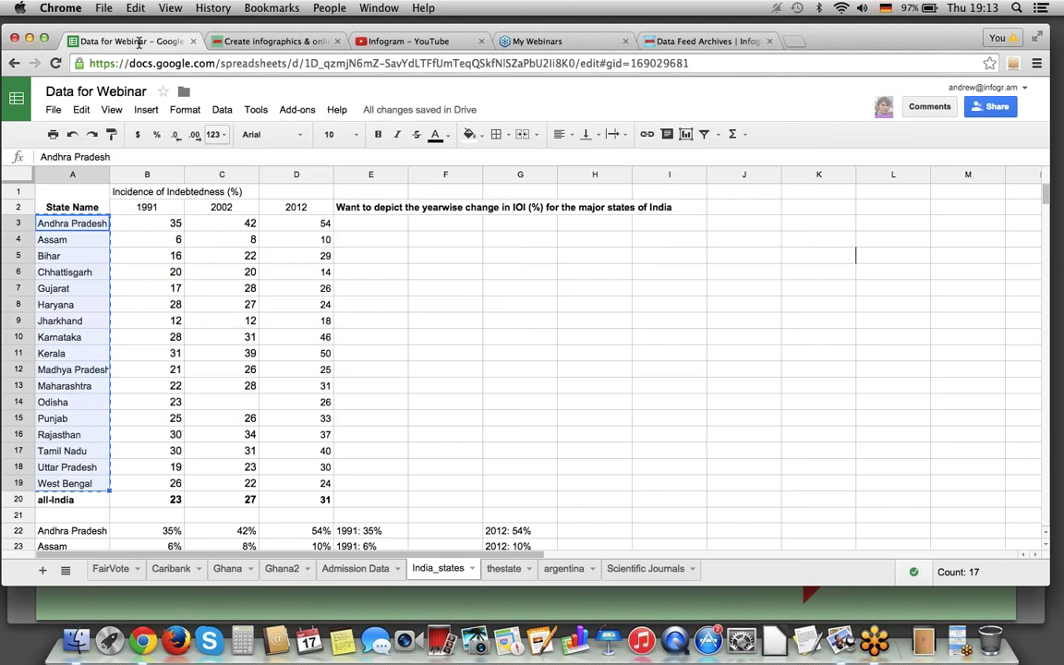
{"action": "left_click", "coordinate": [152, 222]}
{"action": "left_click_drag", "start_coordinate": [153, 224], "coordinate": [152, 483]}
{"action": "key", "text": "super+c"}
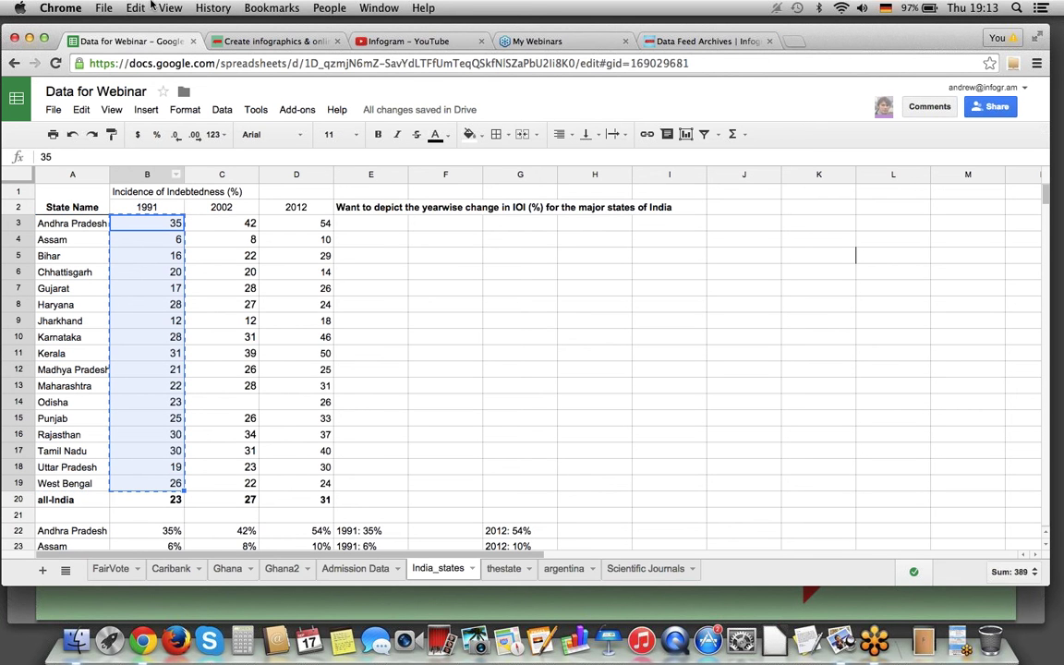
{"action": "left_click", "coordinate": [245, 48]}
{"action": "left_click", "coordinate": [168, 210]}
{"action": "key", "text": "super+v"}
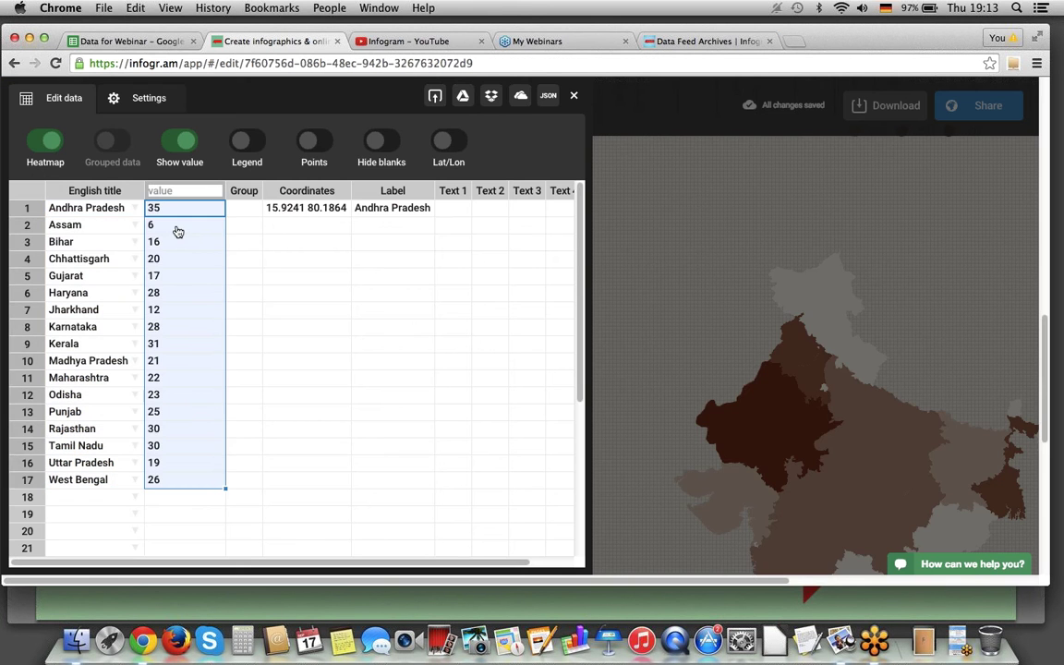
Copy the "1991:" percentage labels (E22:E39) from the spreadsheet into the Infogram map's Text 1 column
{"action": "left_click", "coordinate": [125, 41]}
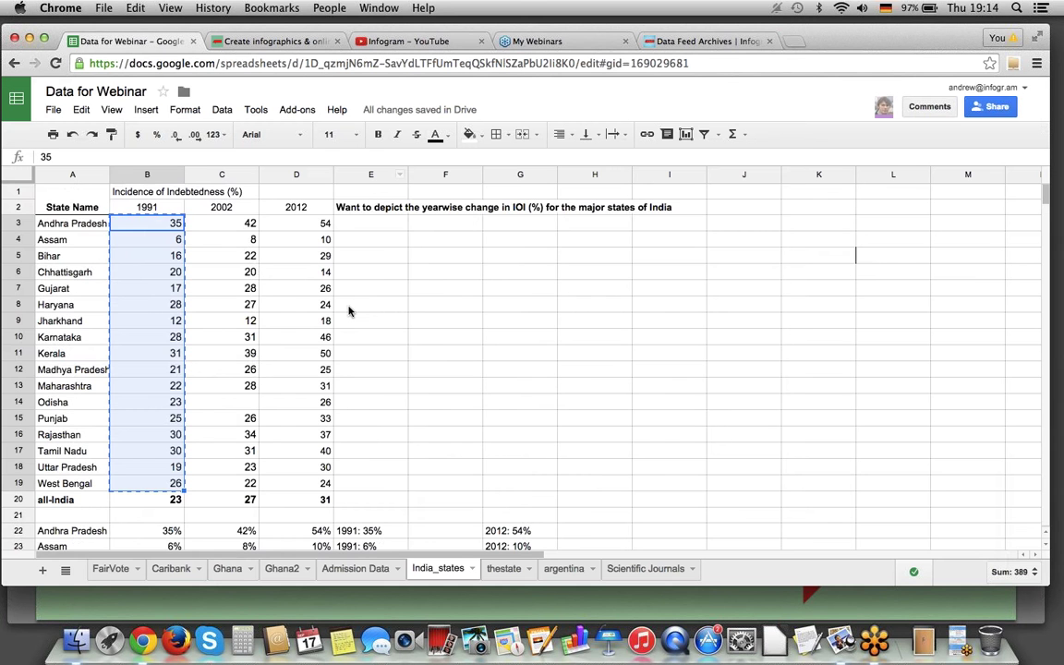
{"action": "scroll", "coordinate": [348, 311], "scroll_direction": "down", "scroll_amount": 7}
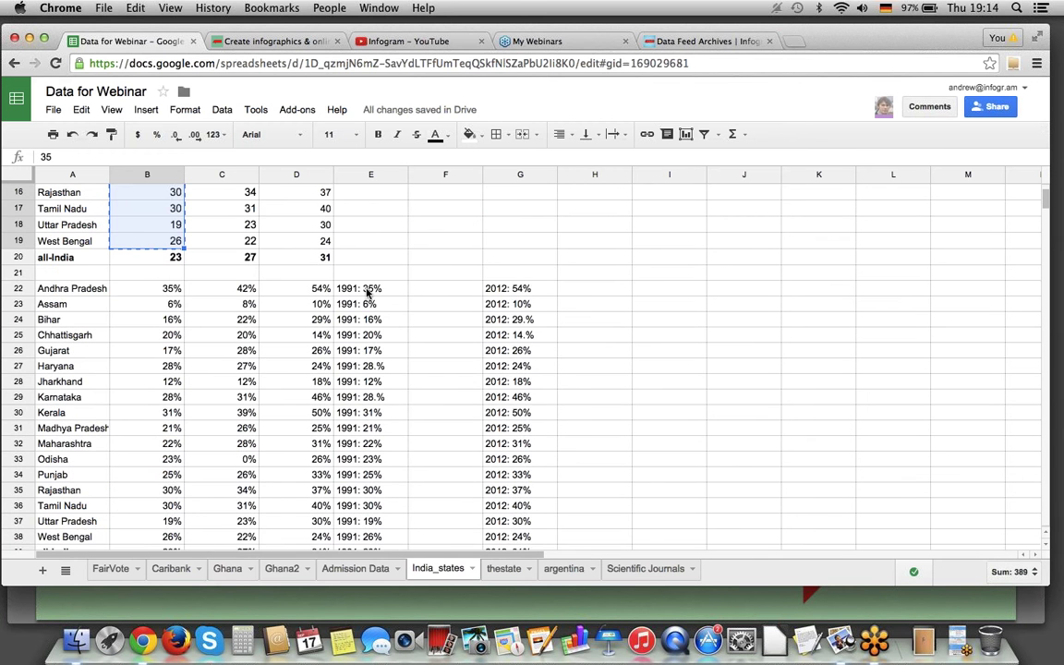
{"action": "scroll", "coordinate": [365, 269], "scroll_direction": "up", "scroll_amount": 2}
{"action": "left_click_drag", "start_coordinate": [340, 239], "coordinate": [376, 512]}
{"action": "key", "text": "ctrl+c"}
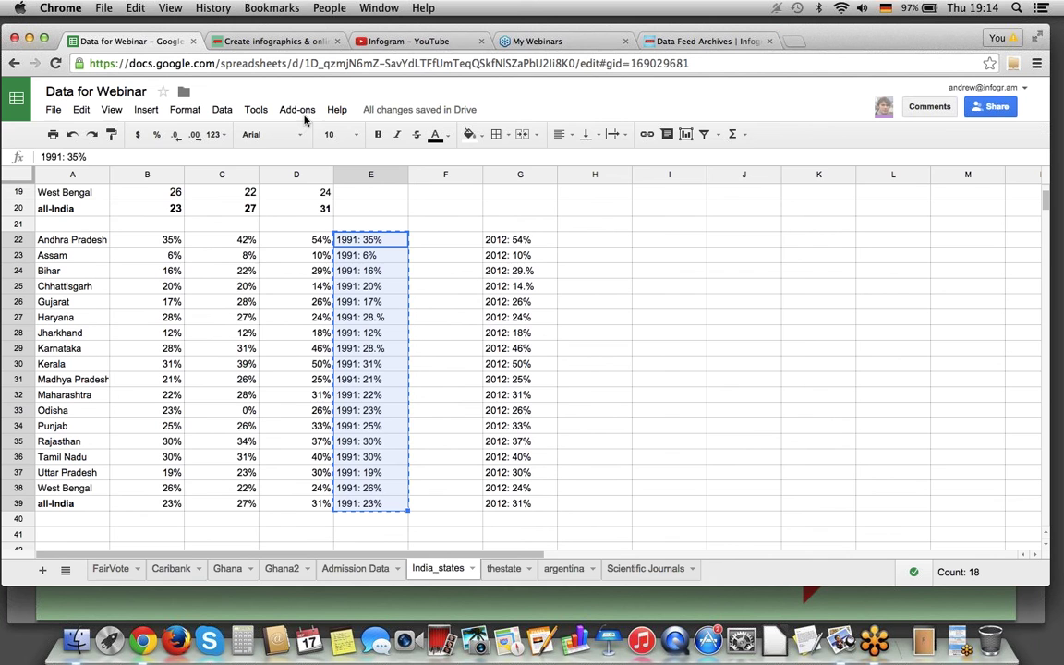
{"action": "left_click", "coordinate": [259, 42]}
{"action": "left_click", "coordinate": [451, 209]}
{"action": "key", "text": "super+v"}
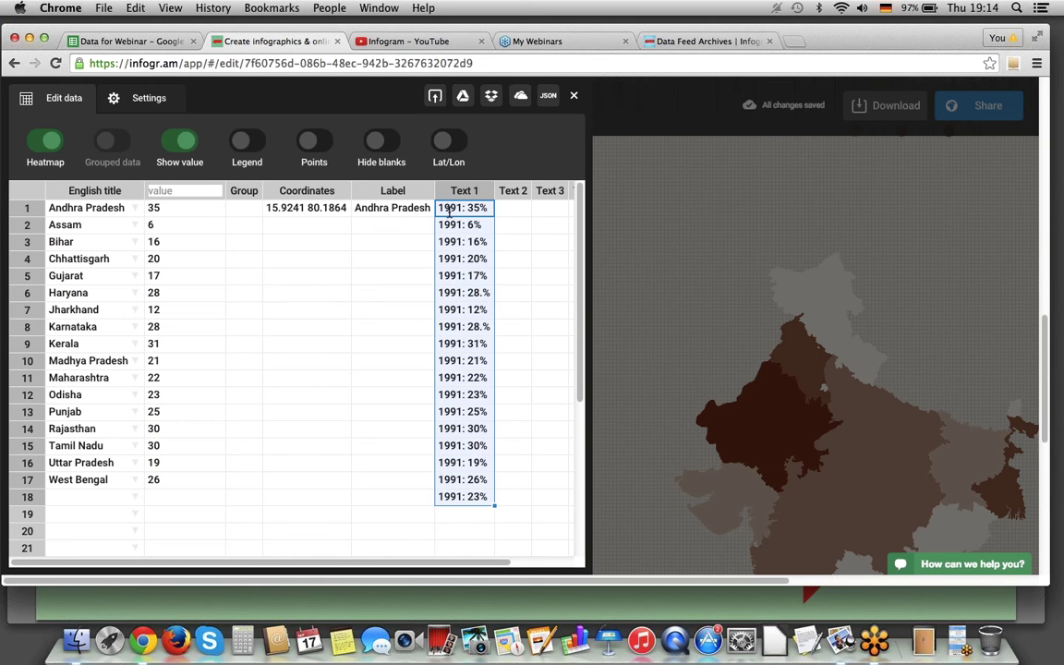
Copy the "2012:" percentage labels (G22:G39) from the spreadsheet into the Infogram map's Text 2 column
{"action": "left_click", "coordinate": [138, 41]}
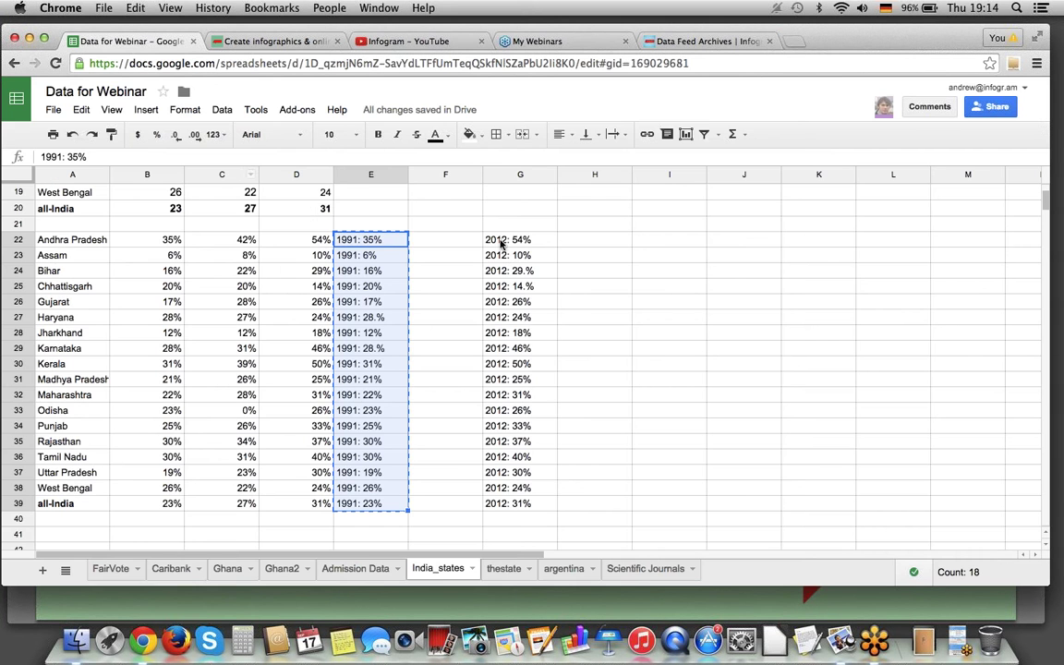
{"action": "left_click_drag", "start_coordinate": [501, 242], "coordinate": [508, 503]}
{"action": "key", "text": "super+c"}
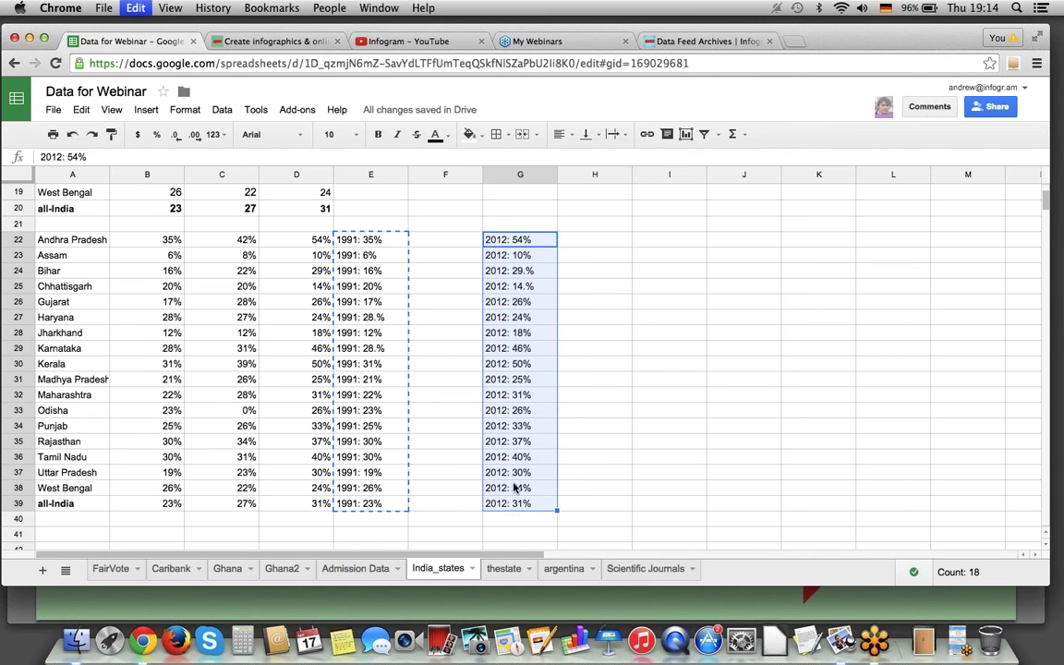
{"action": "left_click", "coordinate": [298, 46]}
{"action": "left_click", "coordinate": [506, 208]}
{"action": "key", "text": "super+v"}
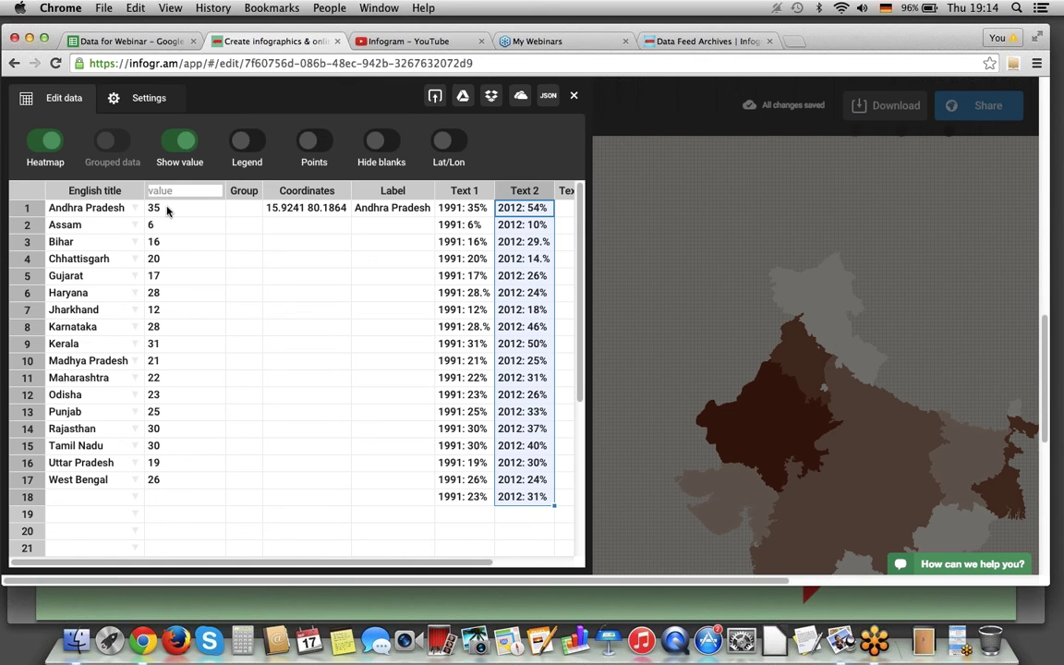
Enable the map's legend, disable Show value, and open the map's settings
{"action": "left_click", "coordinate": [242, 140]}
{"action": "left_click", "coordinate": [182, 142]}
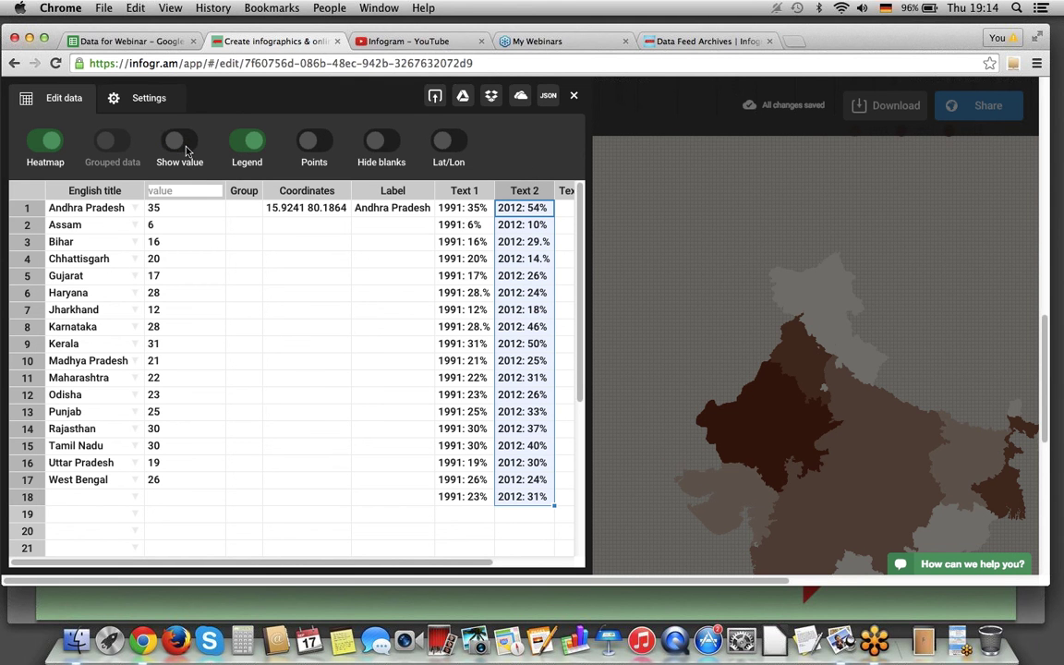
{"action": "left_click", "coordinate": [129, 101]}
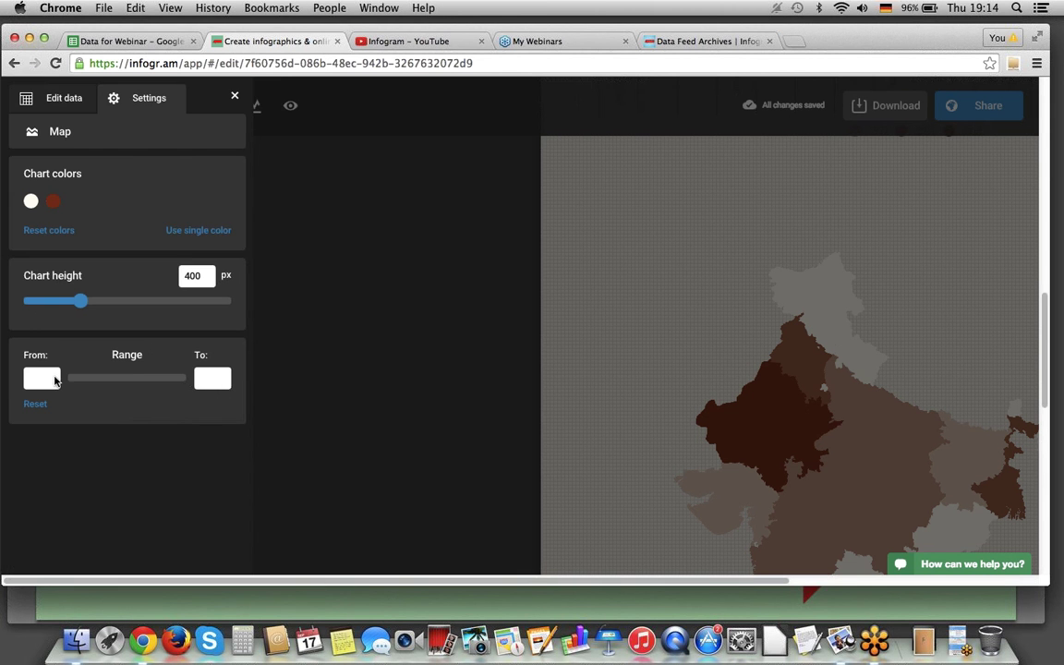
Check the 2012 indebtedness figures in the India_states sheet and return to the map's range settings in Infogram
{"action": "left_click", "coordinate": [99, 42]}
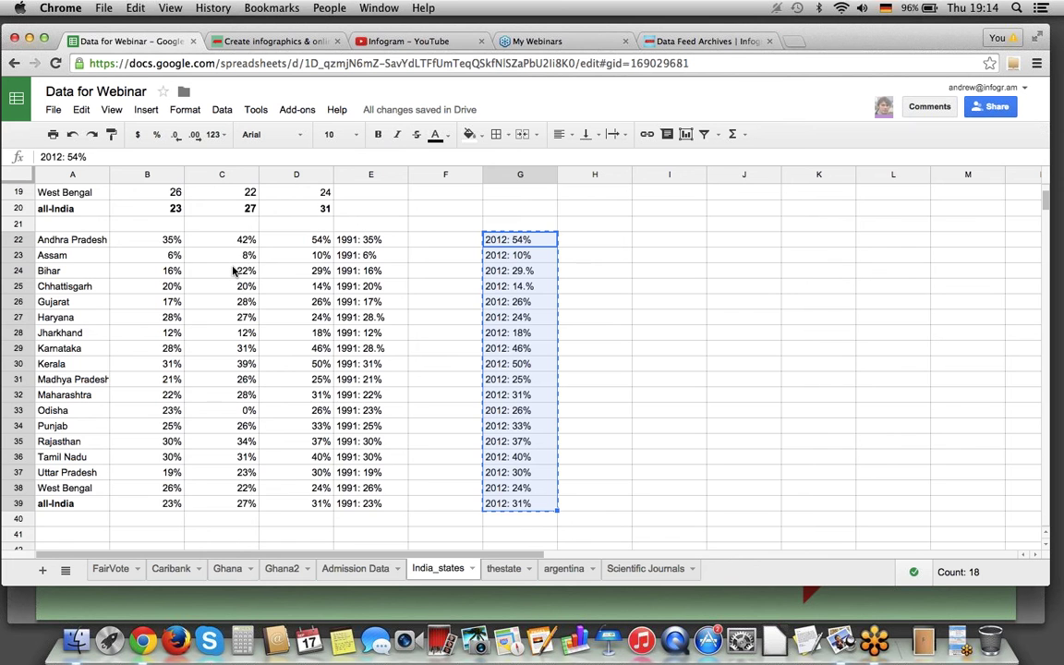
{"action": "scroll", "coordinate": [236, 271], "scroll_direction": "up", "scroll_amount": 6}
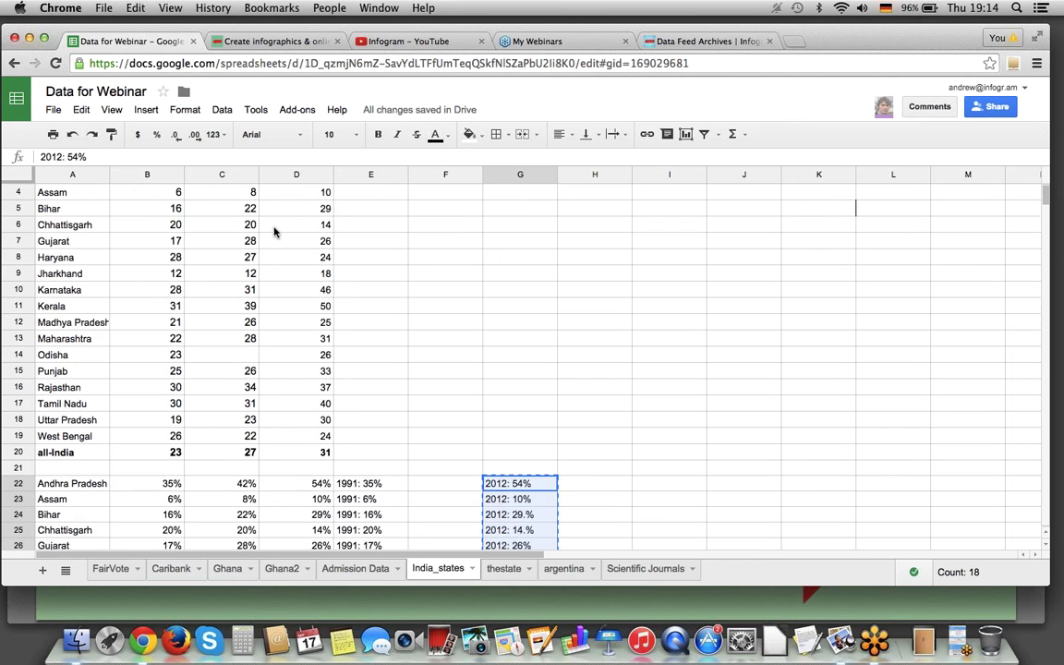
{"action": "left_click", "coordinate": [278, 224]}
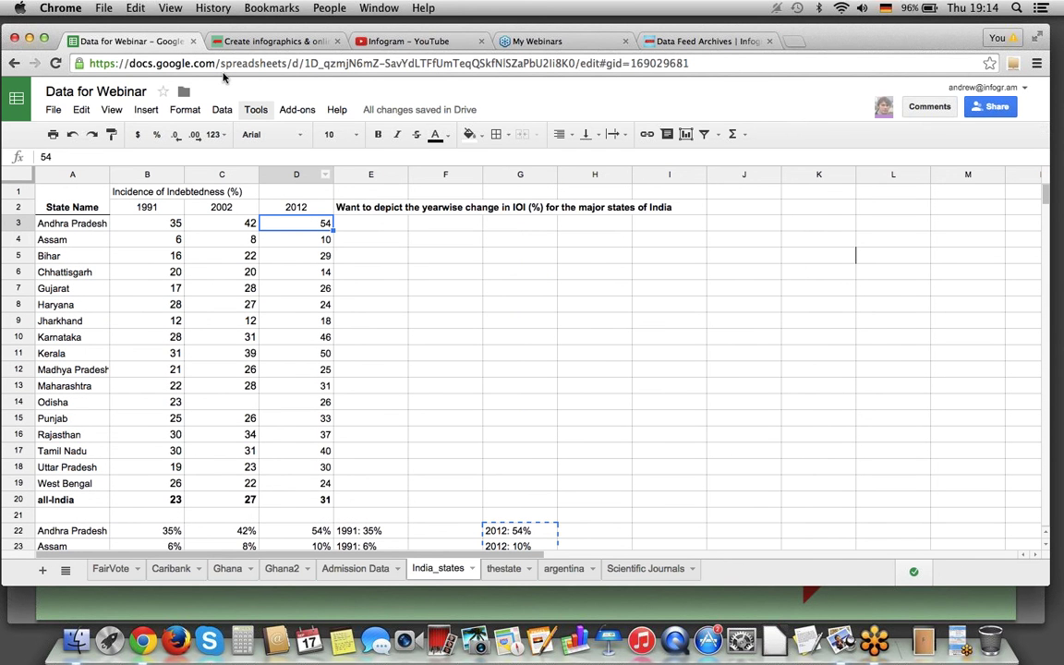
{"action": "left_click", "coordinate": [270, 41]}
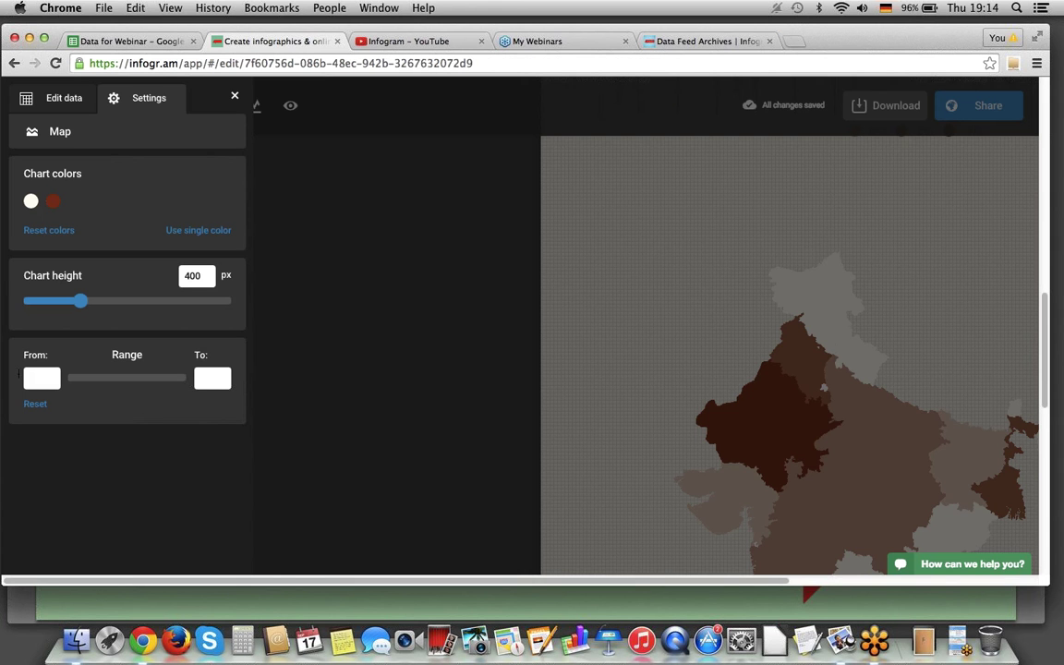
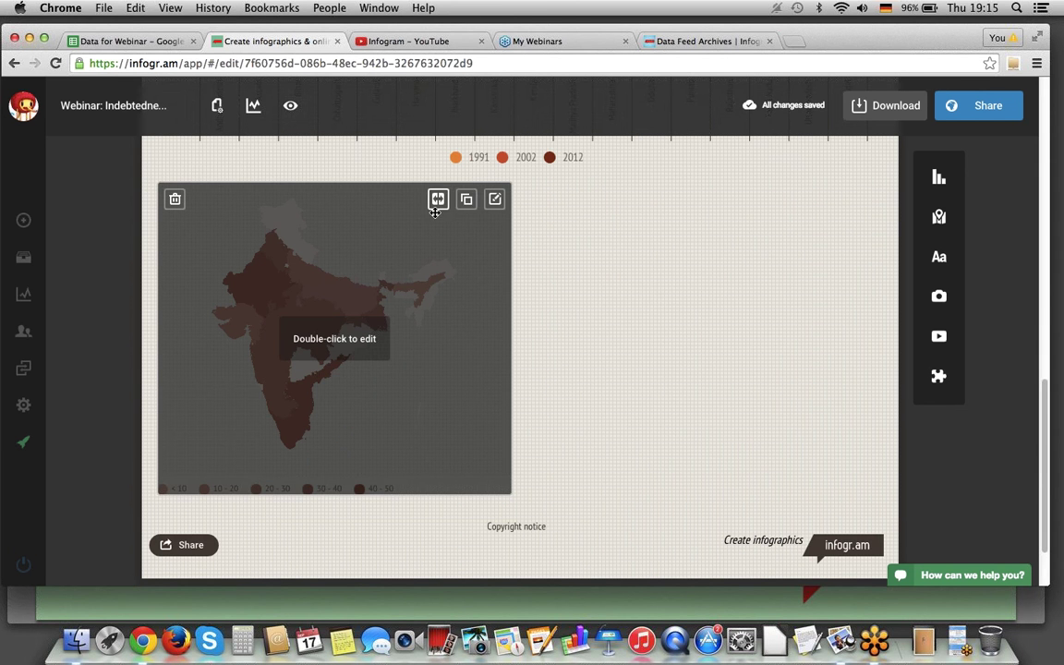
Duplicate the India map and clear the state figures from the copy's value column
{"action": "left_click", "coordinate": [467, 201]}
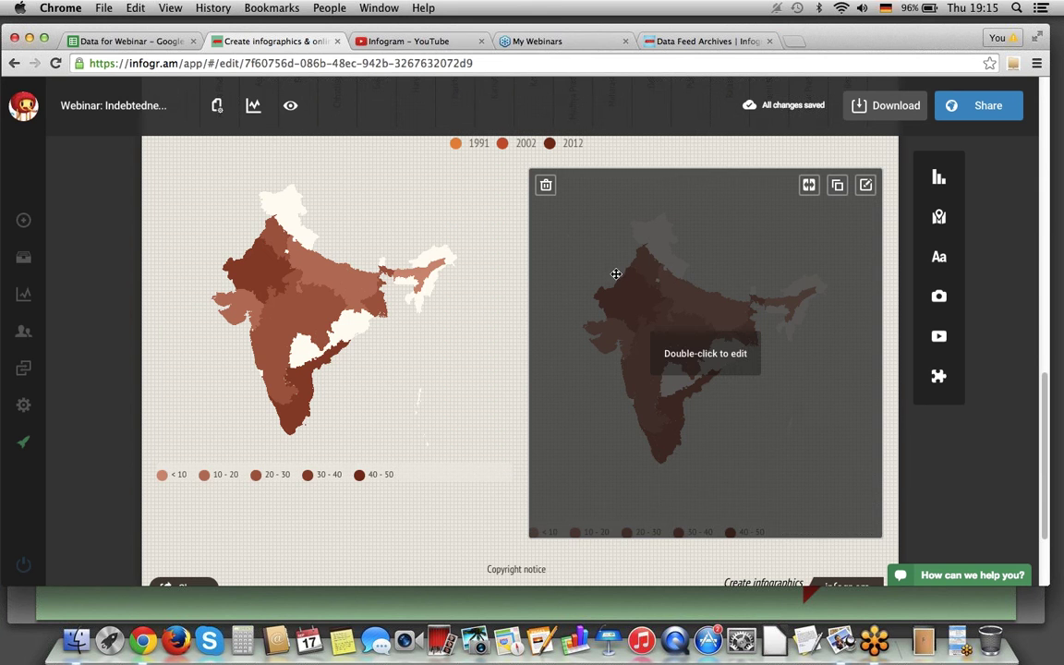
{"action": "double_click", "coordinate": [622, 270]}
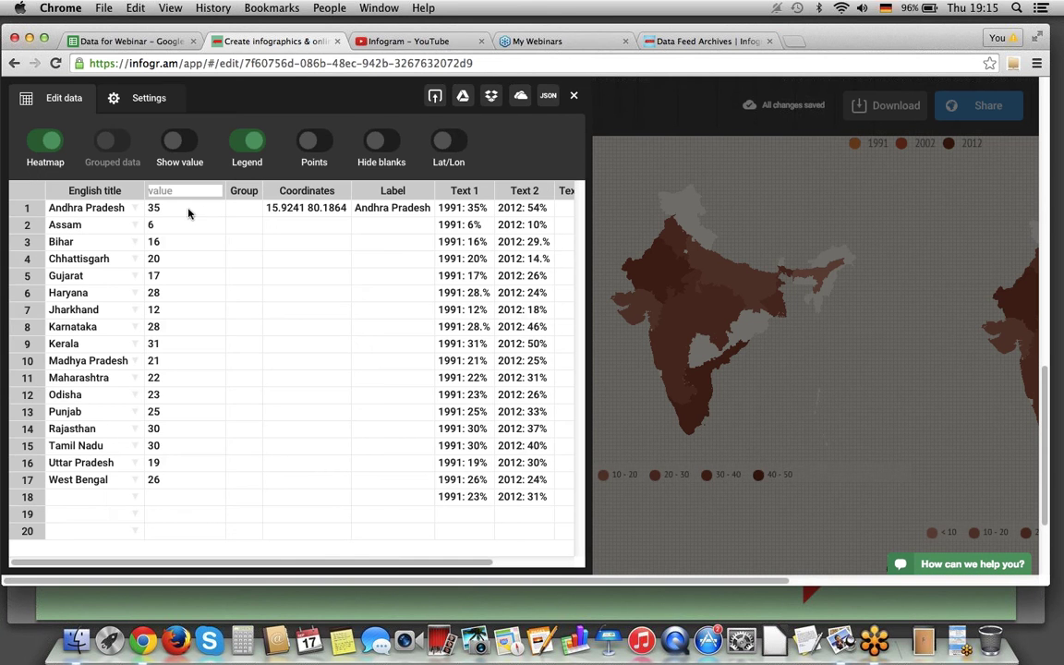
{"action": "left_click_drag", "start_coordinate": [169, 208], "coordinate": [171, 480]}
{"action": "key", "text": "Delete"}
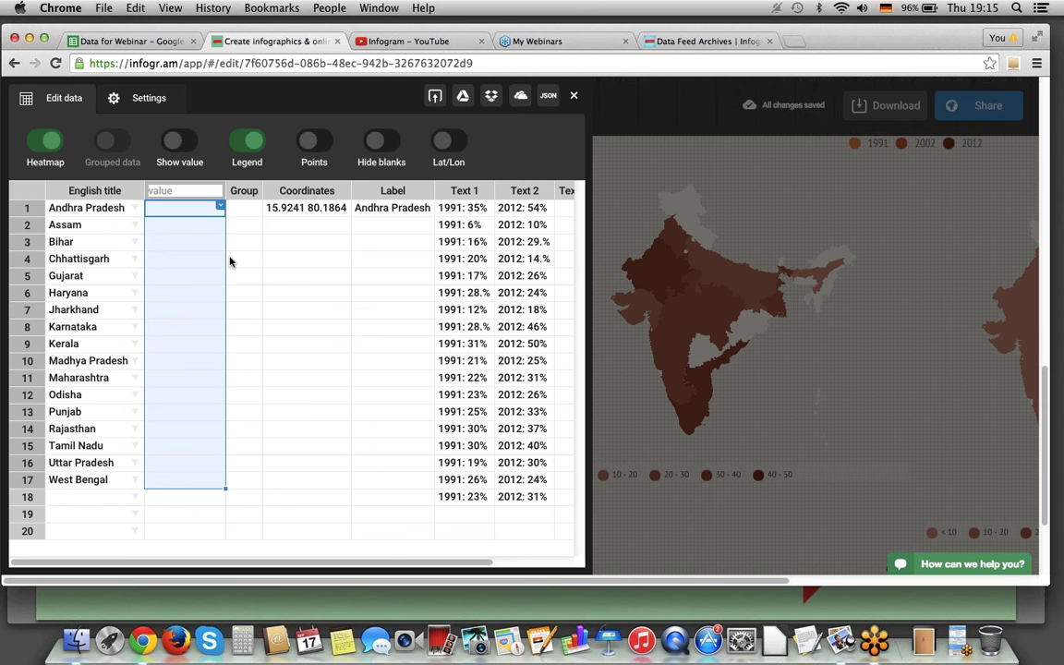
Copy the 2012 indebtedness figures (D3:D19) from the spreadsheet into the duplicated map's value column in Infogram and close its data table
{"action": "left_click", "coordinate": [129, 42]}
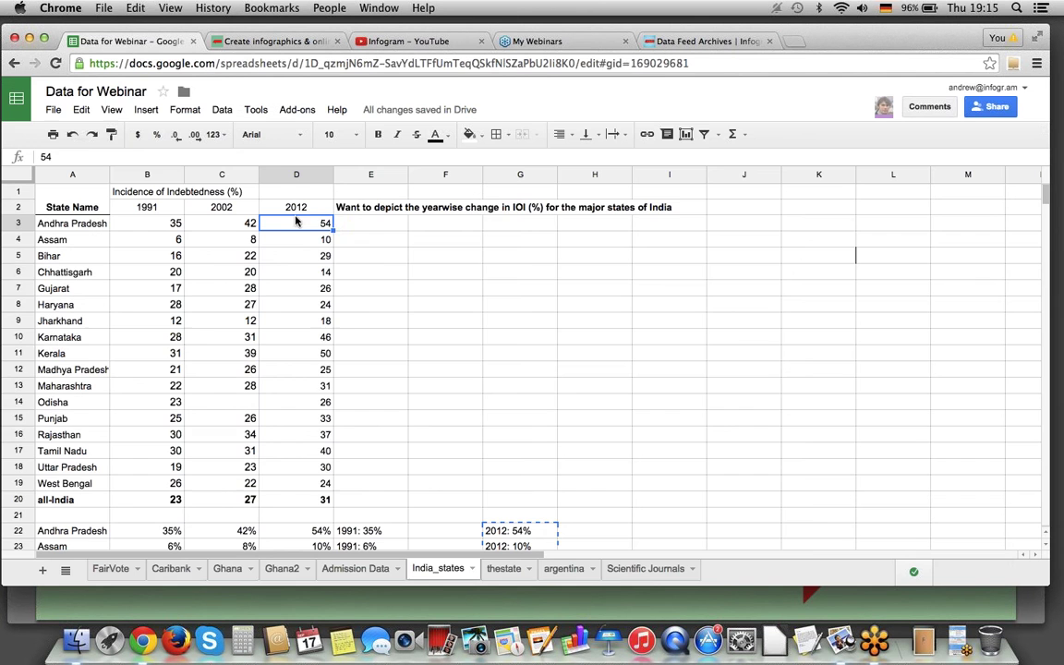
{"action": "left_click_drag", "start_coordinate": [284, 227], "coordinate": [321, 483]}
{"action": "key", "text": "super+c"}
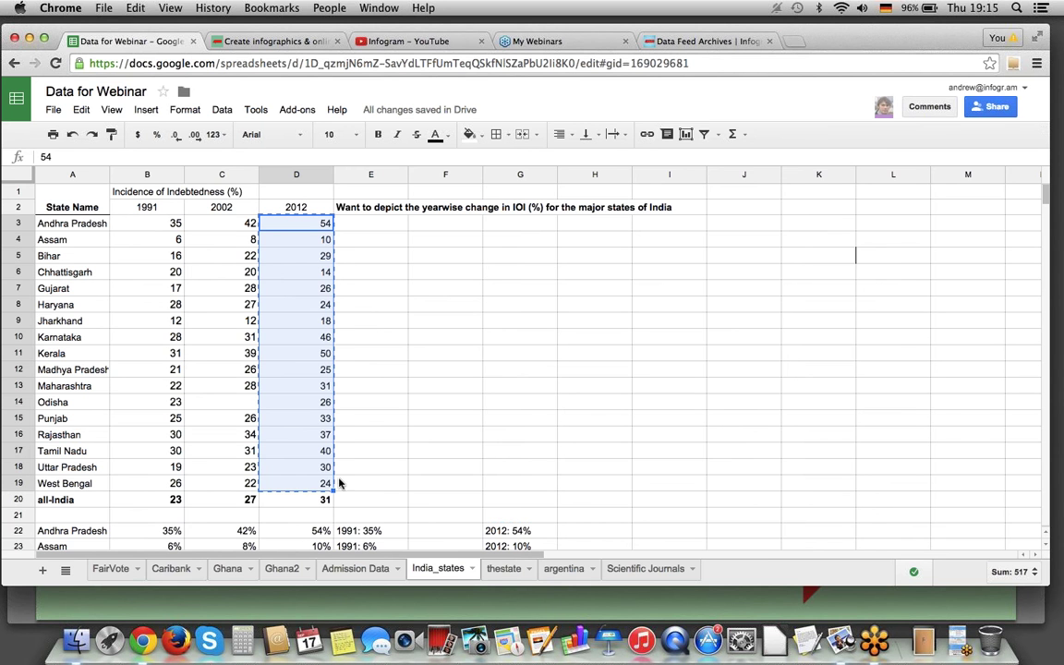
{"action": "left_click", "coordinate": [280, 41]}
{"action": "left_click", "coordinate": [197, 212]}
{"action": "key", "text": "super+v"}
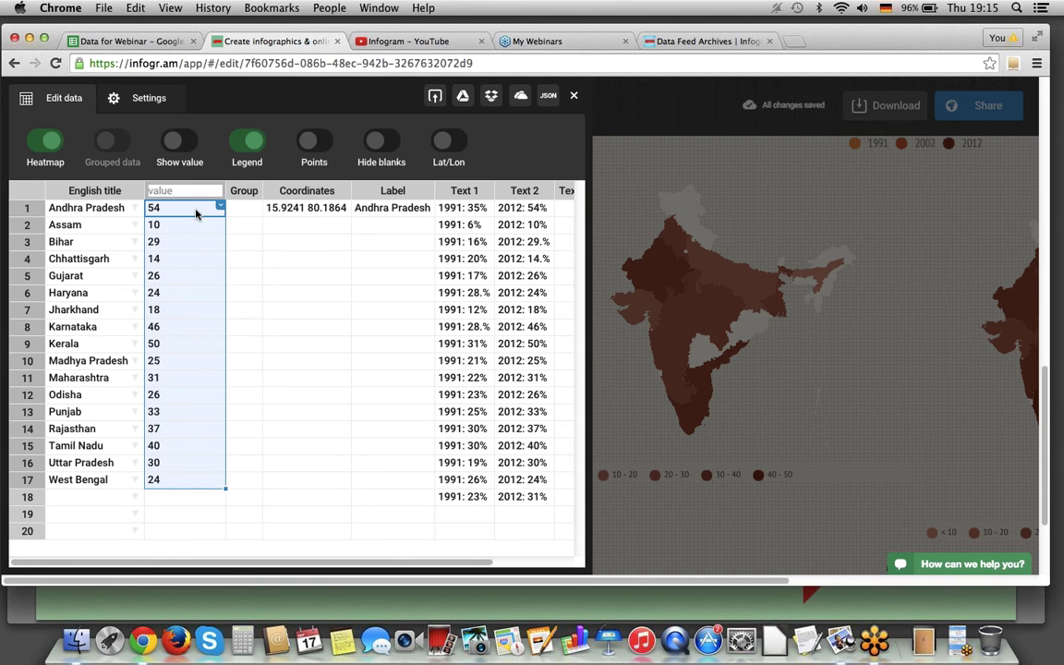
{"action": "left_click", "coordinate": [573, 97]}
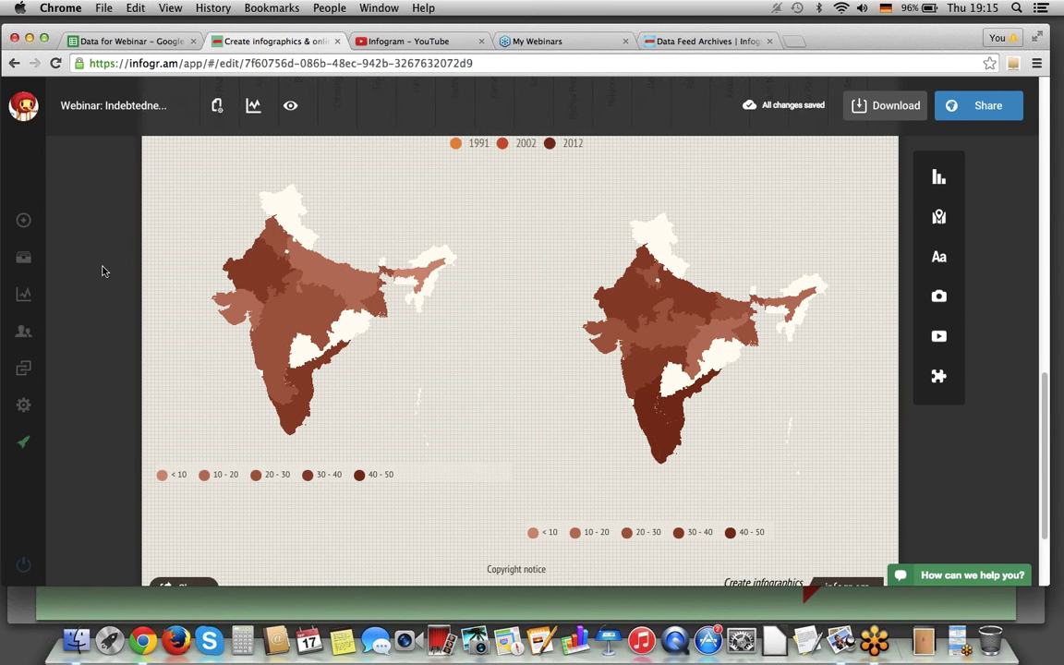
Insert a subtitle between the bar chart and the two new India maps
{"action": "scroll", "coordinate": [116, 245], "scroll_direction": "up", "scroll_amount": 2}
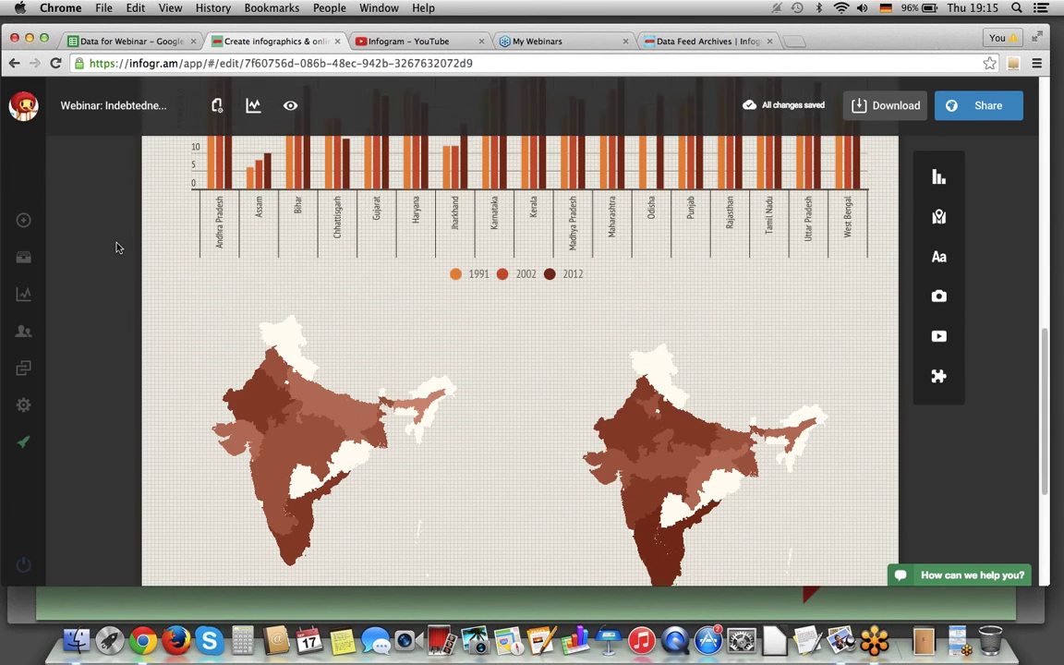
{"action": "scroll", "coordinate": [116, 245], "scroll_direction": "up", "scroll_amount": 3}
{"action": "scroll", "coordinate": [117, 245], "scroll_direction": "down", "scroll_amount": 5}
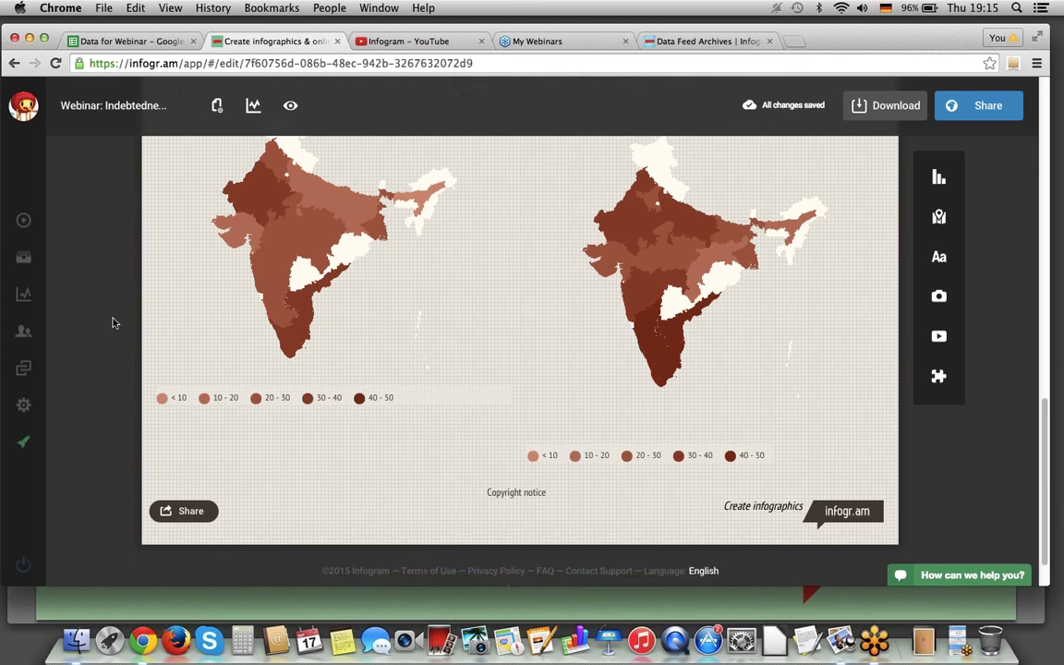
{"action": "scroll", "coordinate": [111, 319], "scroll_direction": "up", "scroll_amount": 4}
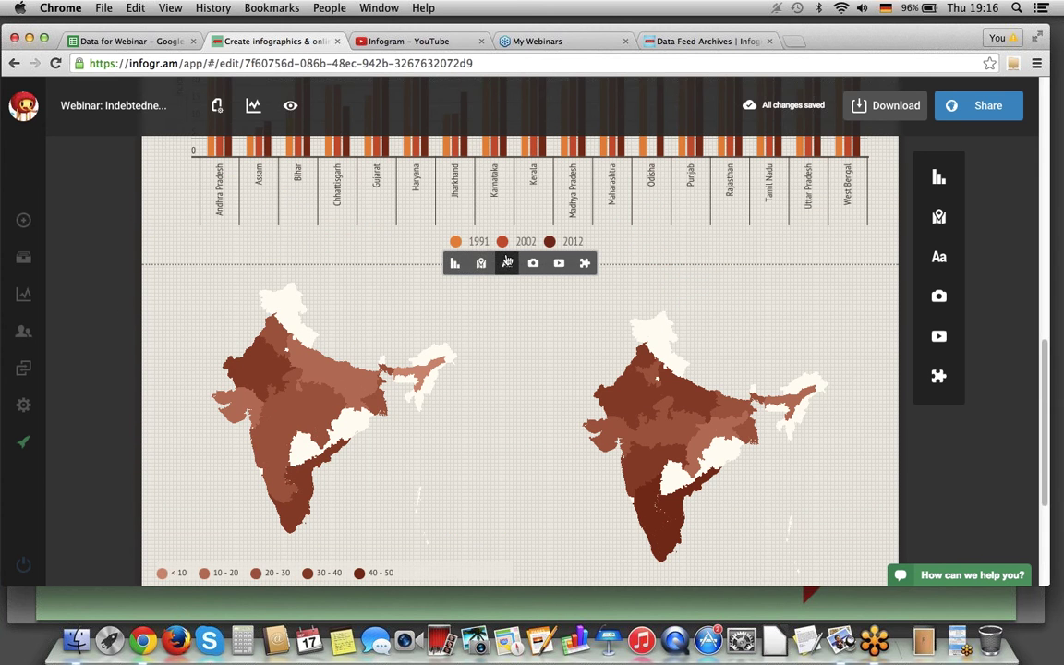
{"action": "left_click", "coordinate": [508, 263]}
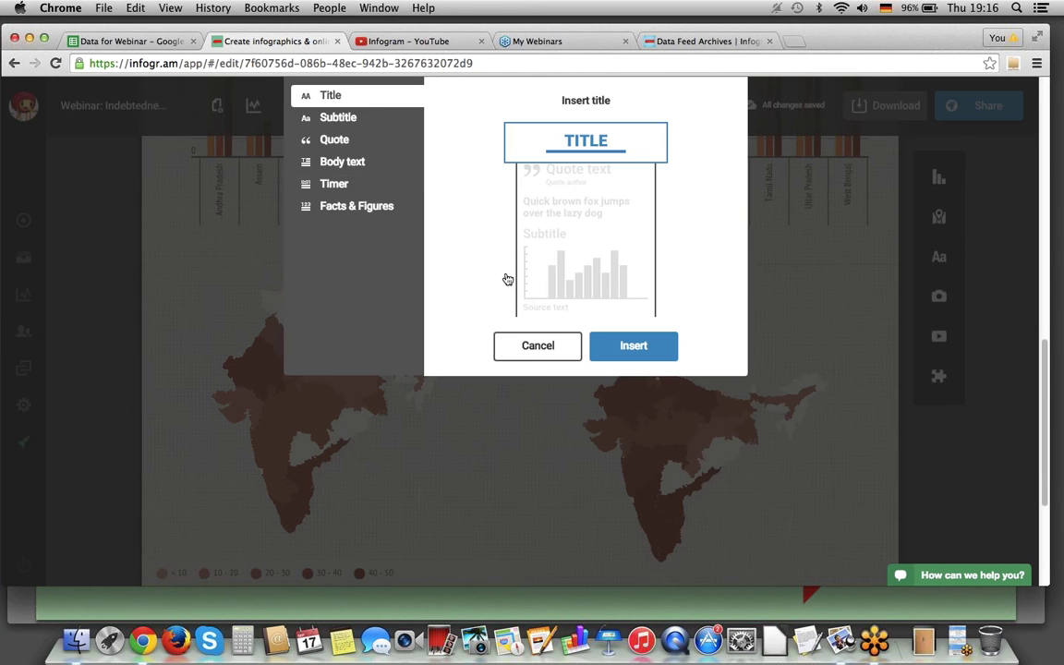
{"action": "left_click", "coordinate": [340, 130]}
{"action": "left_click", "coordinate": [346, 162]}
{"action": "left_click", "coordinate": [354, 120]}
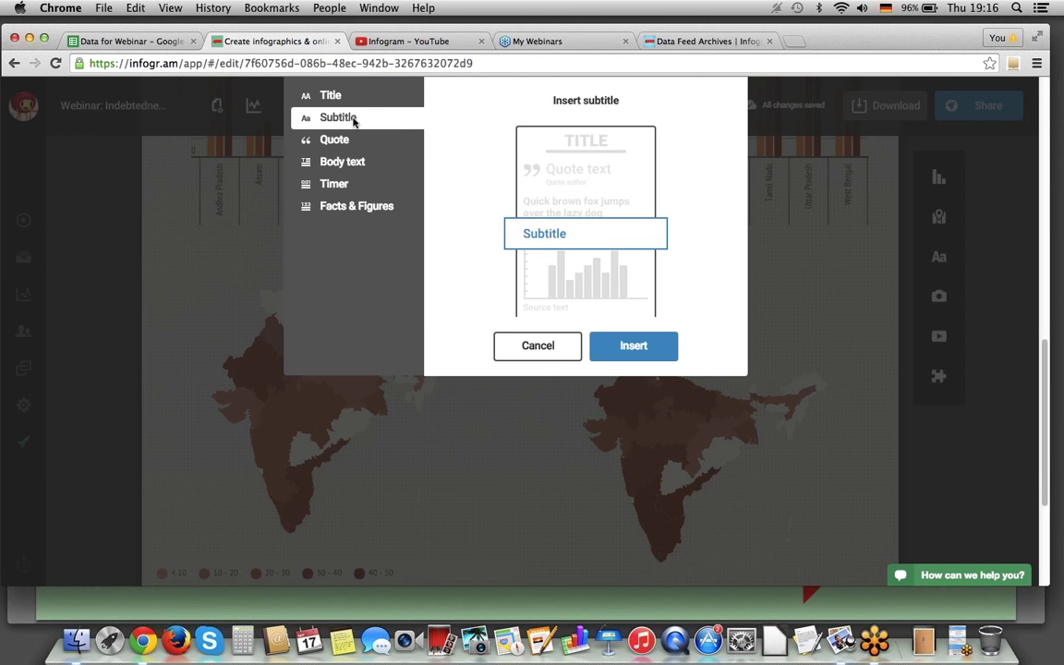
{"action": "left_click", "coordinate": [637, 346]}
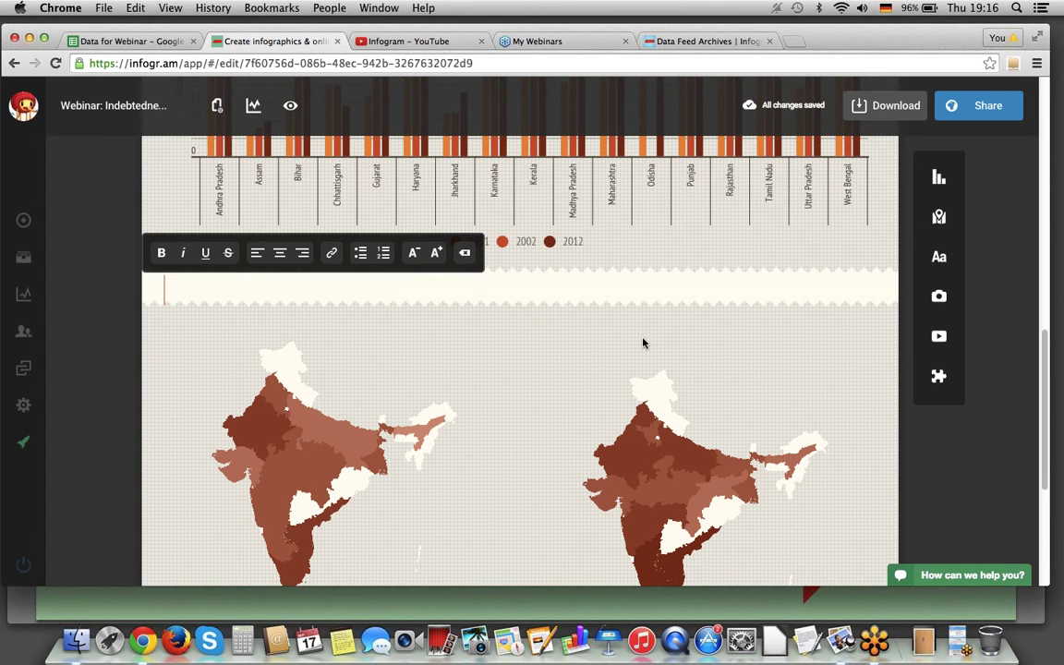
Enter "IOI 1991" as the subtitle above the two new India maps and duplicate the subtitle
{"action": "type", "text": "101 1991"}
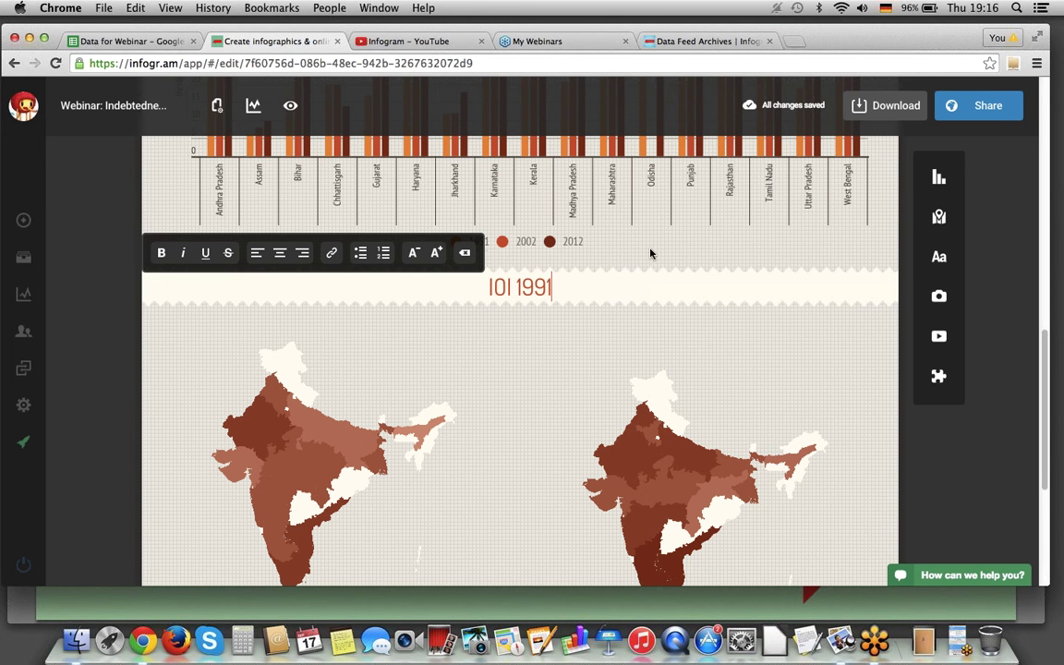
{"action": "left_click", "coordinate": [675, 271]}
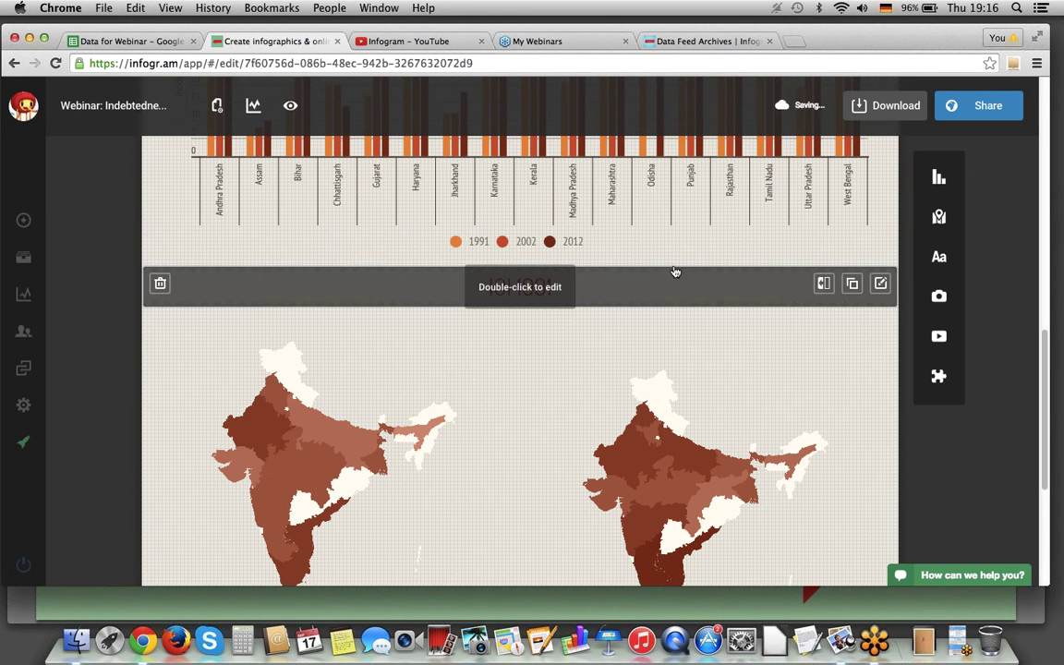
{"action": "left_click", "coordinate": [852, 282]}
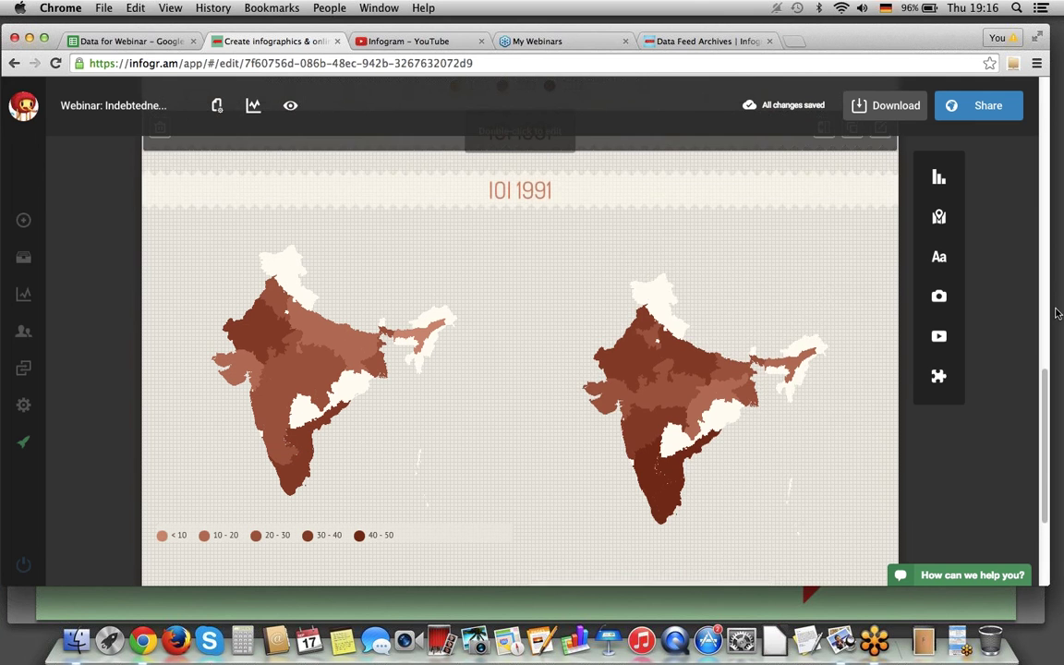
Change the year in the duplicated subtitle so that it reads "IOI 2012"
{"action": "double_click", "coordinate": [598, 199]}
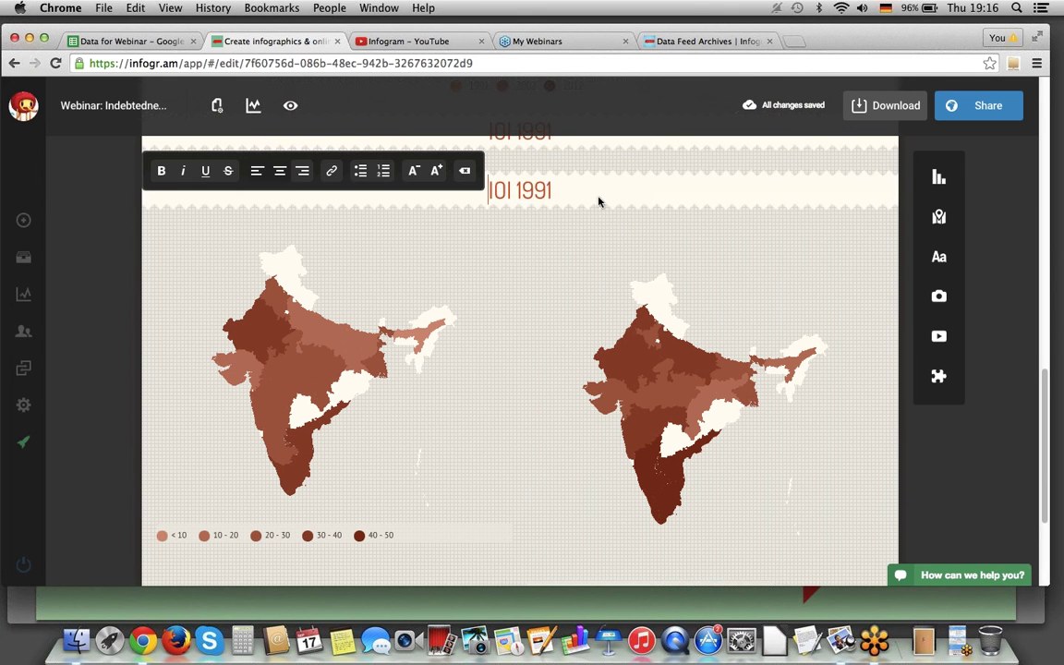
{"action": "double_click", "coordinate": [541, 194]}
{"action": "type", "text": "2012"}
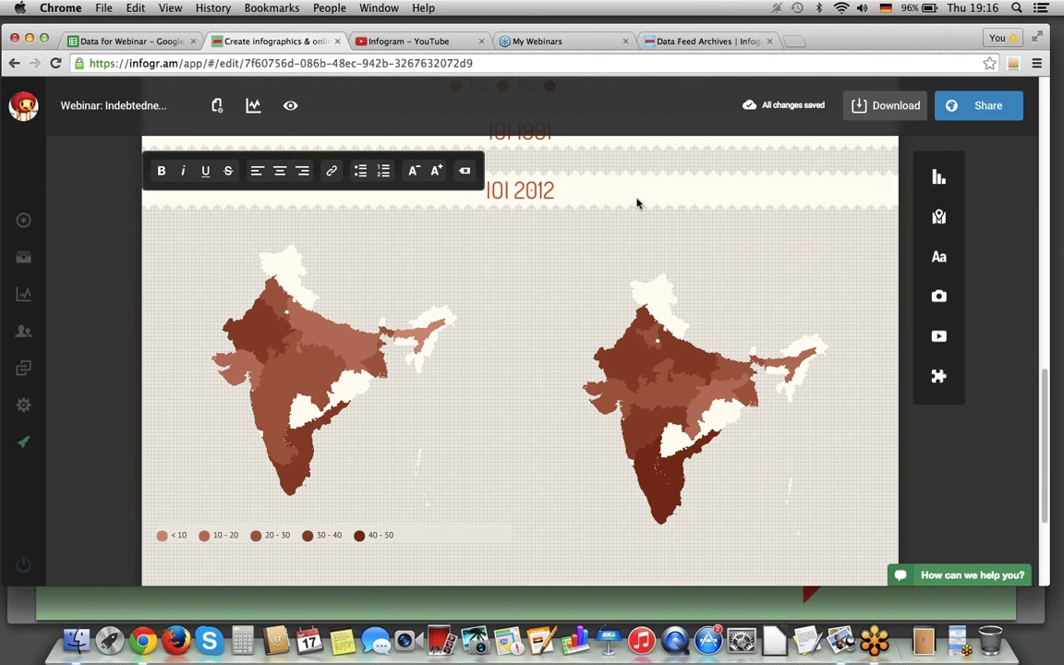
{"action": "left_click", "coordinate": [585, 162]}
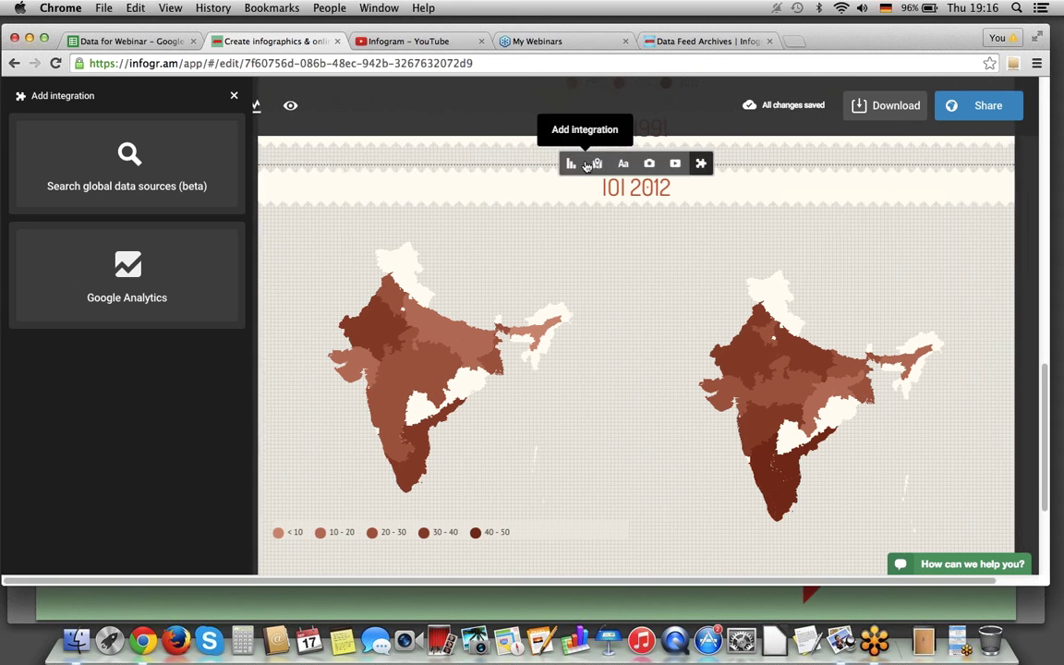
{"action": "left_click", "coordinate": [233, 95]}
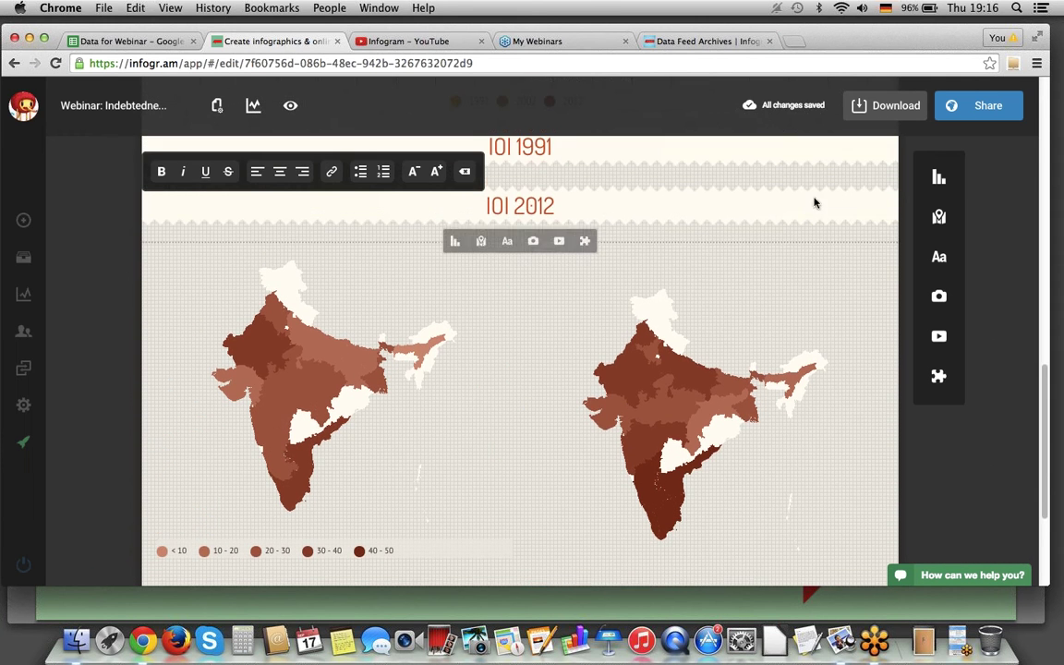
Set the IOI 1991 and IOI 2012 subtitles to half width so they sit side by side above their maps
{"action": "scroll", "coordinate": [835, 196], "scroll_direction": "up", "scroll_amount": 3}
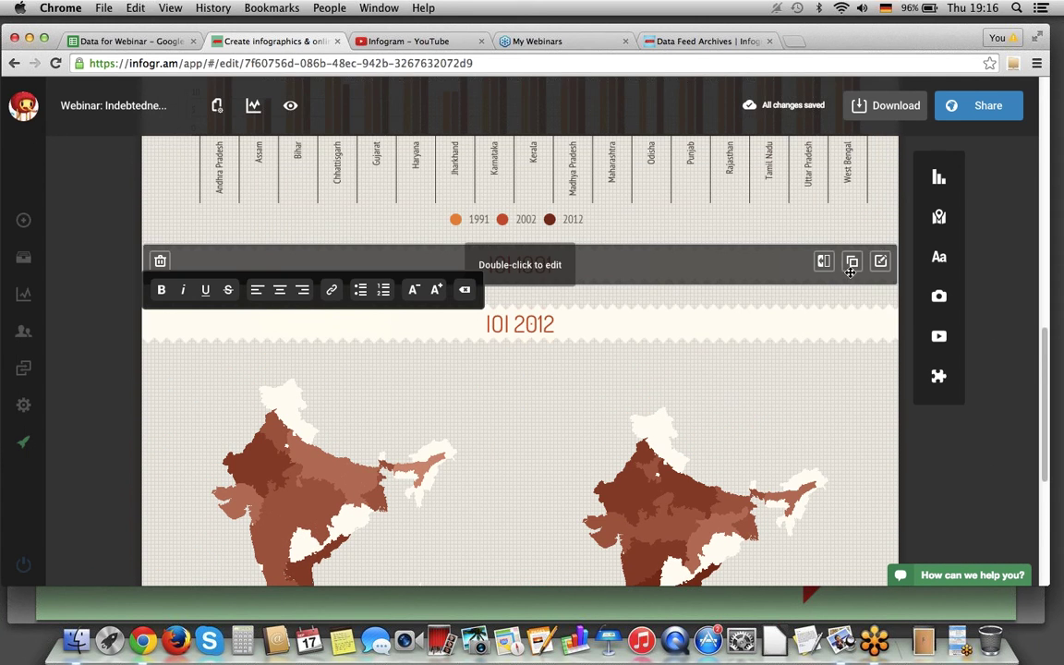
{"action": "left_click", "coordinate": [824, 261]}
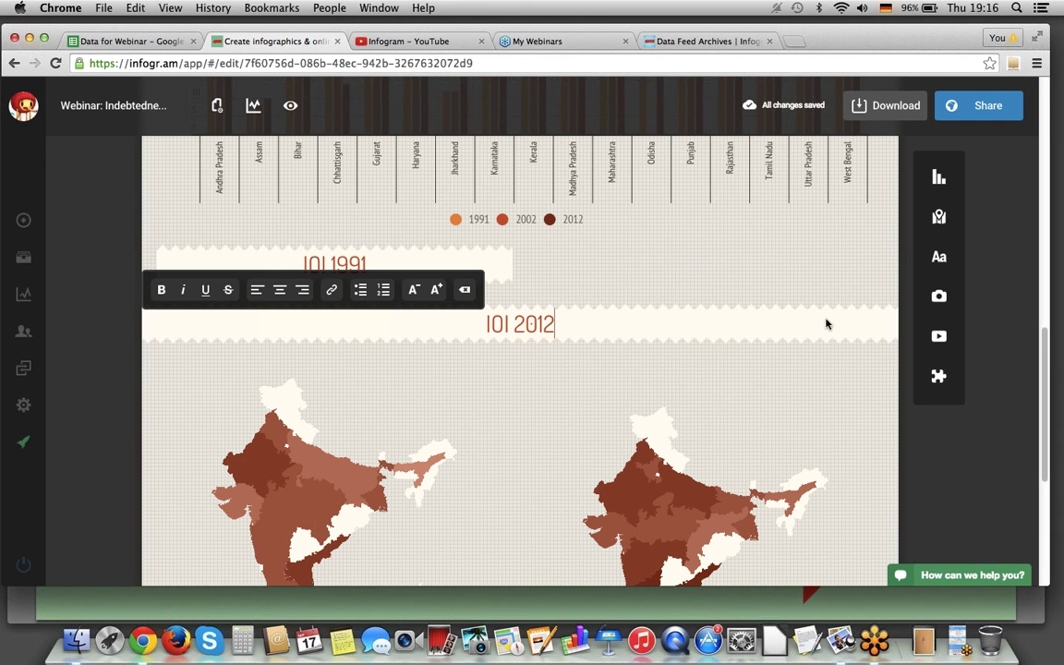
{"action": "key", "text": "super+Left"}
{"action": "key", "text": "alt+shift+Right"}
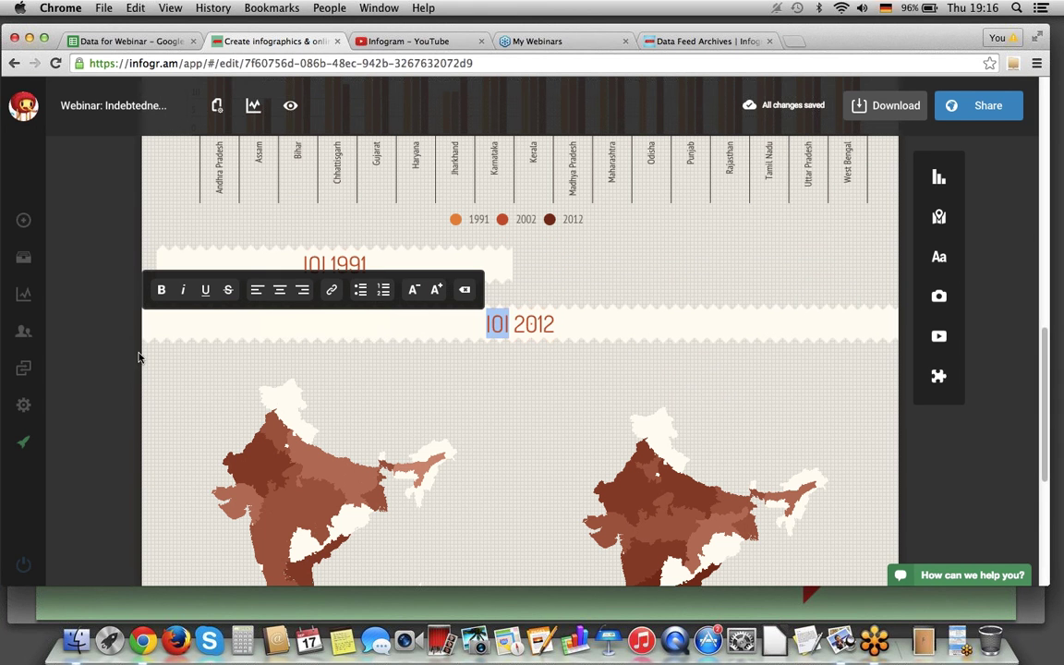
{"action": "left_click", "coordinate": [172, 343]}
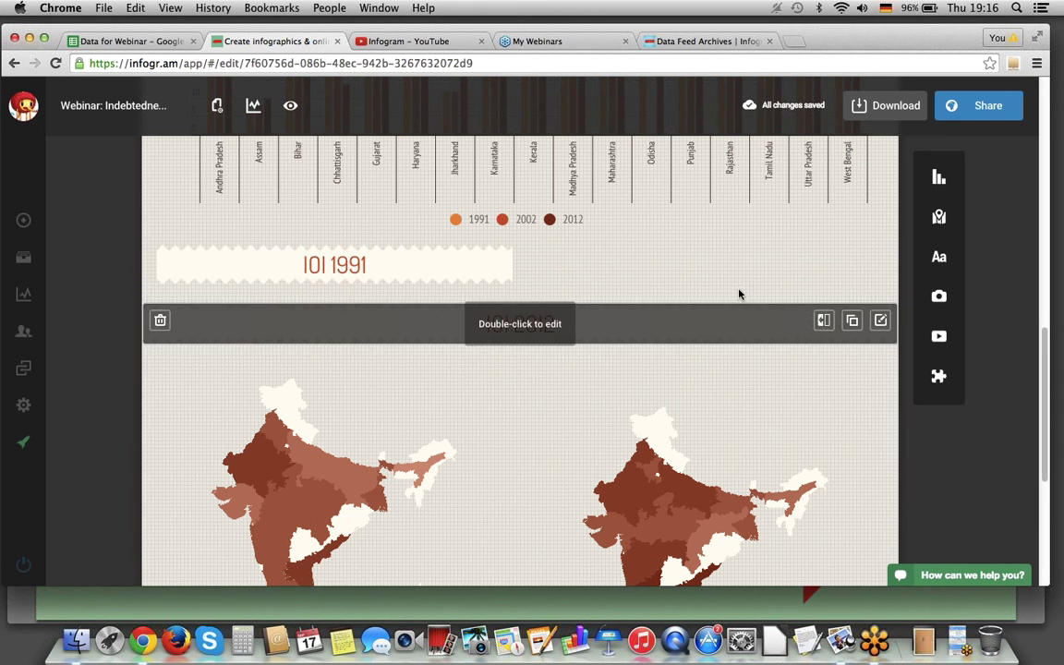
{"action": "left_click", "coordinate": [819, 316]}
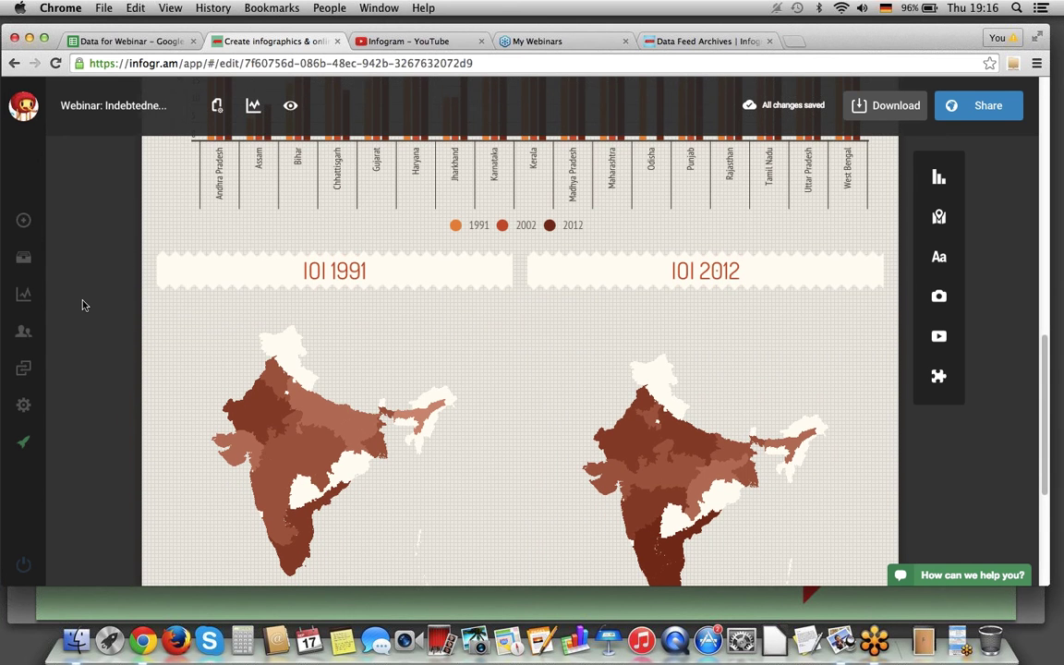
Preview the infographic and inspect the state tooltips on the 1991 and 2012 India maps
{"action": "scroll", "coordinate": [85, 296], "scroll_direction": "up", "scroll_amount": 3}
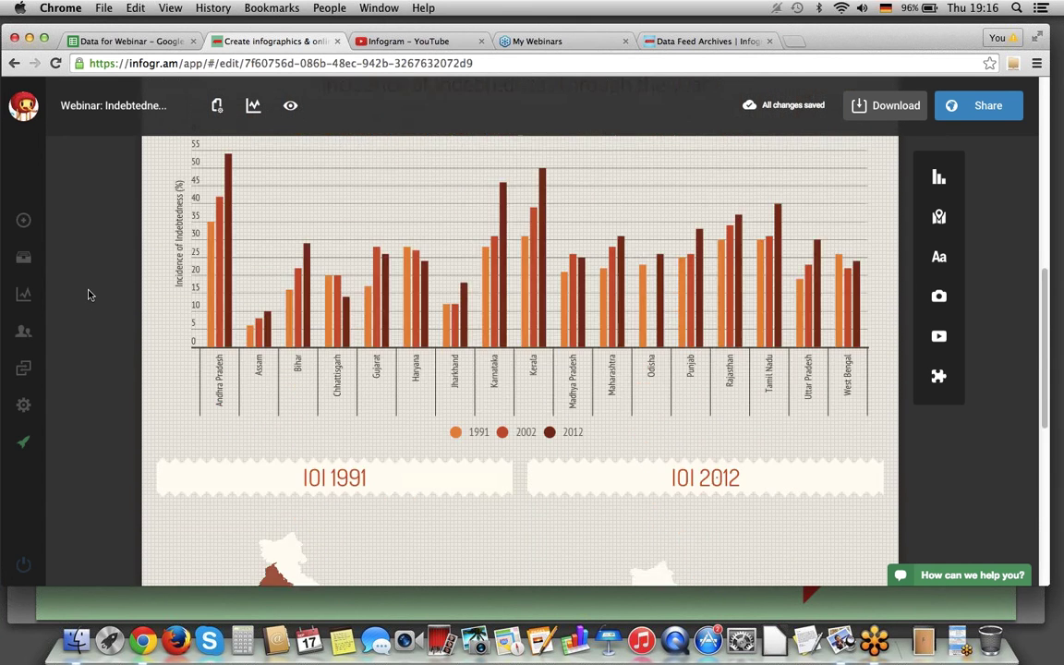
{"action": "scroll", "coordinate": [88, 282], "scroll_direction": "down", "scroll_amount": 5}
{"action": "scroll", "coordinate": [103, 239], "scroll_direction": "up", "scroll_amount": 1}
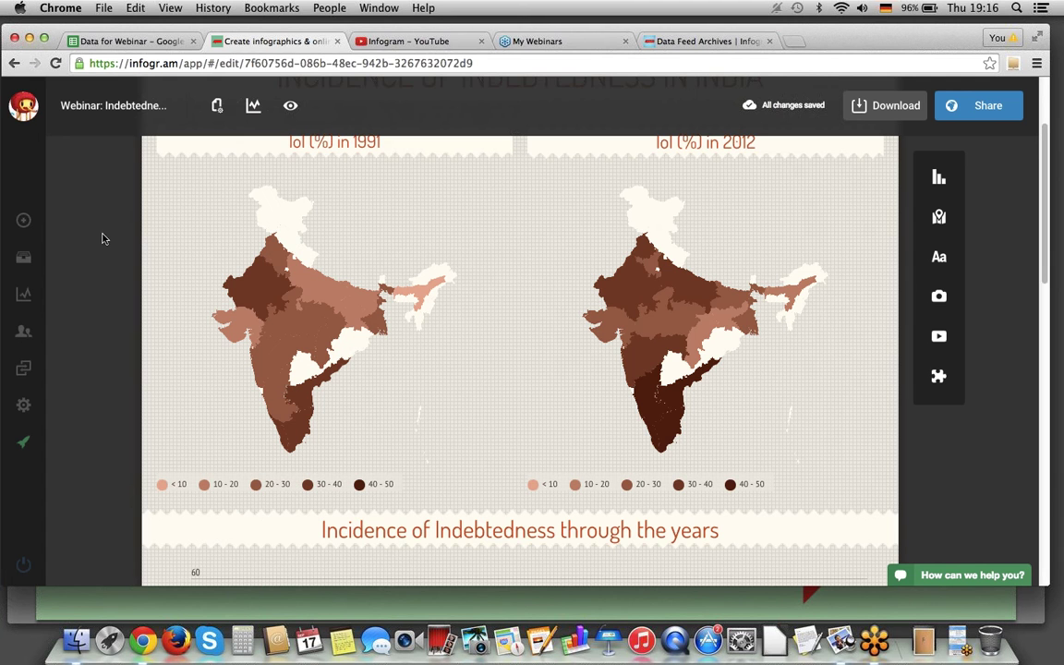
{"action": "left_click", "coordinate": [290, 105]}
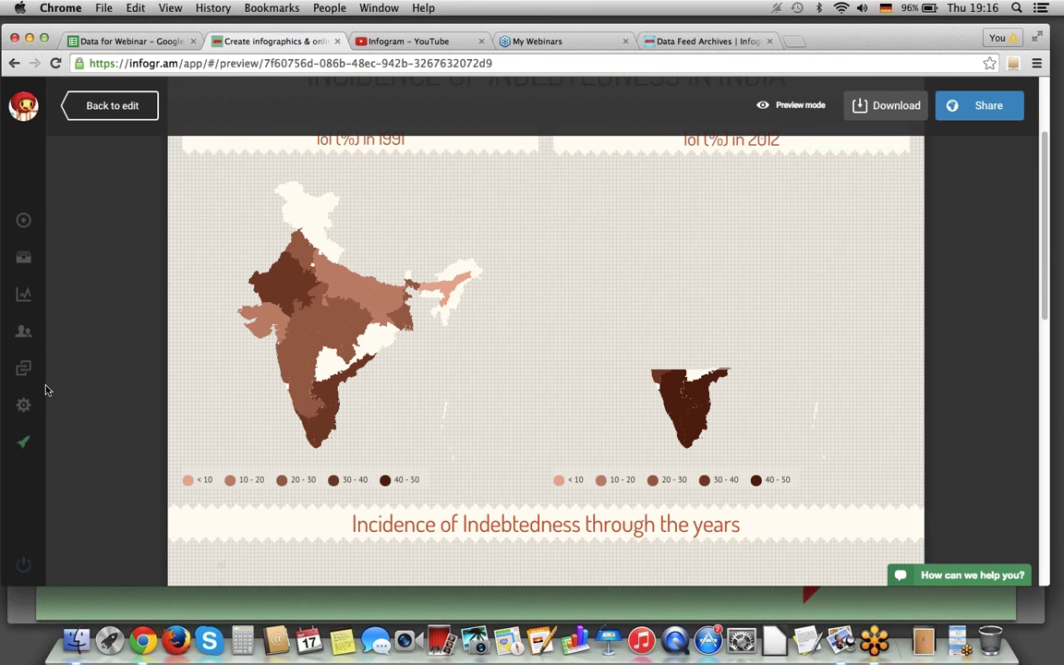
{"action": "mouse_move", "coordinate": [307, 318]}
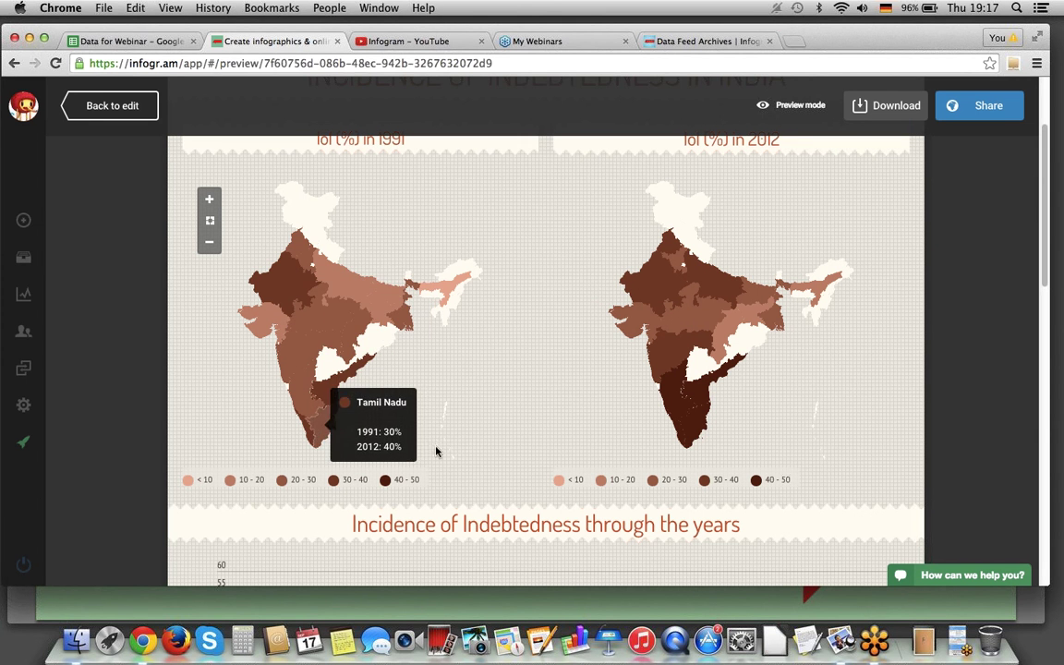
{"action": "mouse_move", "coordinate": [672, 370]}
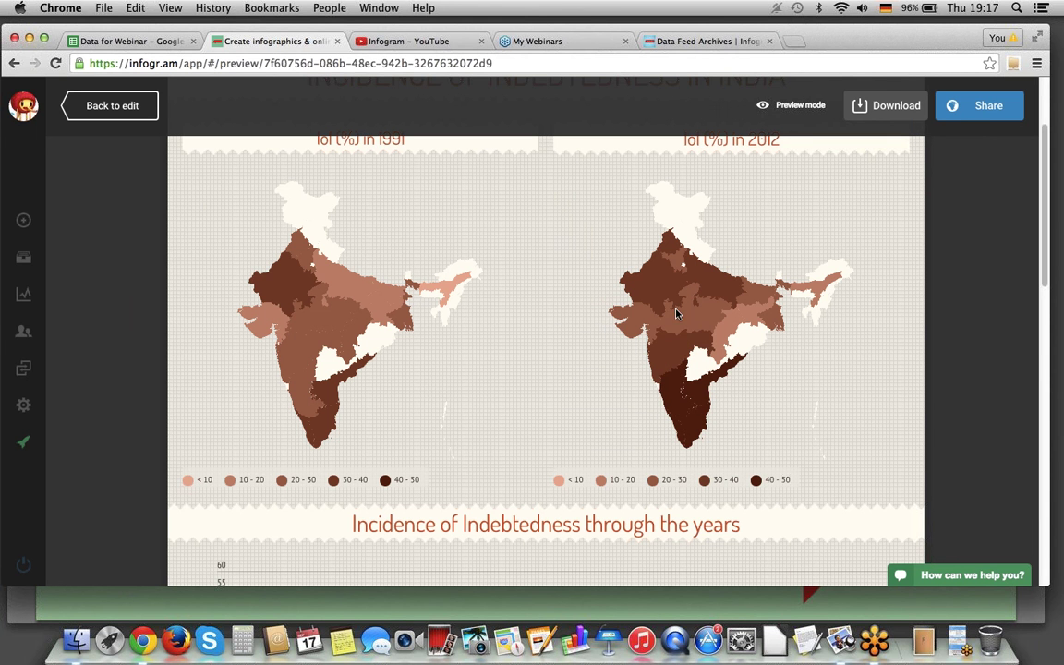
Check the source figures in the India_states sheet, and return to Infogram's edit mode from the preview
{"action": "left_click", "coordinate": [101, 40]}
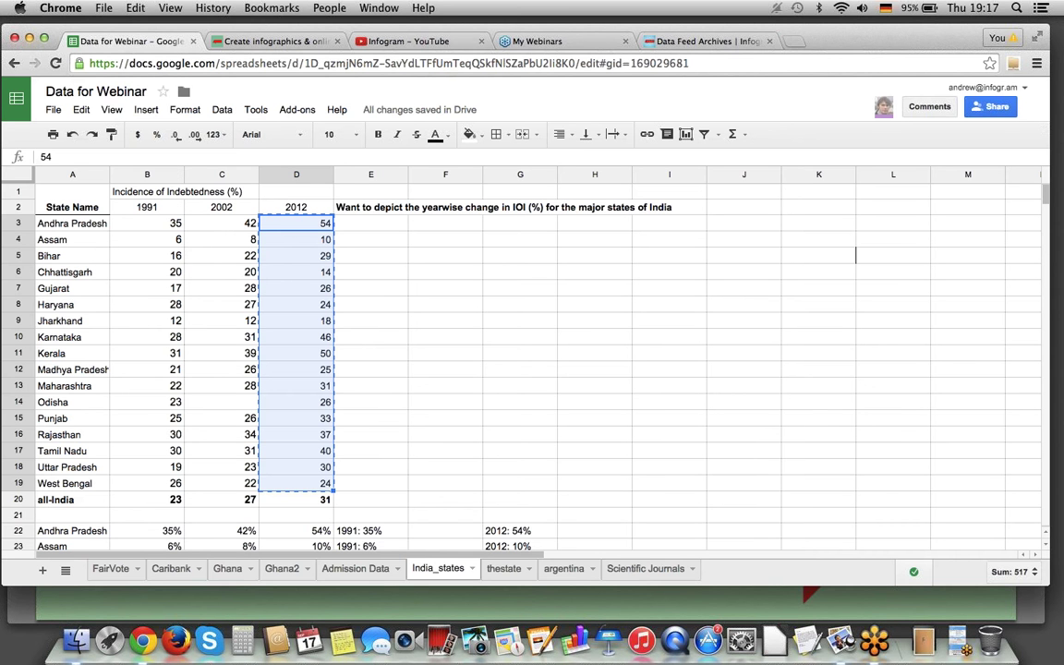
{"action": "left_click", "coordinate": [311, 42]}
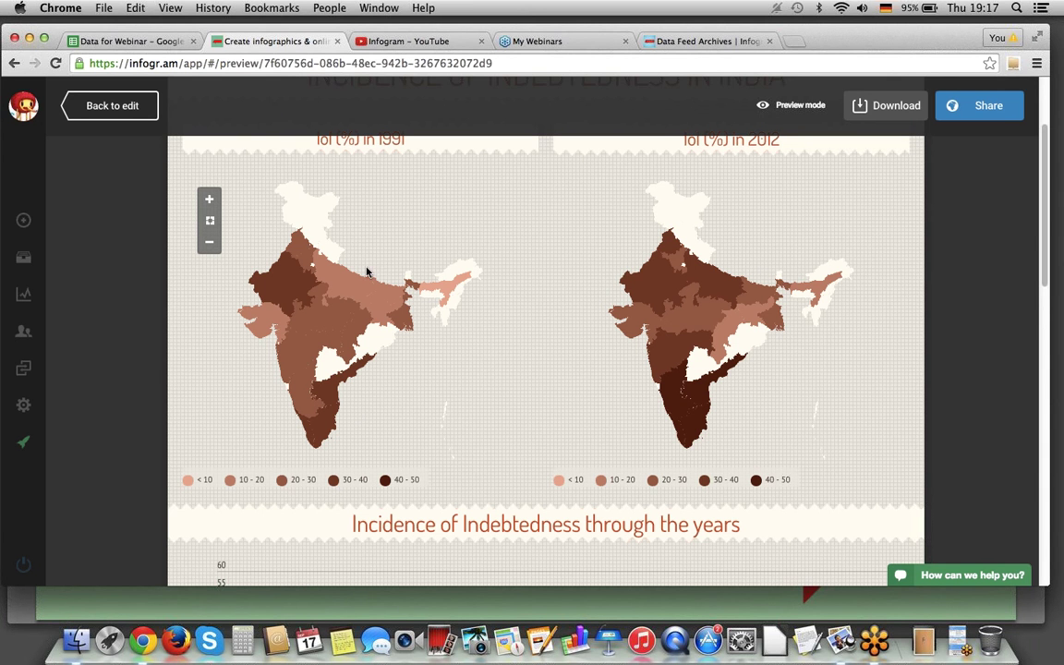
{"action": "left_click", "coordinate": [138, 116]}
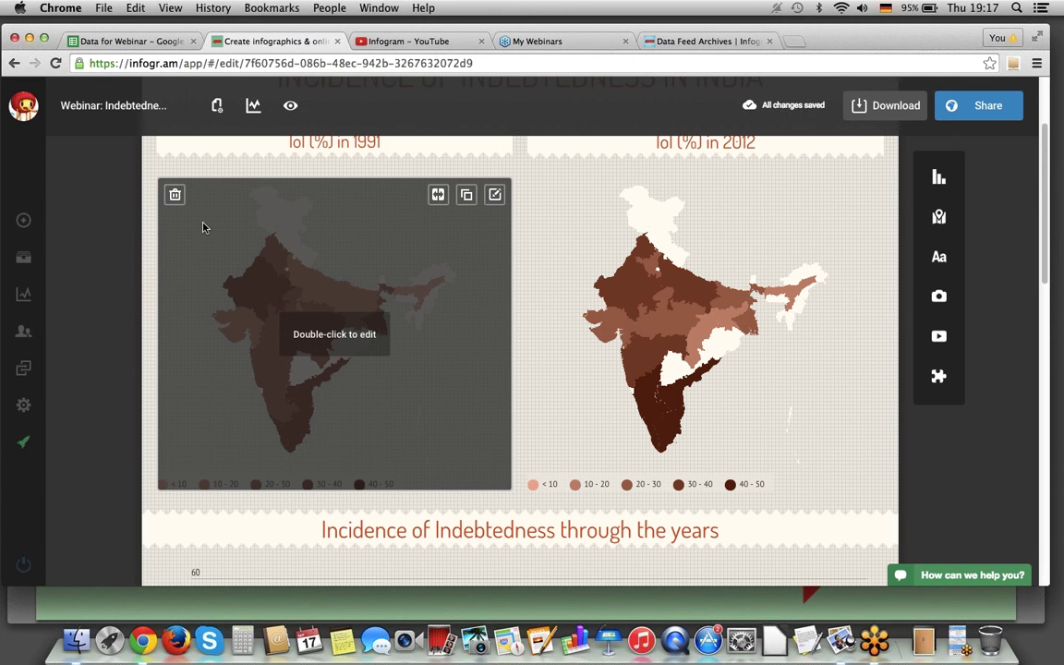
{"action": "left_click", "coordinate": [875, 642]}
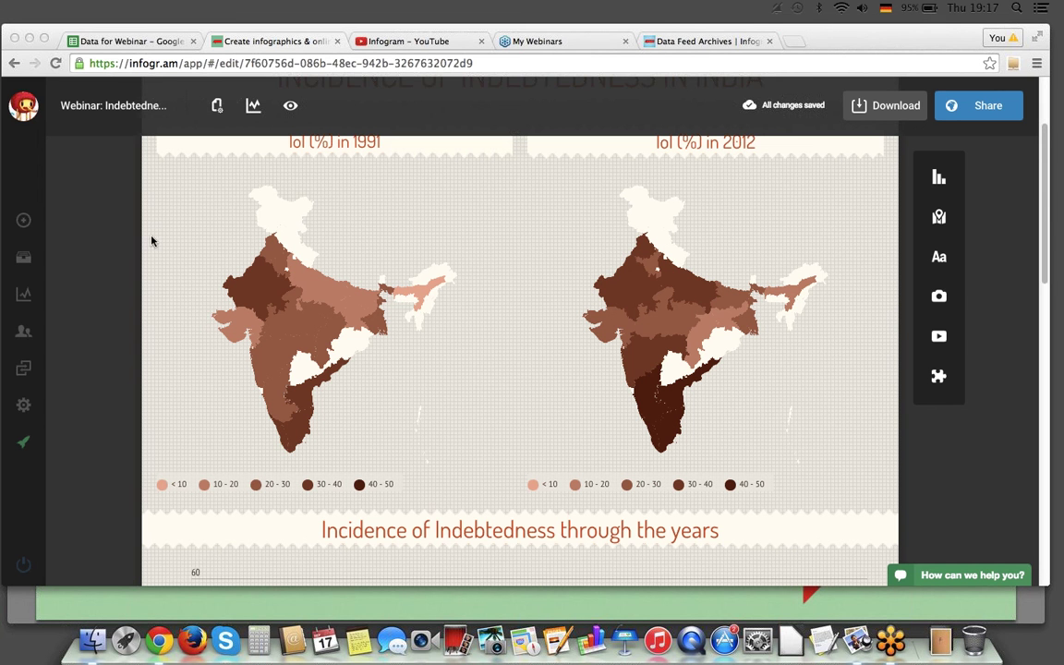
{"action": "left_click", "coordinate": [90, 246]}
{"action": "left_click", "coordinate": [78, 219]}
Go to the infographic library and open the "Webinar: Caribbean" infographic
{"action": "left_click", "coordinate": [20, 259]}
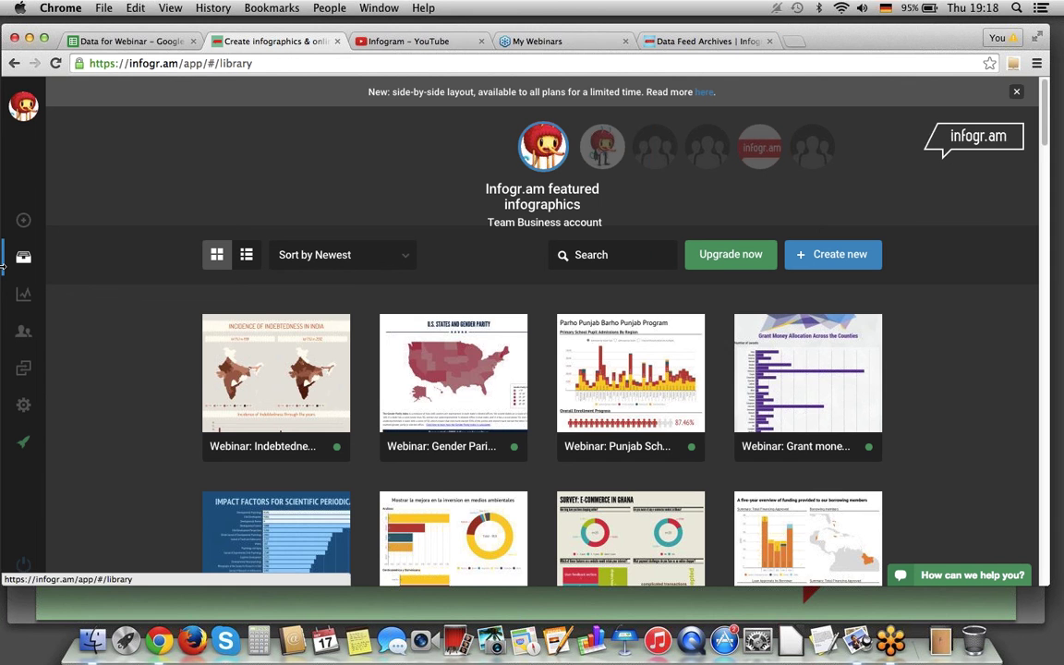
{"action": "scroll", "coordinate": [621, 397], "scroll_direction": "down", "scroll_amount": 3}
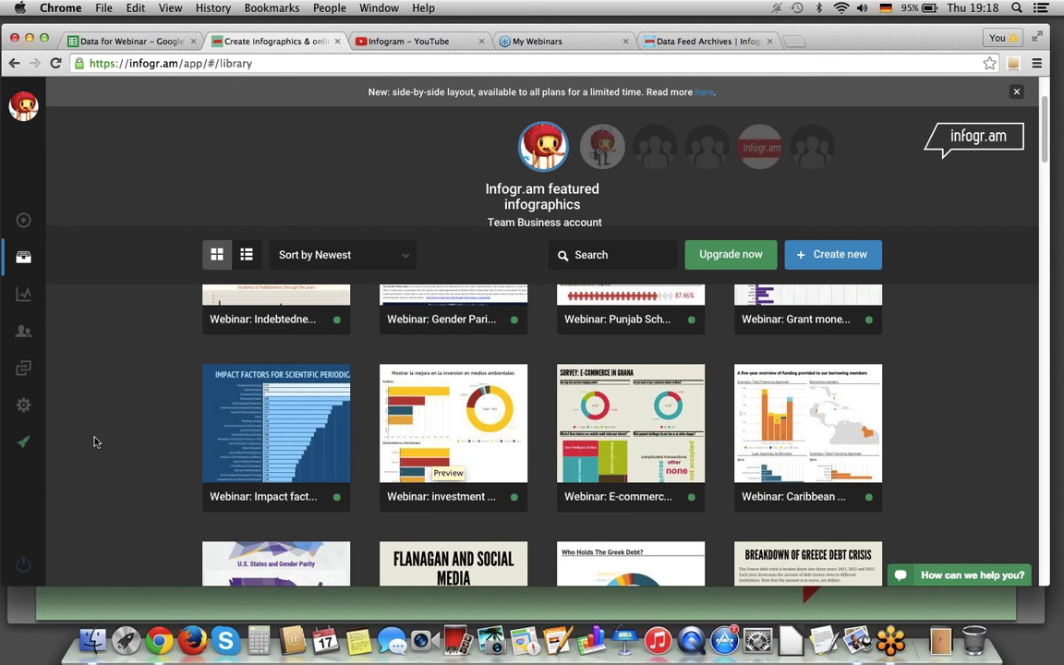
{"action": "scroll", "coordinate": [152, 429], "scroll_direction": "up", "scroll_amount": 3}
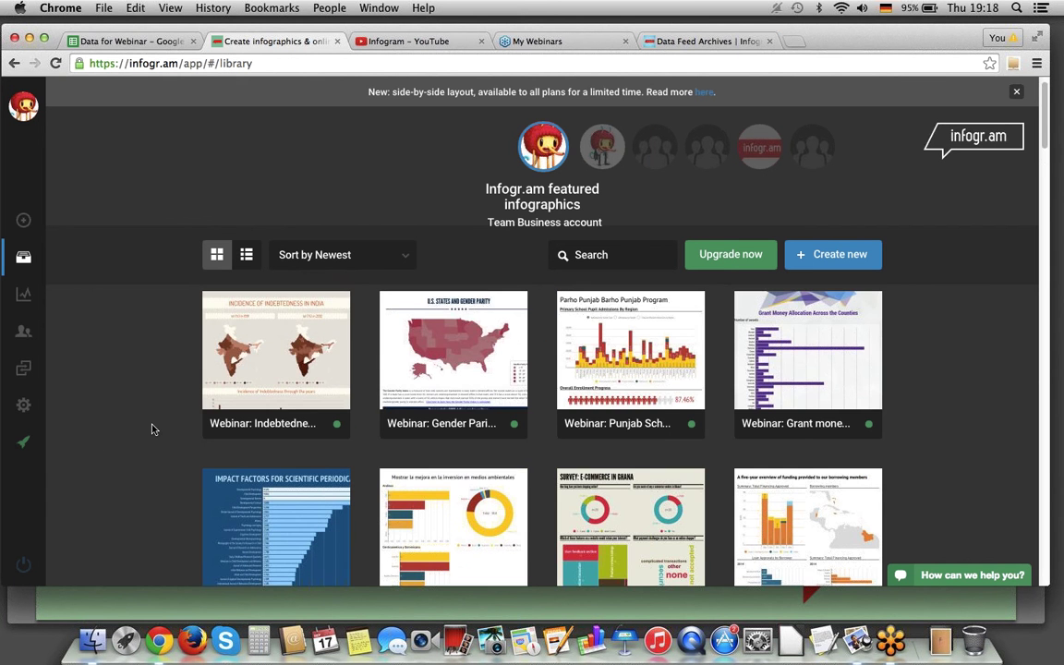
{"action": "scroll", "coordinate": [153, 429], "scroll_direction": "down", "scroll_amount": 4}
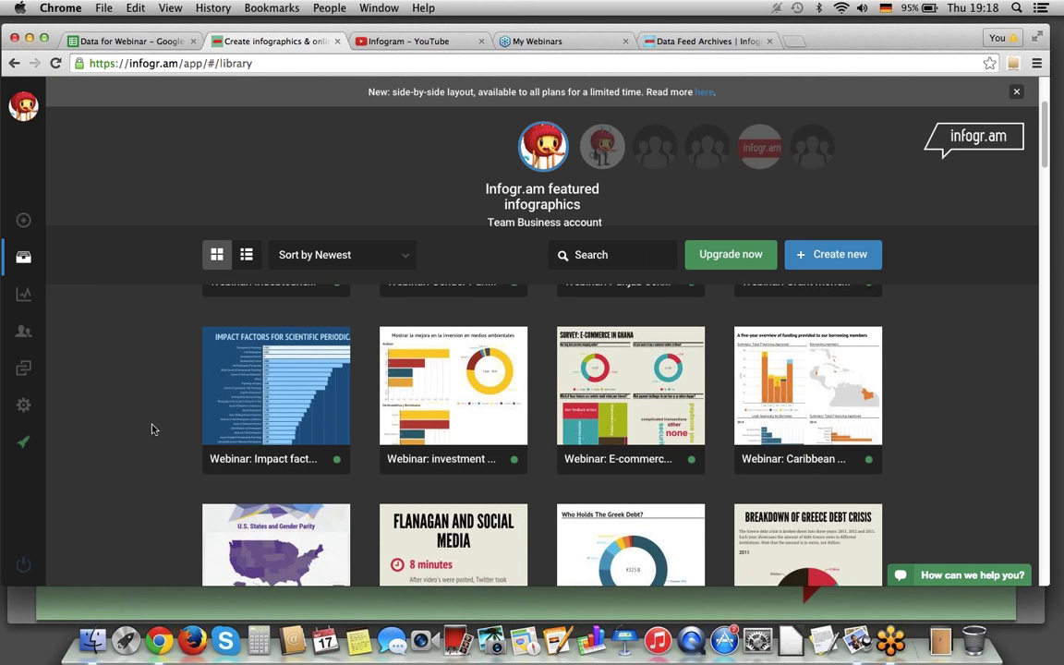
{"action": "left_click", "coordinate": [347, 385]}
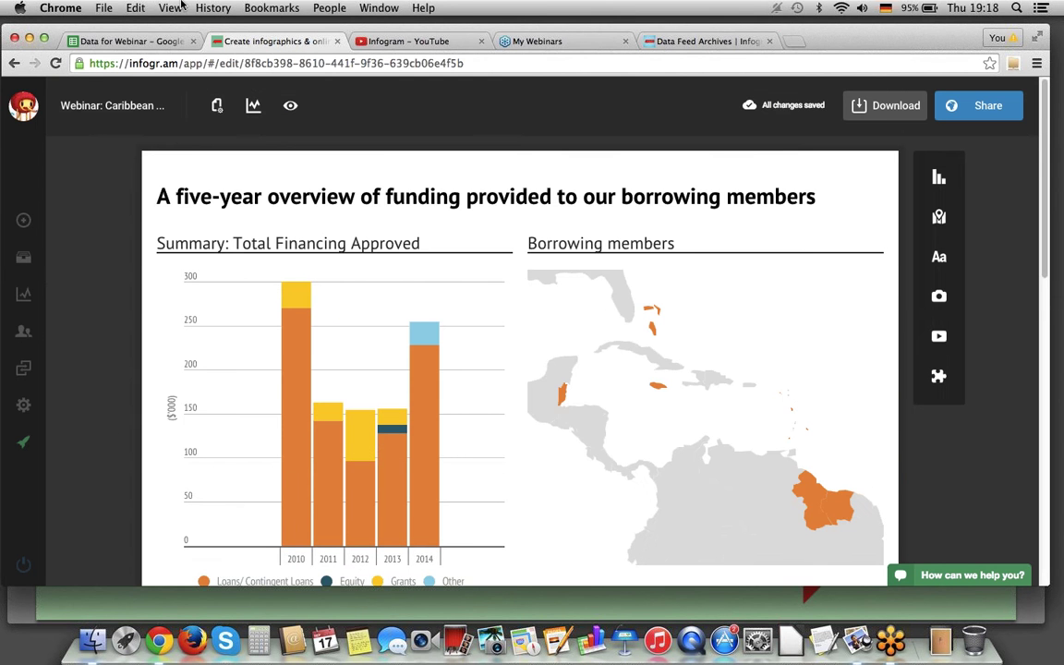
Switch to Google Sheets and review the Total Financing Approved and Distribution of Approvals by Sector tables in the Caribank sheet
{"action": "left_click", "coordinate": [135, 42]}
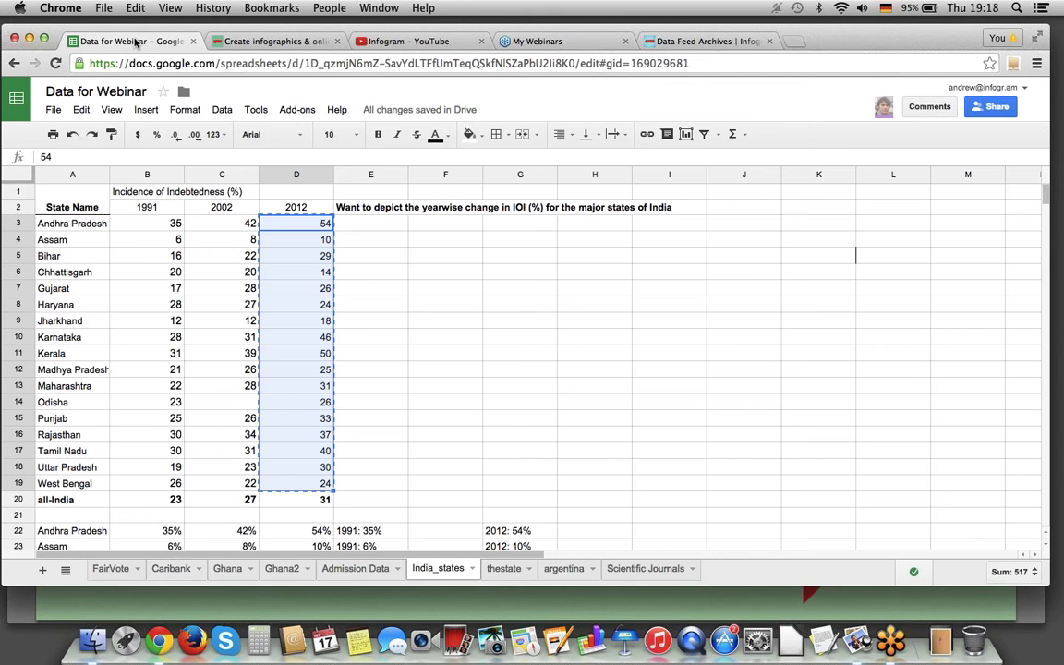
{"action": "left_click", "coordinate": [172, 570]}
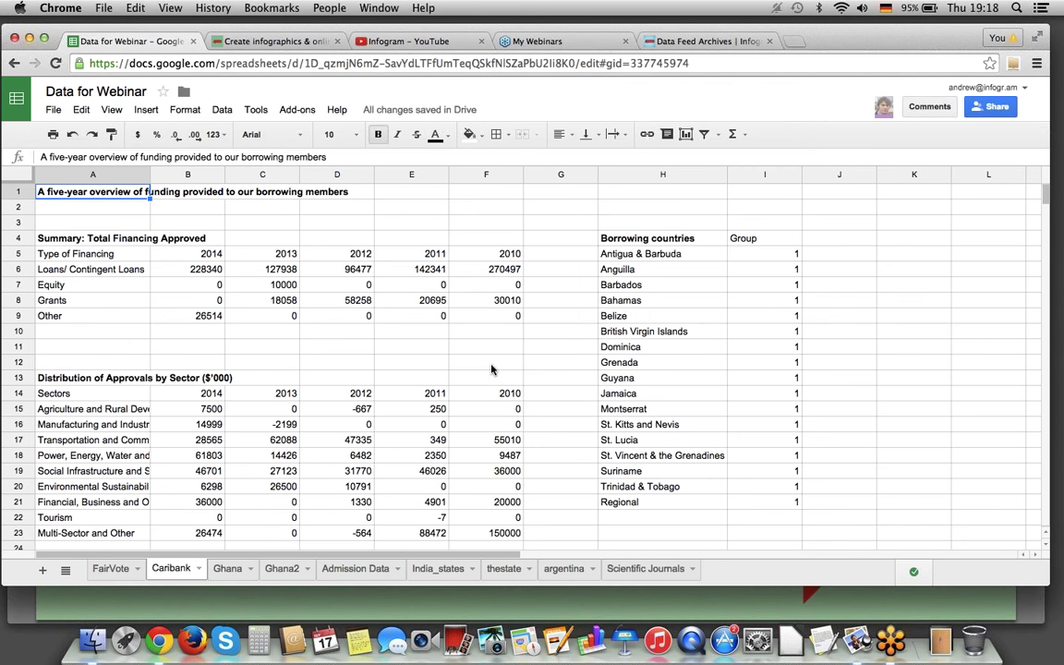
{"action": "left_click_drag", "start_coordinate": [511, 316], "coordinate": [434, 316]}
{"action": "left_click_drag", "start_coordinate": [169, 269], "coordinate": [92, 255]}
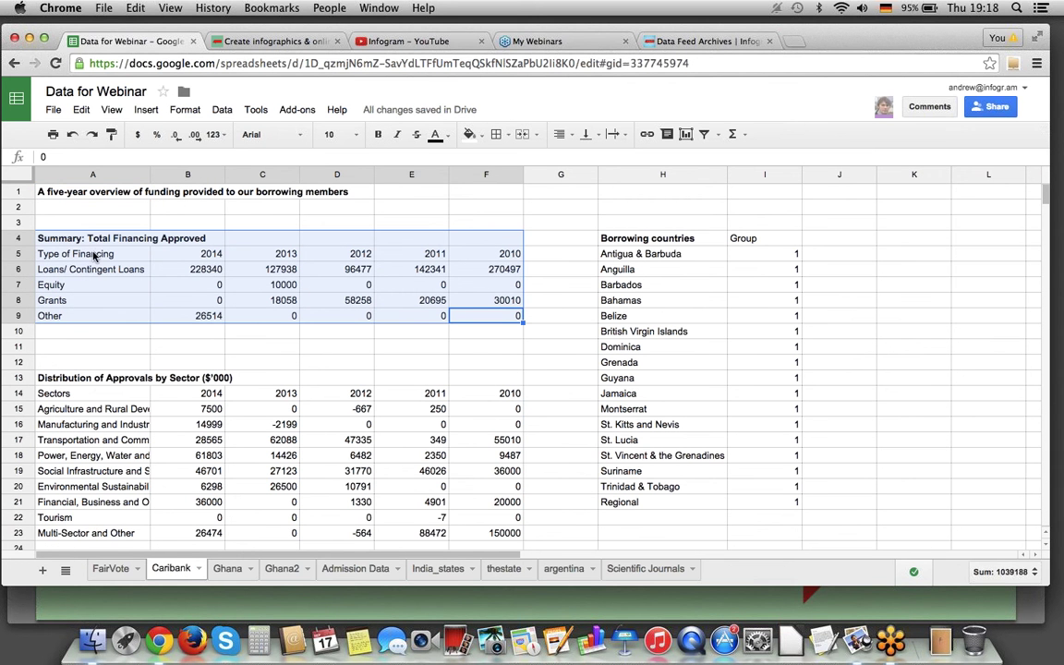
{"action": "left_click_drag", "start_coordinate": [78, 378], "coordinate": [492, 506]}
{"action": "scroll", "coordinate": [531, 539], "scroll_direction": "down", "scroll_amount": 1}
{"action": "left_click", "coordinate": [337, 300]}
{"action": "scroll", "coordinate": [160, 316], "scroll_direction": "up", "scroll_amount": 1}
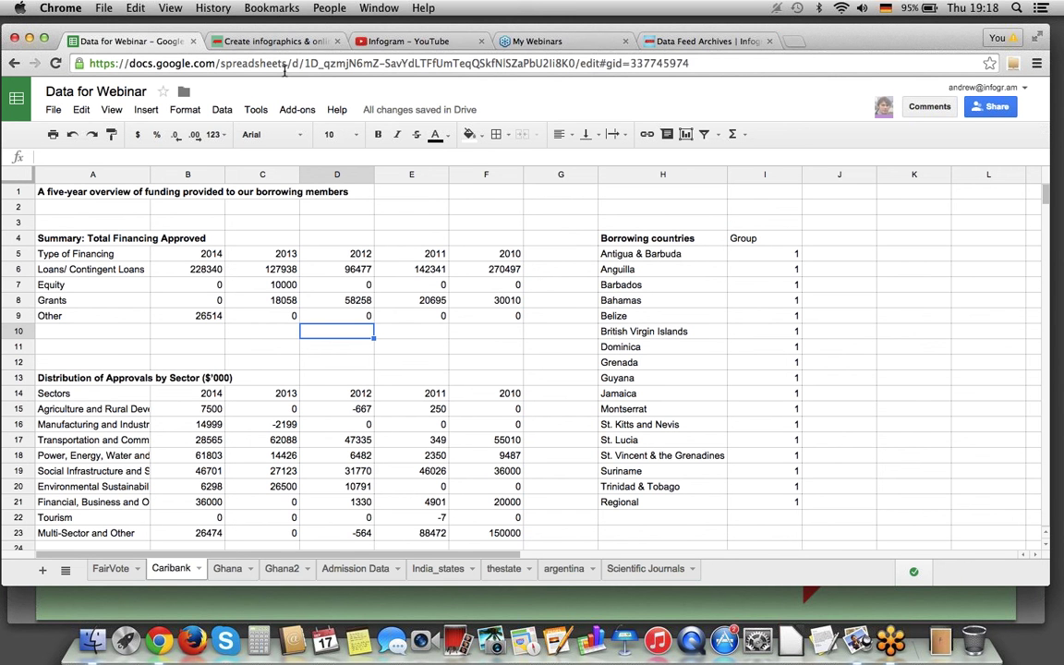
{"action": "left_click_drag", "start_coordinate": [497, 316], "coordinate": [90, 255]}
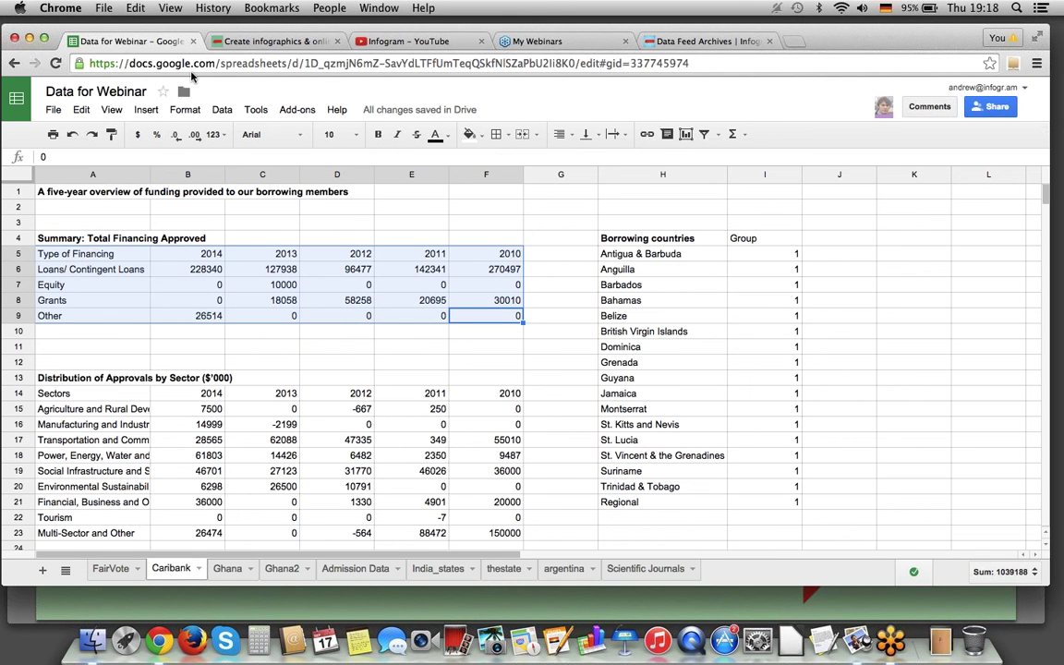
Return to the Caribbean infographic in Infogram, look over its charts and open the Total Financing Approved chart's data table
{"action": "left_click", "coordinate": [266, 45]}
{"action": "scroll", "coordinate": [59, 419], "scroll_direction": "down", "scroll_amount": 1}
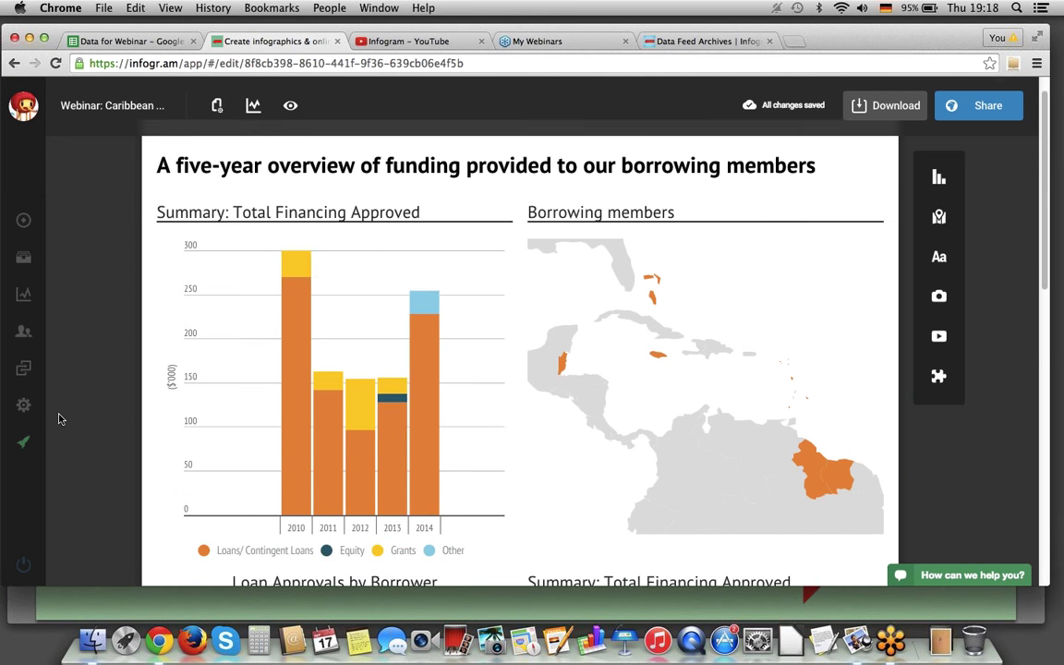
{"action": "scroll", "coordinate": [58, 419], "scroll_direction": "down", "scroll_amount": 5}
{"action": "scroll", "coordinate": [58, 419], "scroll_direction": "up", "scroll_amount": 4}
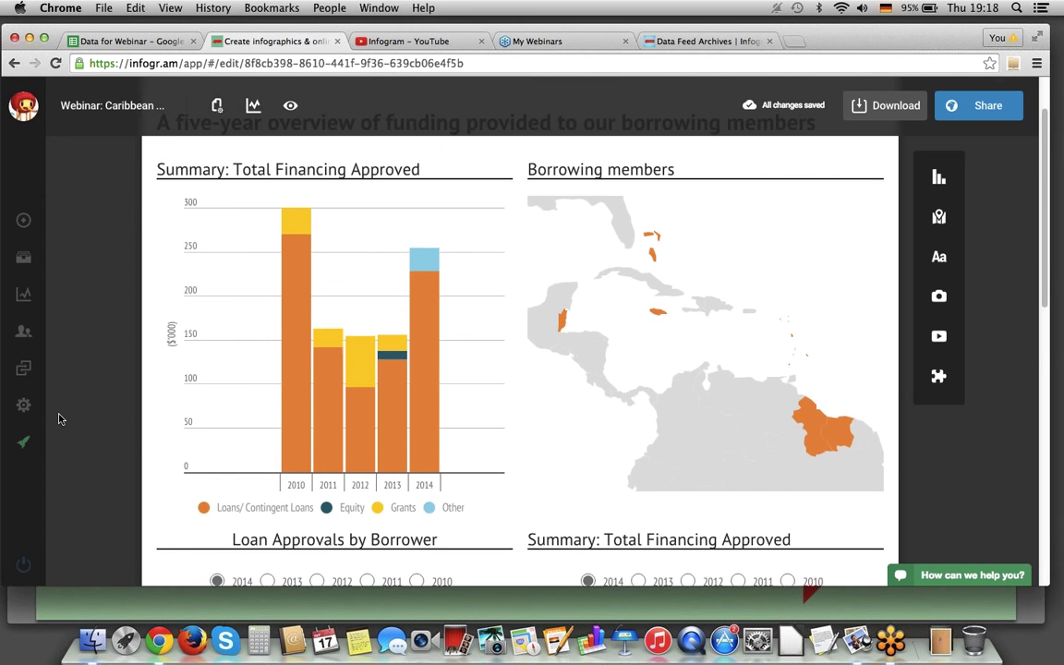
{"action": "scroll", "coordinate": [58, 420], "scroll_direction": "up", "scroll_amount": 1}
{"action": "scroll", "coordinate": [58, 419], "scroll_direction": "down", "scroll_amount": 10}
{"action": "scroll", "coordinate": [59, 420], "scroll_direction": "up", "scroll_amount": 1}
{"action": "scroll", "coordinate": [58, 419], "scroll_direction": "up", "scroll_amount": 10}
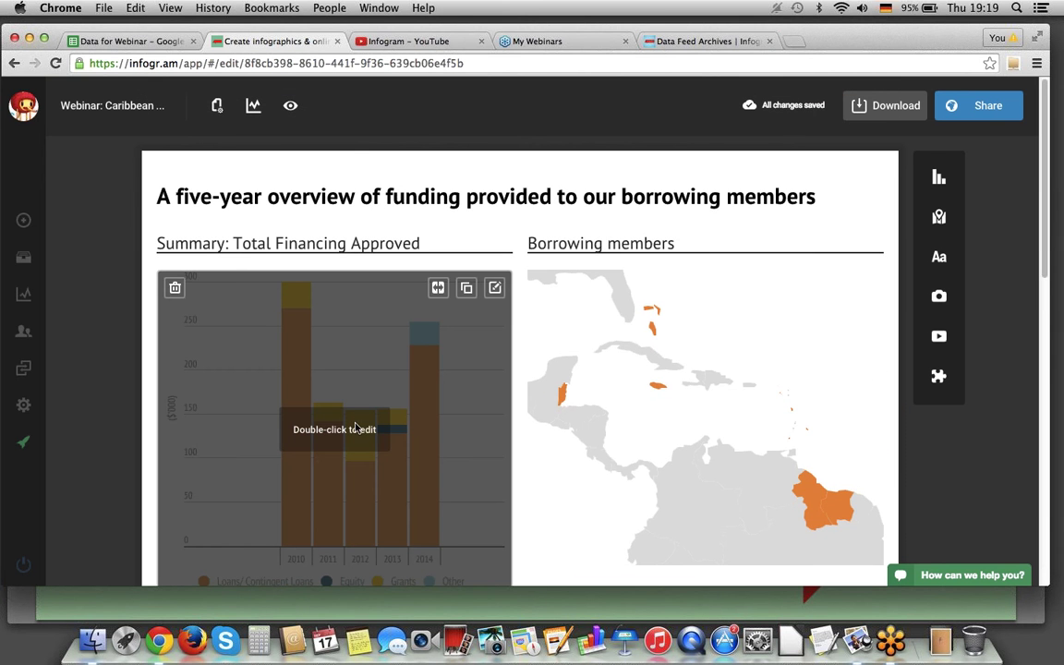
{"action": "double_click", "coordinate": [356, 425]}
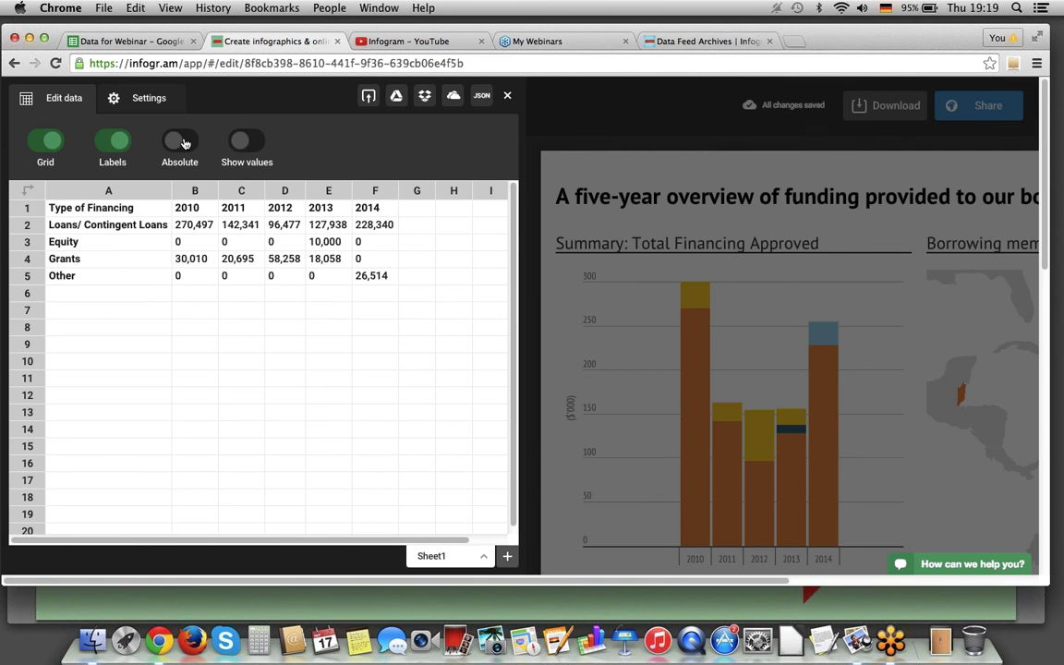
Toggle the value labels on the Total Financing Approved chart on and off, and inspect its chart colour settings
{"action": "left_click", "coordinate": [266, 145]}
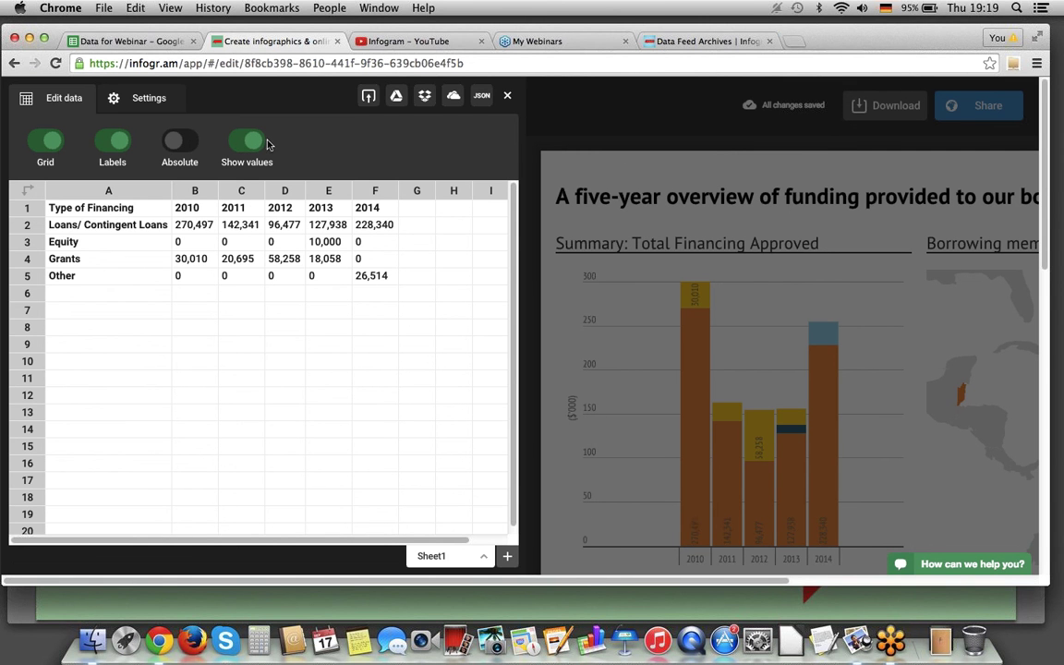
{"action": "left_click", "coordinate": [235, 145]}
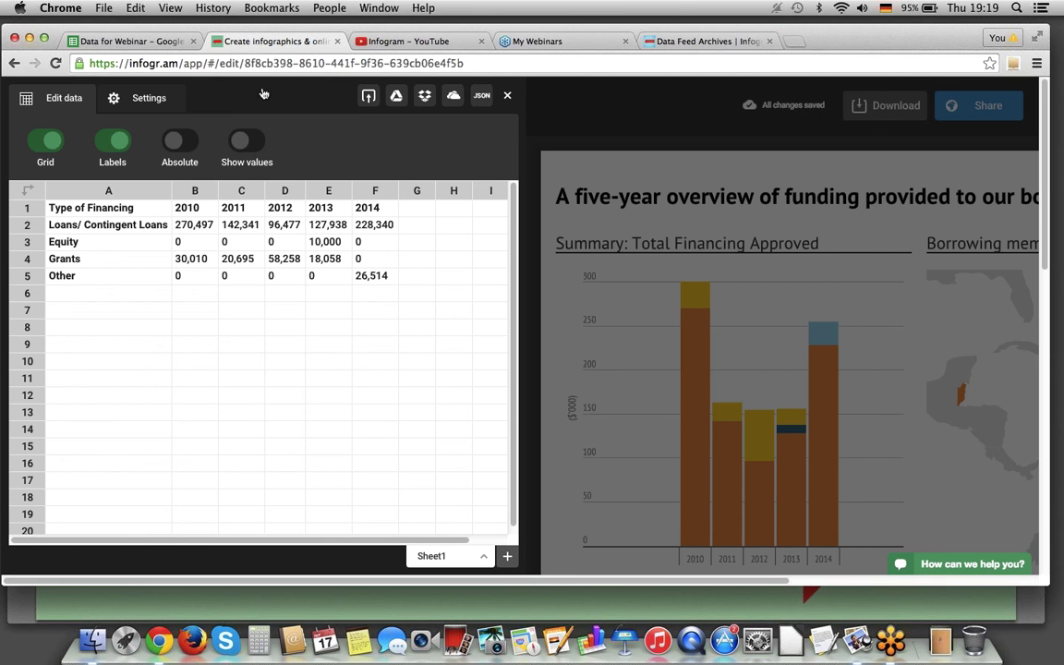
{"action": "left_click", "coordinate": [134, 100]}
{"action": "left_click", "coordinate": [30, 283]}
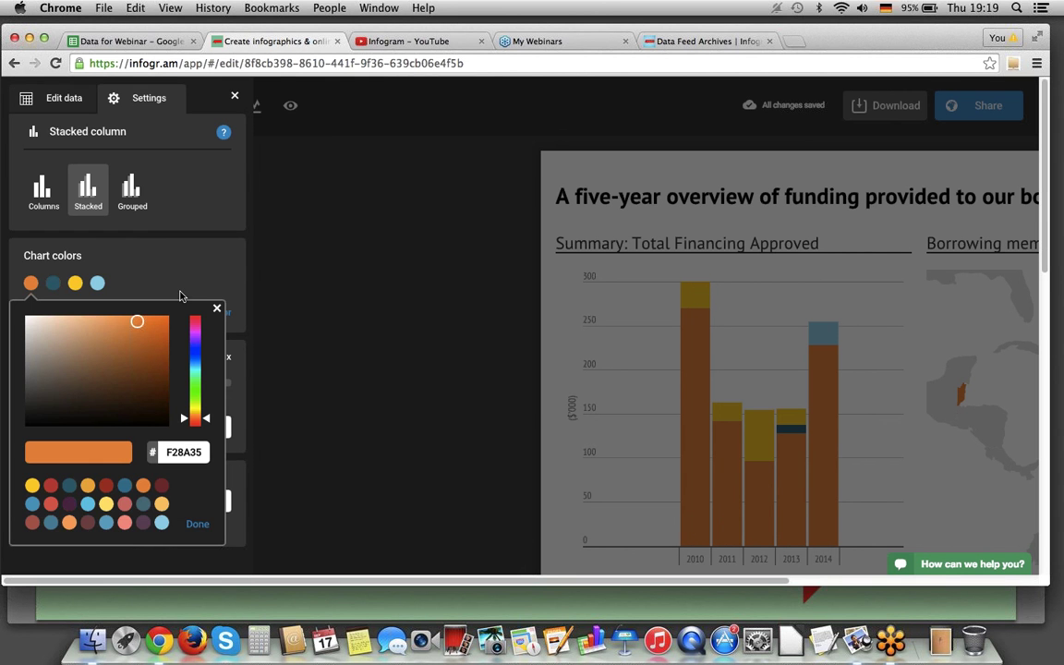
{"action": "left_click", "coordinate": [180, 226]}
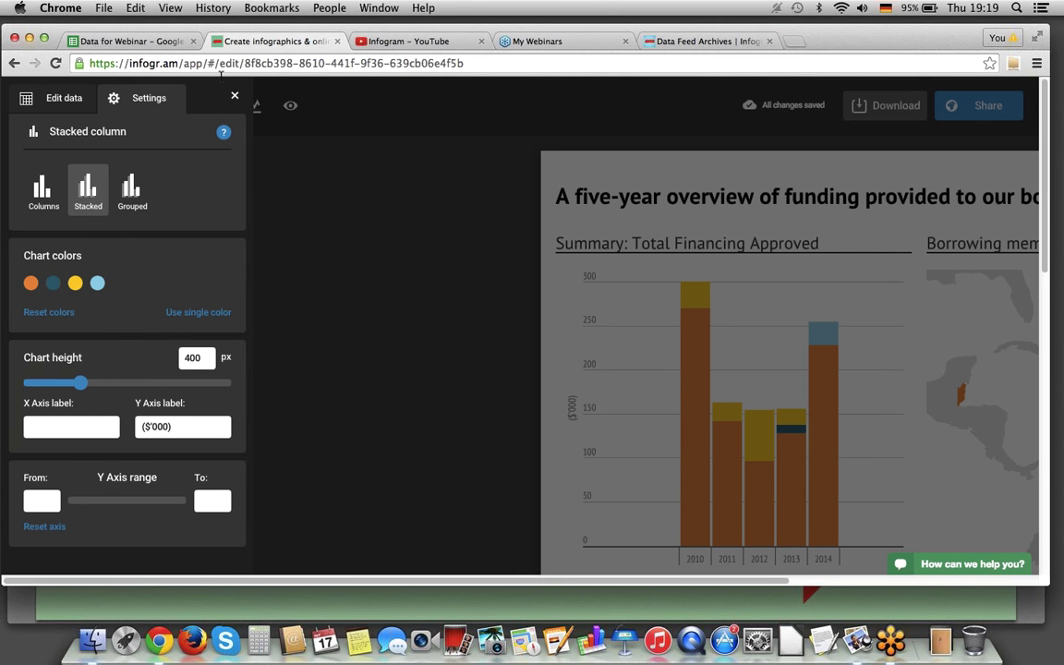
{"action": "left_click", "coordinate": [234, 98]}
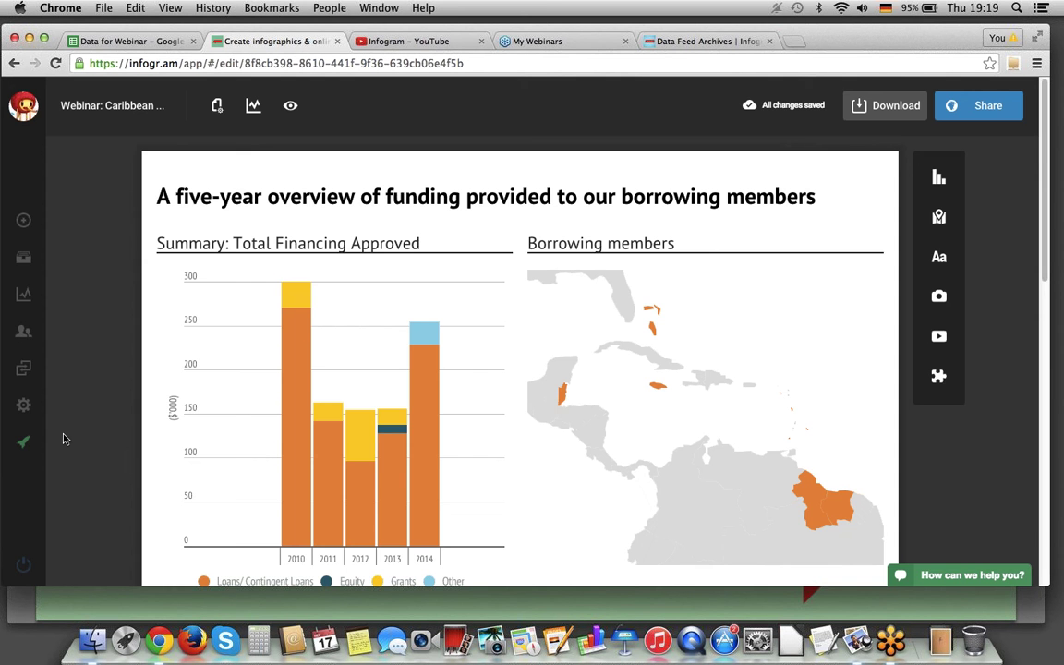
Look over the infographic's charts and check the data table behind the Borrowing members map
{"action": "scroll", "coordinate": [99, 438], "scroll_direction": "down", "scroll_amount": 5}
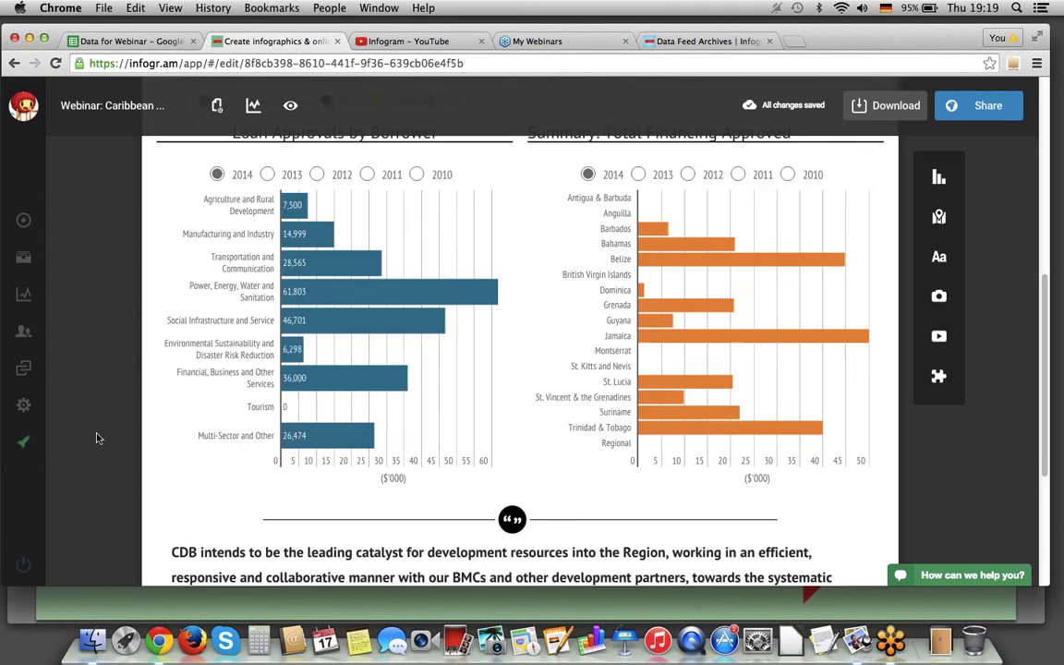
{"action": "scroll", "coordinate": [99, 438], "scroll_direction": "up", "scroll_amount": 5}
{"action": "mouse_move", "coordinate": [404, 275]}
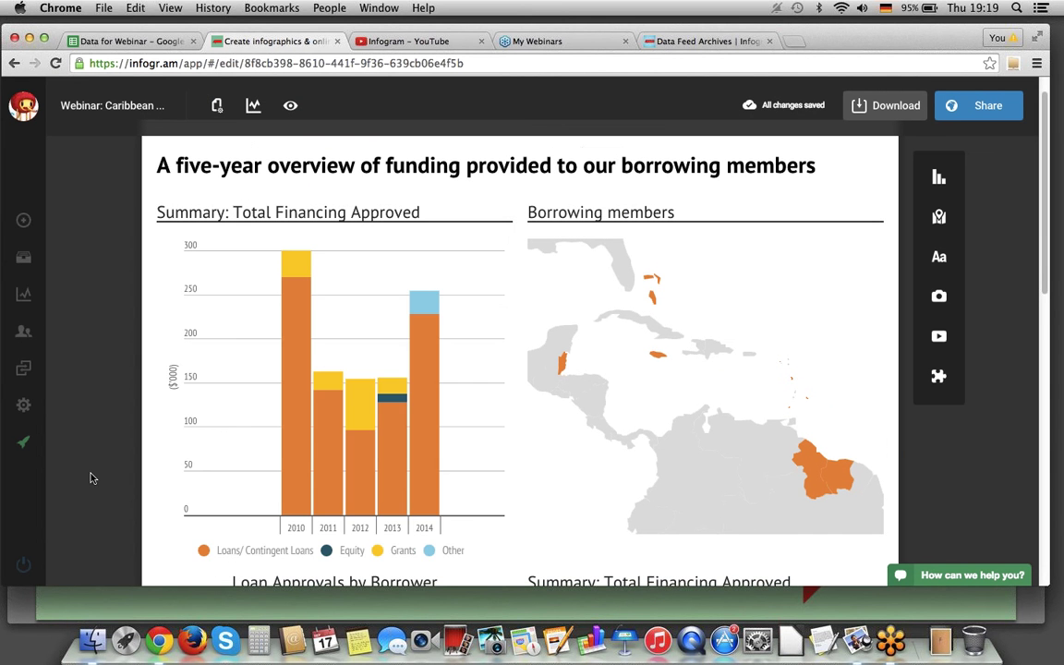
{"action": "scroll", "coordinate": [90, 478], "scroll_direction": "down", "scroll_amount": 1}
{"action": "mouse_move", "coordinate": [762, 332]}
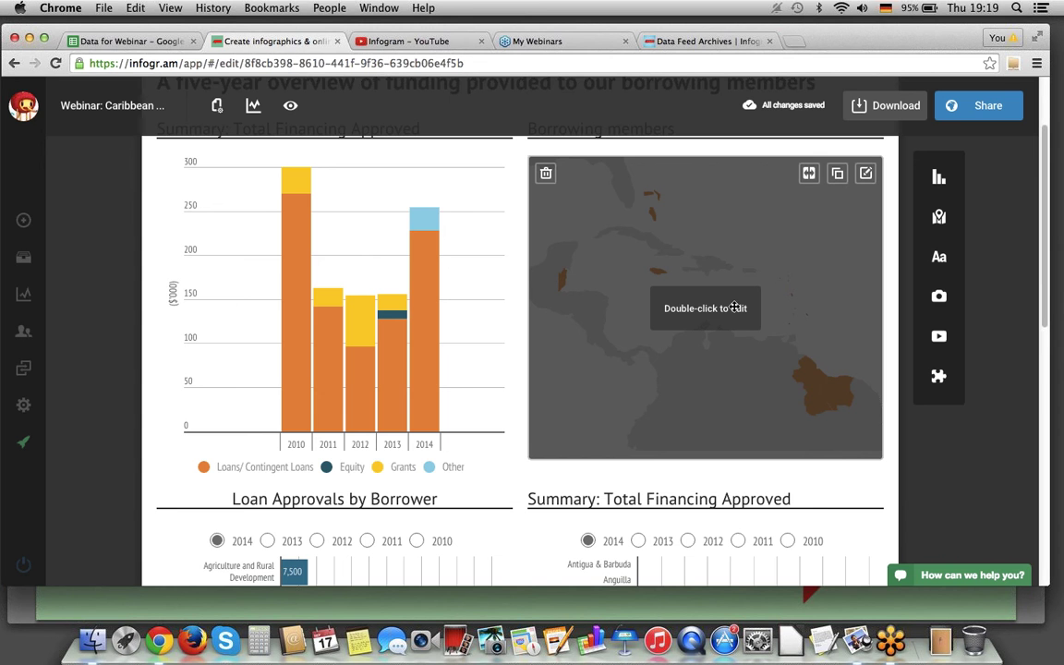
{"action": "double_click", "coordinate": [727, 312]}
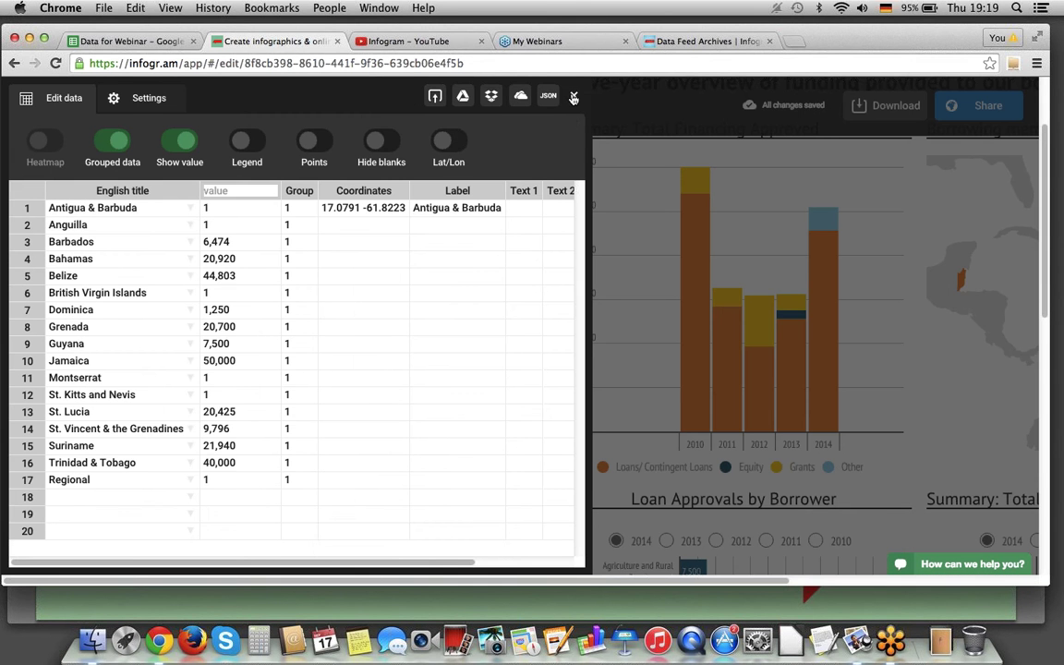
{"action": "left_click", "coordinate": [574, 97]}
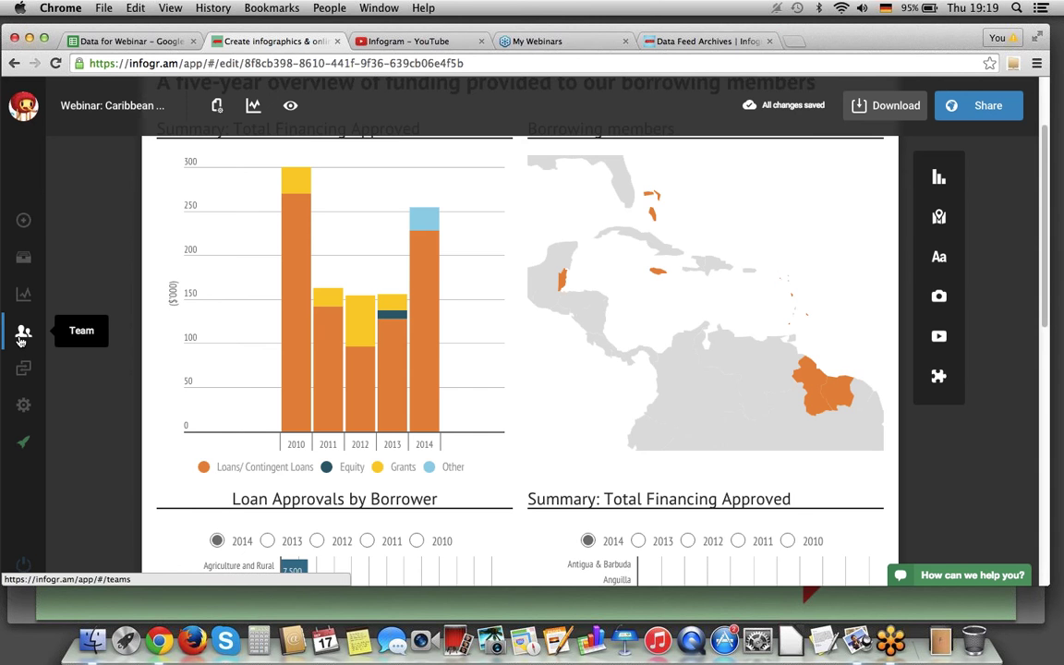
Preview the Caribbean infographic and look it over down to the two charts with yearly views
{"action": "scroll", "coordinate": [23, 335], "scroll_direction": "down", "scroll_amount": 3}
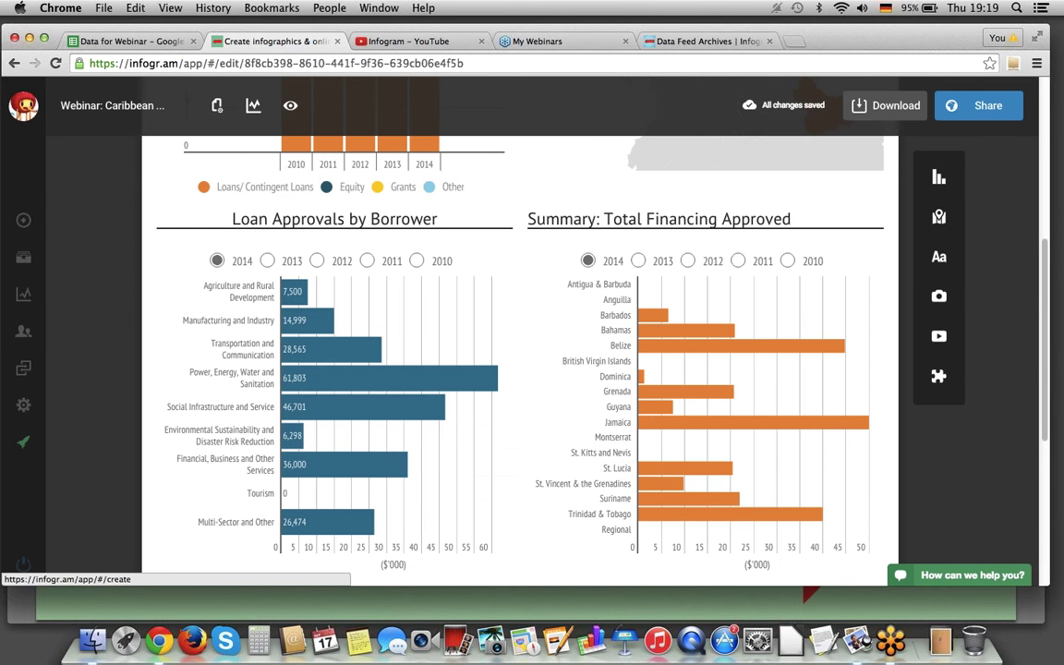
{"action": "left_click", "coordinate": [291, 109]}
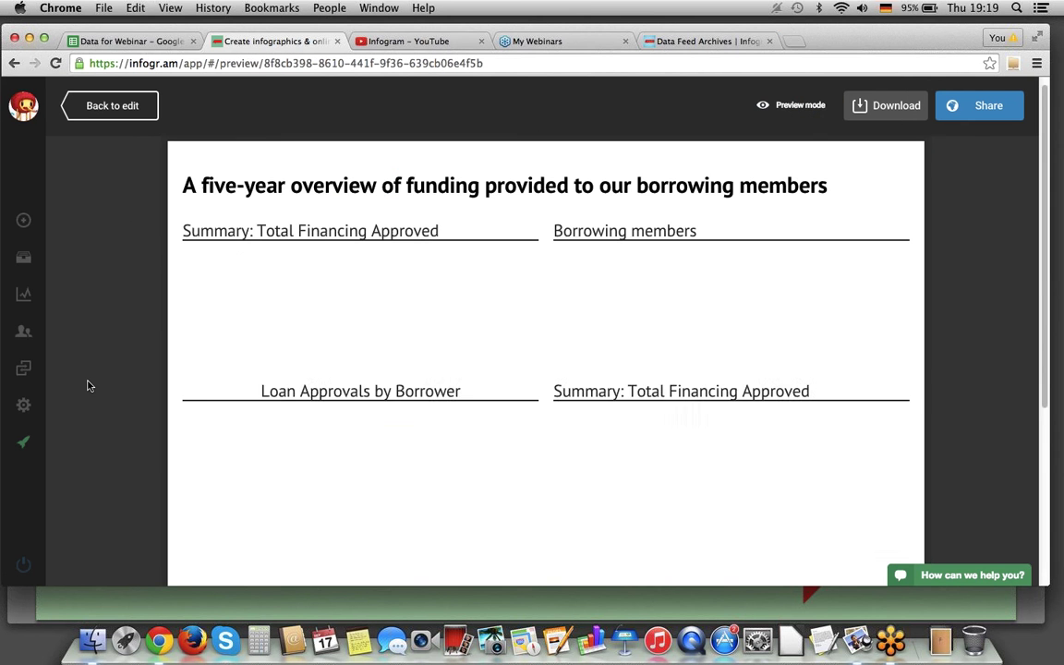
{"action": "scroll", "coordinate": [94, 456], "scroll_direction": "down", "scroll_amount": 15}
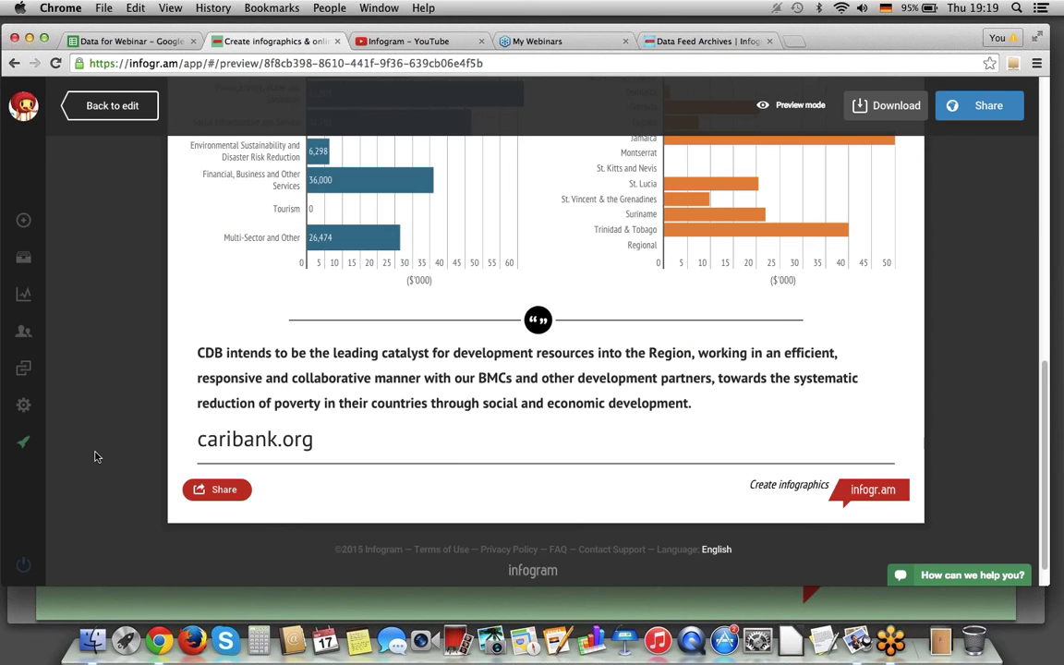
{"action": "scroll", "coordinate": [94, 453], "scroll_direction": "up", "scroll_amount": 15}
{"action": "scroll", "coordinate": [96, 452], "scroll_direction": "down", "scroll_amount": 5}
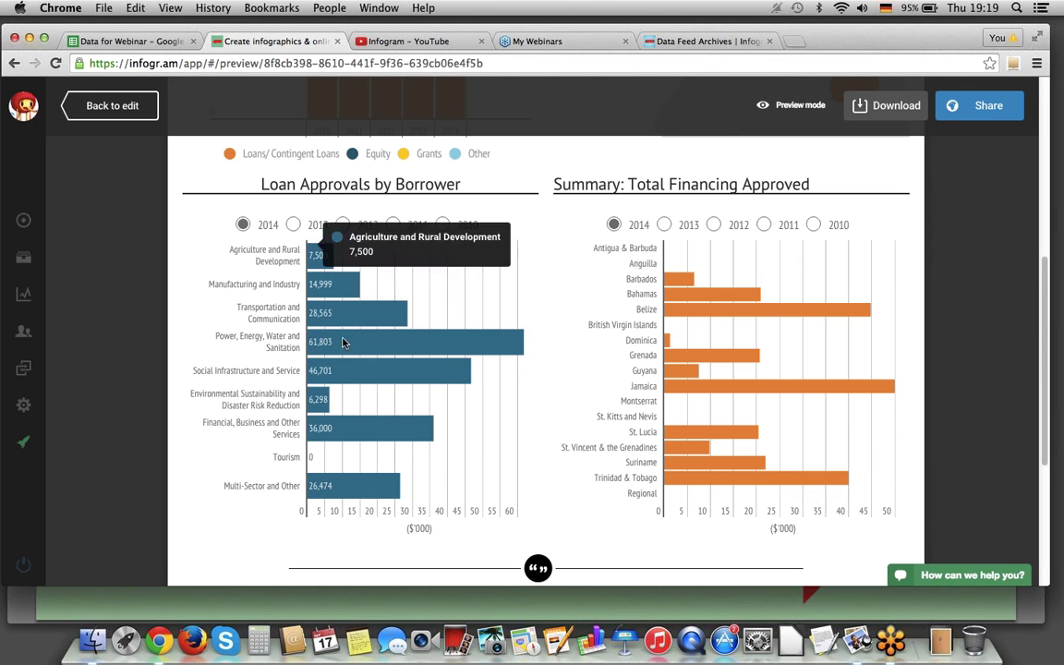
Switch the Loan Approvals by Borrower chart through 2013, 2012, 2011 and 2010, ending on 2012
{"action": "left_click", "coordinate": [293, 225]}
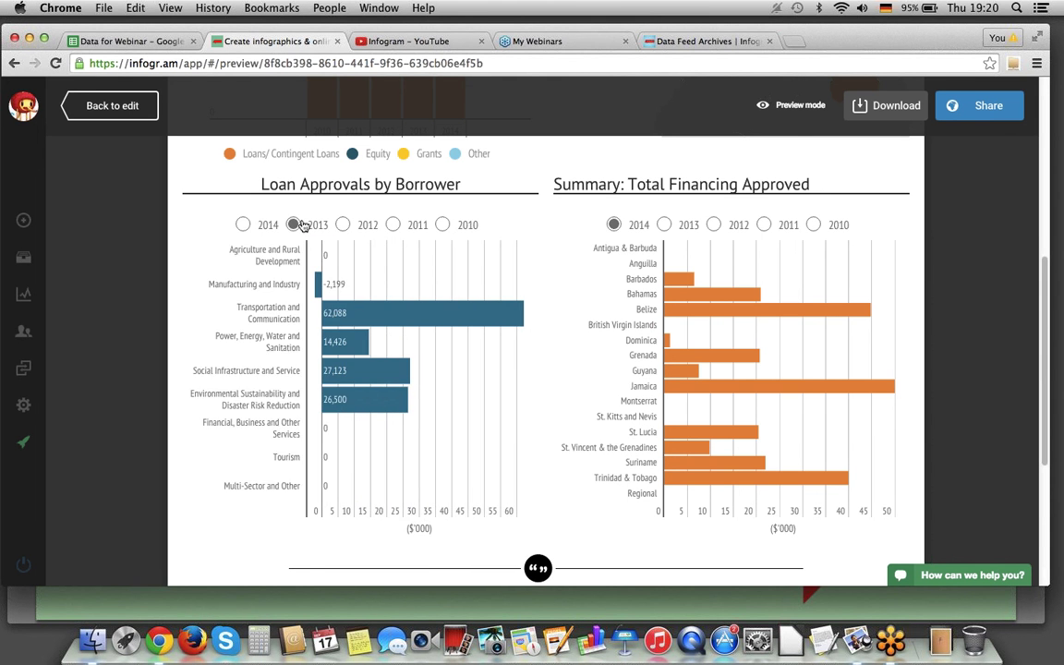
{"action": "left_click", "coordinate": [343, 226]}
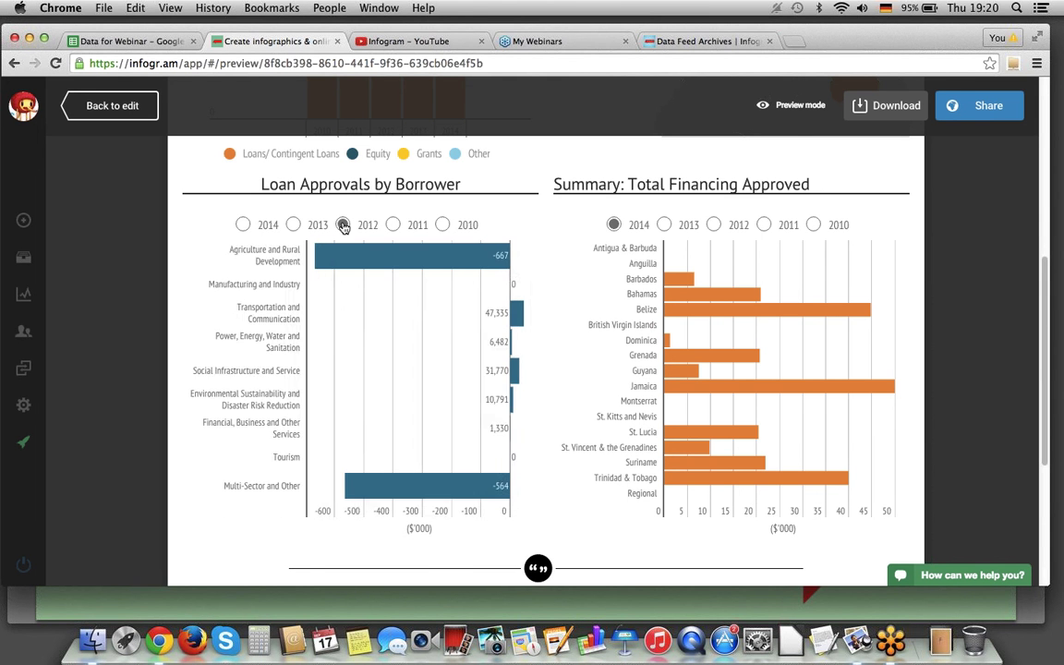
{"action": "left_click", "coordinate": [394, 225]}
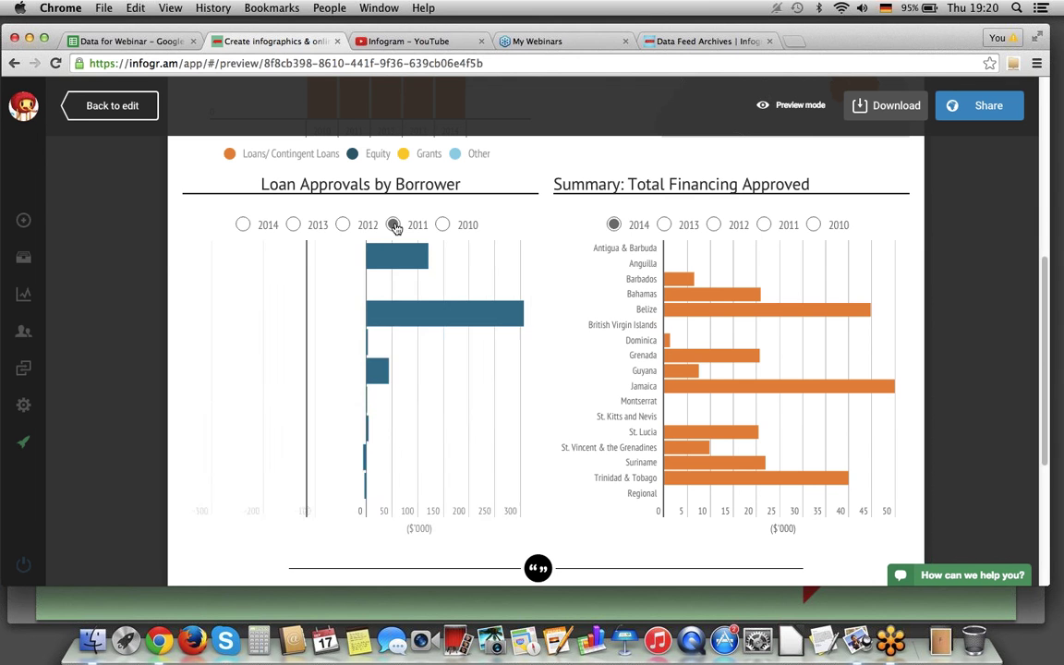
{"action": "left_click", "coordinate": [442, 226]}
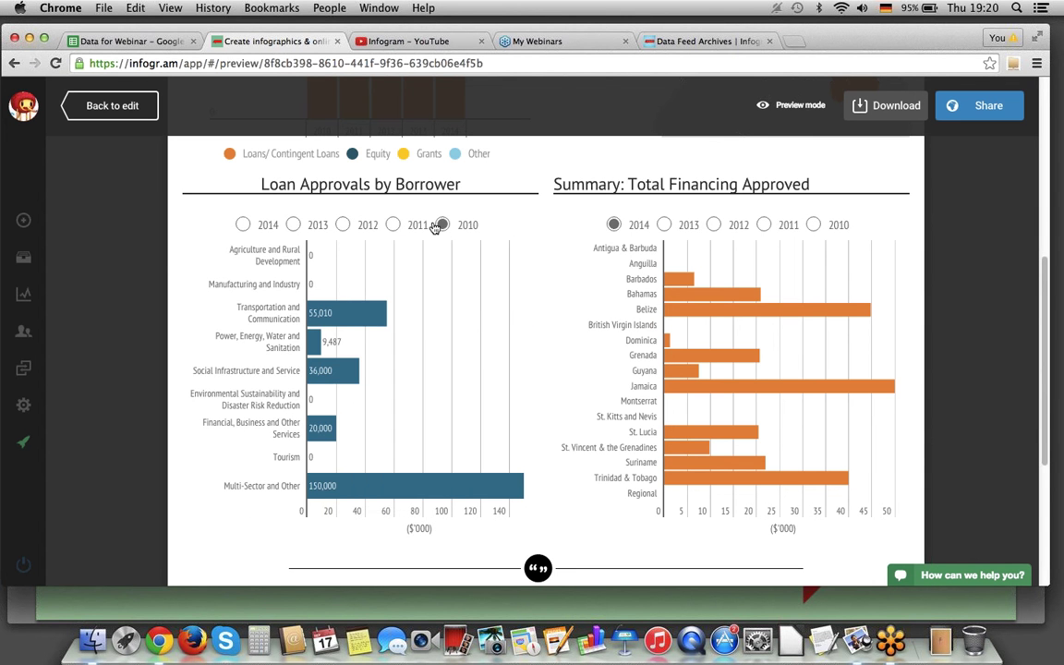
{"action": "left_click", "coordinate": [392, 226]}
{"action": "left_click", "coordinate": [346, 225]}
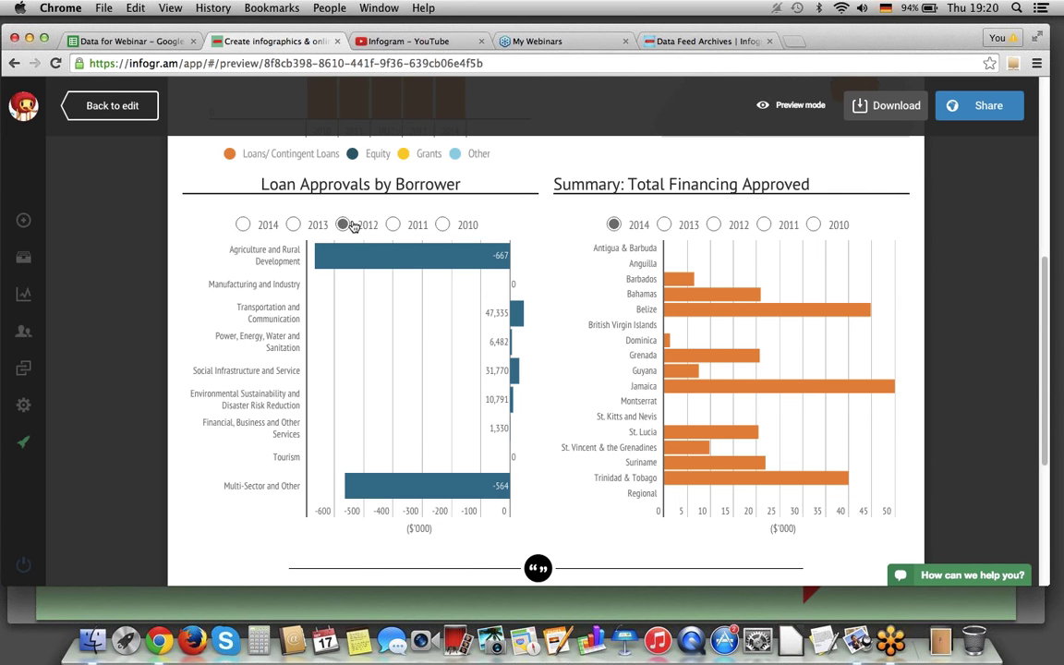
Switch the by-country Total Financing Approved bar chart through 2012, 2011 and 2010, ending on 2012
{"action": "left_click", "coordinate": [714, 226]}
{"action": "left_click", "coordinate": [765, 228]}
{"action": "left_click", "coordinate": [817, 227]}
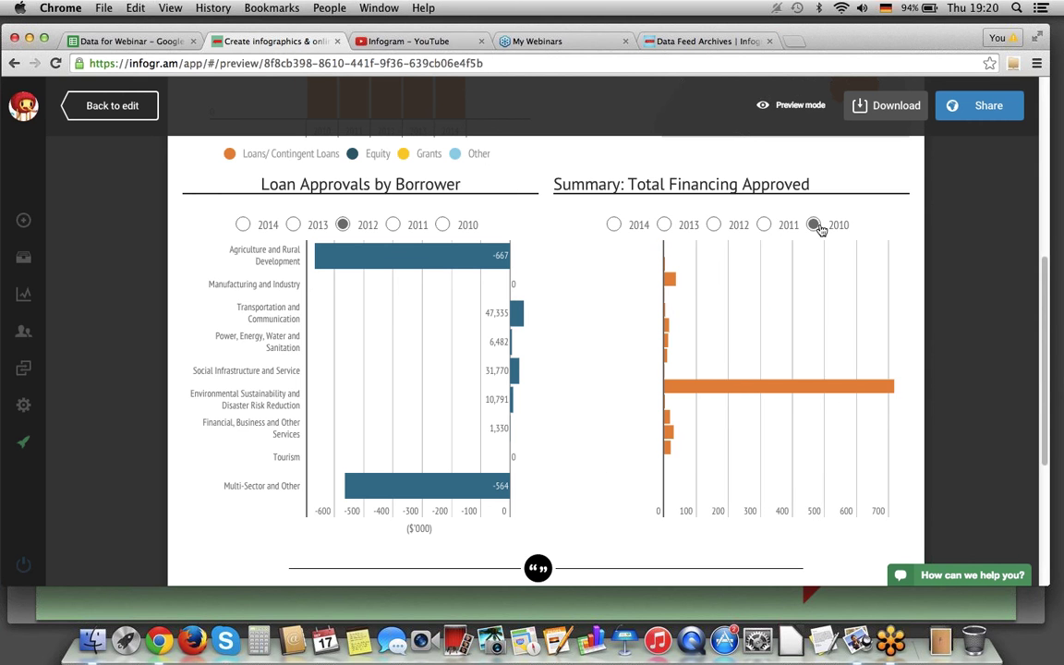
{"action": "left_click", "coordinate": [711, 226]}
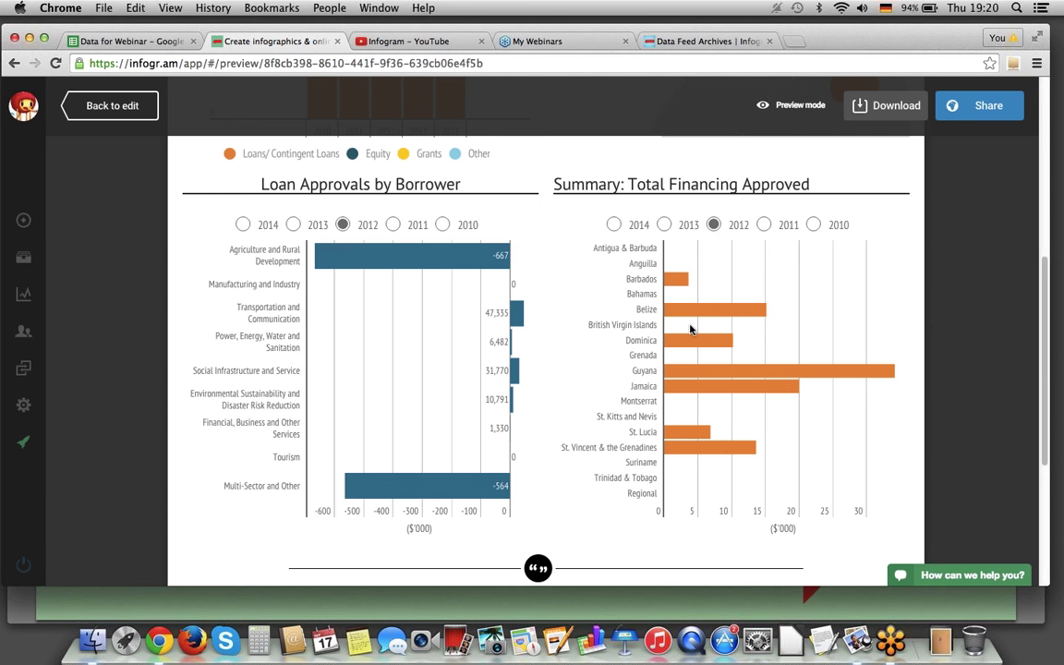
Review the rest of the preview with Loan Approvals by Borrower showing 2010, and return to edit mode
{"action": "scroll", "coordinate": [685, 360], "scroll_direction": "up", "scroll_amount": 5}
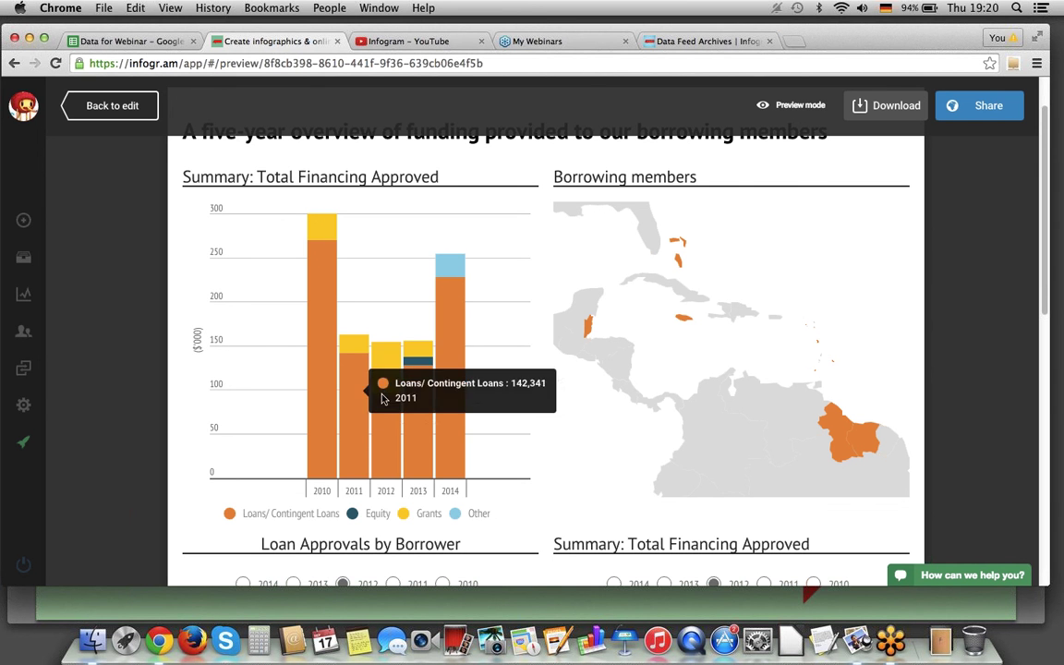
{"action": "scroll", "coordinate": [450, 426], "scroll_direction": "down", "scroll_amount": 8}
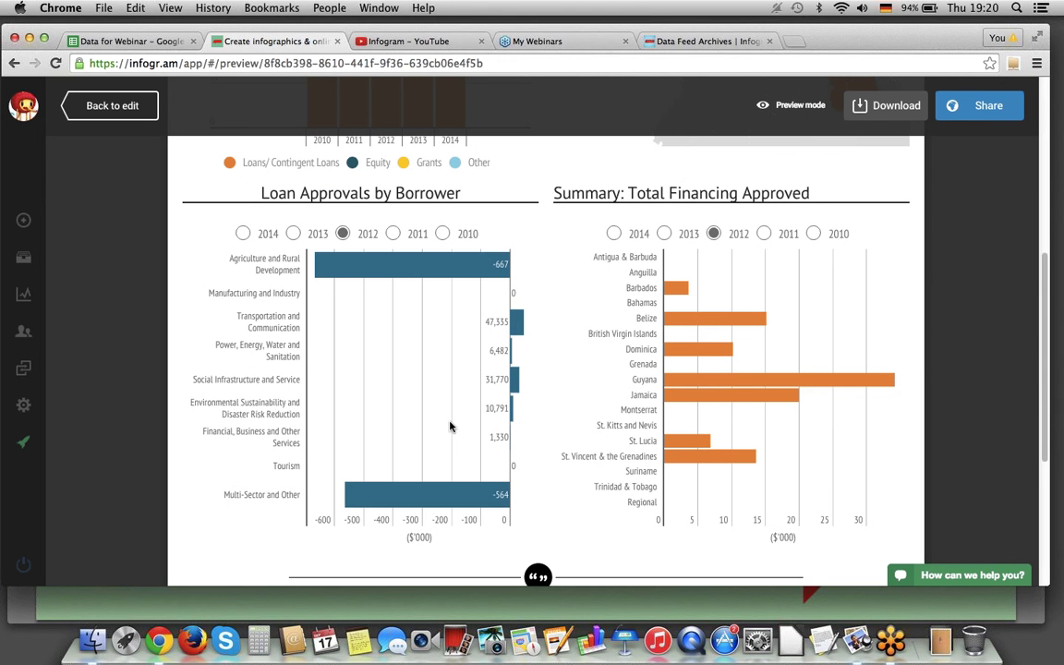
{"action": "left_click", "coordinate": [444, 233]}
{"action": "scroll", "coordinate": [445, 231], "scroll_direction": "down", "scroll_amount": 5}
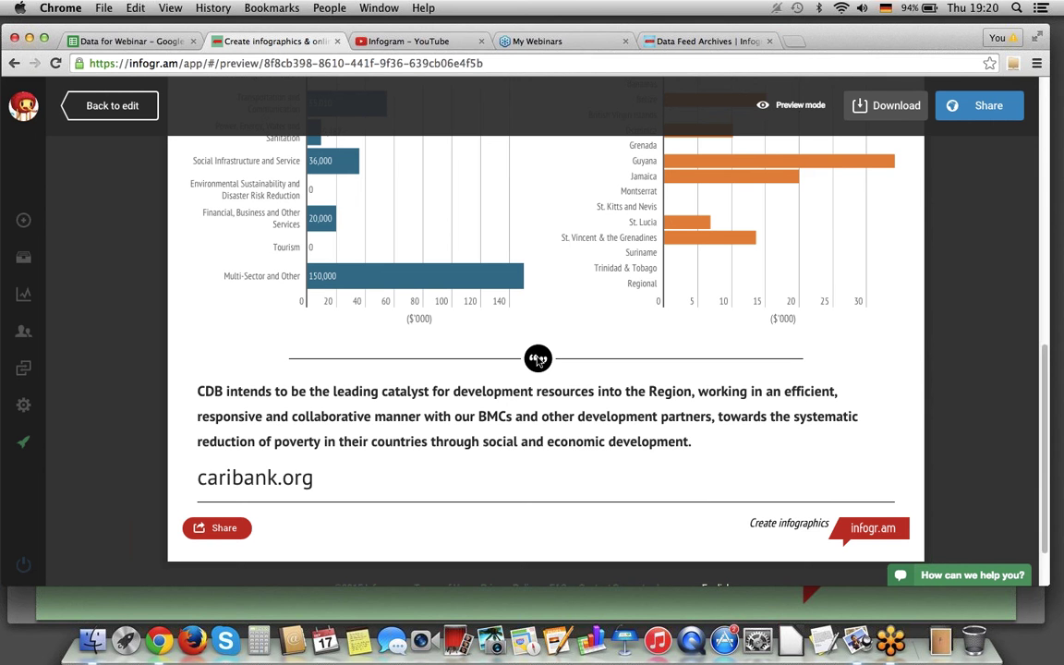
{"action": "scroll", "coordinate": [537, 360], "scroll_direction": "up", "scroll_amount": 15}
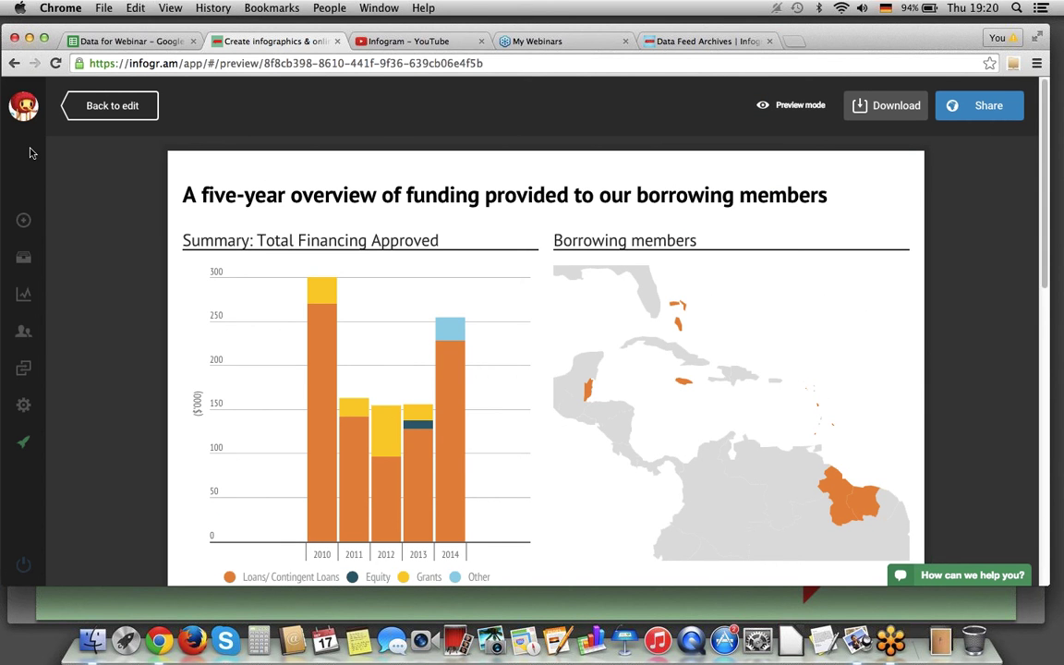
{"action": "left_click", "coordinate": [120, 109]}
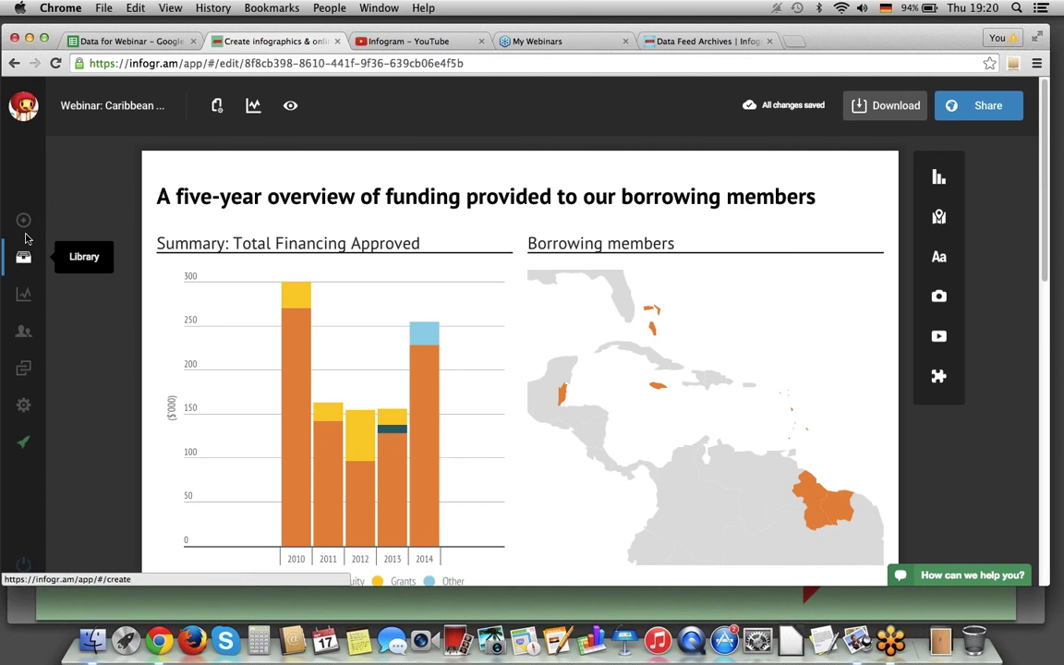
Open the Punjab school webinar infographic from the library and look at its admissions and enrollment charts
{"action": "left_click", "coordinate": [25, 257]}
{"action": "scroll", "coordinate": [312, 372], "scroll_direction": "down", "scroll_amount": 2}
{"action": "left_click", "coordinate": [803, 316]}
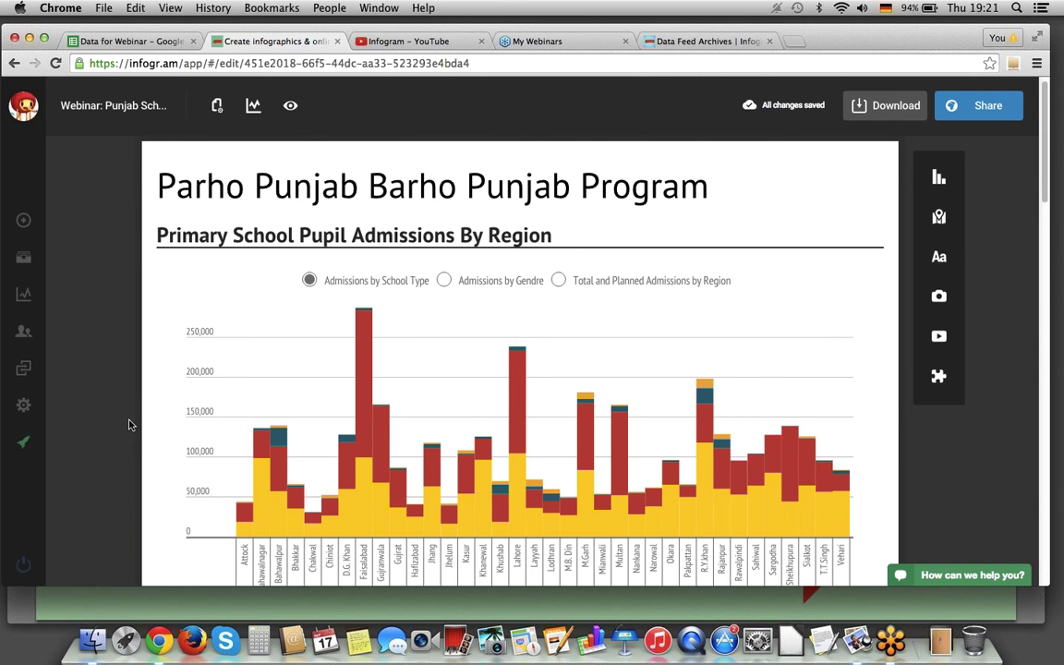
{"action": "scroll", "coordinate": [129, 425], "scroll_direction": "down", "scroll_amount": 1}
{"action": "scroll", "coordinate": [130, 425], "scroll_direction": "down", "scroll_amount": 3}
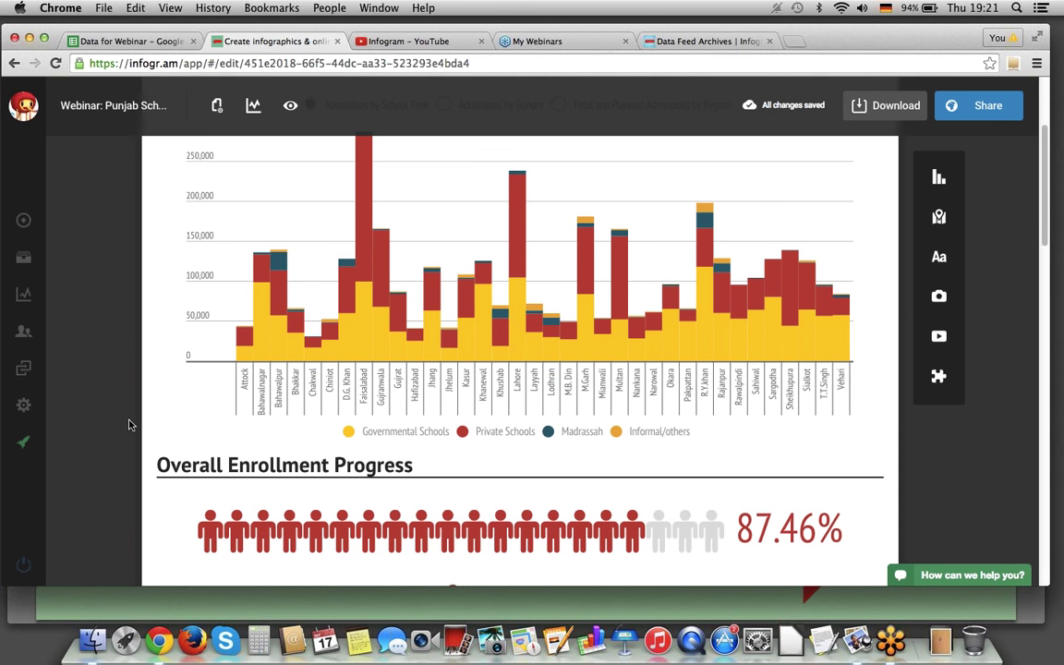
Switch to Google Sheets and review the school admission figures by district in the Admission Data sheet
{"action": "left_click", "coordinate": [125, 41]}
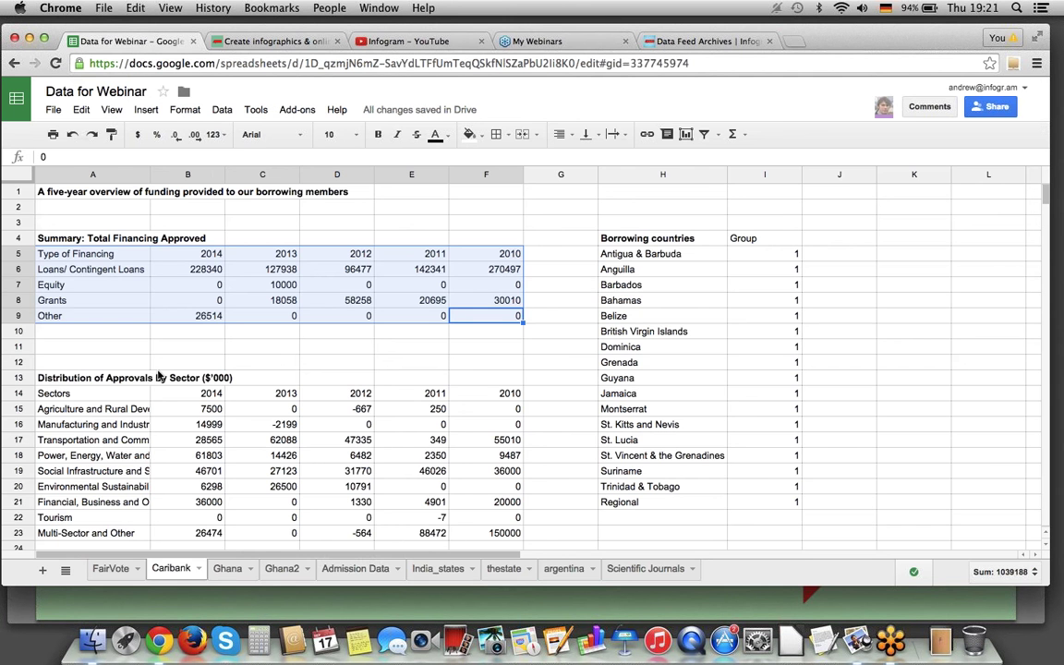
{"action": "left_click", "coordinate": [355, 568]}
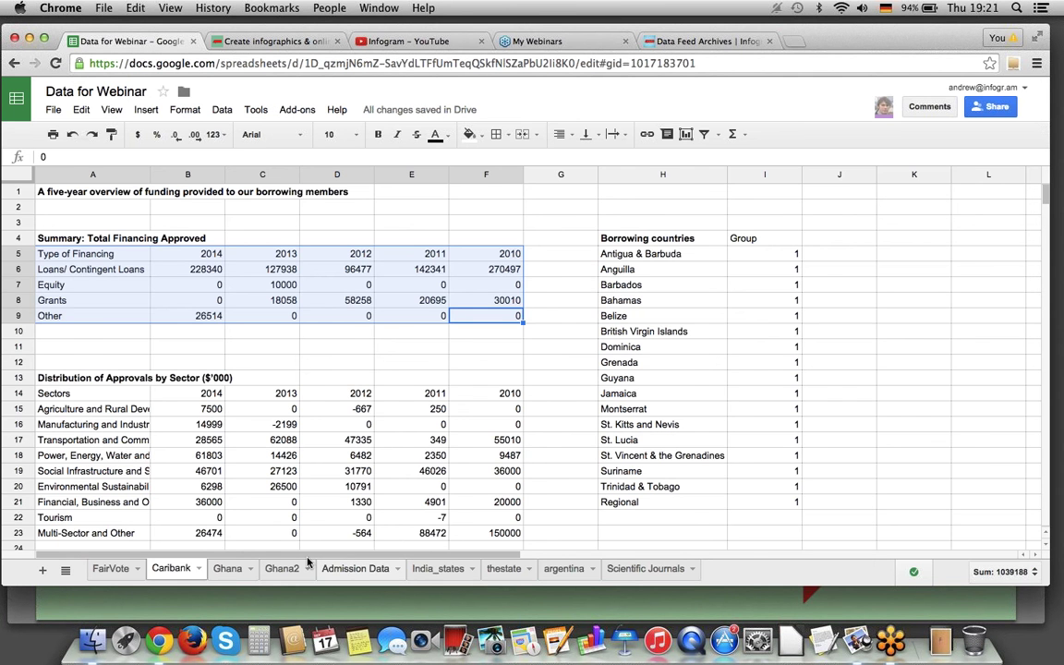
{"action": "scroll", "coordinate": [149, 440], "scroll_direction": "down", "scroll_amount": 8}
{"action": "scroll", "coordinate": [147, 440], "scroll_direction": "up", "scroll_amount": 5}
{"action": "scroll", "coordinate": [148, 443], "scroll_direction": "right", "scroll_amount": 10}
{"action": "scroll", "coordinate": [148, 443], "scroll_direction": "left", "scroll_amount": 10}
{"action": "scroll", "coordinate": [148, 442], "scroll_direction": "down", "scroll_amount": 1}
{"action": "scroll", "coordinate": [148, 442], "scroll_direction": "up", "scroll_amount": 3}
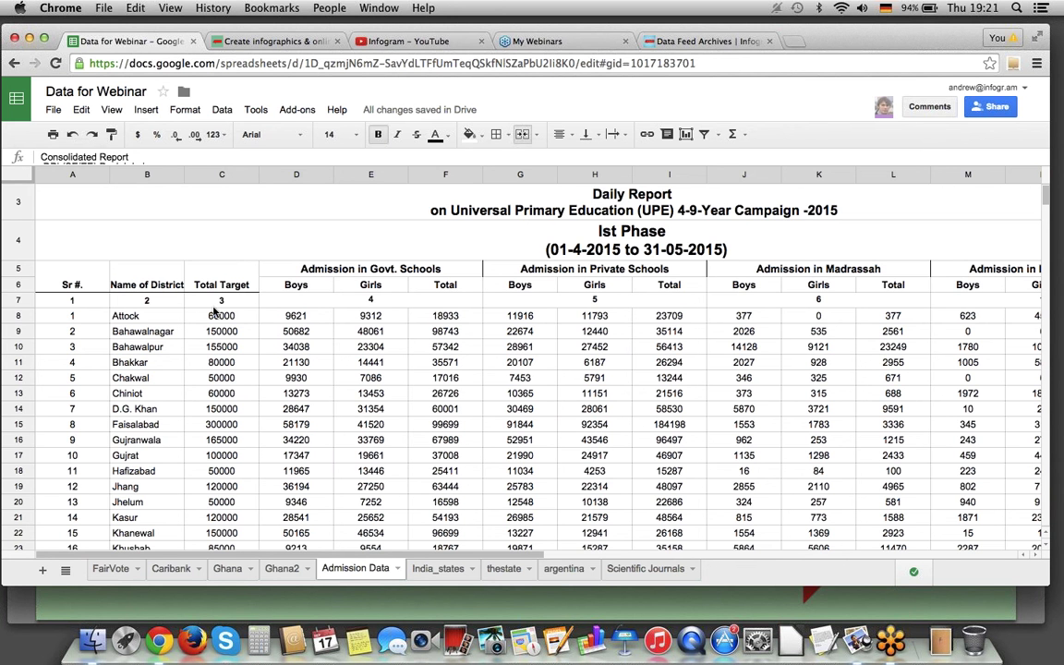
Return to the Punjab infographic in Infogram and examine the Primary School Pupil Admissions By Region chart
{"action": "left_click", "coordinate": [277, 42]}
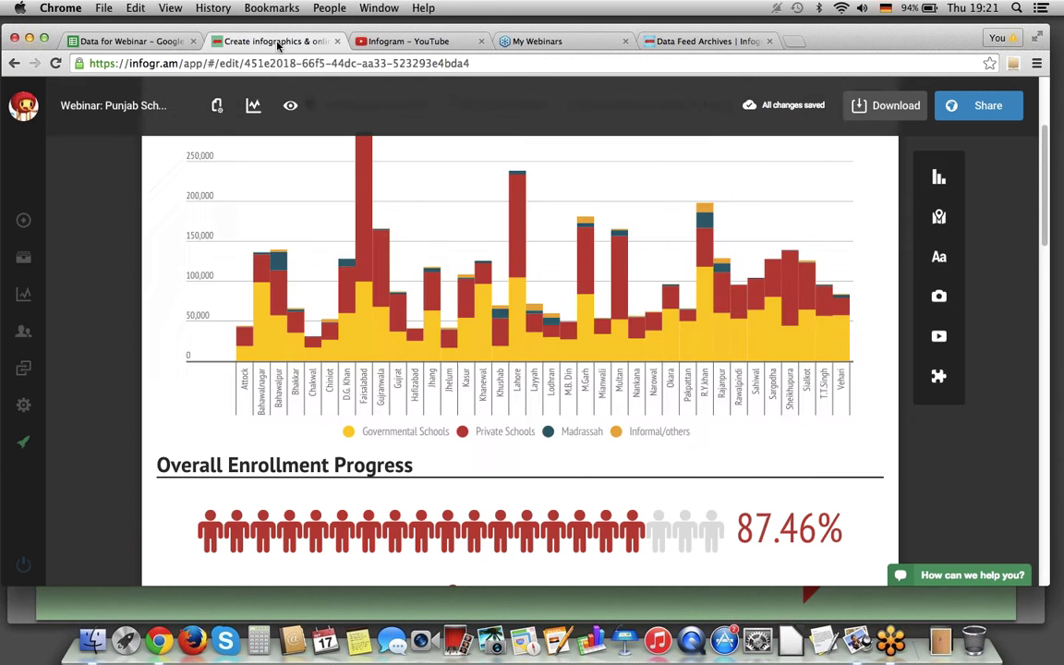
{"action": "scroll", "coordinate": [104, 217], "scroll_direction": "up", "scroll_amount": 3}
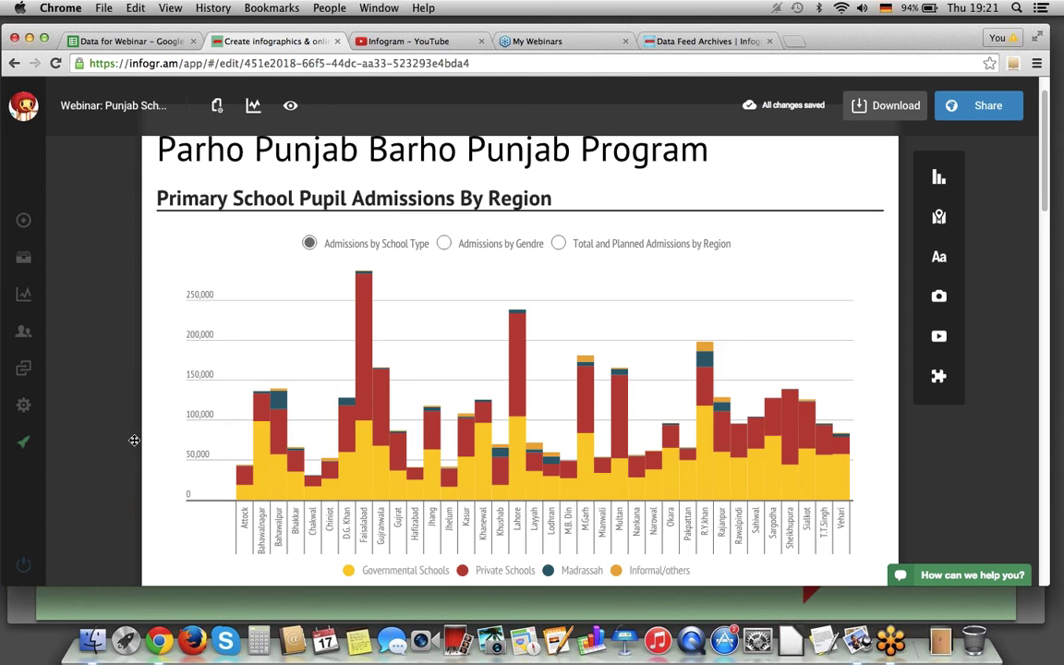
{"action": "scroll", "coordinate": [400, 472], "scroll_direction": "down", "scroll_amount": 3}
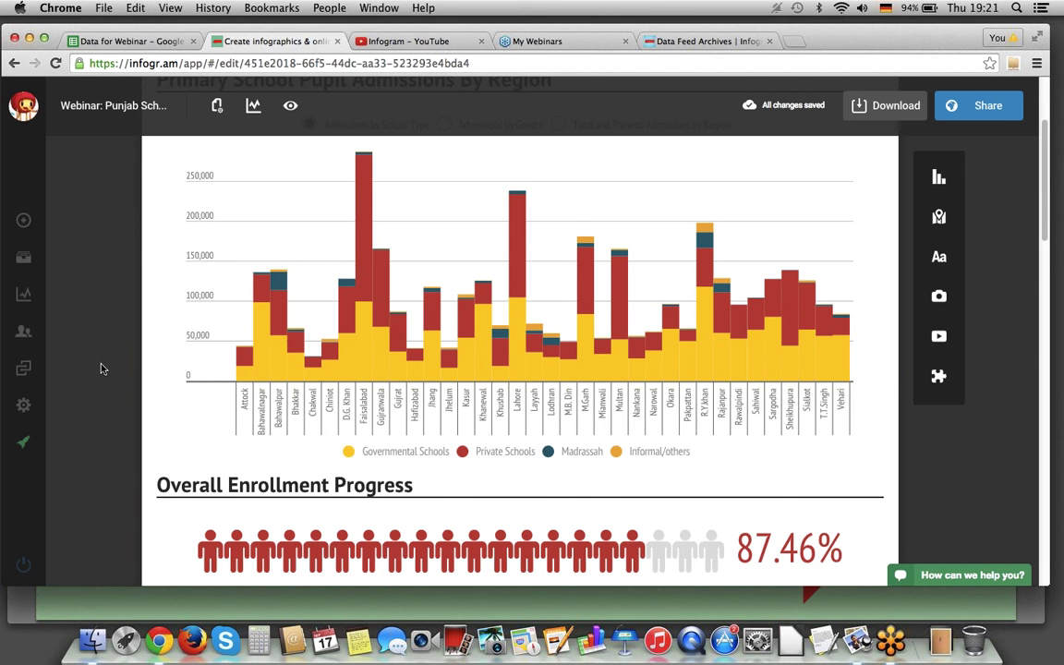
{"action": "scroll", "coordinate": [167, 161], "scroll_direction": "up", "scroll_amount": 2}
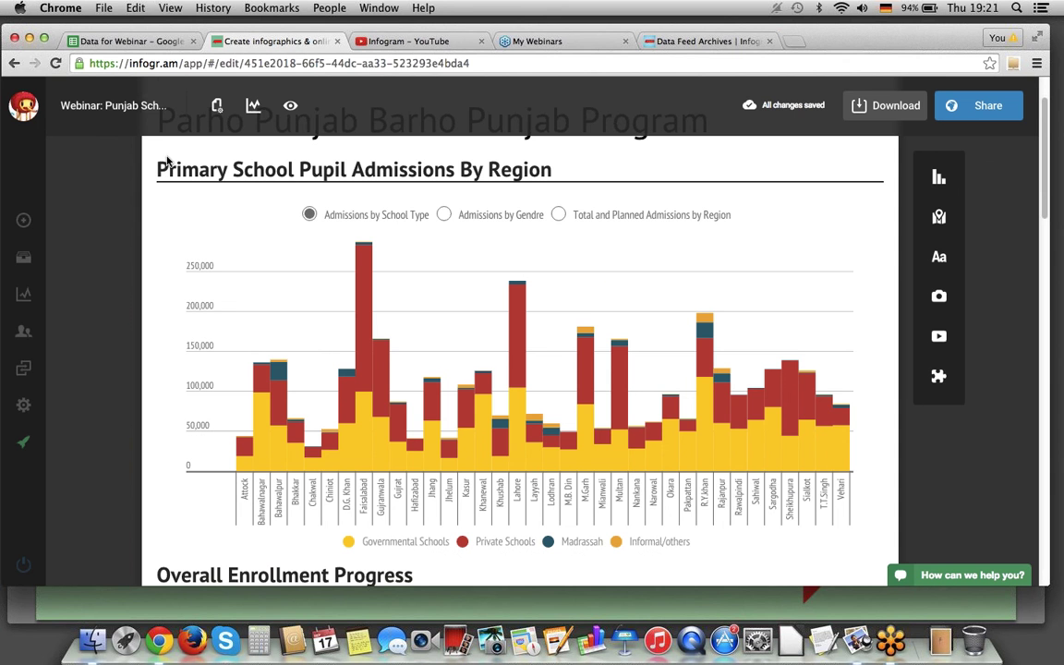
Preview the infographic and compare Primary School Pupil Admissions By Region by School Type, by Gendre, and as Total and Planned Admissions
{"action": "left_click", "coordinate": [289, 105]}
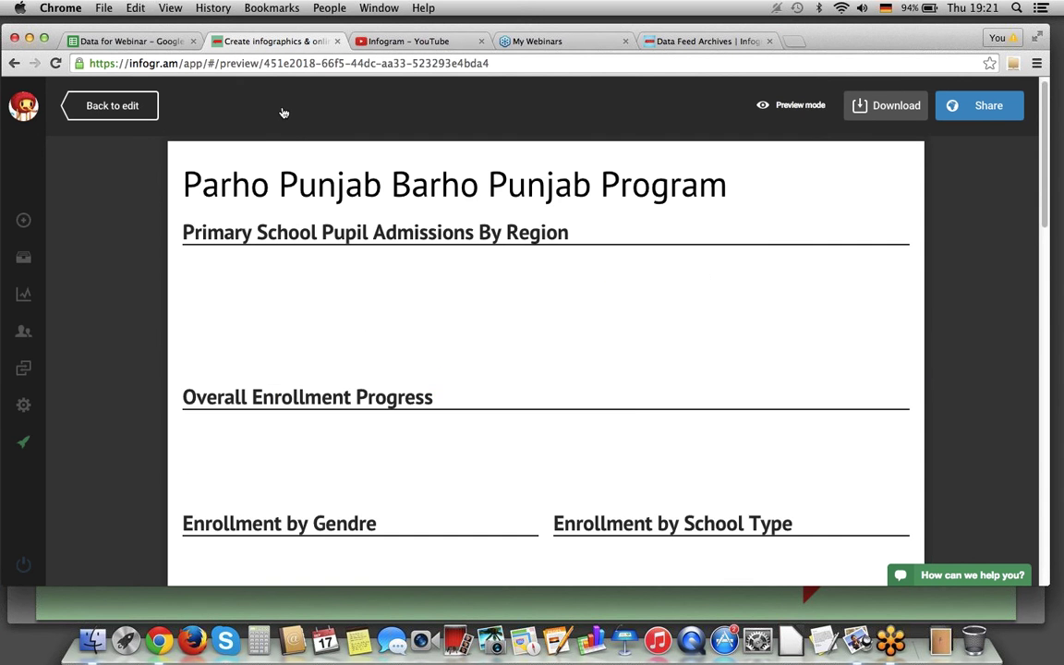
{"action": "scroll", "coordinate": [377, 322], "scroll_direction": "down", "scroll_amount": 1}
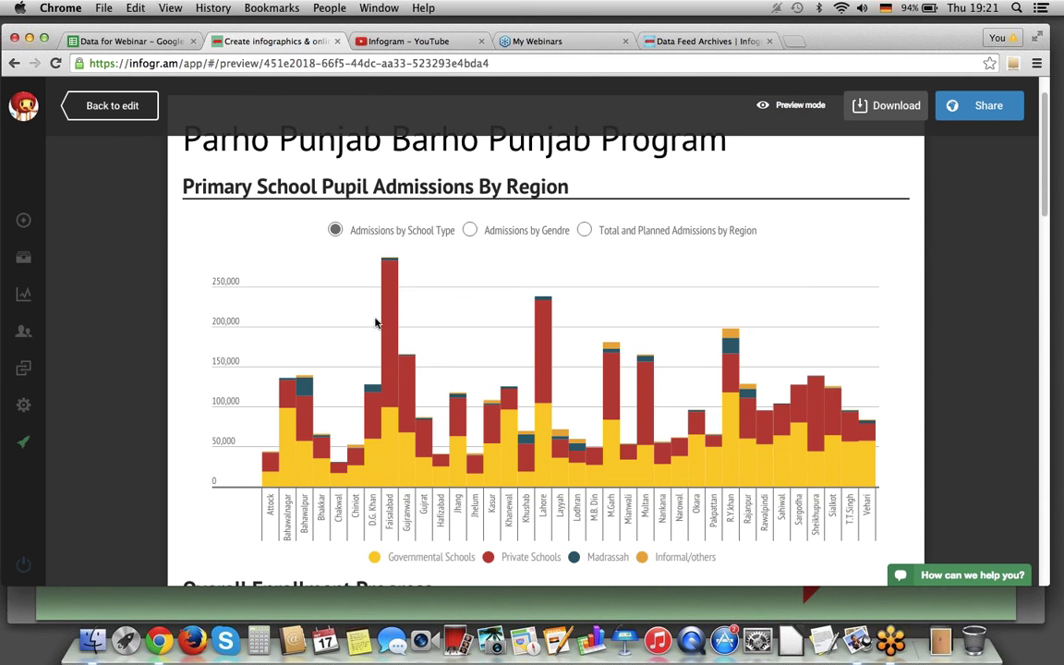
{"action": "left_click", "coordinate": [470, 230]}
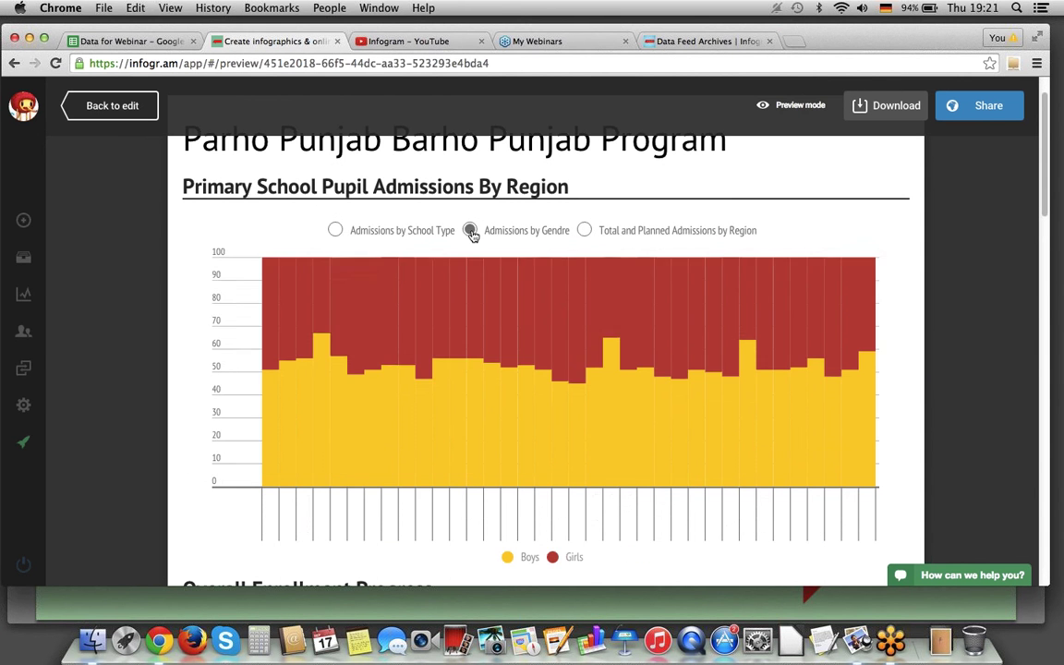
{"action": "left_click", "coordinate": [335, 233]}
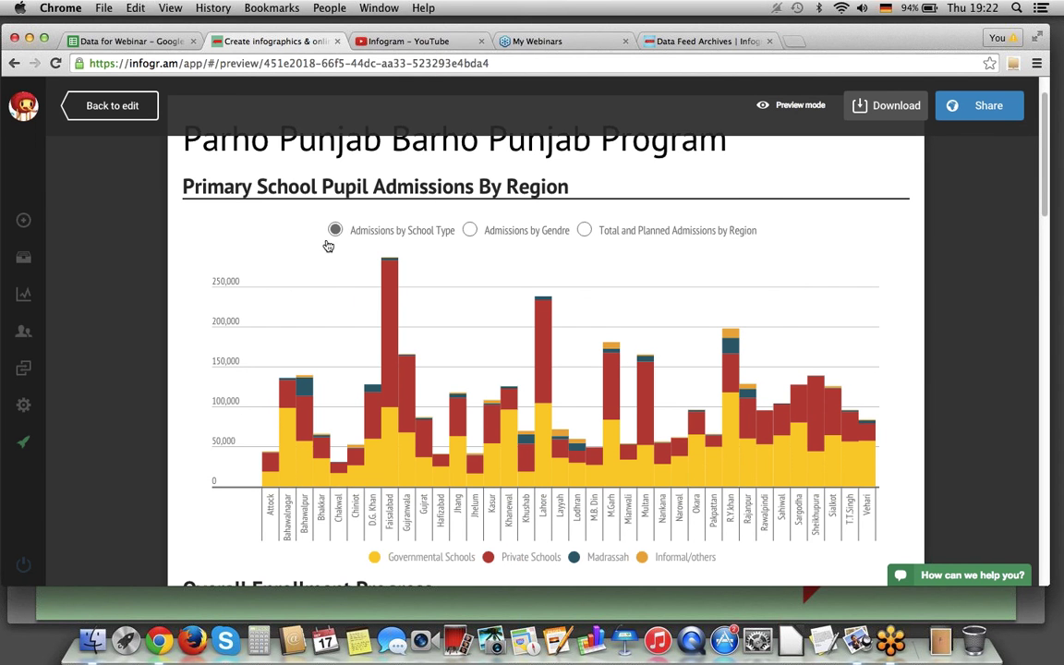
{"action": "mouse_move", "coordinate": [367, 431]}
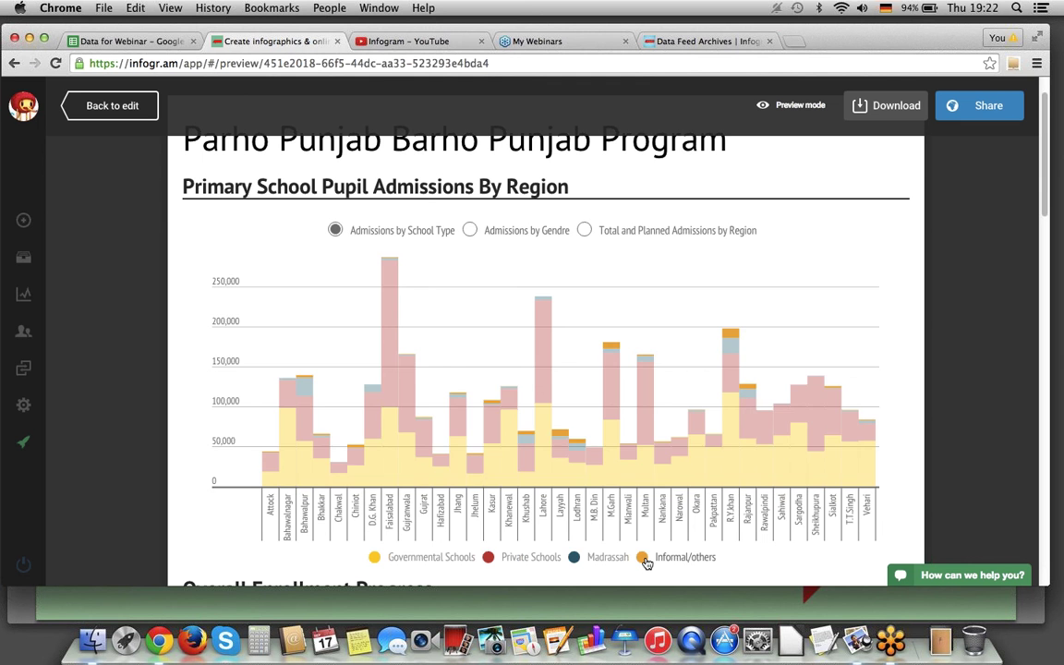
{"action": "left_click", "coordinate": [470, 230]}
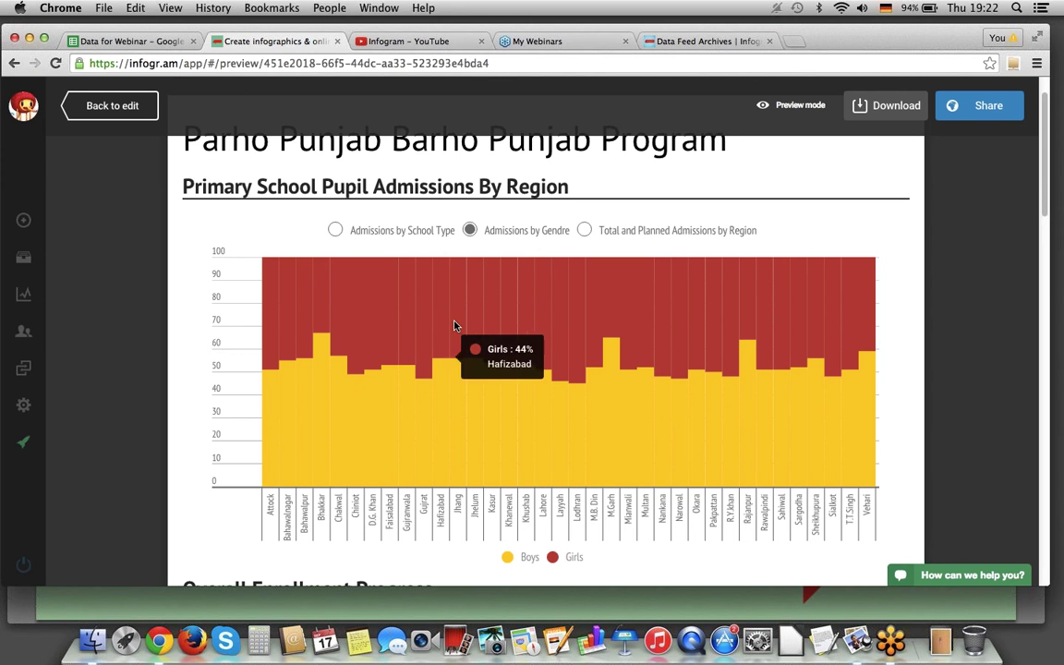
{"action": "left_click", "coordinate": [586, 232]}
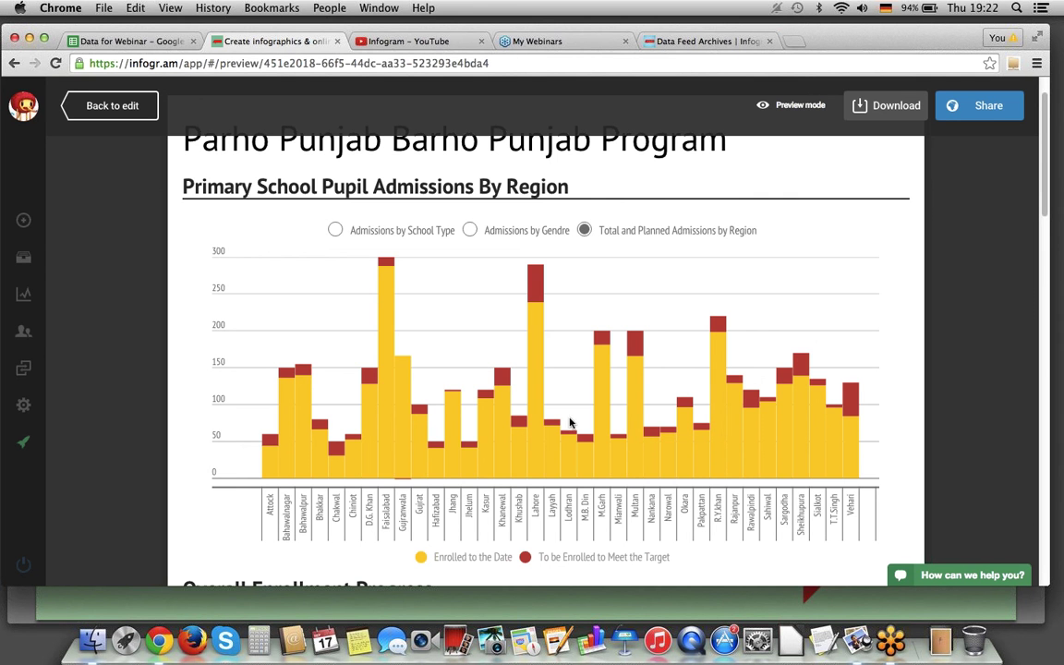
Return to edit mode, open the data of the Primary School Pupil Admissions By Region chart and review Sheet1, Sheet2 and Sheet3
{"action": "left_click", "coordinate": [112, 105]}
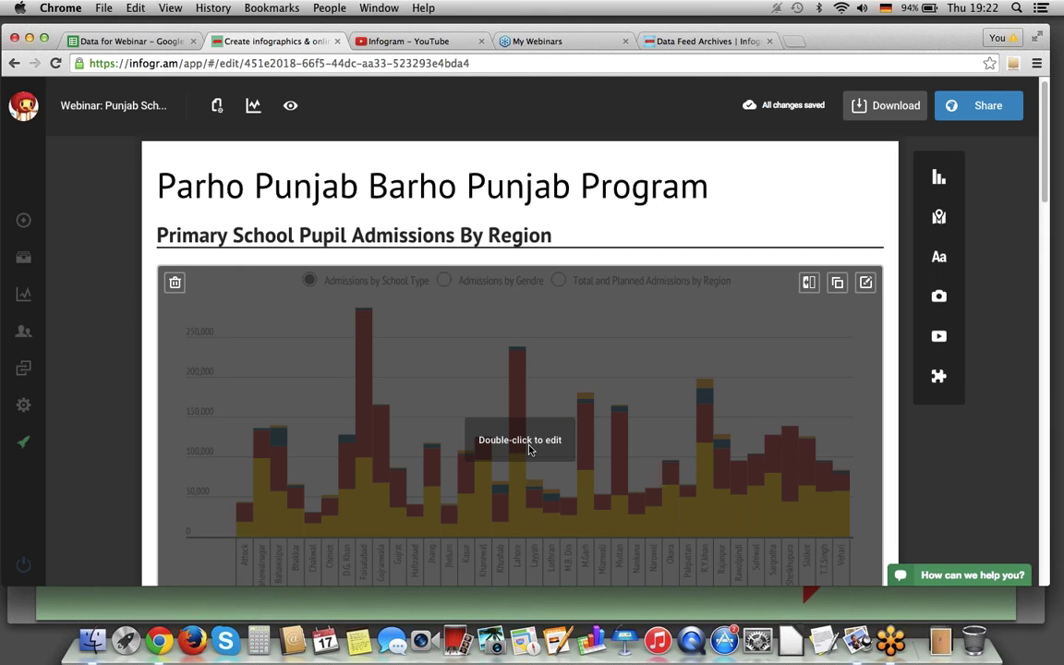
{"action": "double_click", "coordinate": [529, 449]}
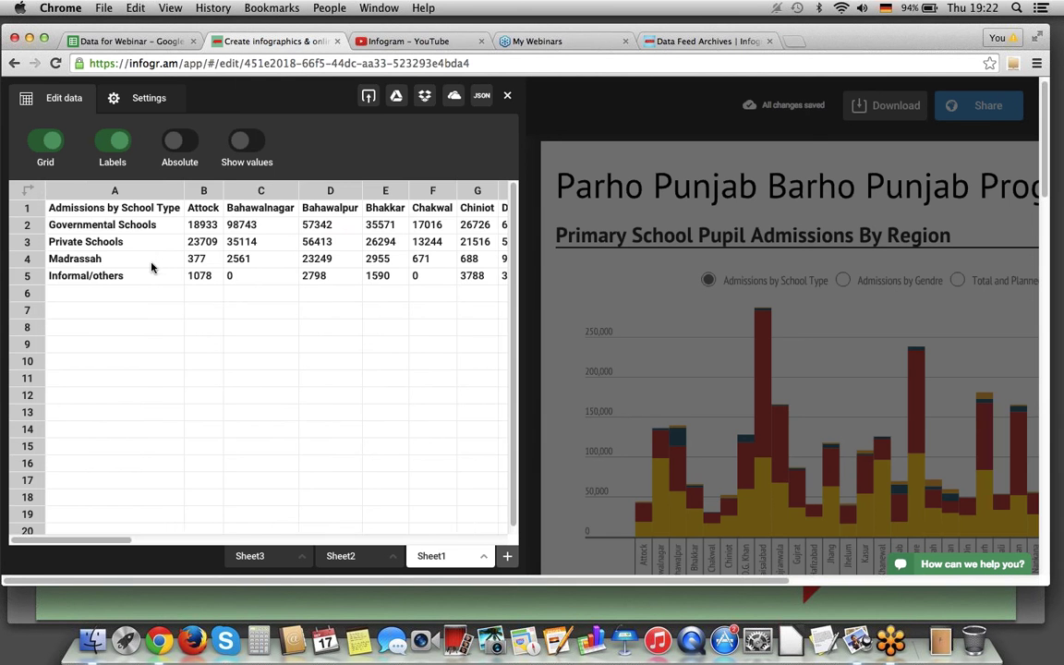
{"action": "scroll", "coordinate": [152, 262], "scroll_direction": "right", "scroll_amount": 15}
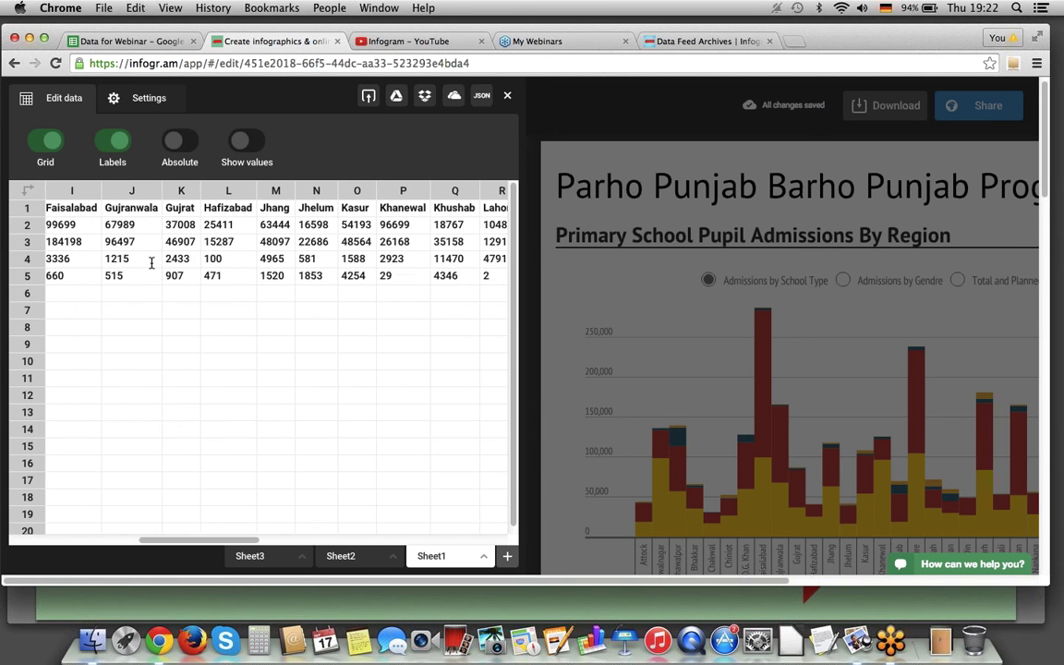
{"action": "scroll", "coordinate": [151, 263], "scroll_direction": "right", "scroll_amount": 3}
{"action": "scroll", "coordinate": [152, 265], "scroll_direction": "left", "scroll_amount": 20}
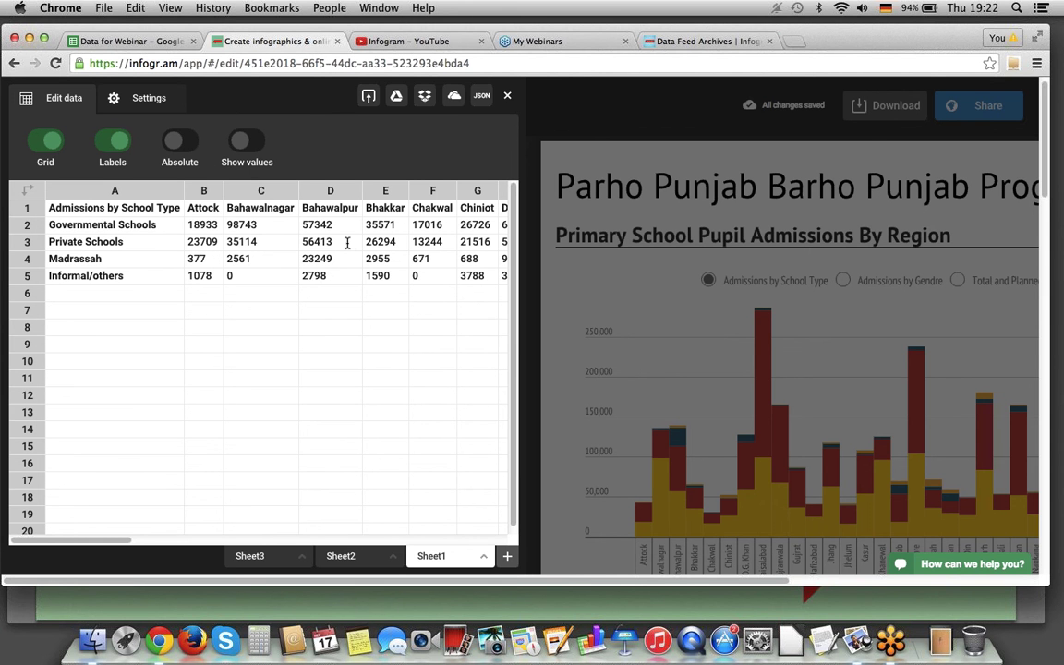
{"action": "left_click", "coordinate": [340, 556]}
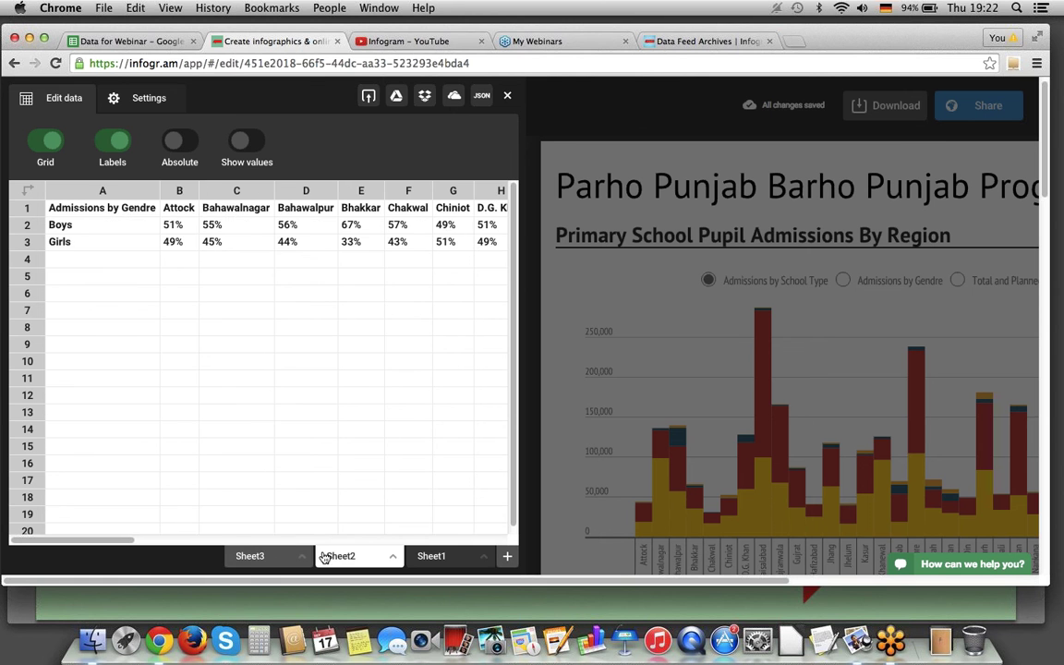
{"action": "left_click", "coordinate": [249, 556]}
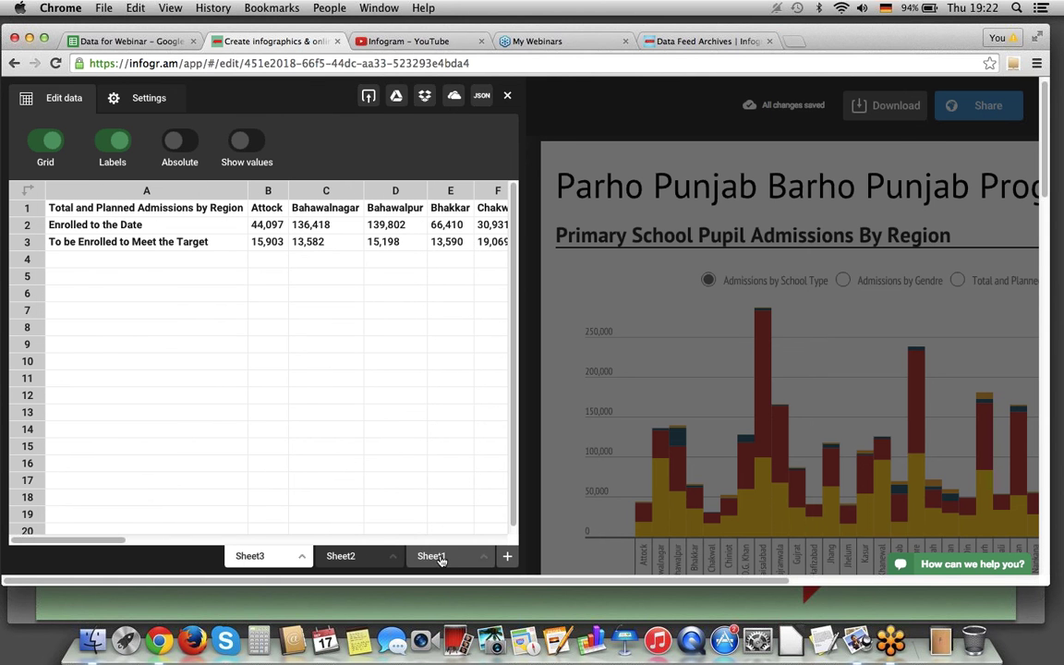
Add a new spreadsheet to the chart and clear its sample data in rows 2 to 7, columns A to F
{"action": "left_click", "coordinate": [507, 558]}
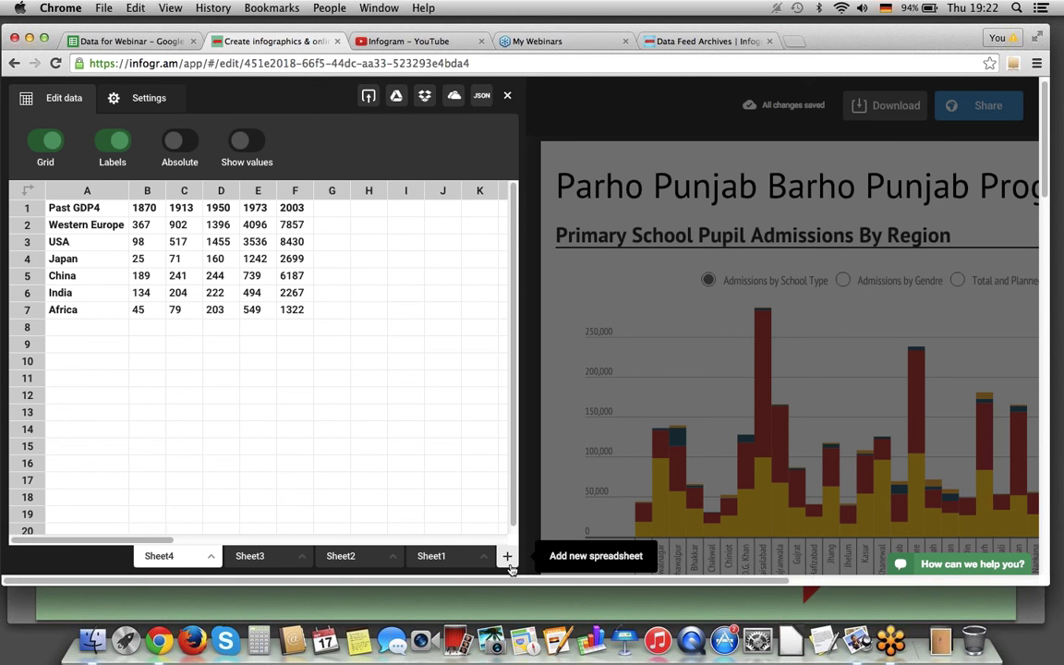
{"action": "left_click", "coordinate": [287, 314]}
{"action": "key", "text": "shift+Left"}
{"action": "key", "text": "shift+Left"}
{"action": "key", "text": "shift+Left"}
{"action": "key", "text": "shift+Left"}
{"action": "key", "text": "shift+Up"}
{"action": "key", "text": "shift+Up"}
{"action": "key", "text": "shift+Left"}
{"action": "key", "text": "shift+Up"}
{"action": "key", "text": "shift+Up"}
{"action": "key", "text": "shift+Up"}
{"action": "key", "text": "Delete"}
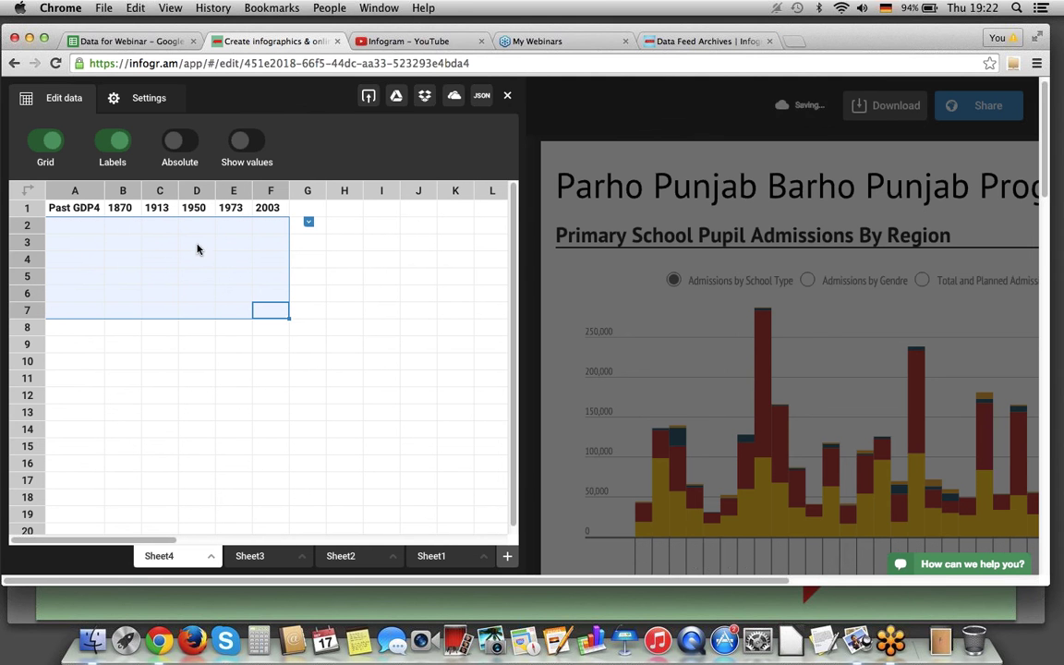
Look at Sheet1 again, return to Sheet4 and delete that sheet from the chart data
{"action": "left_click", "coordinate": [487, 557]}
{"action": "left_click", "coordinate": [485, 557]}
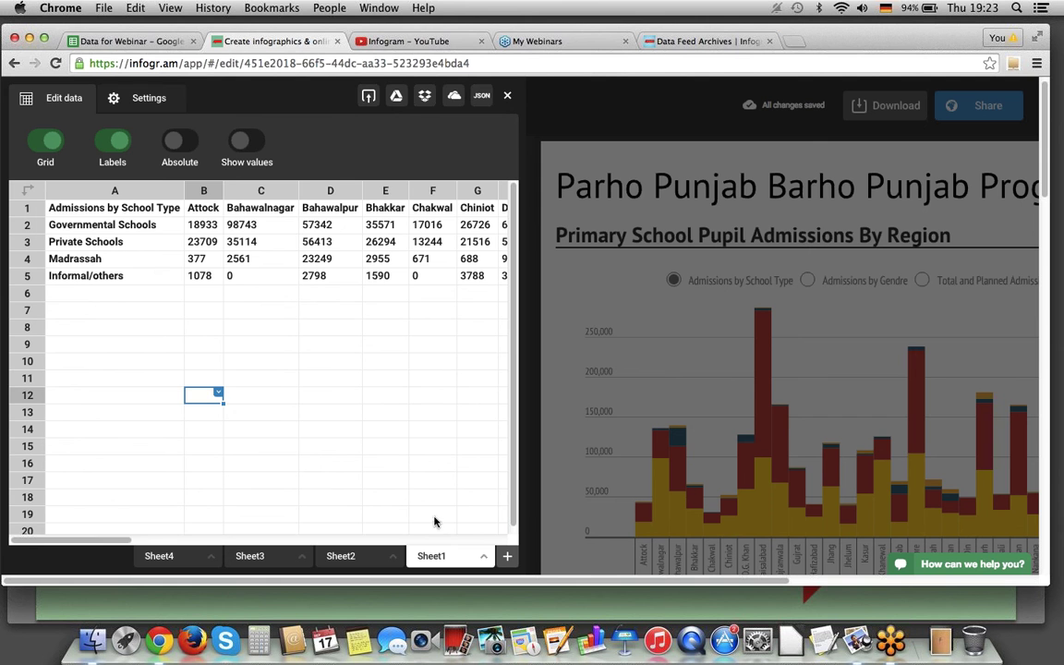
{"action": "left_click", "coordinate": [162, 559]}
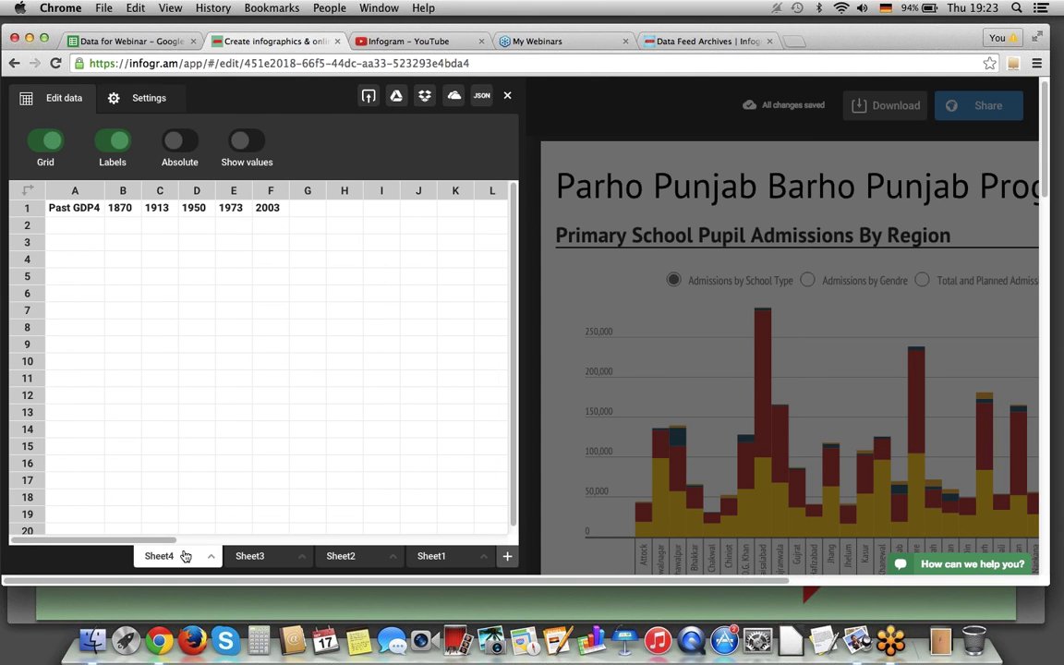
{"action": "left_click", "coordinate": [210, 560]}
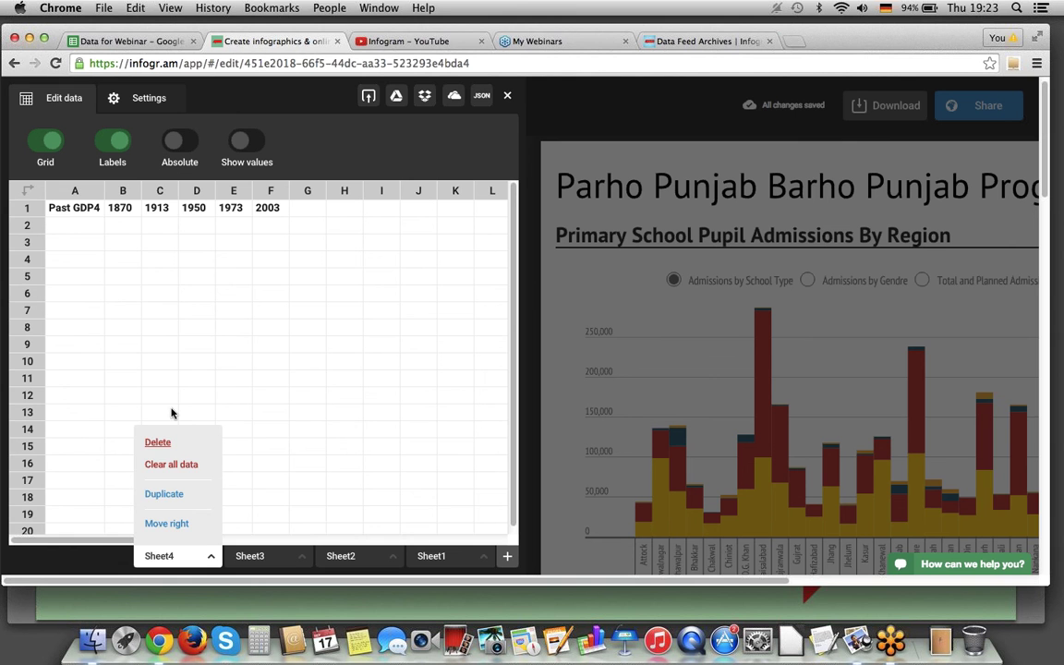
Show the editing options for column A in Sheet3, the Total and Planned Admissions by Region data
{"action": "right_click", "coordinate": [197, 196]}
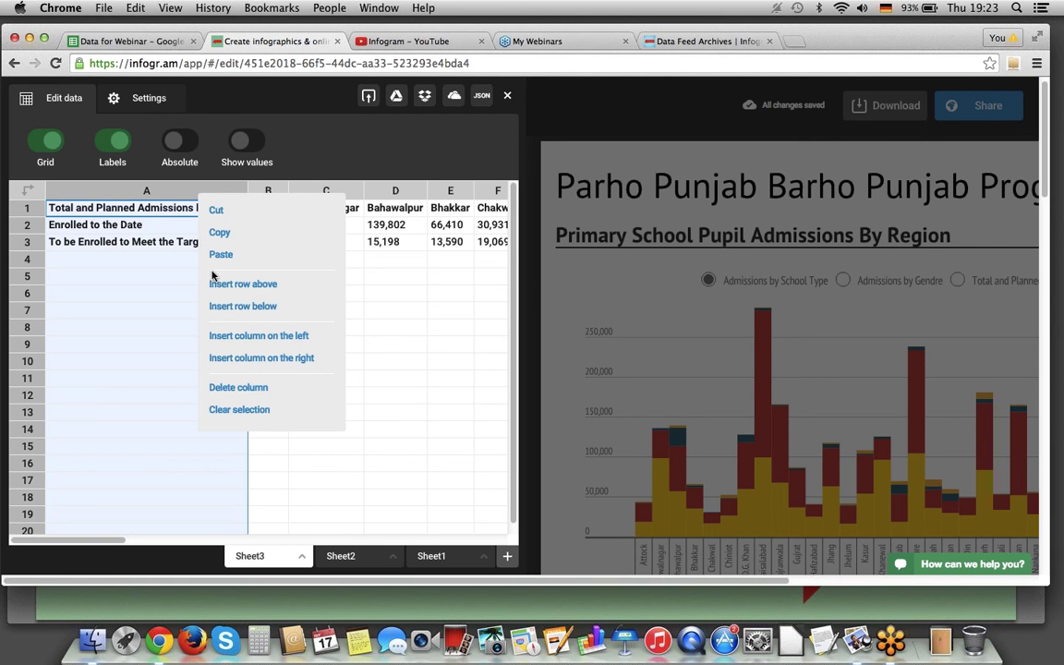
Review the chart settings of the Primary School Pupil Admissions stacked column chart and close its editor
{"action": "left_click", "coordinate": [108, 362]}
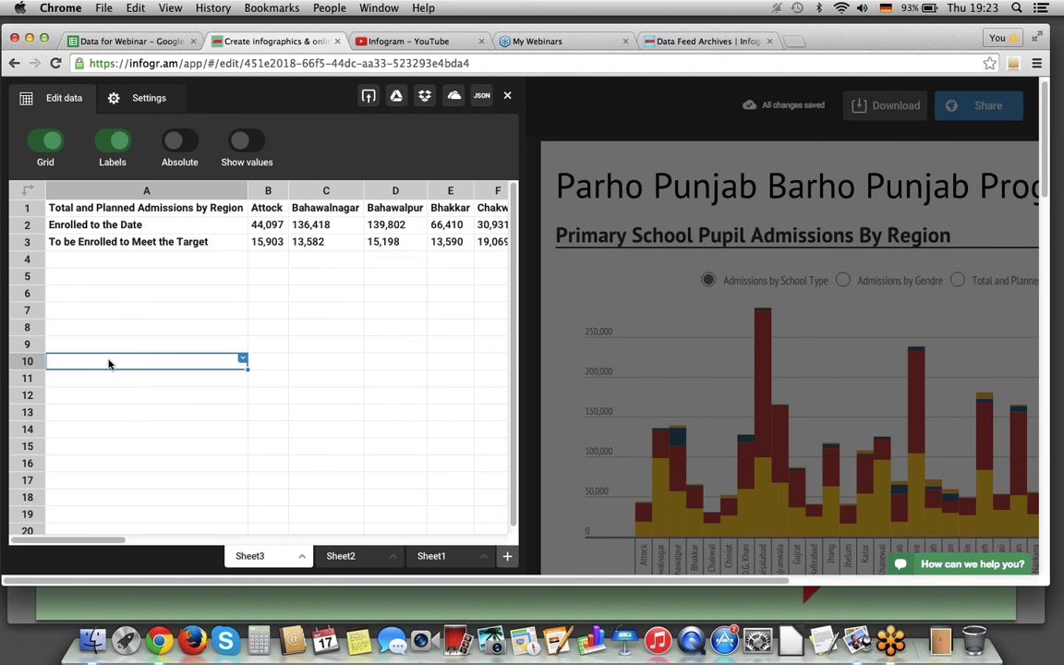
{"action": "left_click", "coordinate": [143, 98]}
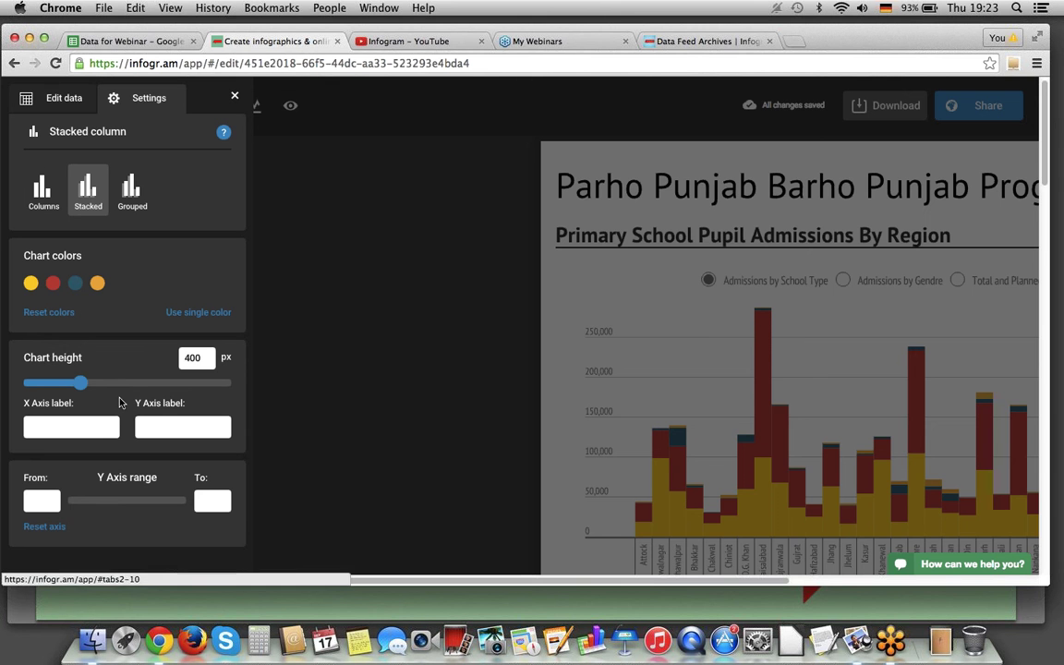
{"action": "scroll", "coordinate": [139, 416], "scroll_direction": "down", "scroll_amount": 3}
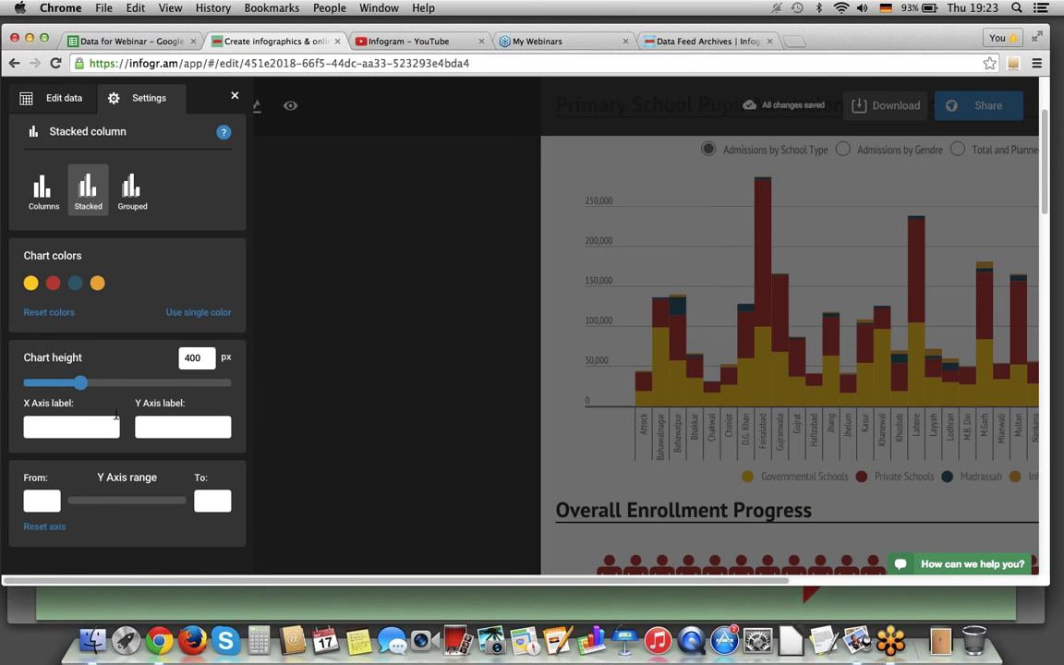
{"action": "left_click", "coordinate": [61, 98]}
{"action": "key", "text": "Escape"}
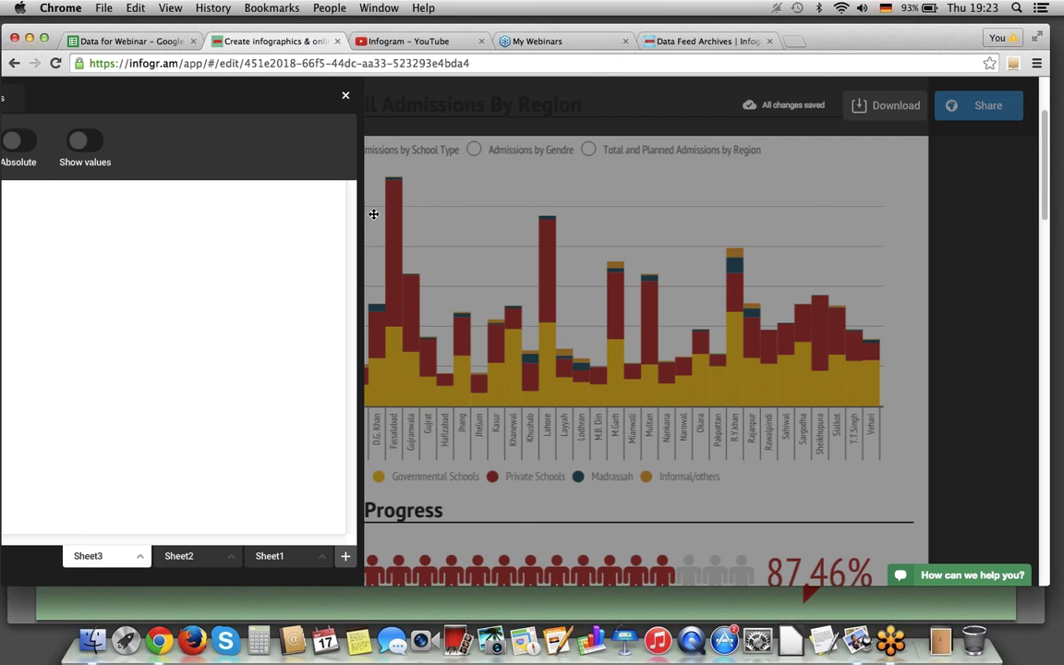
Inspect the data sheet and shape settings of the Overall Enrollment Progress pictorial bar, leaving them as they are
{"action": "scroll", "coordinate": [106, 445], "scroll_direction": "down", "scroll_amount": 3}
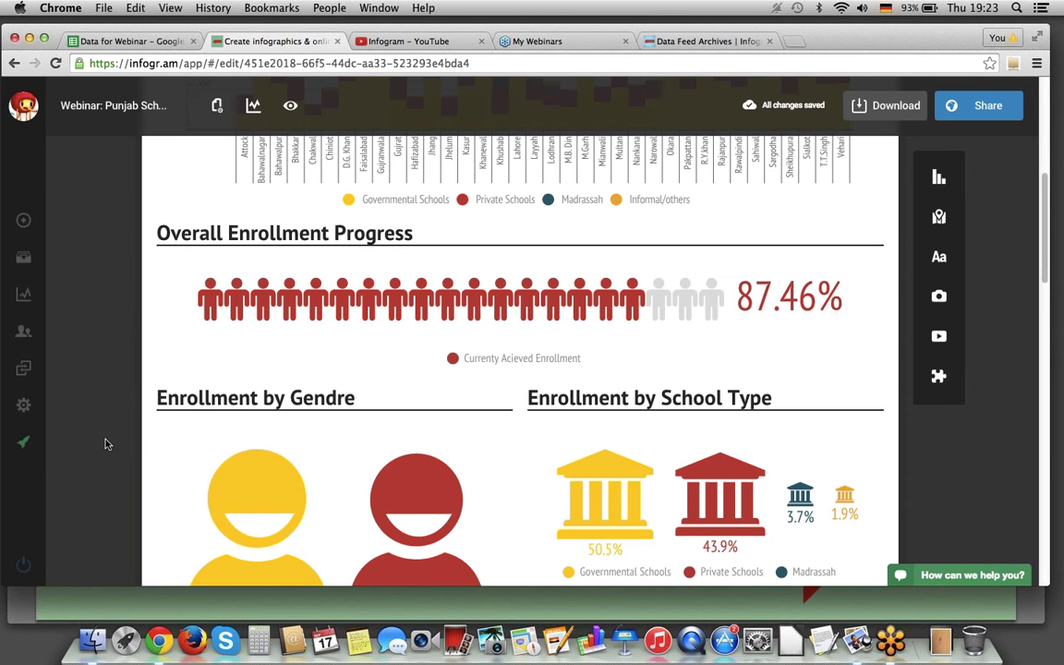
{"action": "scroll", "coordinate": [105, 445], "scroll_direction": "down", "scroll_amount": 3}
{"action": "mouse_move", "coordinate": [430, 330]}
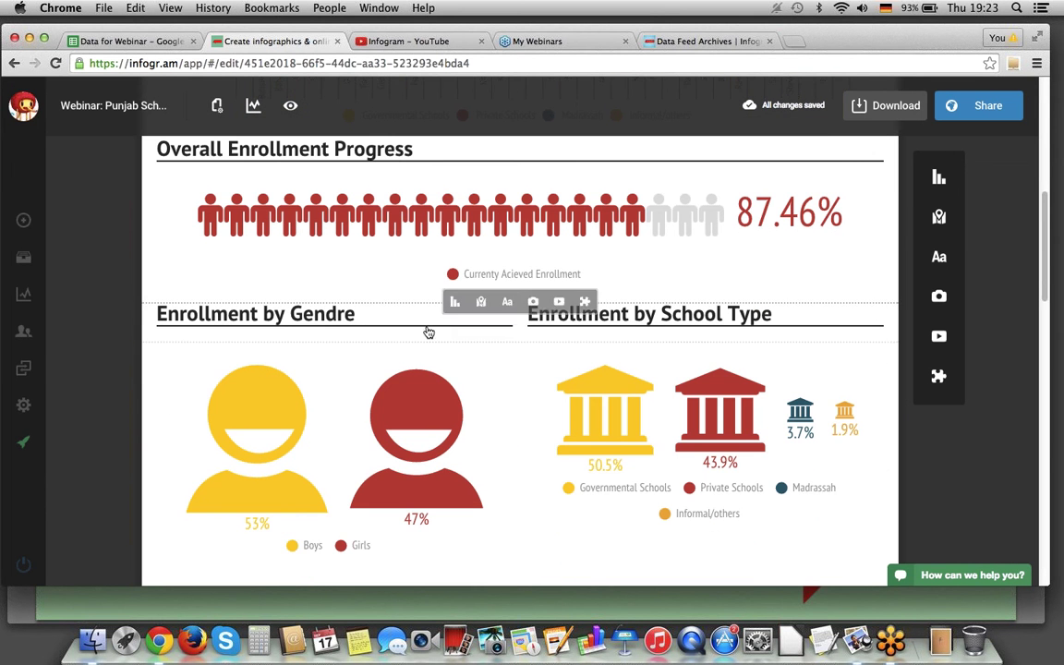
{"action": "double_click", "coordinate": [508, 230]}
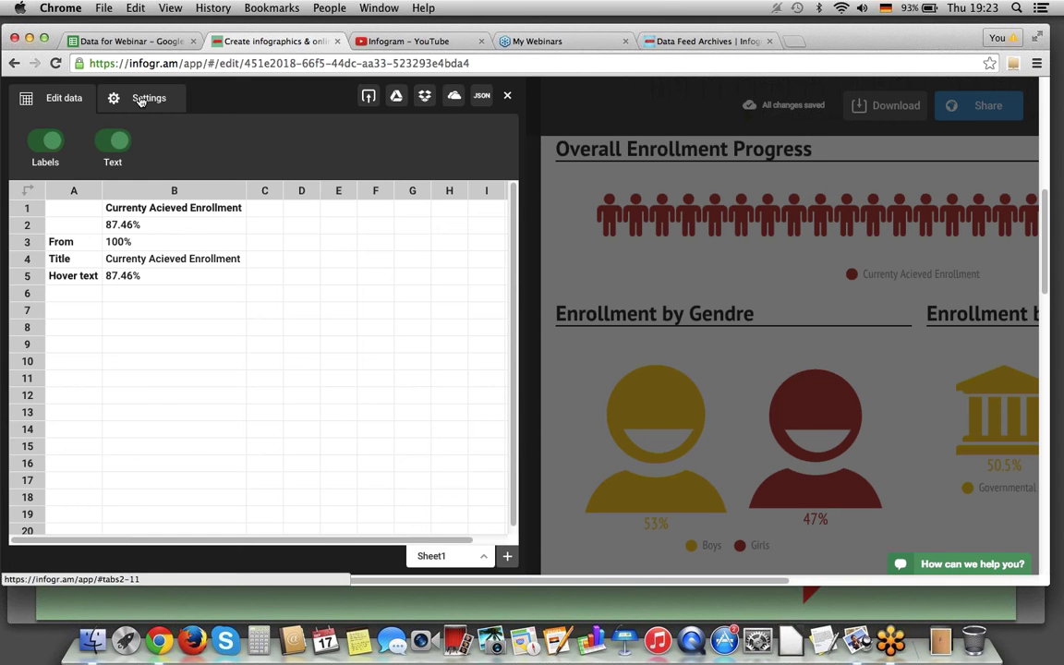
{"action": "left_click", "coordinate": [140, 100]}
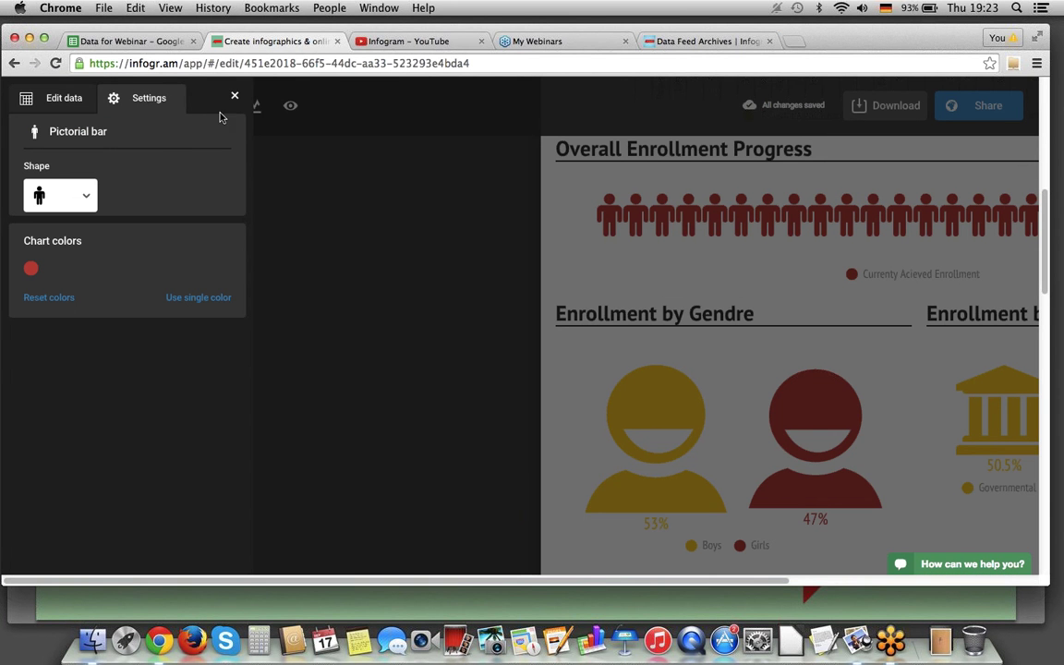
{"action": "left_click", "coordinate": [235, 98]}
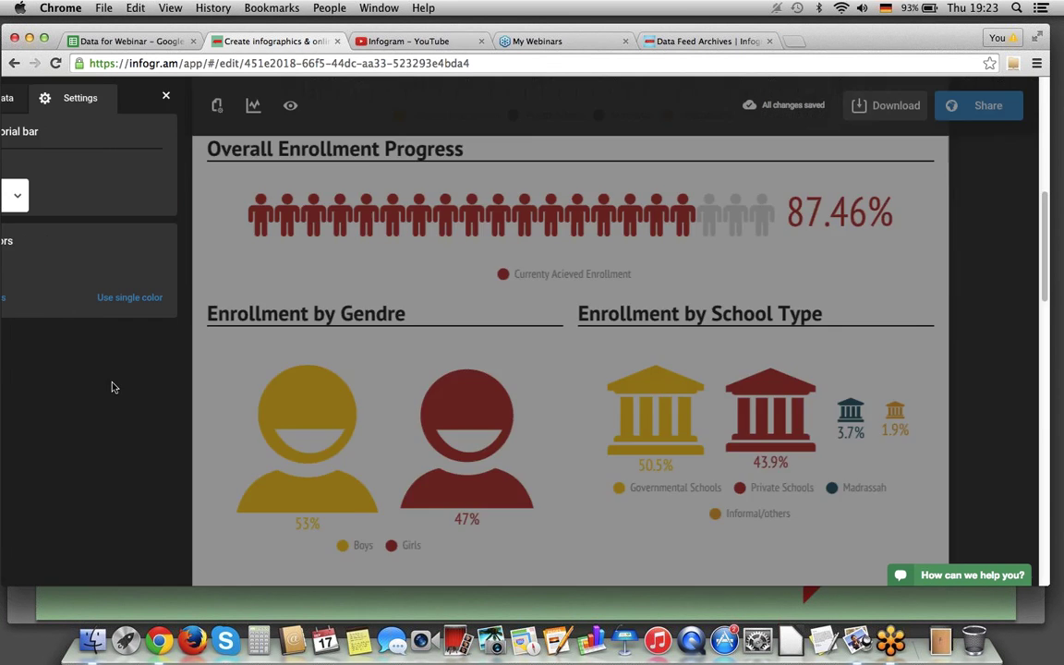
{"action": "double_click", "coordinate": [579, 215]}
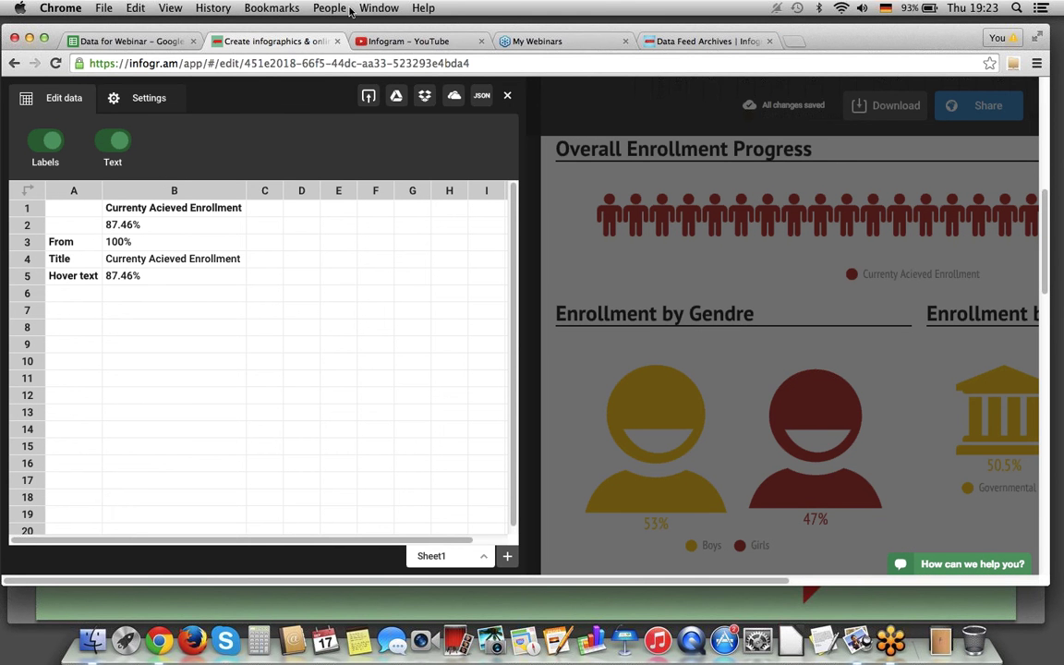
{"action": "left_click", "coordinate": [507, 95]}
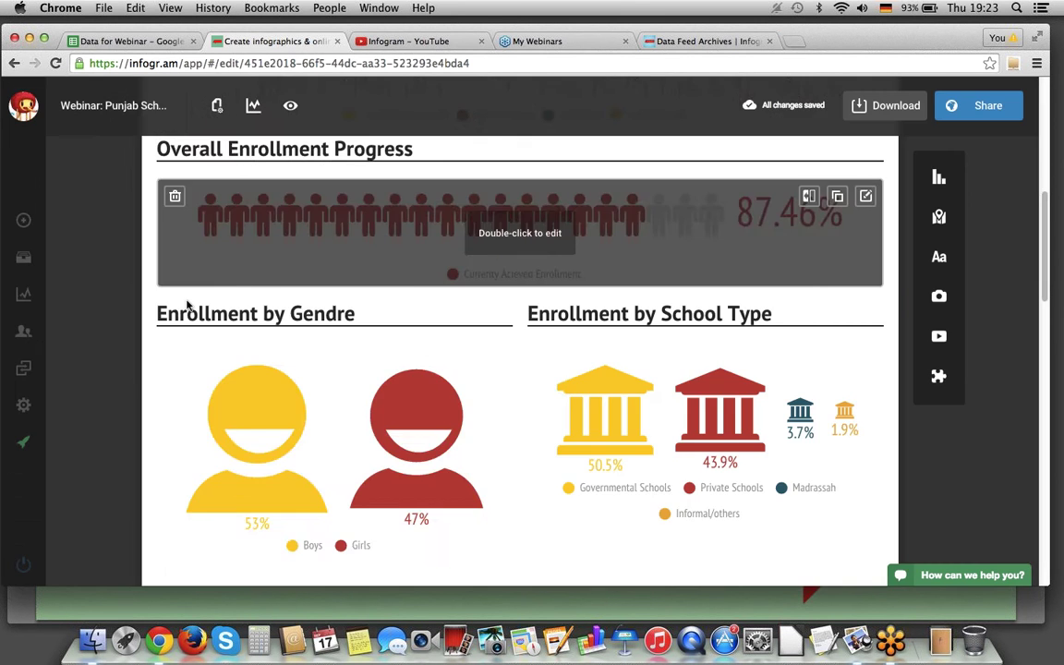
Open the Enrollment by Gendre chart's settings, browse the available icon shapes, and close without choosing one
{"action": "scroll", "coordinate": [332, 337], "scroll_direction": "down", "scroll_amount": 3}
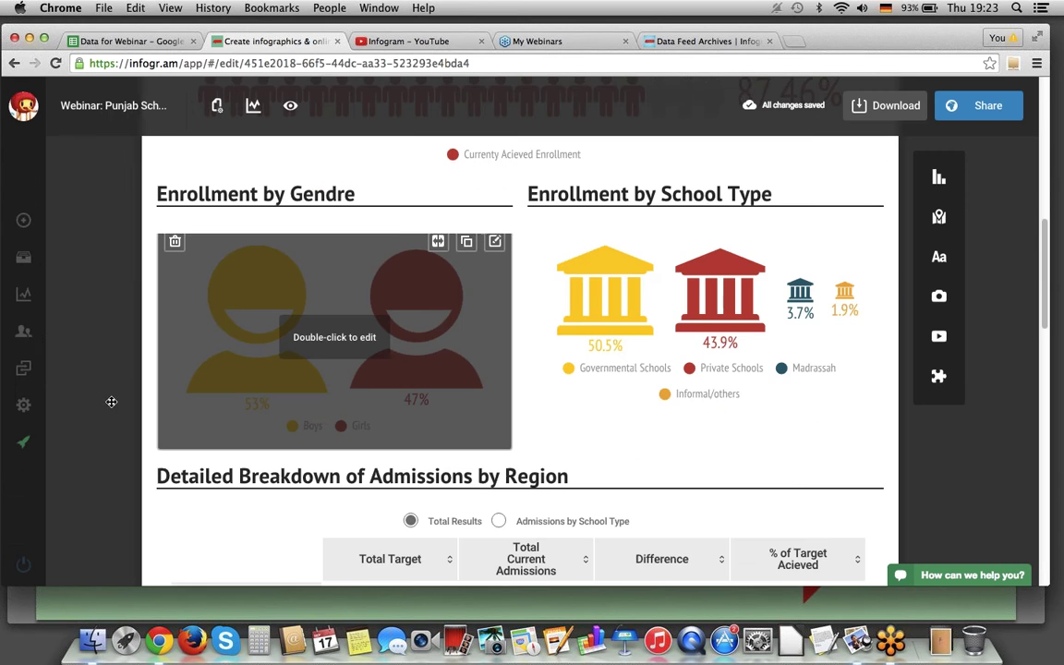
{"action": "double_click", "coordinate": [328, 346]}
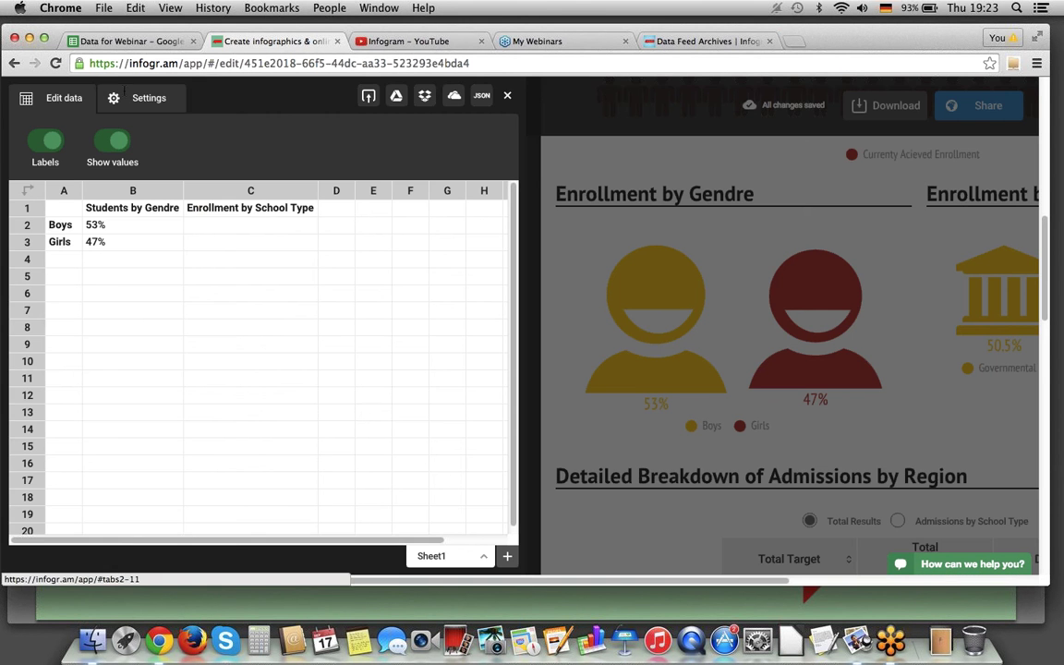
{"action": "left_click", "coordinate": [125, 93]}
{"action": "left_click", "coordinate": [219, 199]}
{"action": "scroll", "coordinate": [191, 278], "scroll_direction": "down", "scroll_amount": 1}
{"action": "scroll", "coordinate": [192, 277], "scroll_direction": "down", "scroll_amount": 3}
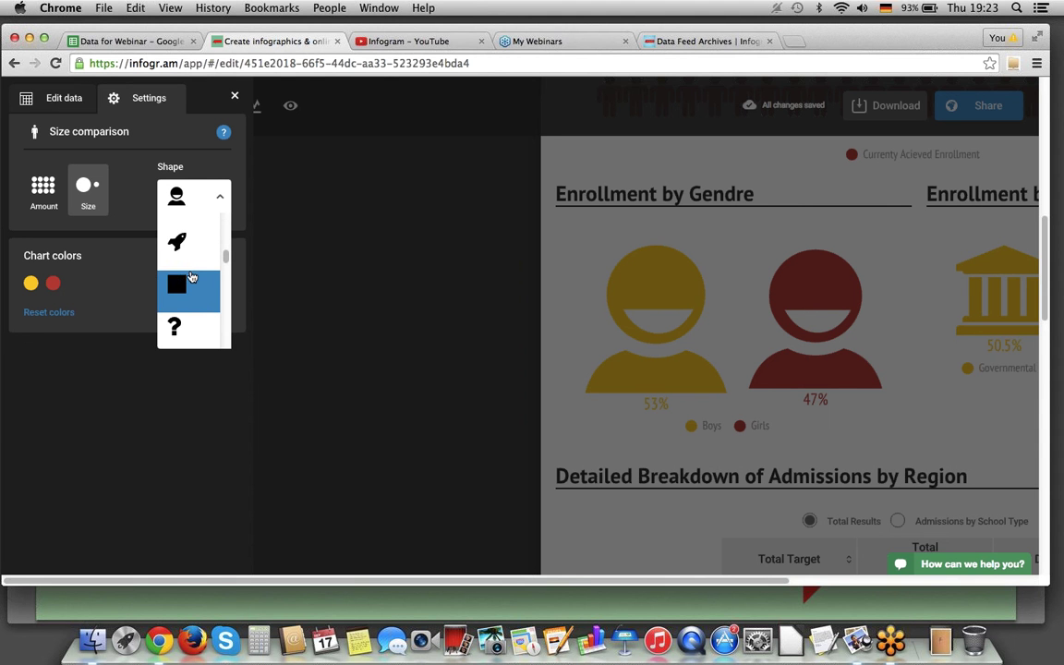
{"action": "scroll", "coordinate": [191, 277], "scroll_direction": "down", "scroll_amount": 8}
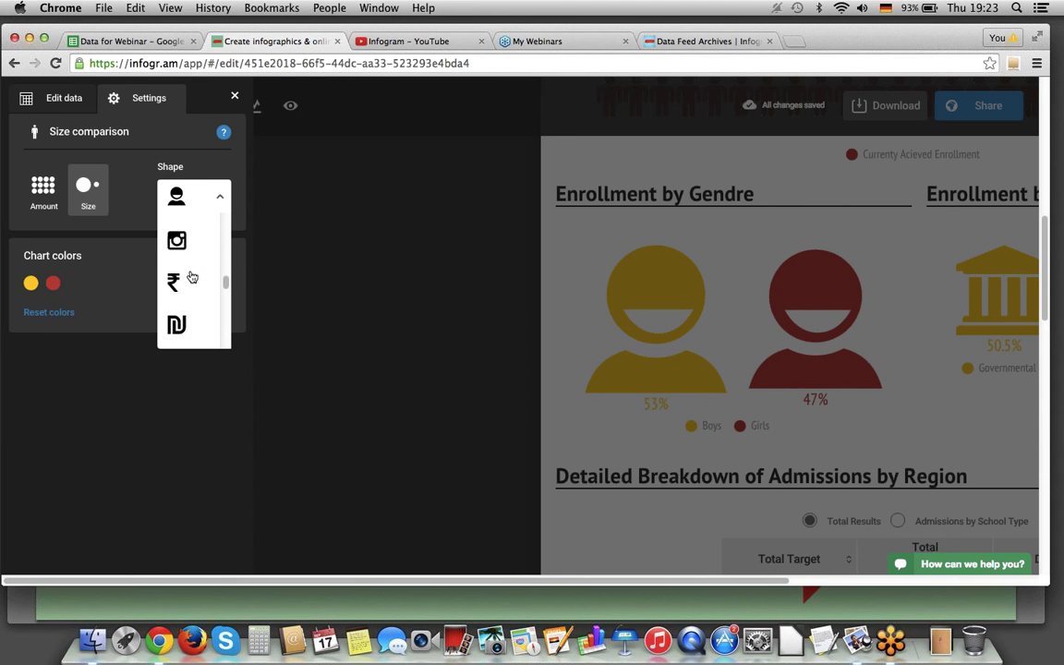
{"action": "scroll", "coordinate": [192, 278], "scroll_direction": "down", "scroll_amount": 8}
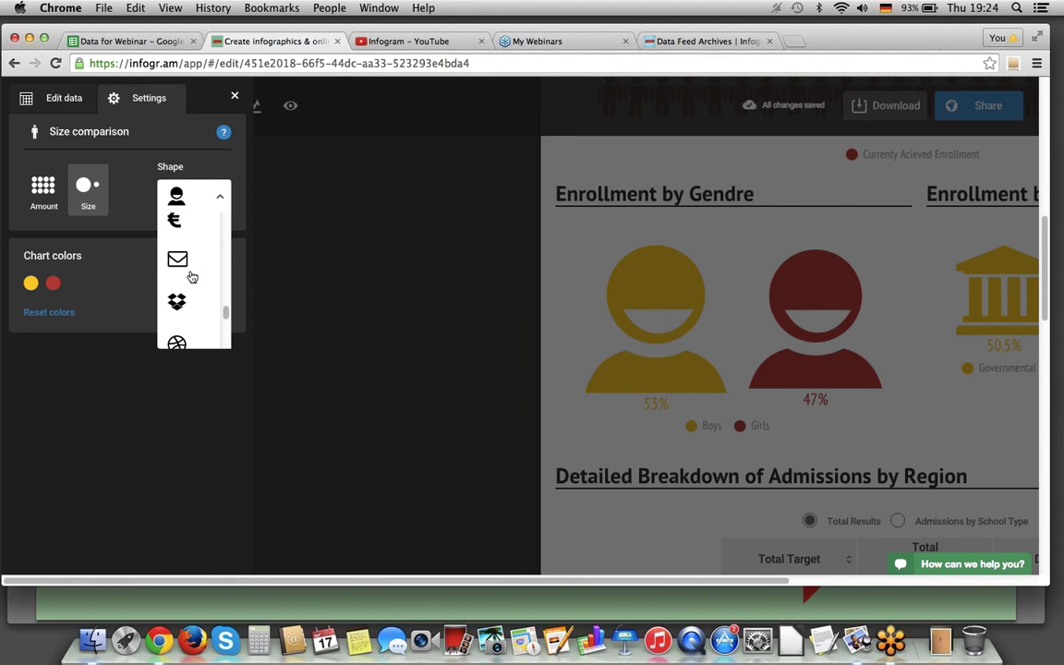
{"action": "scroll", "coordinate": [191, 278], "scroll_direction": "down", "scroll_amount": 5}
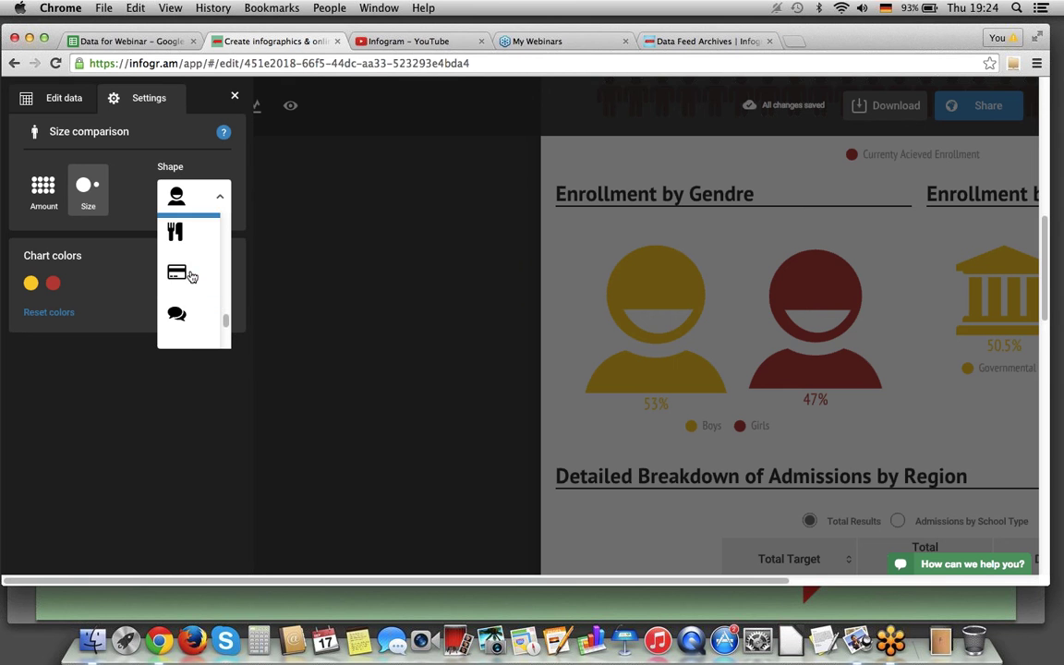
{"action": "left_click", "coordinate": [235, 98]}
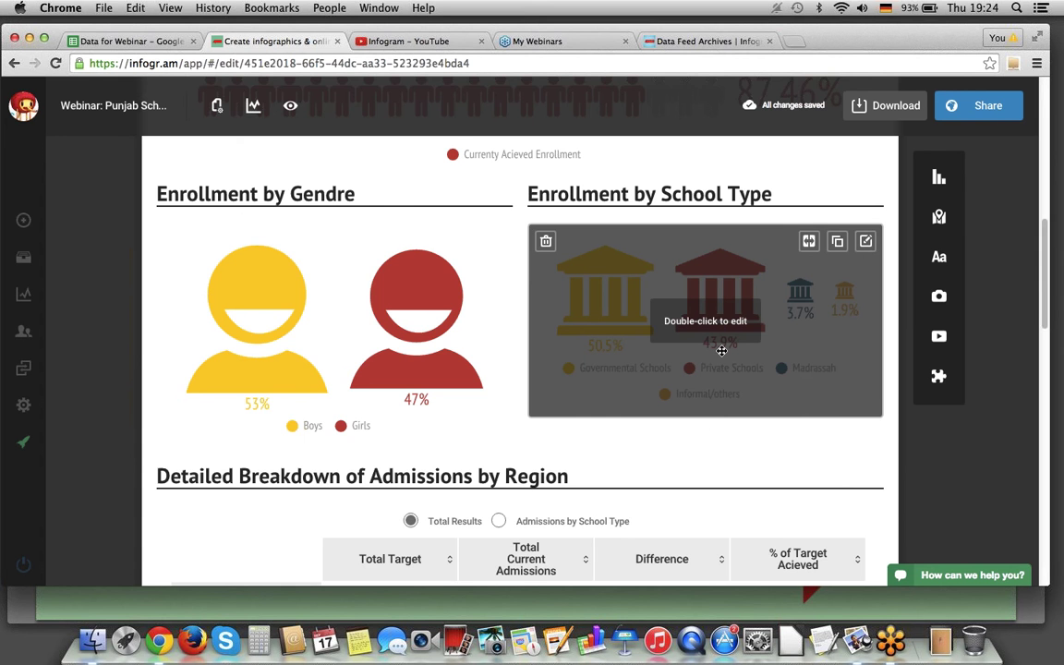
Preview the infographic and look through it to the Detailed Breakdown of Admissions by Region table
{"action": "scroll", "coordinate": [370, 370], "scroll_direction": "down", "scroll_amount": 5}
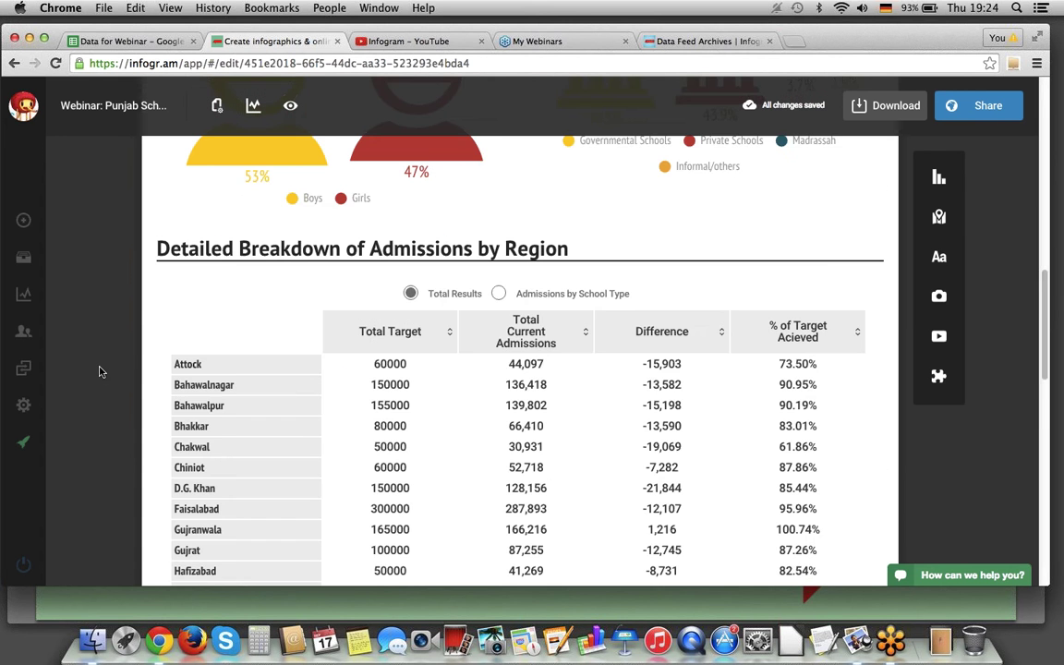
{"action": "scroll", "coordinate": [100, 370], "scroll_direction": "down", "scroll_amount": 2}
{"action": "scroll", "coordinate": [102, 370], "scroll_direction": "down", "scroll_amount": 1}
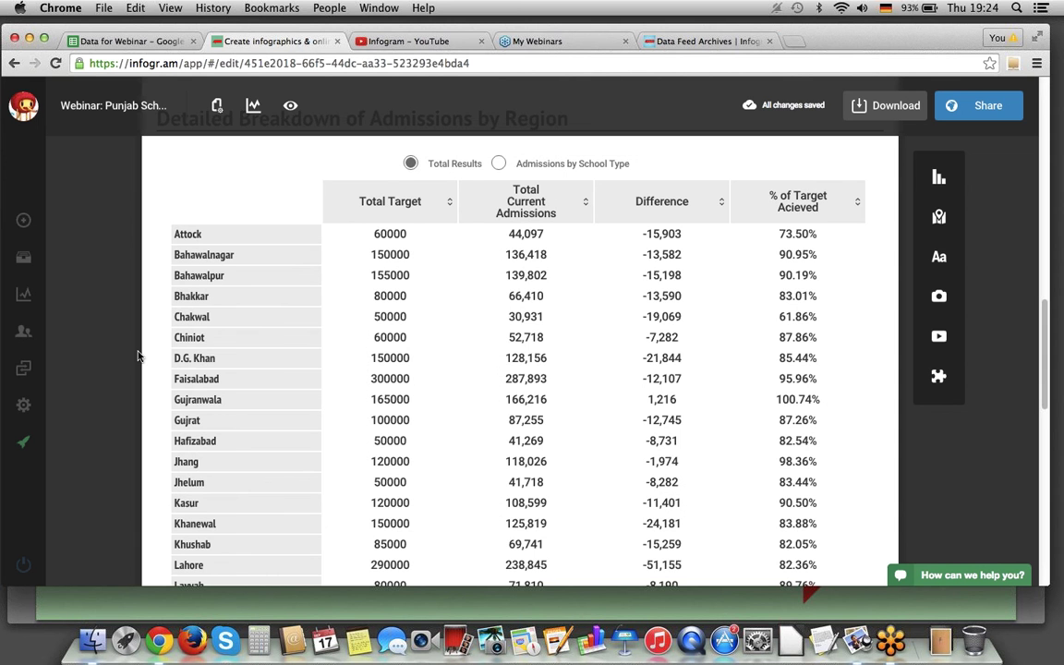
{"action": "left_click", "coordinate": [290, 105]}
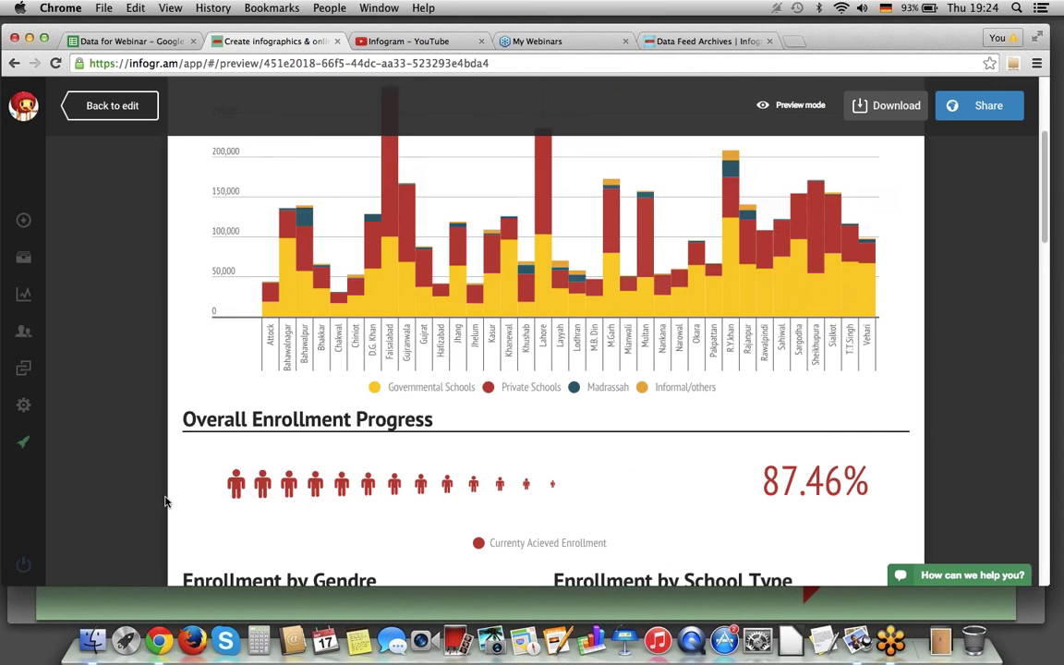
{"action": "scroll", "coordinate": [166, 502], "scroll_direction": "down", "scroll_amount": 10}
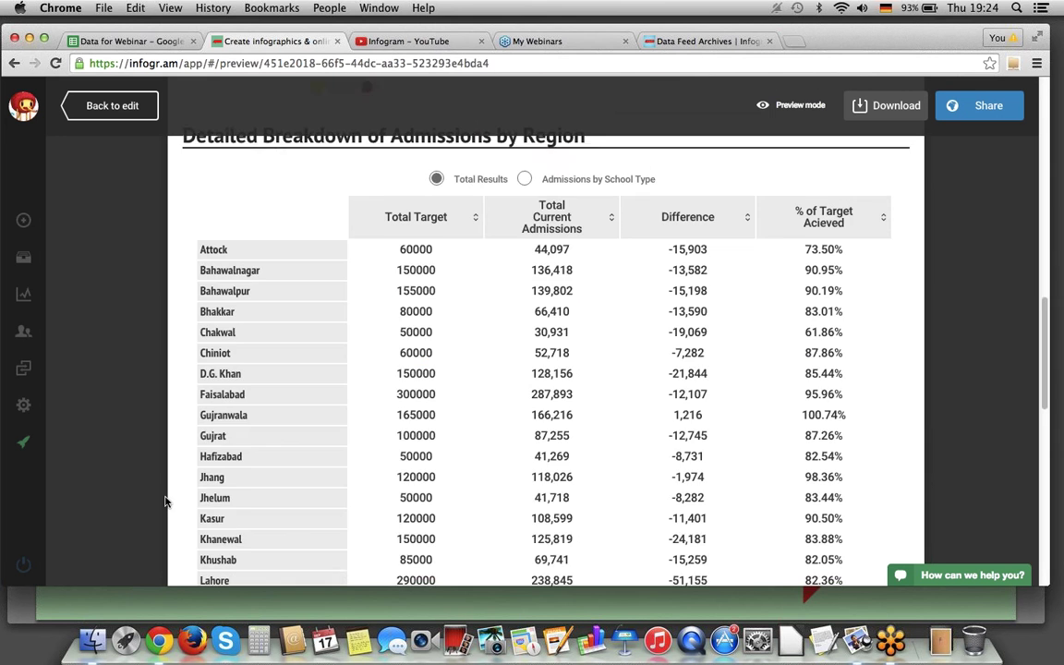
{"action": "scroll", "coordinate": [504, 403], "scroll_direction": "down", "scroll_amount": 2}
{"action": "scroll", "coordinate": [504, 403], "scroll_direction": "down", "scroll_amount": 5}
{"action": "scroll", "coordinate": [504, 403], "scroll_direction": "up", "scroll_amount": 8}
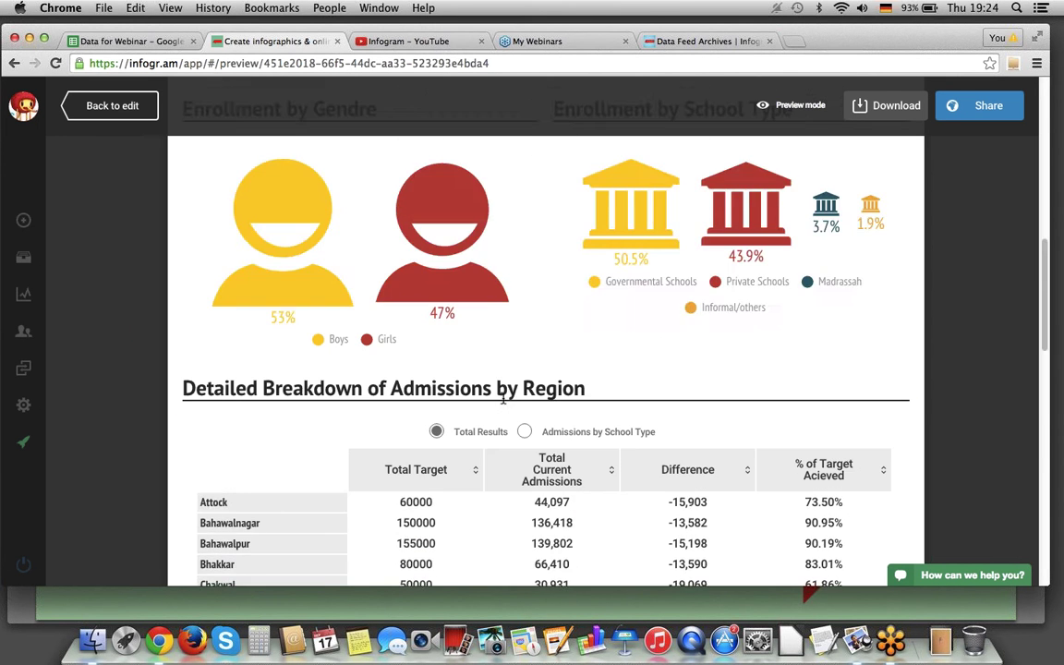
{"action": "scroll", "coordinate": [413, 402], "scroll_direction": "down", "scroll_amount": 2}
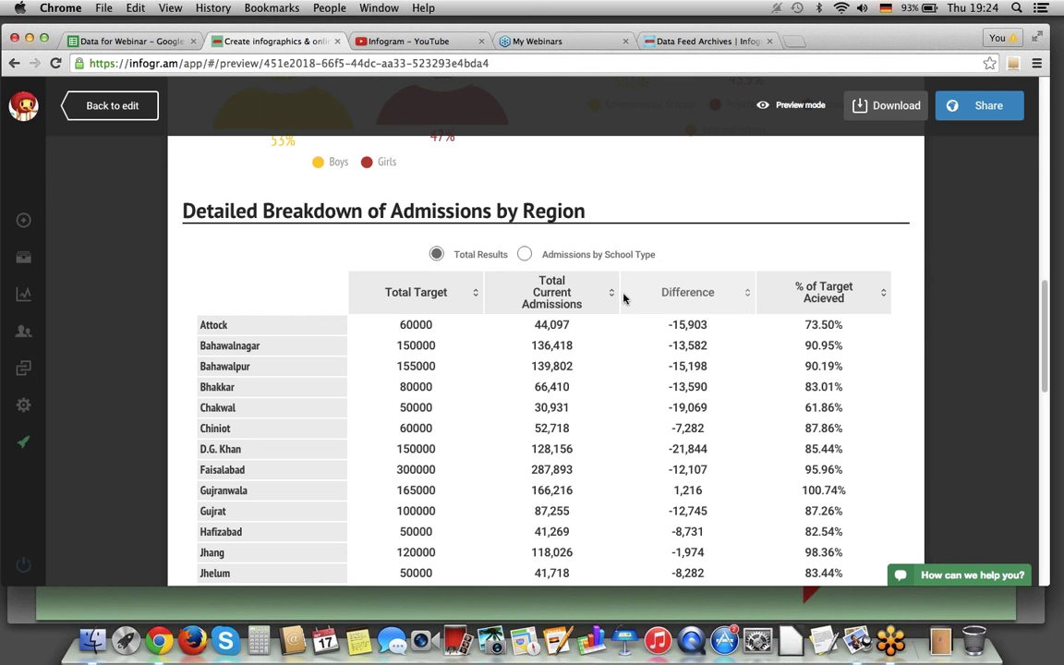
Sort the regional breakdown table in ascending order by % of Target Acieved and review the rows
{"action": "left_click", "coordinate": [875, 293]}
{"action": "scroll", "coordinate": [877, 388], "scroll_direction": "down", "scroll_amount": 5}
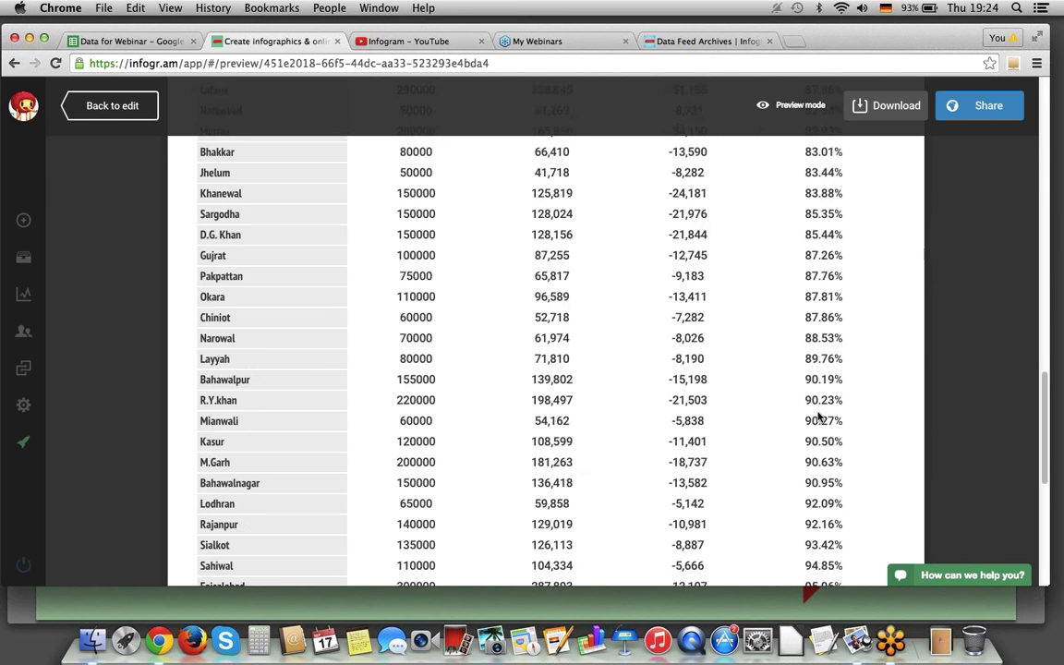
{"action": "scroll", "coordinate": [813, 411], "scroll_direction": "down", "scroll_amount": 3}
{"action": "scroll", "coordinate": [812, 408], "scroll_direction": "up", "scroll_amount": 5}
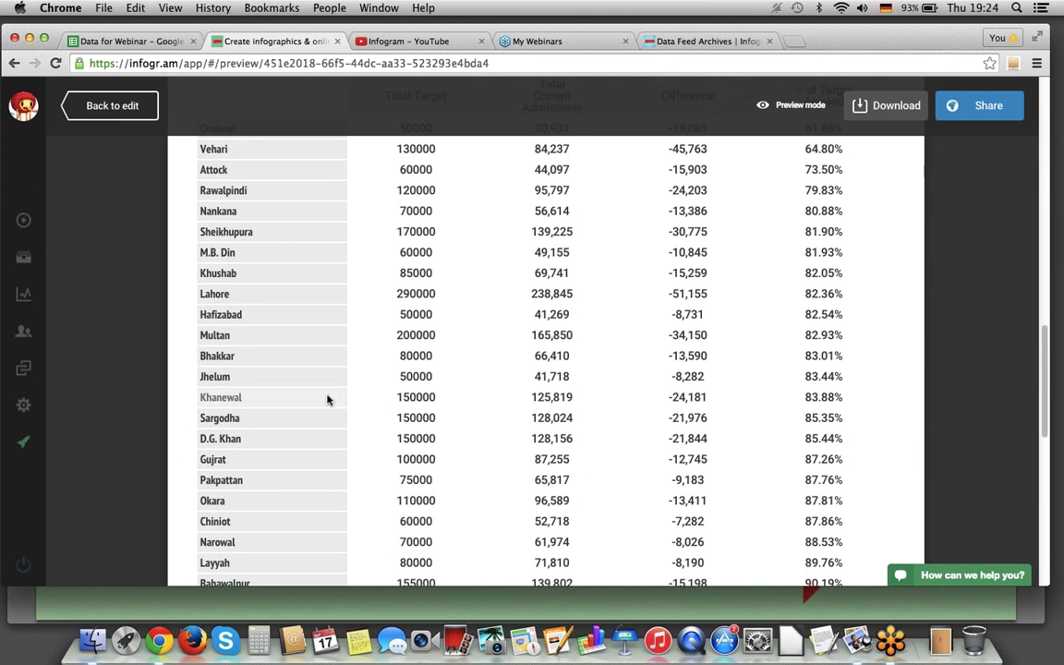
{"action": "scroll", "coordinate": [334, 399], "scroll_direction": "up", "scroll_amount": 3}
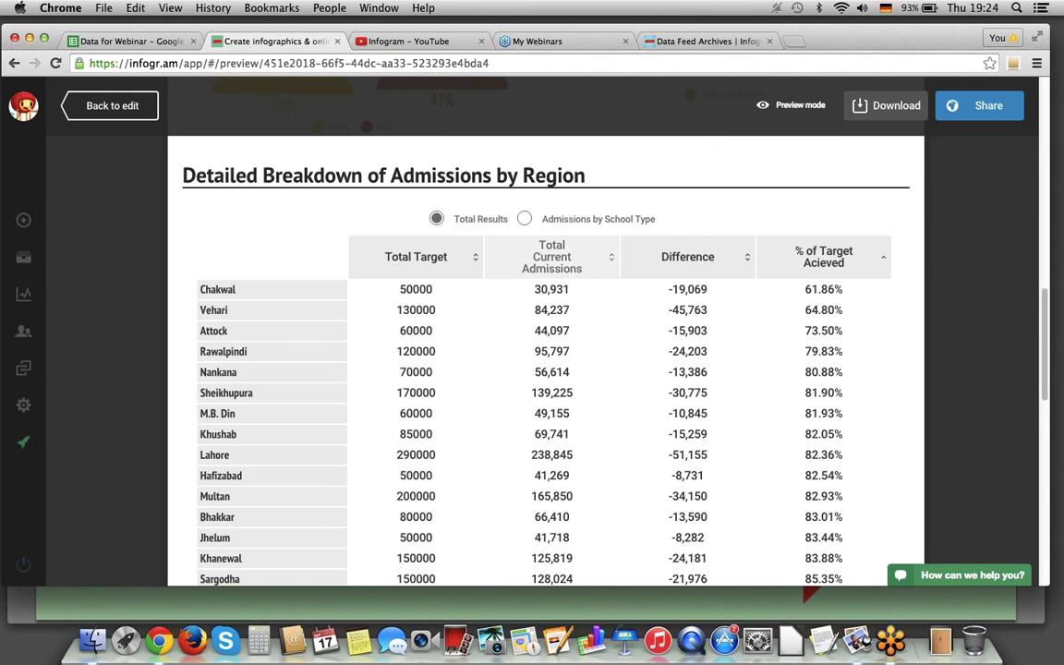
Show the breakdown table's Admissions by School Type view, and return to Total Results
{"action": "left_click", "coordinate": [527, 219]}
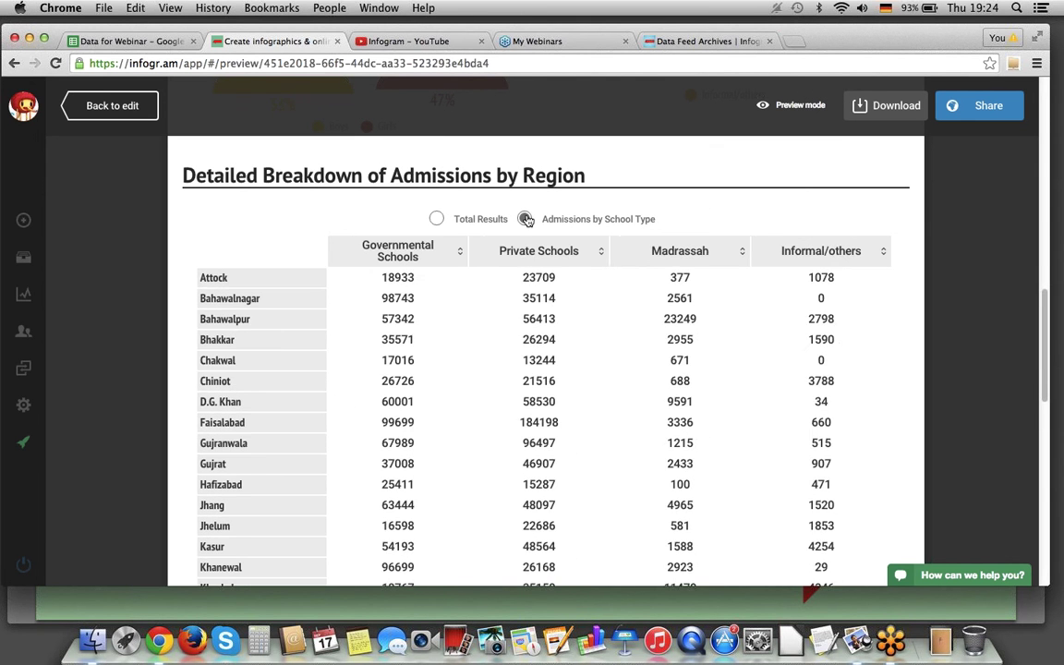
{"action": "left_click", "coordinate": [482, 220]}
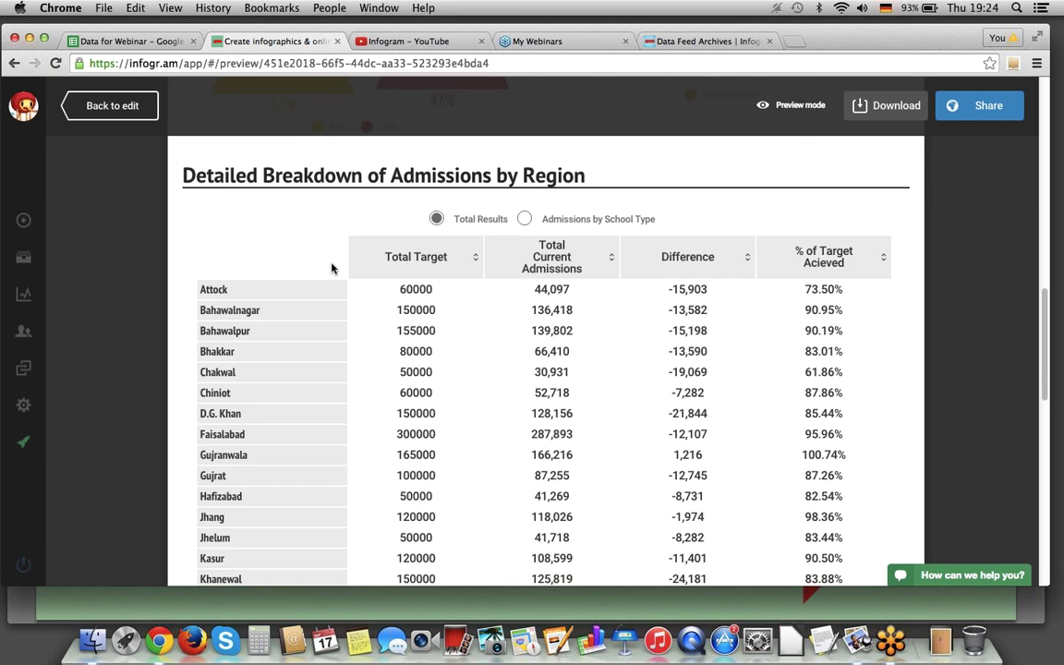
Review the previewed infographic from the title to the breakdown table, switching the table to Admissions by School Type
{"action": "scroll", "coordinate": [333, 268], "scroll_direction": "up", "scroll_amount": 10}
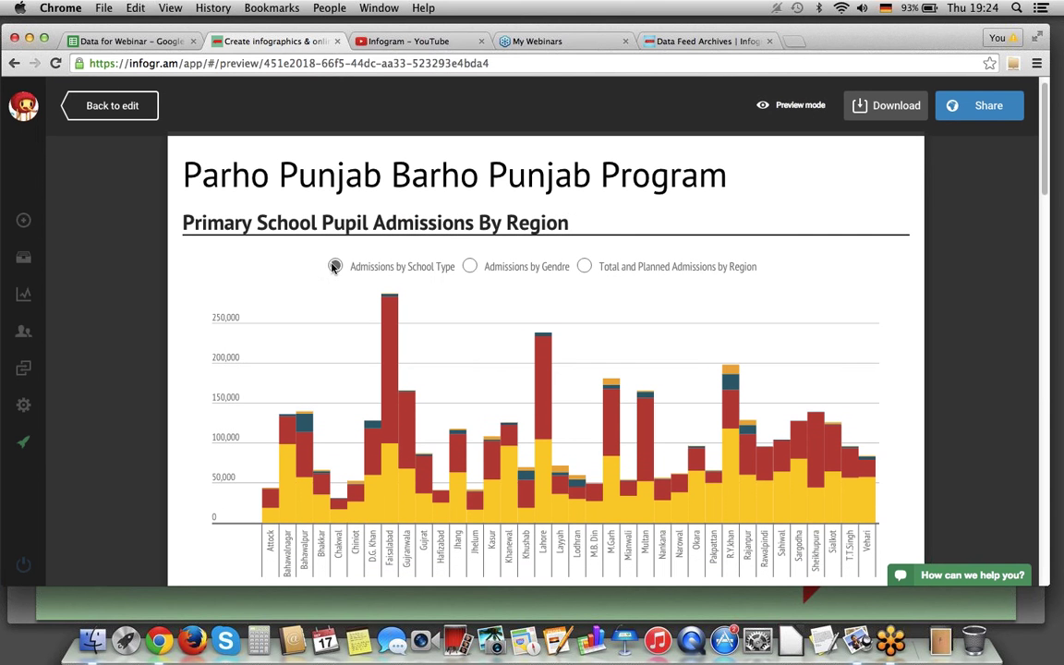
{"action": "scroll", "coordinate": [501, 427], "scroll_direction": "down", "scroll_amount": 10}
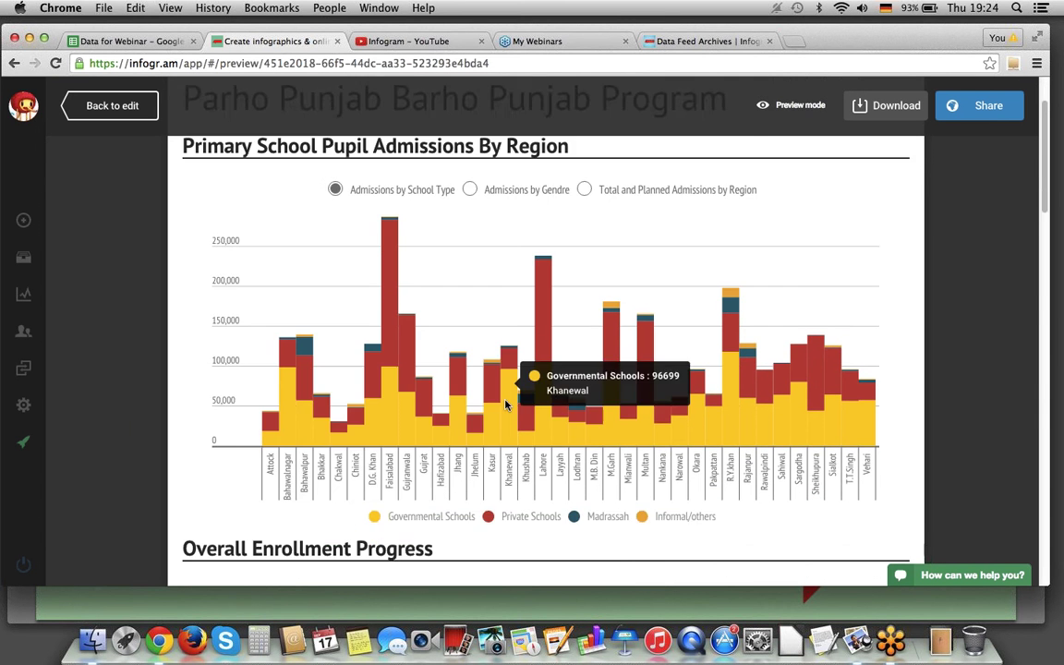
{"action": "scroll", "coordinate": [504, 406], "scroll_direction": "down", "scroll_amount": 2}
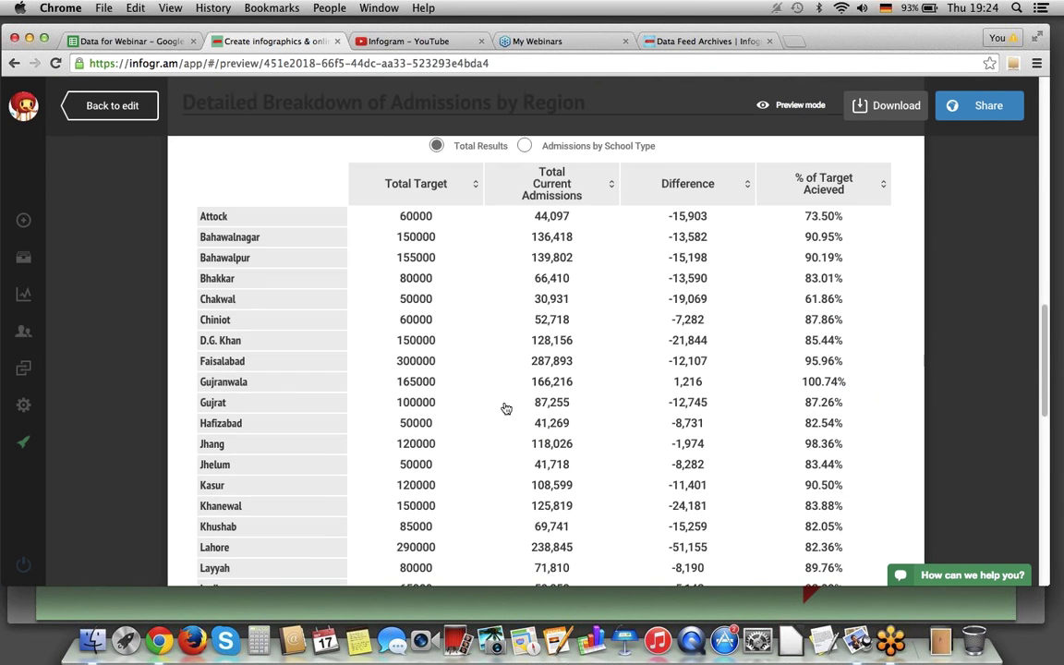
{"action": "left_click", "coordinate": [525, 147]}
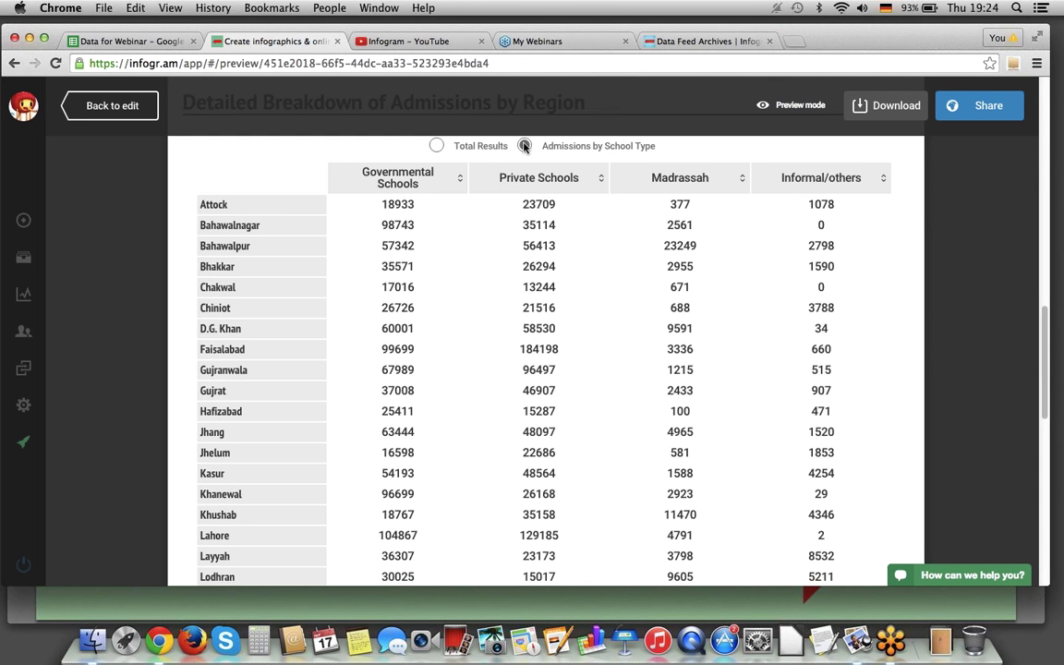
{"action": "scroll", "coordinate": [133, 428], "scroll_direction": "up", "scroll_amount": 12}
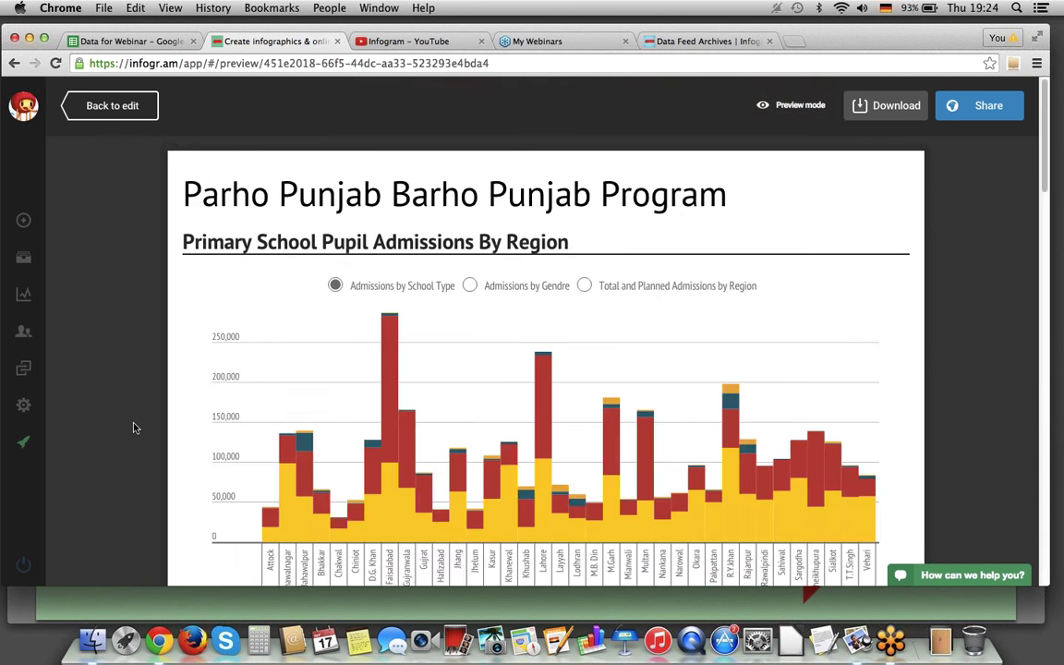
{"action": "scroll", "coordinate": [133, 428], "scroll_direction": "down", "scroll_amount": 10}
{"action": "scroll", "coordinate": [133, 428], "scroll_direction": "up", "scroll_amount": 5}
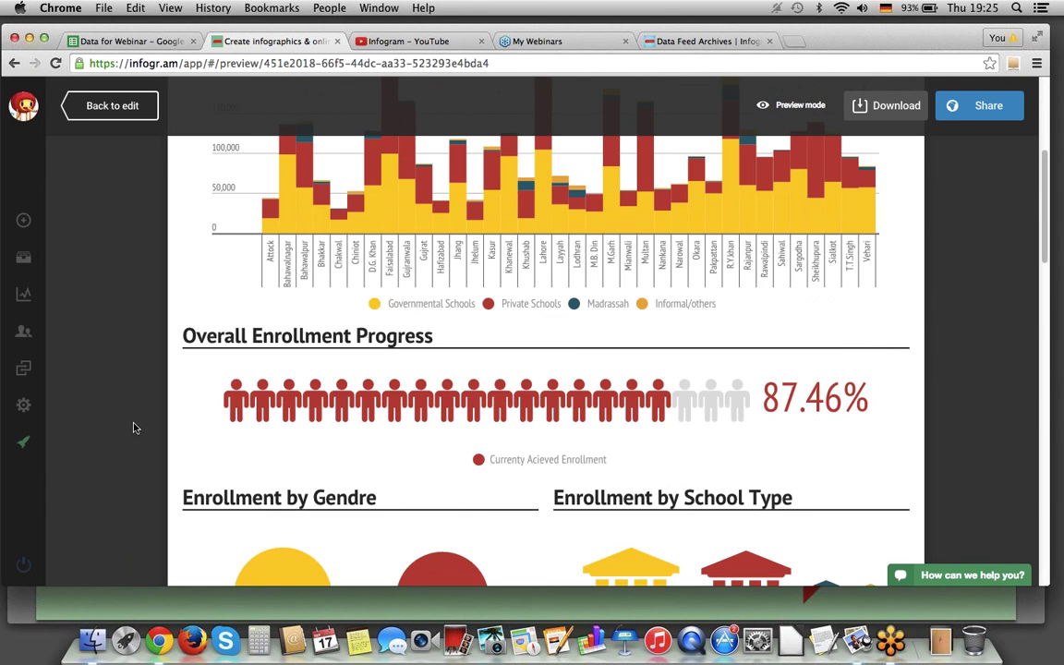
Return to editing and view the Pictorial chart types offered for insertion under Overall Enrollment Progress, closing the selection without inserting one
{"action": "scroll", "coordinate": [133, 428], "scroll_direction": "down", "scroll_amount": 5}
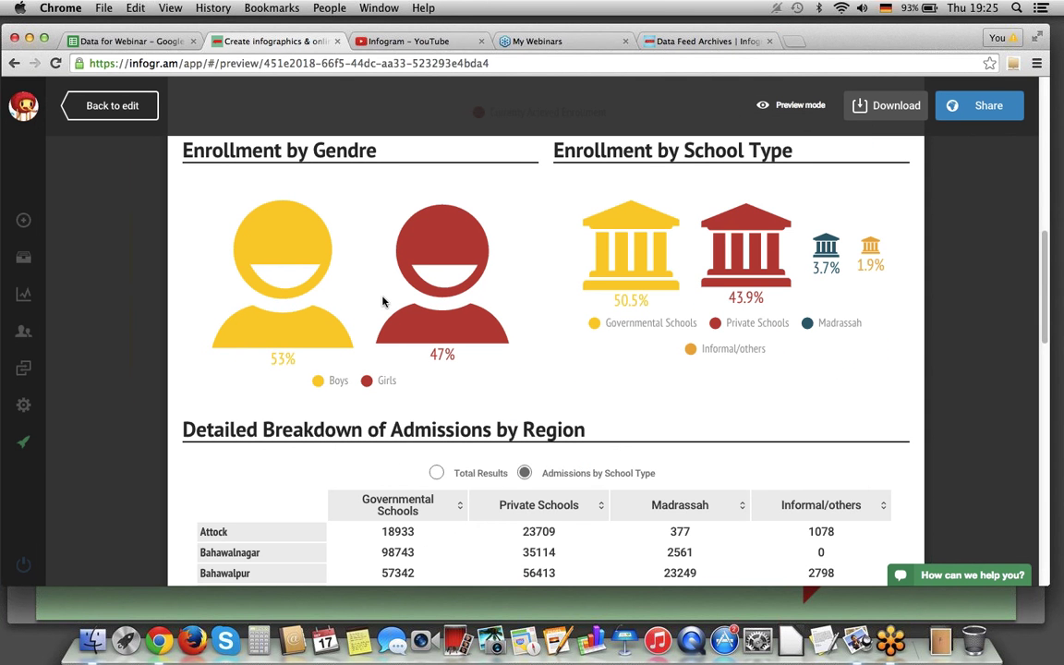
{"action": "left_click", "coordinate": [115, 105]}
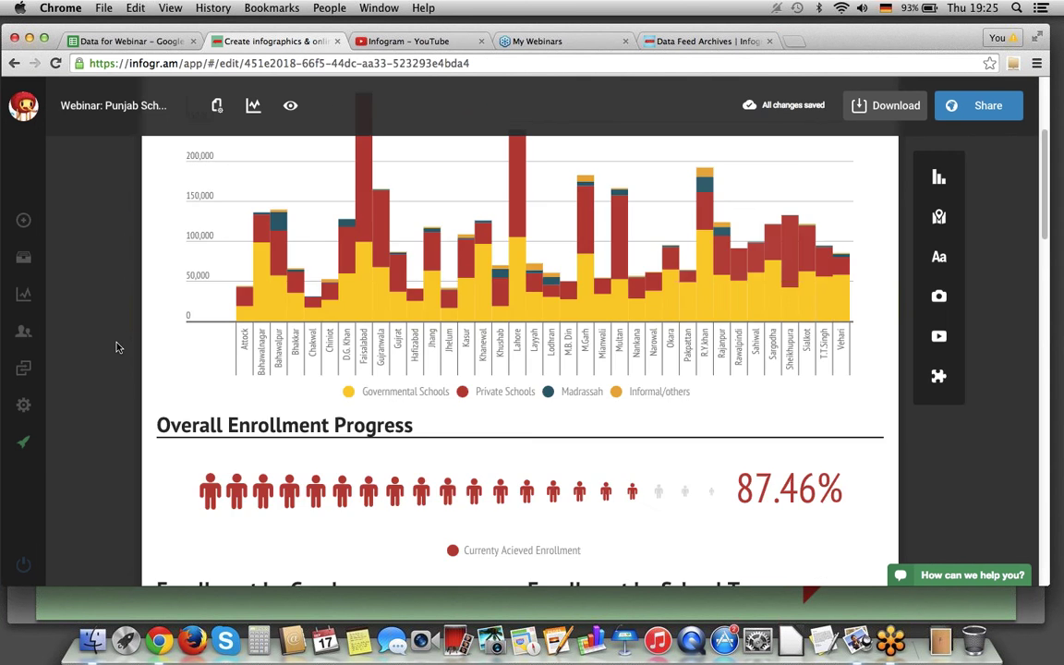
{"action": "scroll", "coordinate": [117, 346], "scroll_direction": "down", "scroll_amount": 3}
{"action": "mouse_move", "coordinate": [430, 246]}
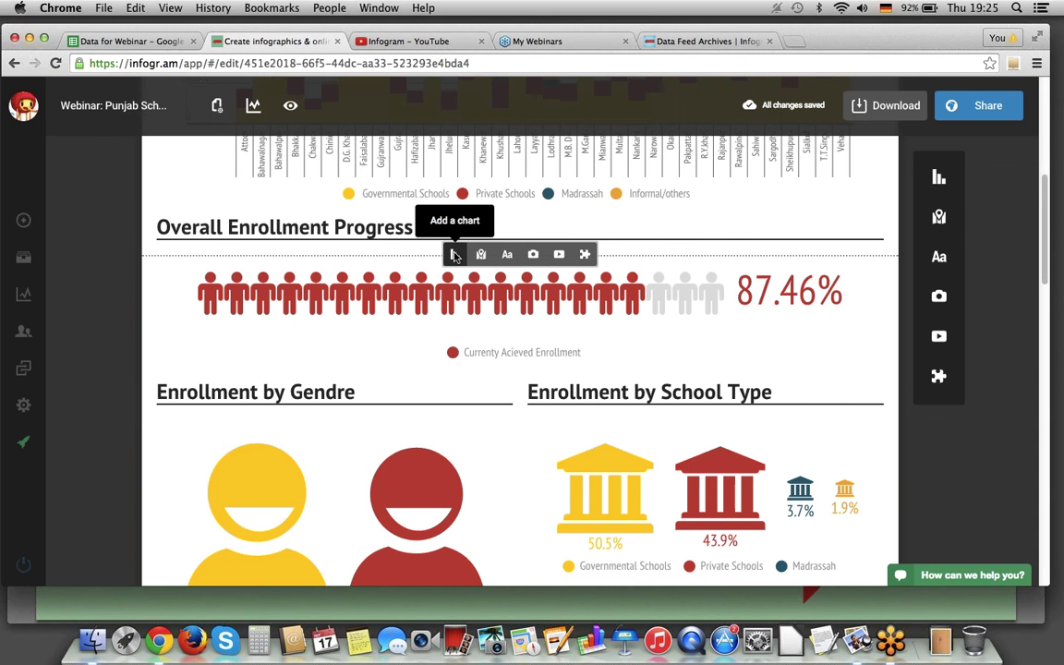
{"action": "left_click", "coordinate": [455, 256]}
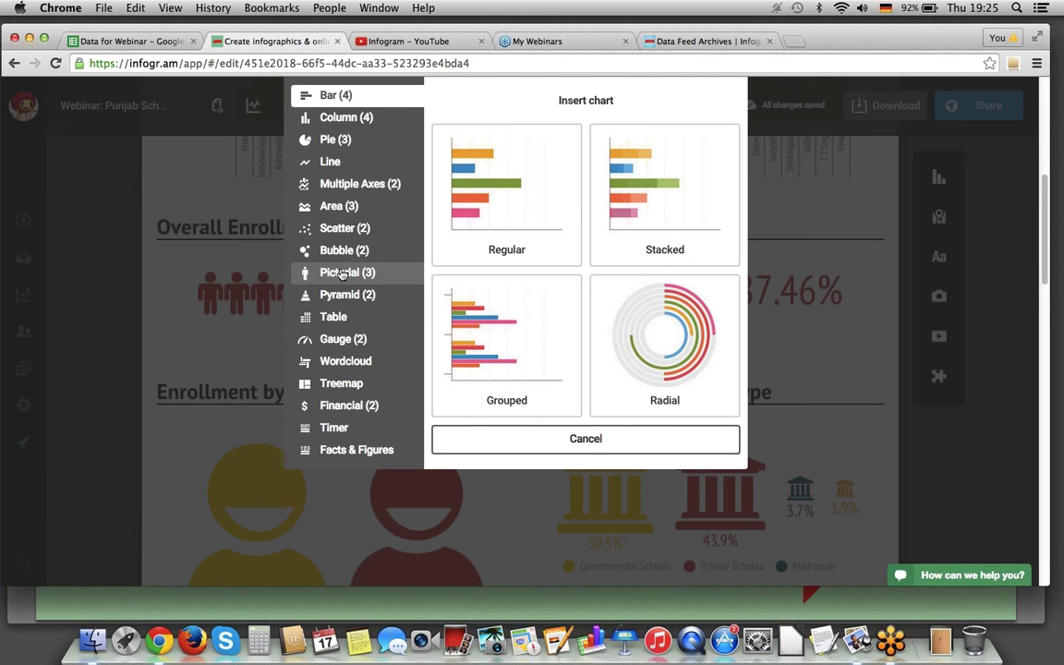
{"action": "left_click", "coordinate": [342, 274]}
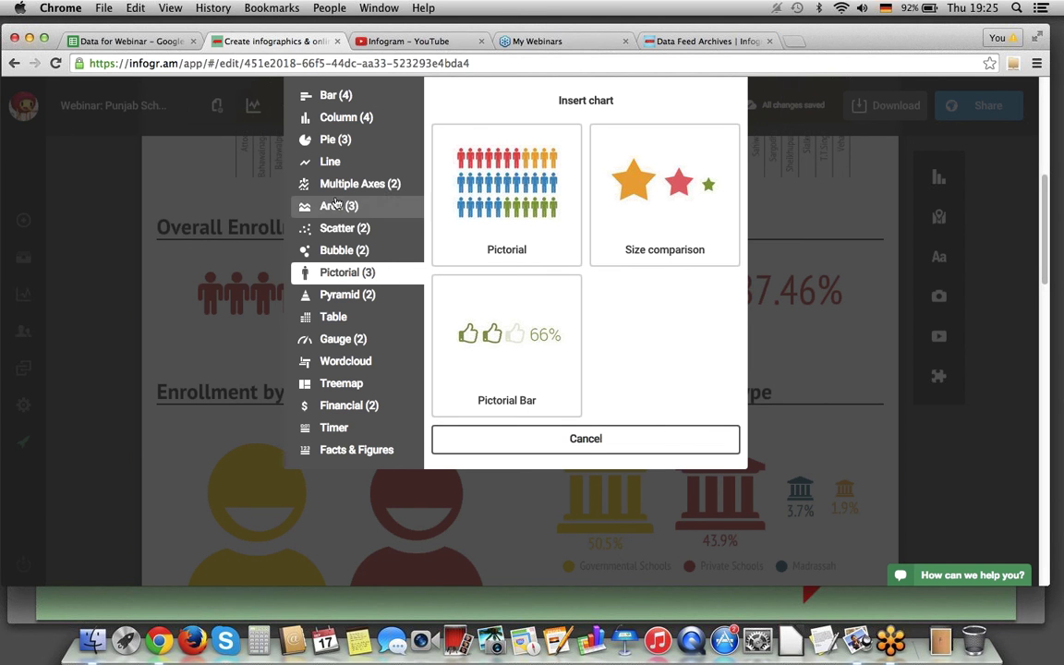
{"action": "scroll", "coordinate": [331, 365], "scroll_direction": "down", "scroll_amount": 1}
{"action": "scroll", "coordinate": [331, 367], "scroll_direction": "down", "scroll_amount": 3}
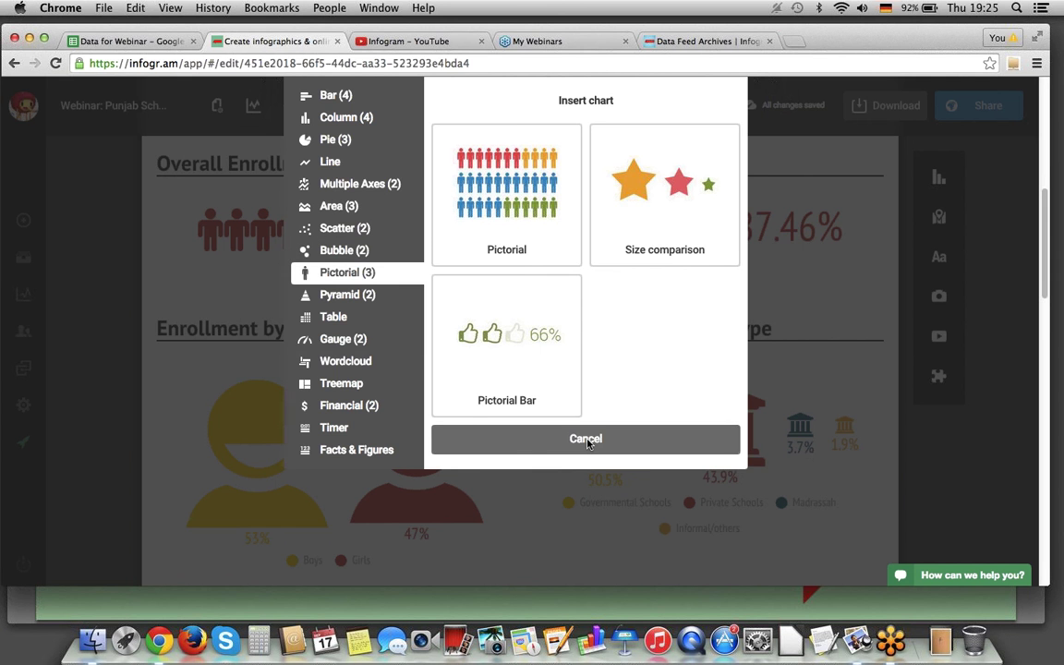
{"action": "scroll", "coordinate": [308, 407], "scroll_direction": "down", "scroll_amount": 1}
{"action": "left_click", "coordinate": [308, 408]}
Leave the Punjab infographic and open the library of infographics
{"action": "scroll", "coordinate": [103, 390], "scroll_direction": "up", "scroll_amount": 5}
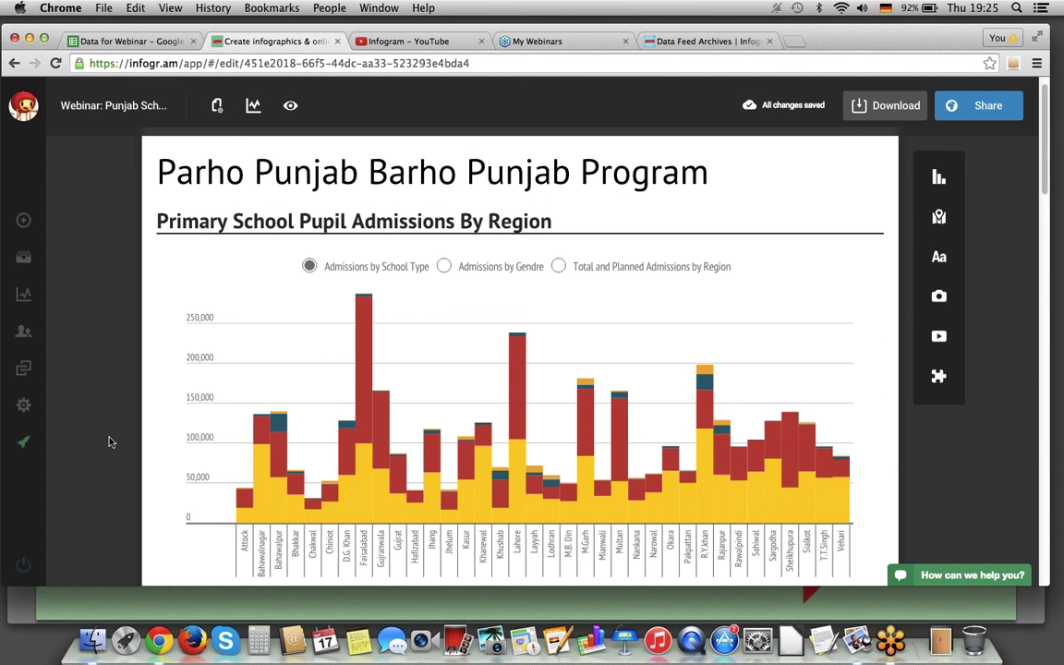
{"action": "scroll", "coordinate": [104, 433], "scroll_direction": "up", "scroll_amount": 1}
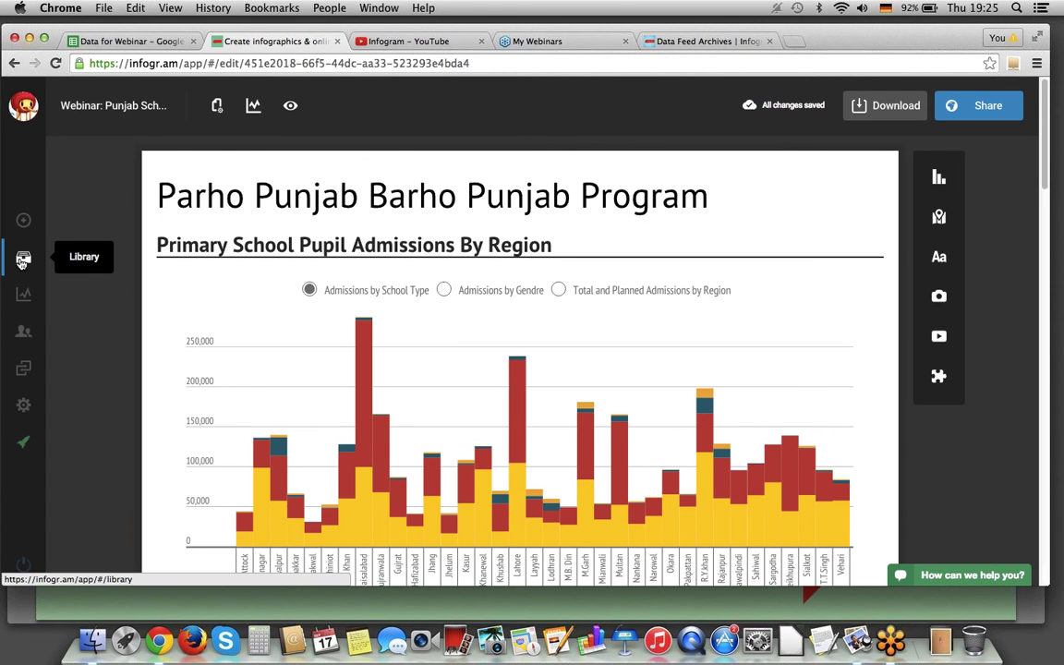
{"action": "left_click", "coordinate": [23, 260]}
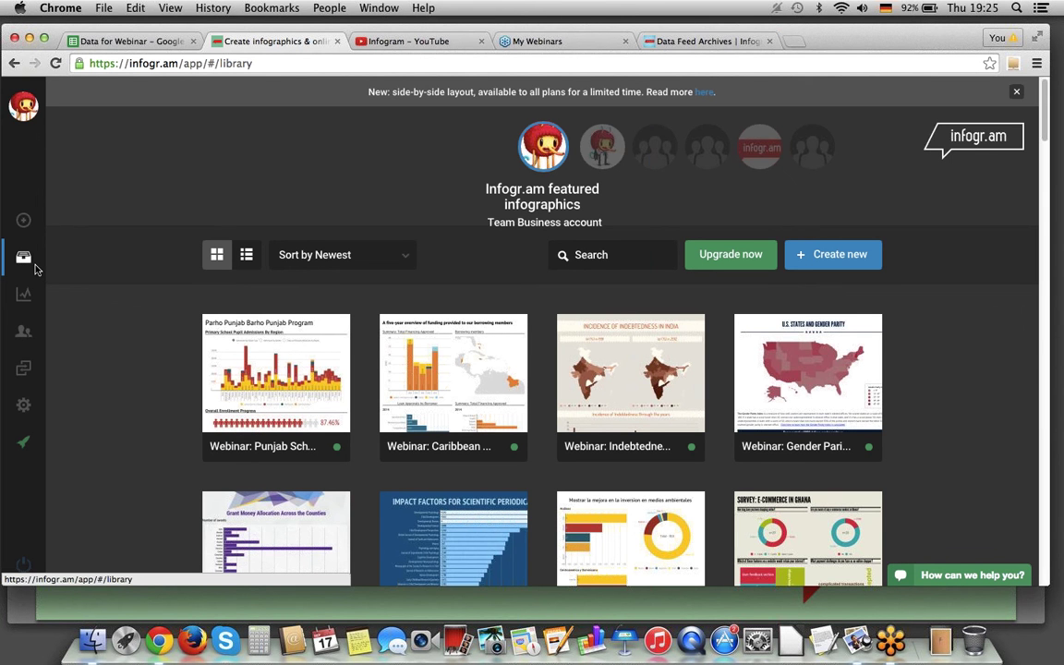
Switch to the Data for Webinar spreadsheet and look through its India_states, thestate and Ghana sheets
{"action": "left_click", "coordinate": [97, 41]}
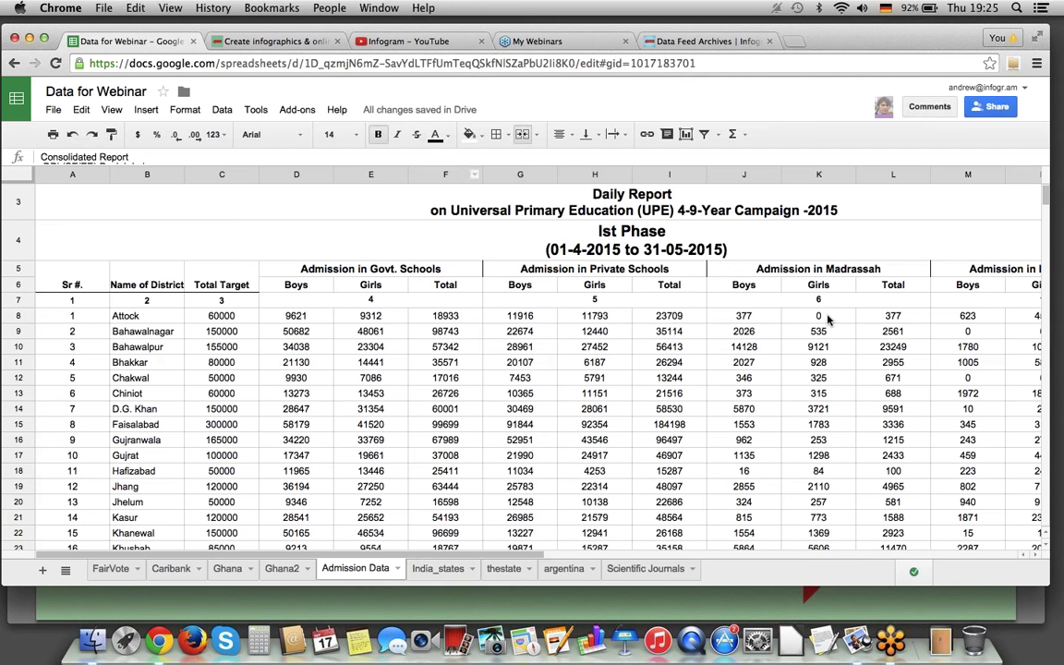
{"action": "left_click", "coordinate": [443, 571]}
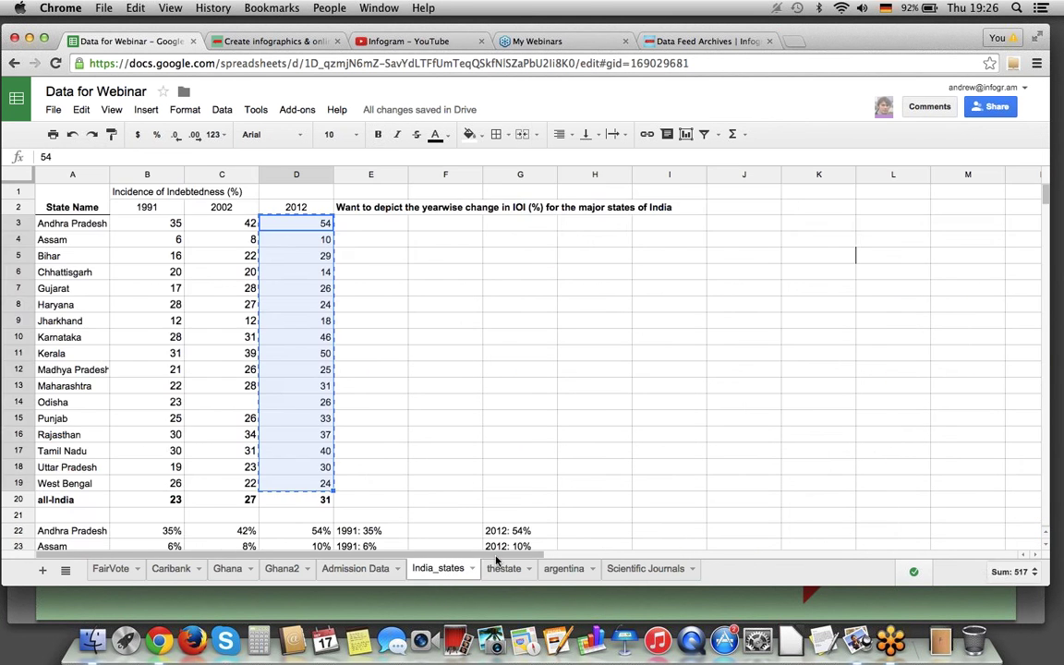
{"action": "left_click", "coordinate": [504, 568]}
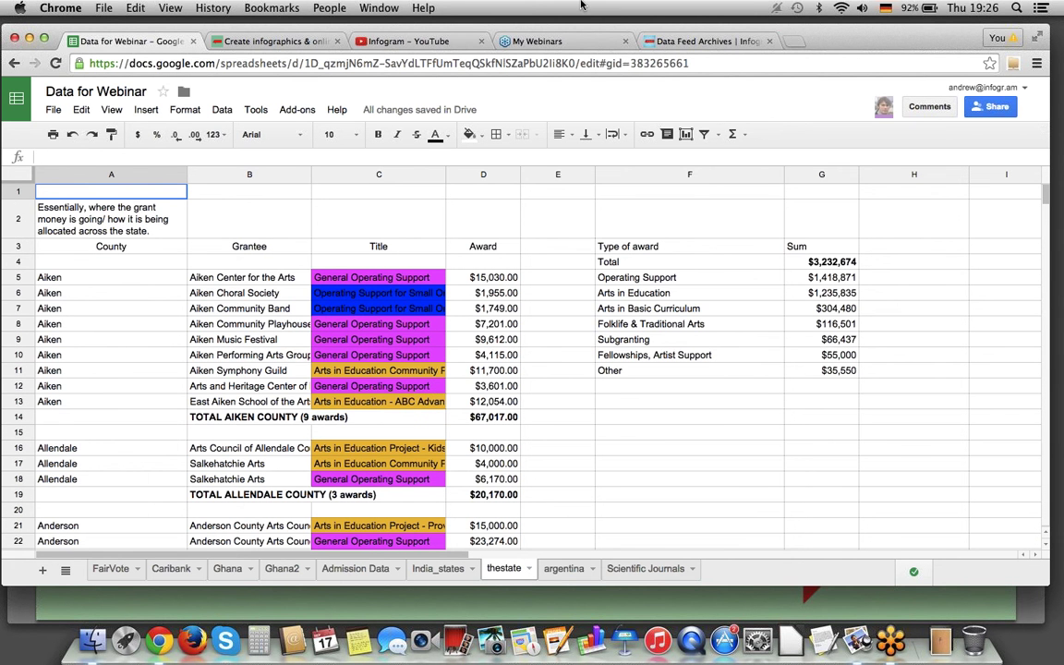
{"action": "left_click", "coordinate": [228, 568]}
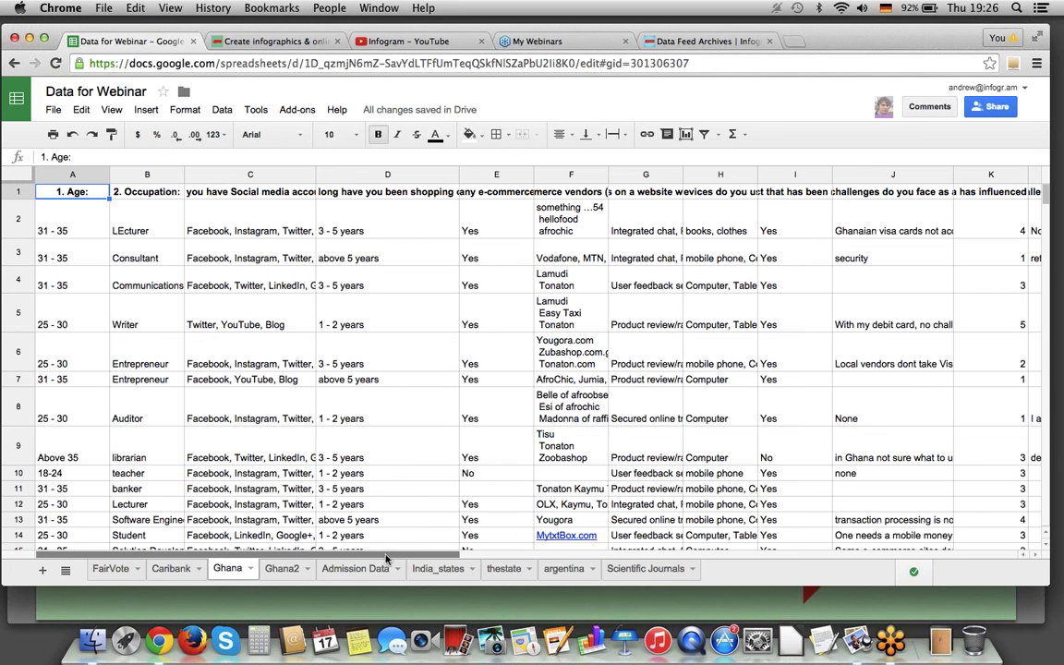
{"action": "left_click_drag", "start_coordinate": [386, 558], "coordinate": [434, 554]}
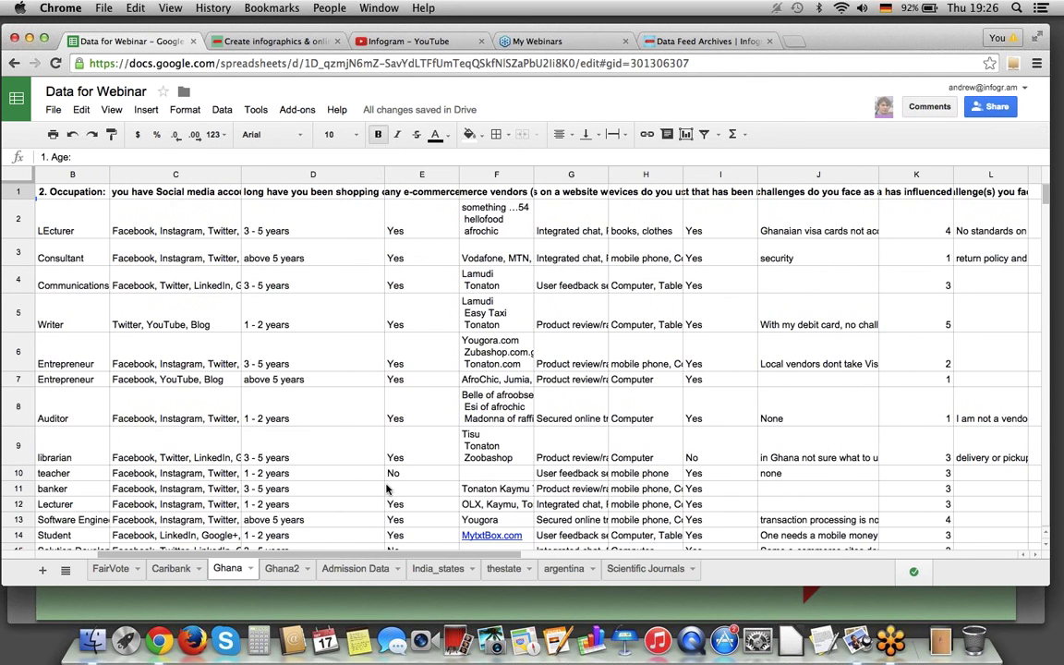
Switch back to the Infogram library, open the Survey: E-commerce in Ghana infographic and preview it
{"action": "left_click", "coordinate": [246, 41]}
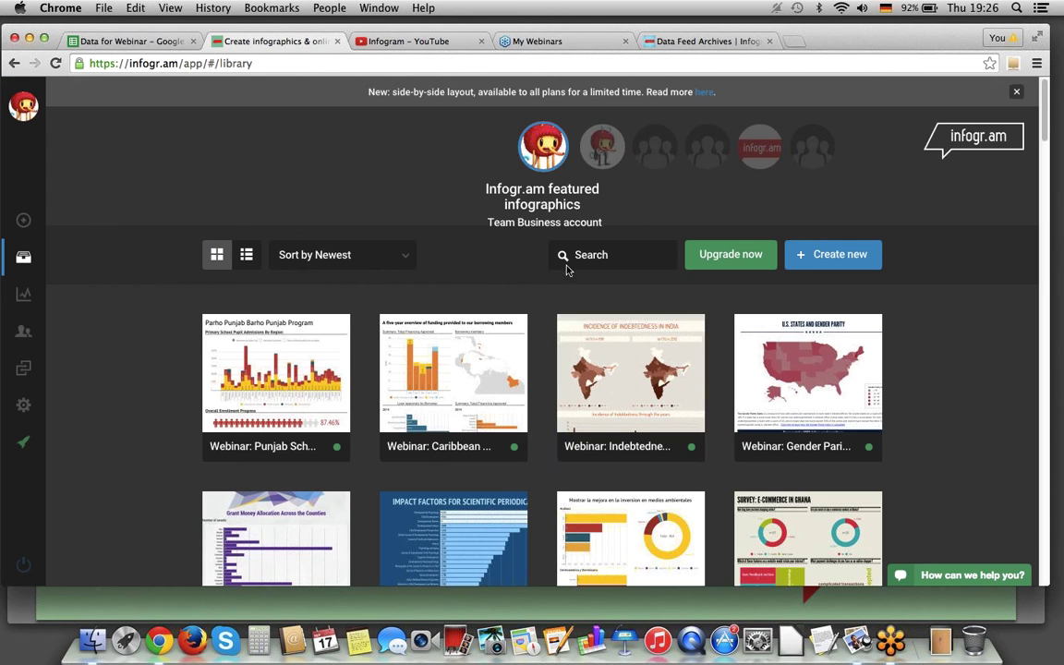
{"action": "left_click", "coordinate": [815, 547]}
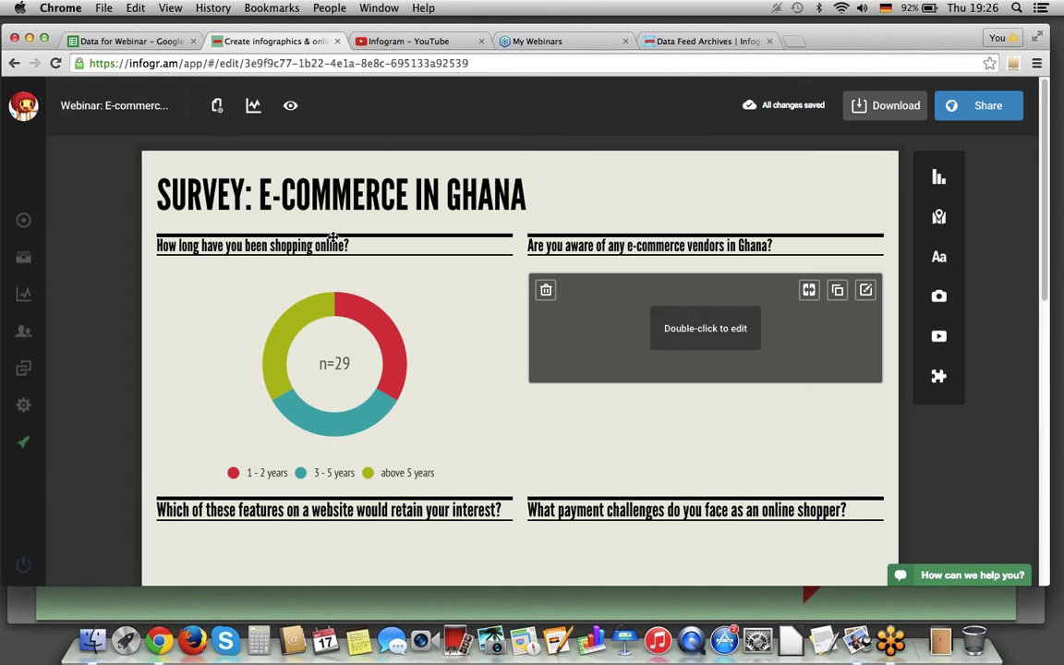
{"action": "left_click", "coordinate": [288, 108]}
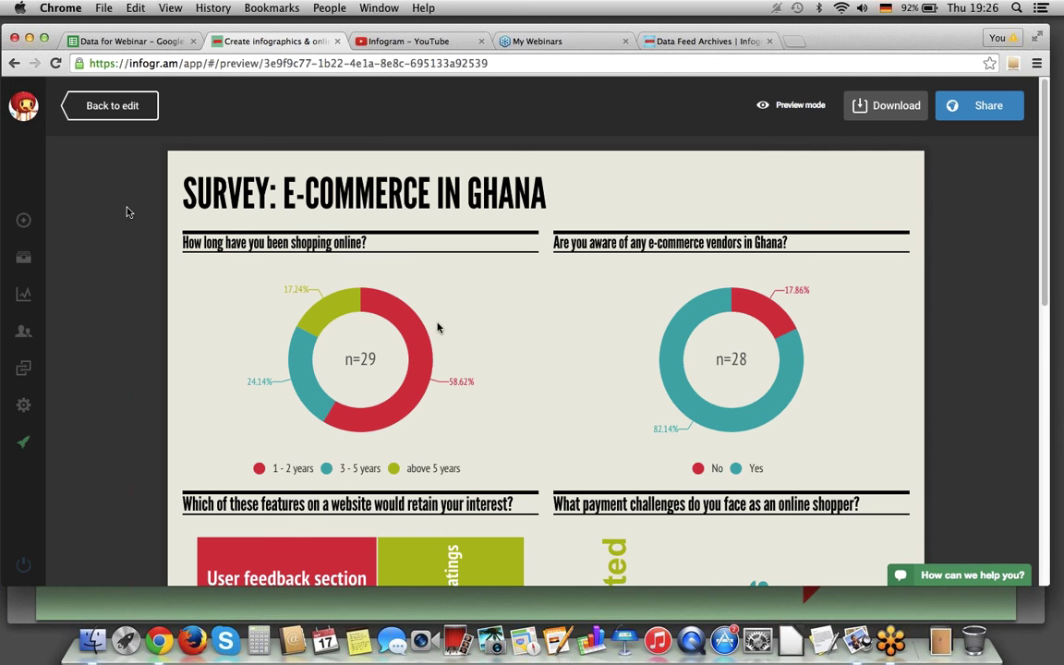
Inspect the segments of both donut charts, and view the website features treemap and payment challenges word cloud
{"action": "mouse_move", "coordinate": [763, 388]}
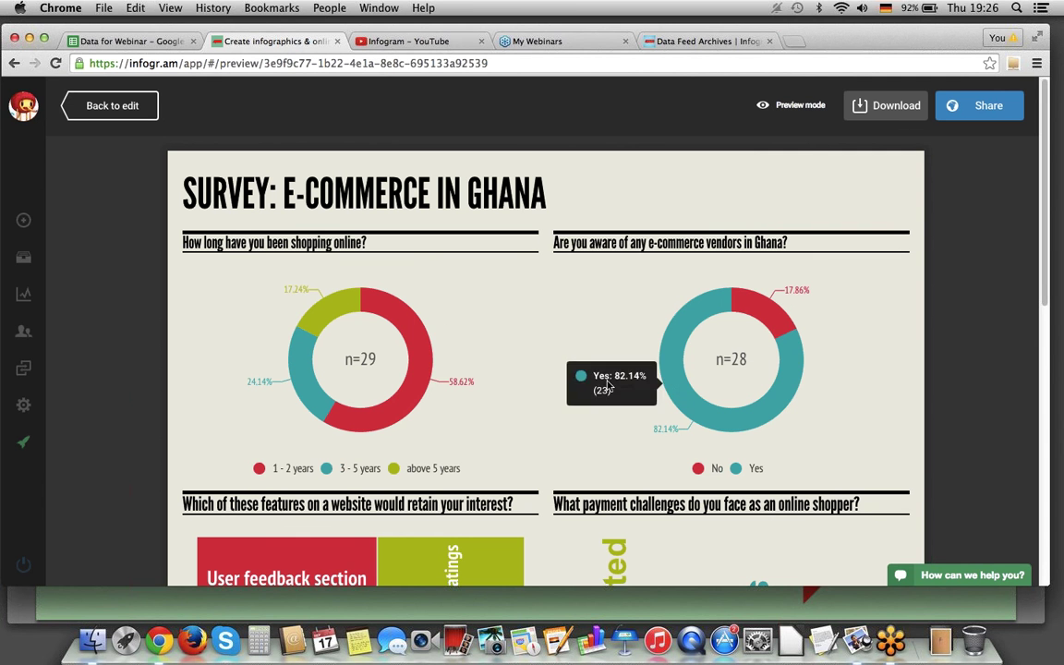
{"action": "mouse_move", "coordinate": [403, 332]}
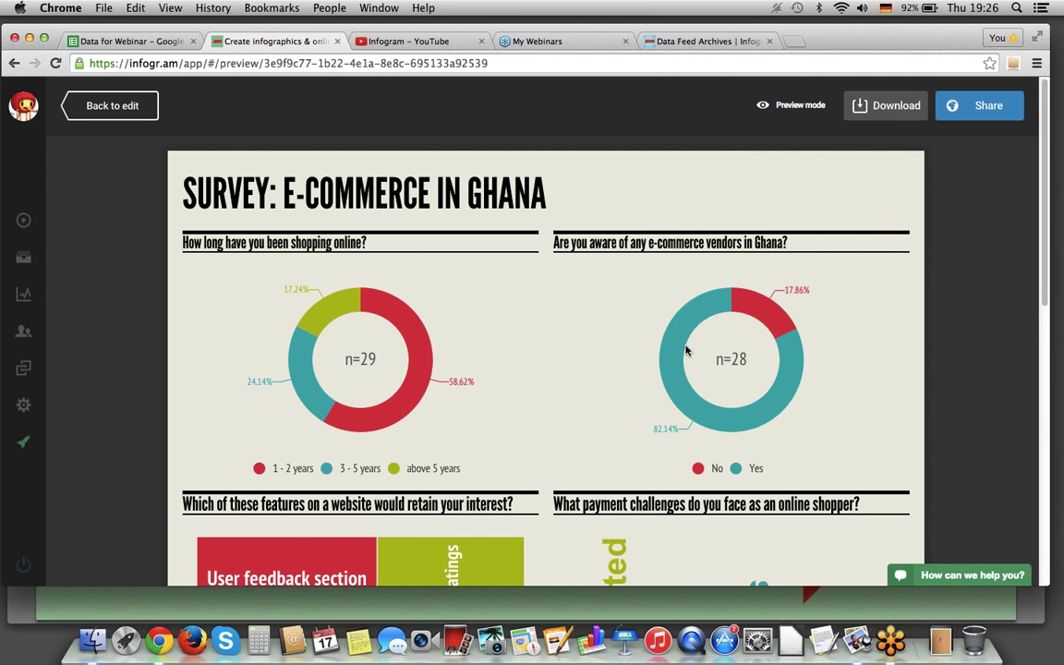
{"action": "mouse_move", "coordinate": [756, 320]}
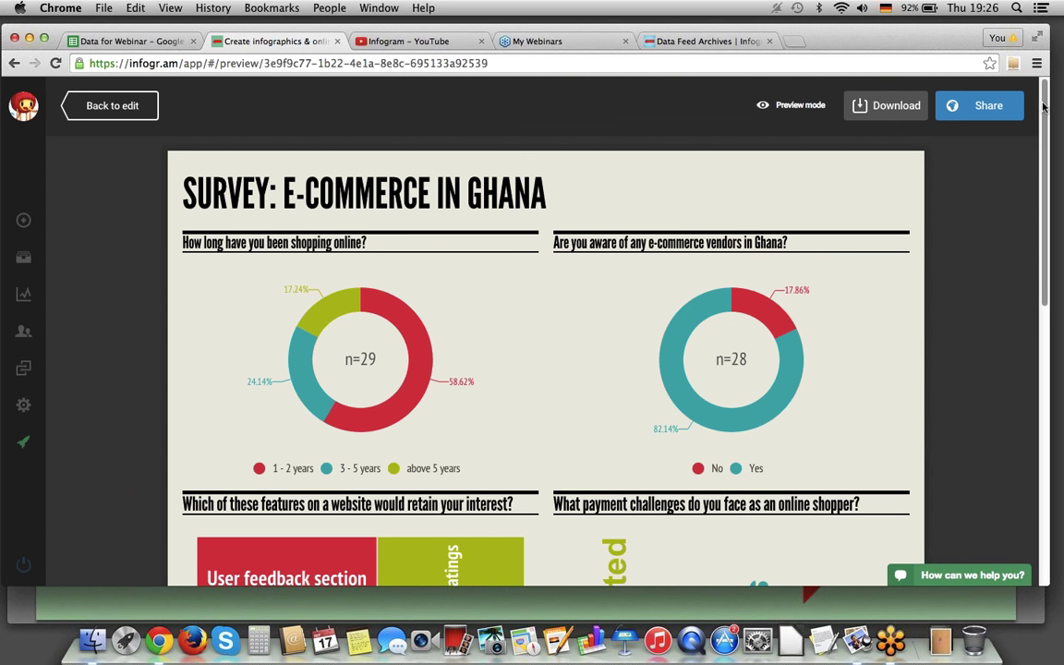
{"action": "left_click_drag", "start_coordinate": [1046, 111], "coordinate": [1046, 226]}
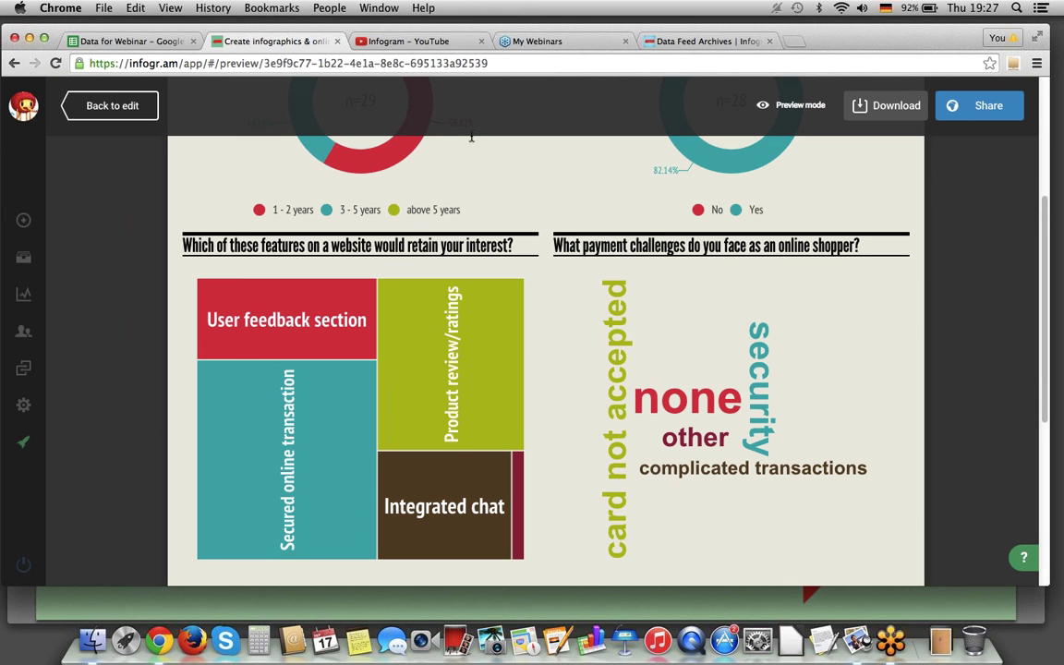
Examine the survey summaries and coded payment challenges in the Ghana2 sheet of the Data for Webinar spreadsheet
{"action": "left_click", "coordinate": [129, 42]}
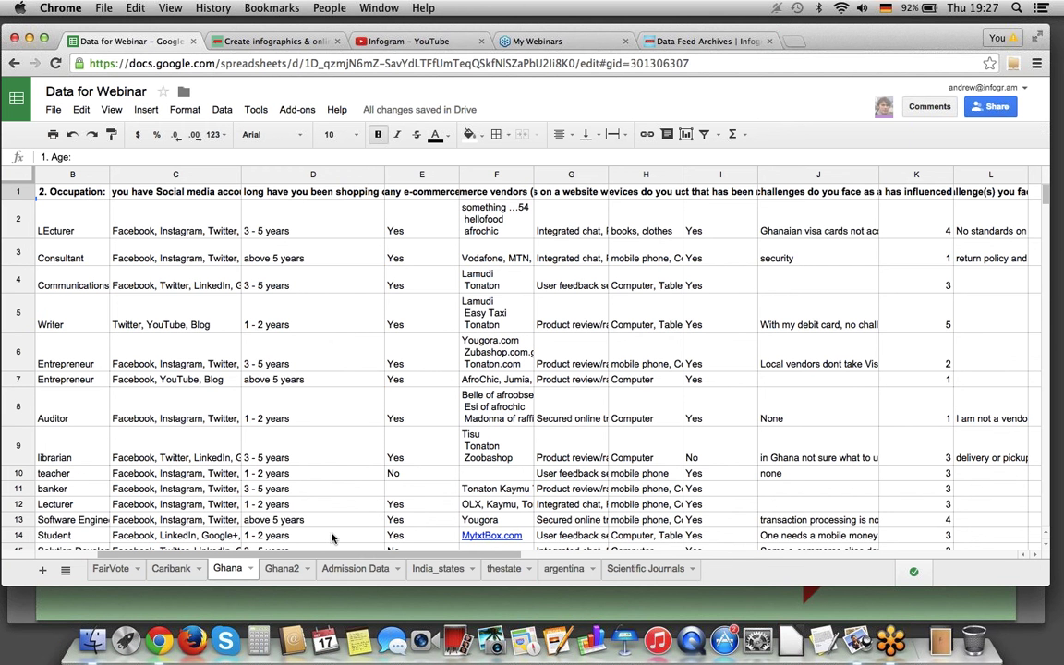
{"action": "left_click", "coordinate": [288, 569]}
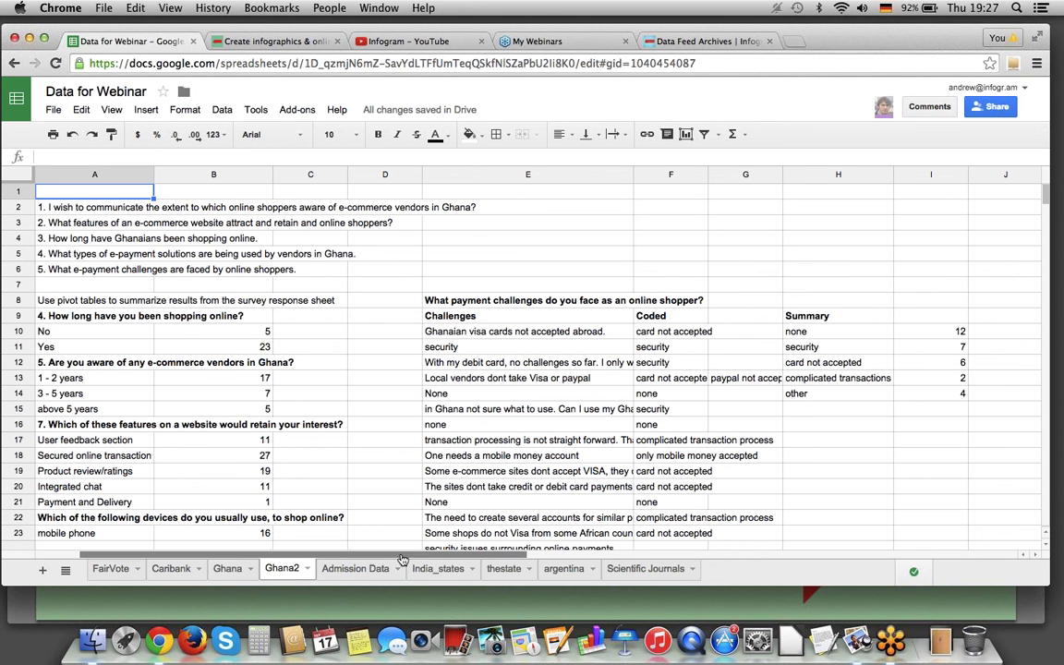
{"action": "left_click_drag", "start_coordinate": [429, 561], "coordinate": [466, 561]}
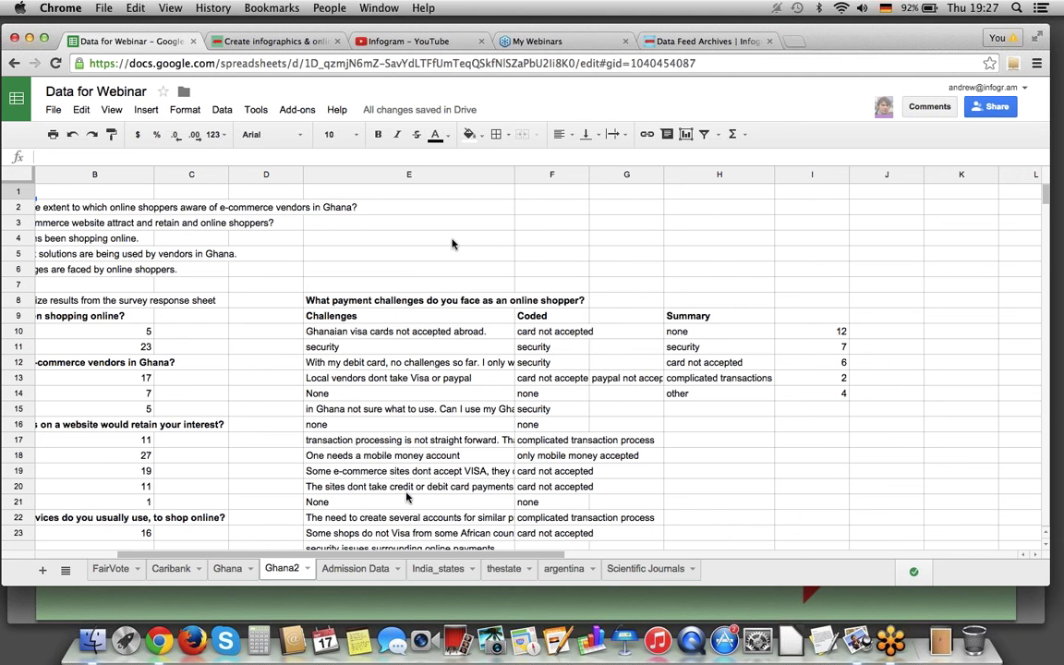
{"action": "scroll", "coordinate": [573, 462], "scroll_direction": "right", "scroll_amount": 3}
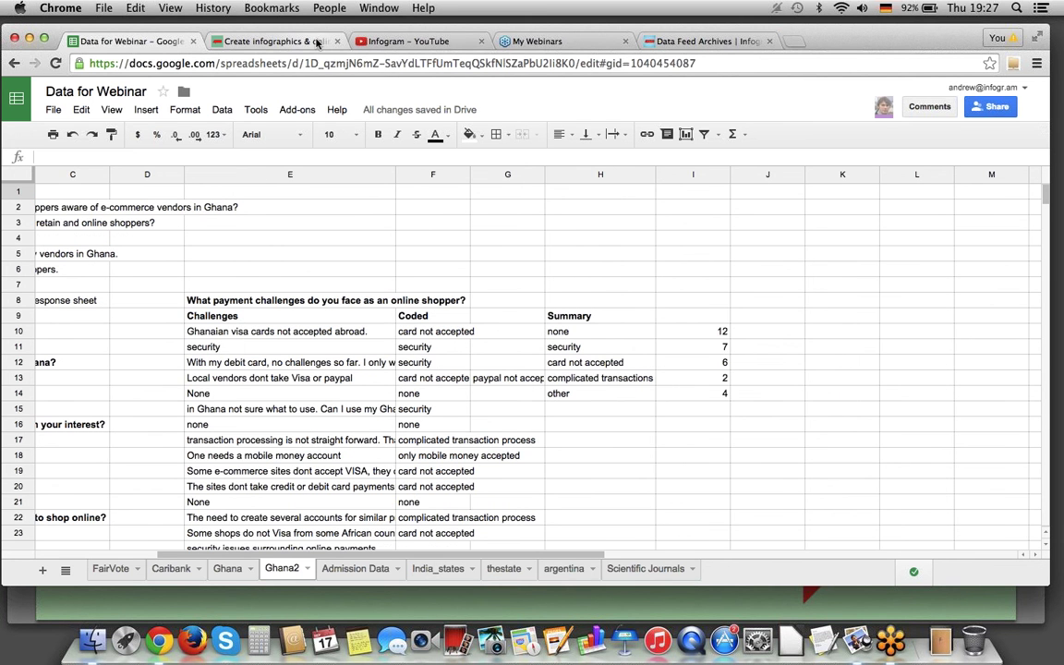
Return to the Ghana survey preview, inspect the treemap's Product review/ratings tile, and go back to editing
{"action": "left_click", "coordinate": [317, 42]}
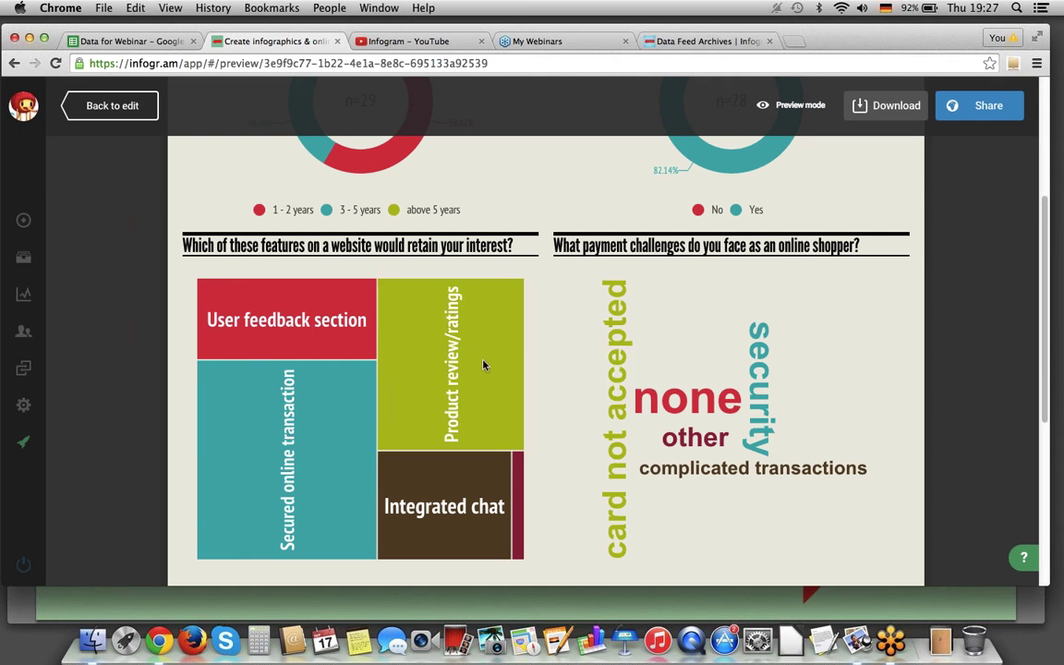
{"action": "mouse_move", "coordinate": [482, 364]}
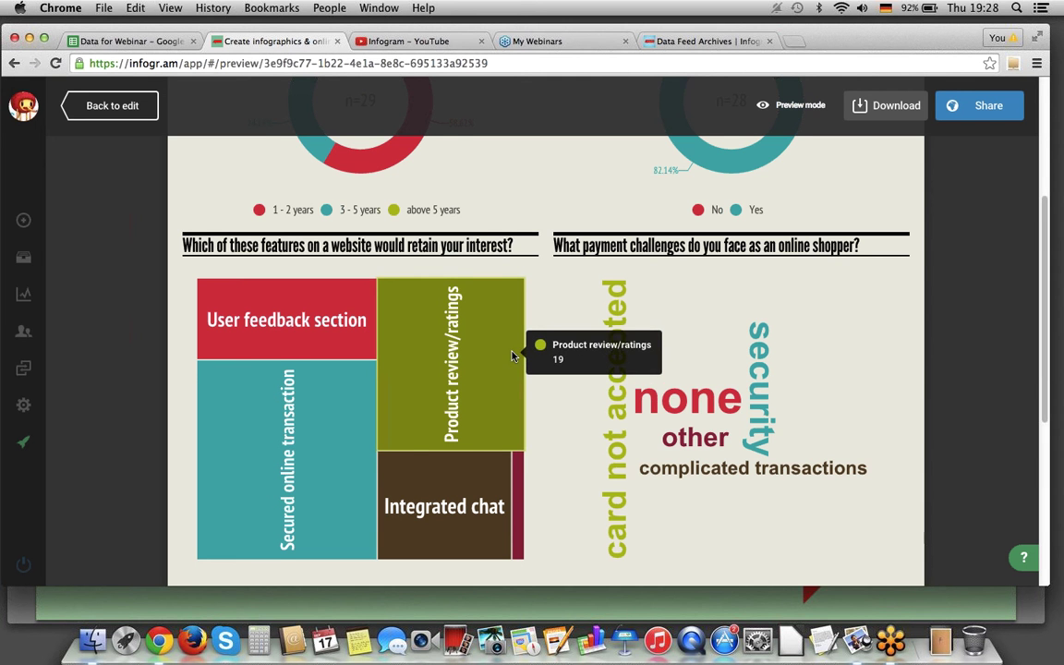
{"action": "key", "text": "Escape"}
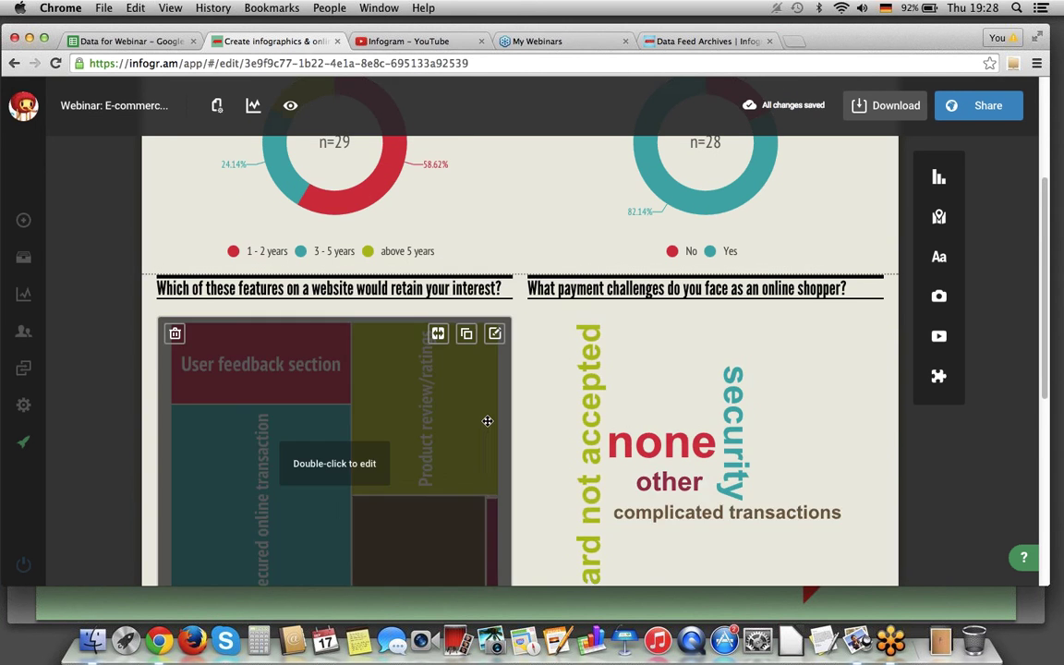
Insert a Tree Map chart below the website features treemap and the payment challenges word cloud
{"action": "scroll", "coordinate": [462, 499], "scroll_direction": "up", "scroll_amount": 1}
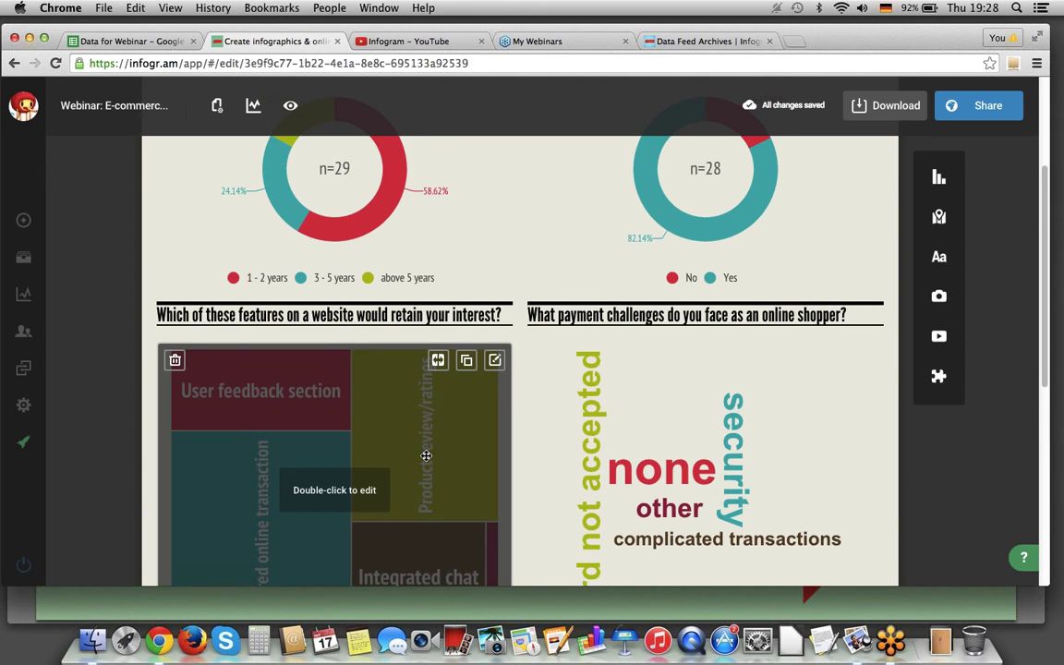
{"action": "scroll", "coordinate": [434, 471], "scroll_direction": "down", "scroll_amount": 3}
{"action": "mouse_move", "coordinate": [444, 519]}
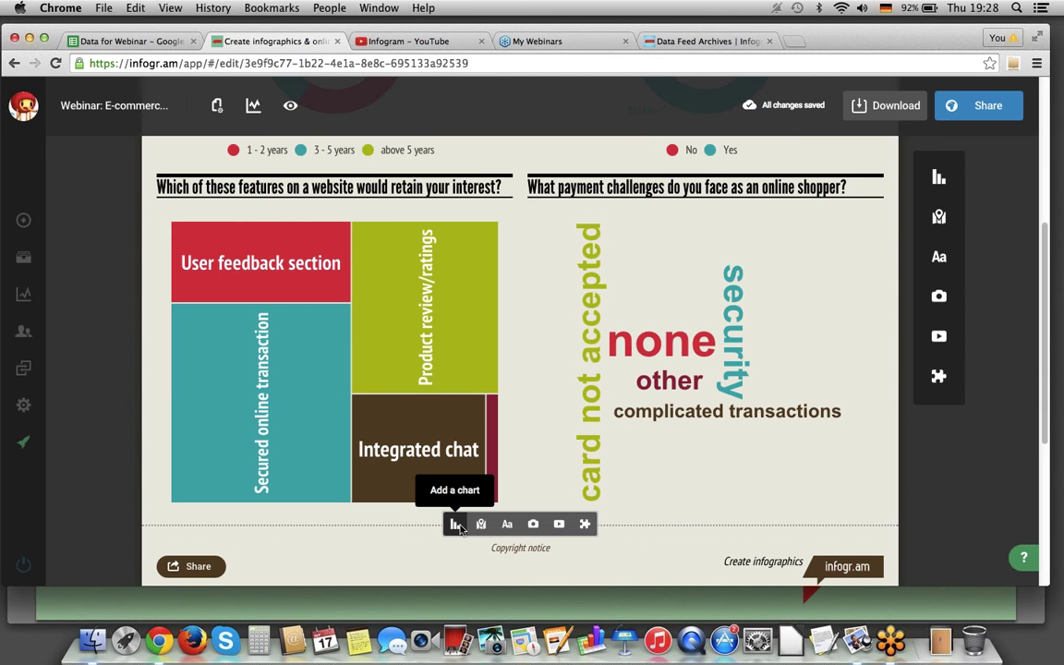
{"action": "left_click", "coordinate": [457, 524]}
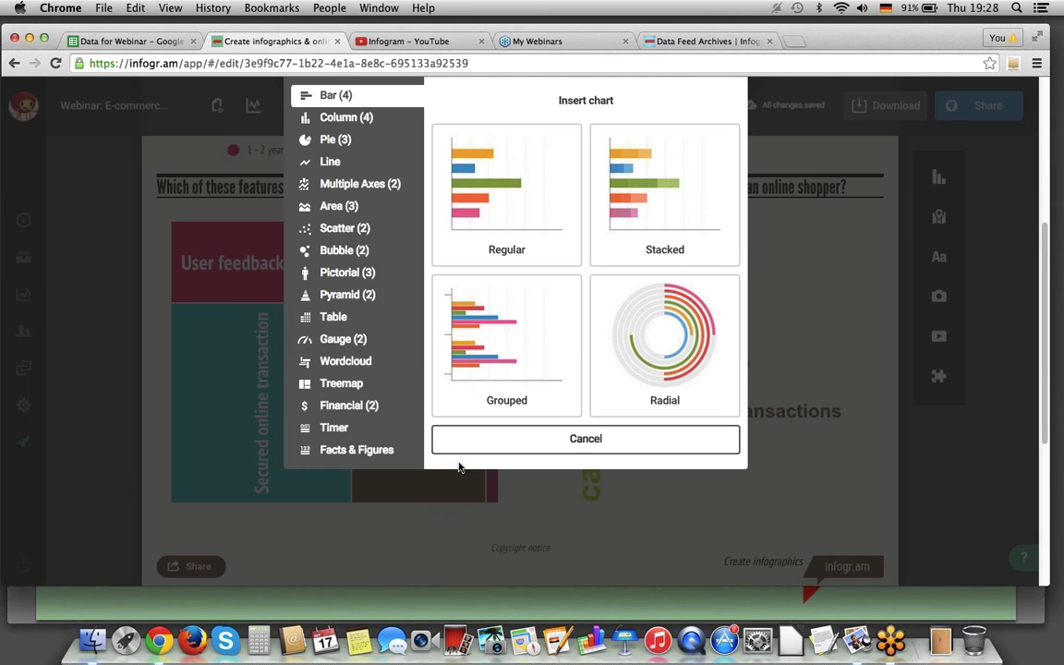
{"action": "left_click", "coordinate": [363, 385]}
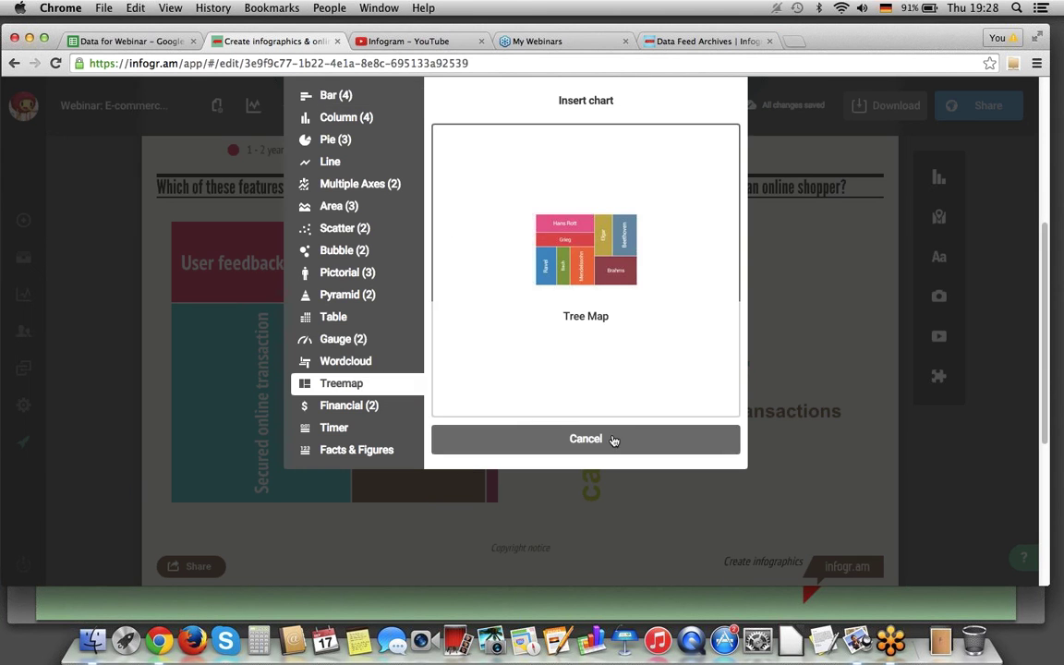
{"action": "left_click", "coordinate": [584, 348]}
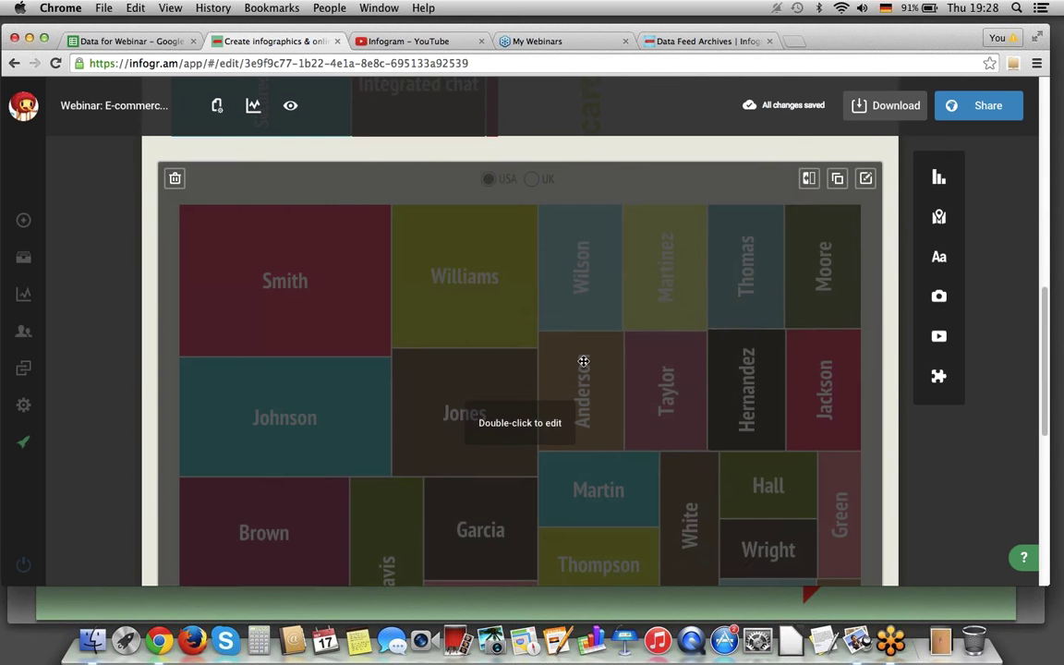
Open the new tree map's data for editing and clear all the sample surname data from its sheet
{"action": "double_click", "coordinate": [584, 361]}
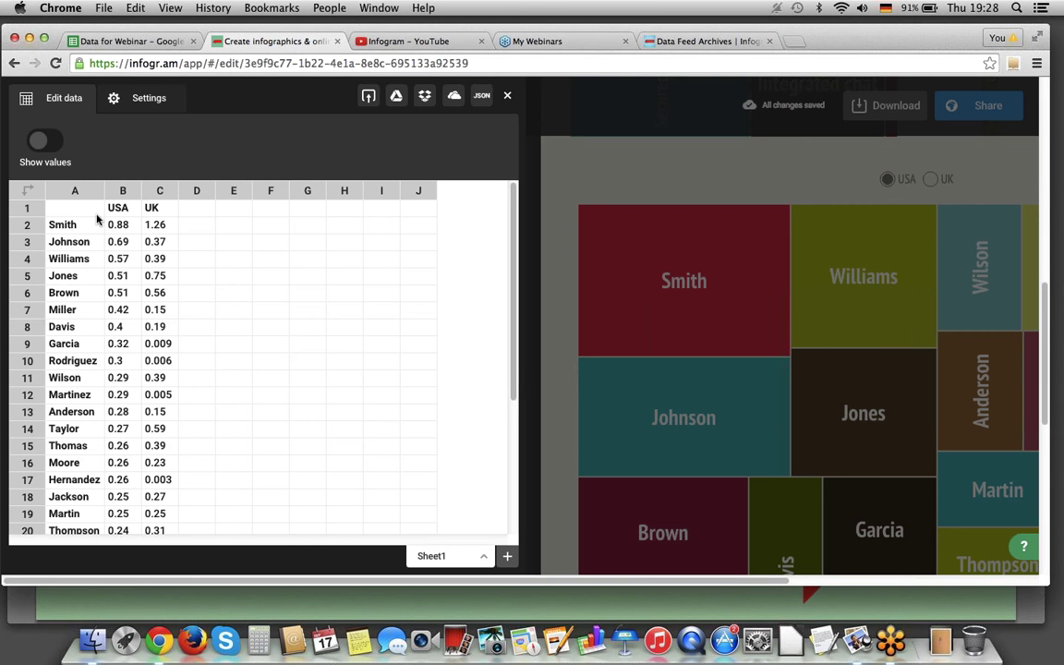
{"action": "left_click", "coordinate": [96, 212]}
{"action": "type", "text": "a"}
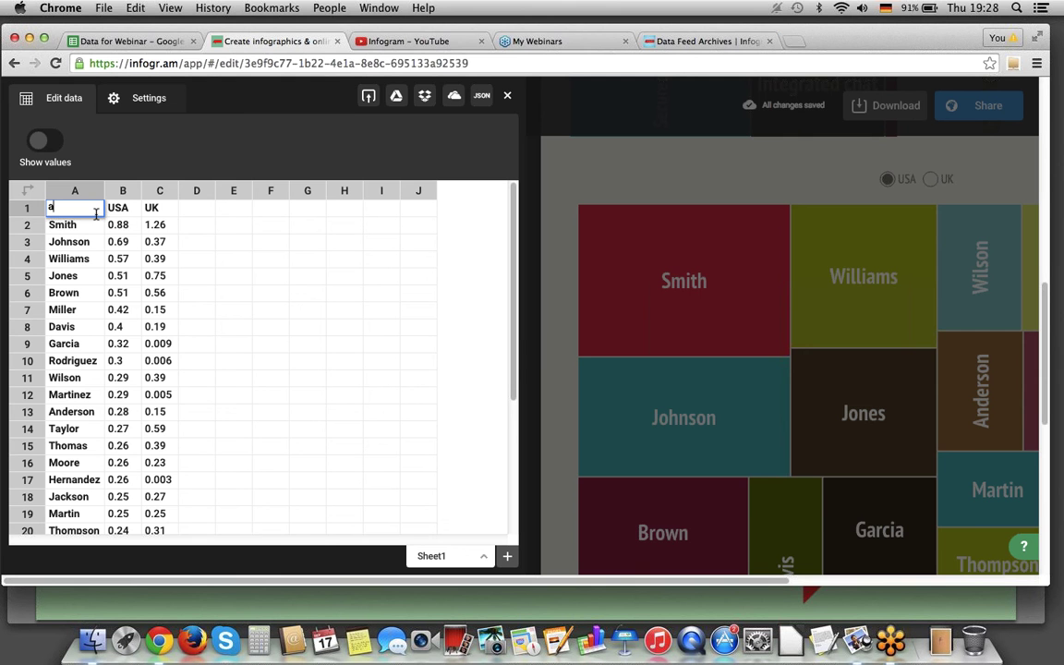
{"action": "key", "text": "super+a"}
{"action": "key", "text": "BackSpace"}
{"action": "left_click", "coordinate": [122, 210]}
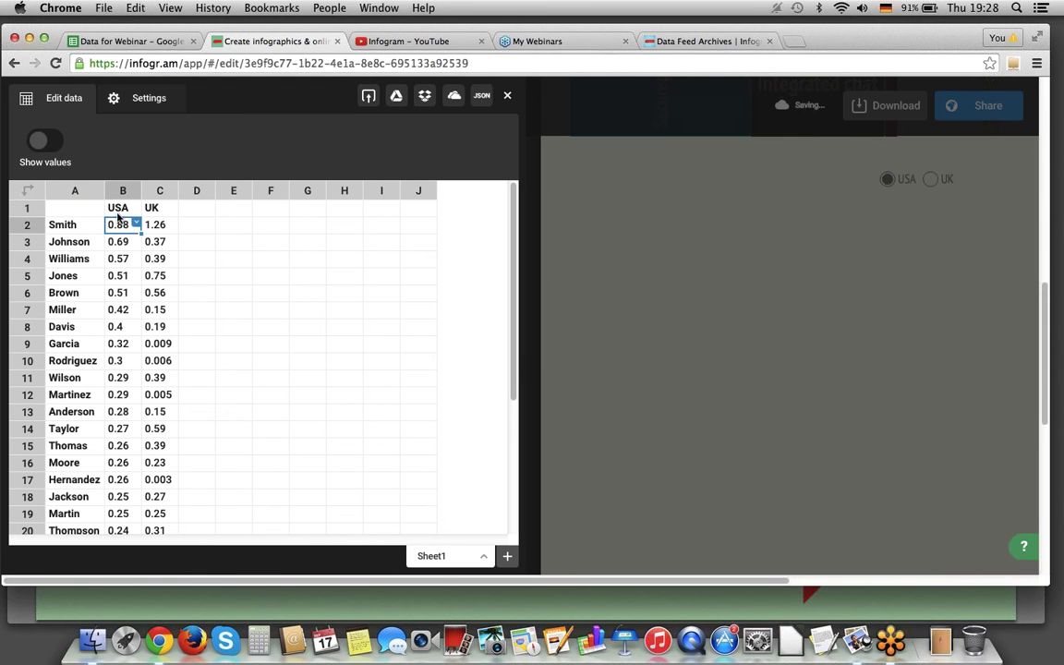
{"action": "key", "text": "super+a"}
{"action": "key", "text": "BackSpace"}
Copy the payment challenges summary, H10:I14, from the Ghana2 sheet and paste it into the tree map's data starting at cell A1
{"action": "left_click", "coordinate": [150, 41]}
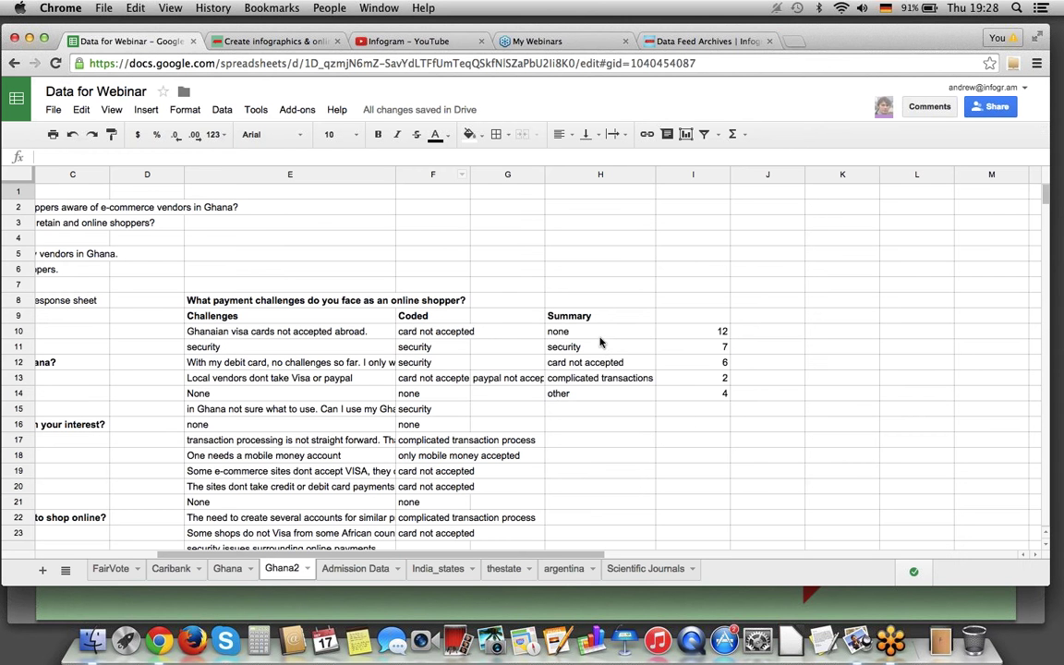
{"action": "left_click_drag", "start_coordinate": [600, 331], "coordinate": [680, 392]}
{"action": "key", "text": "super+c"}
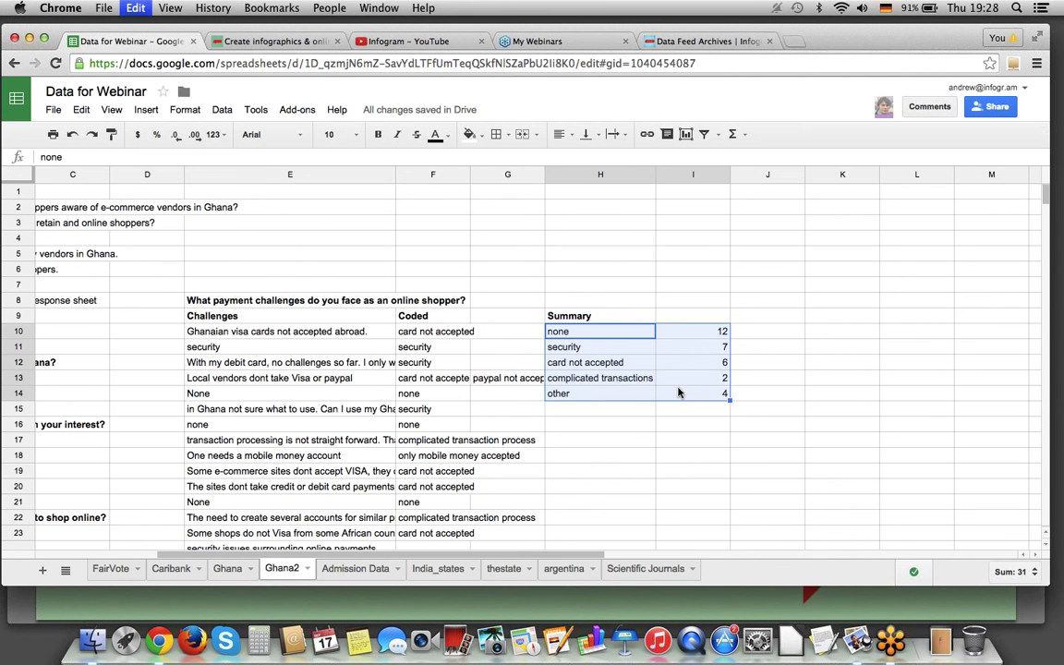
{"action": "key", "text": "ctrl+Tab"}
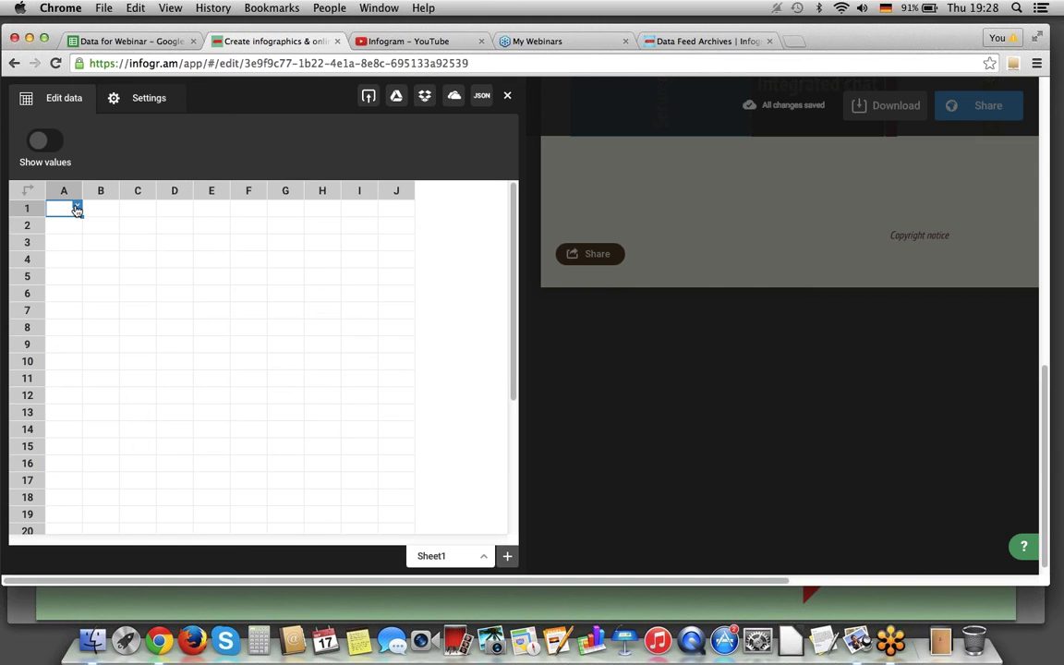
{"action": "key", "text": "super+v"}
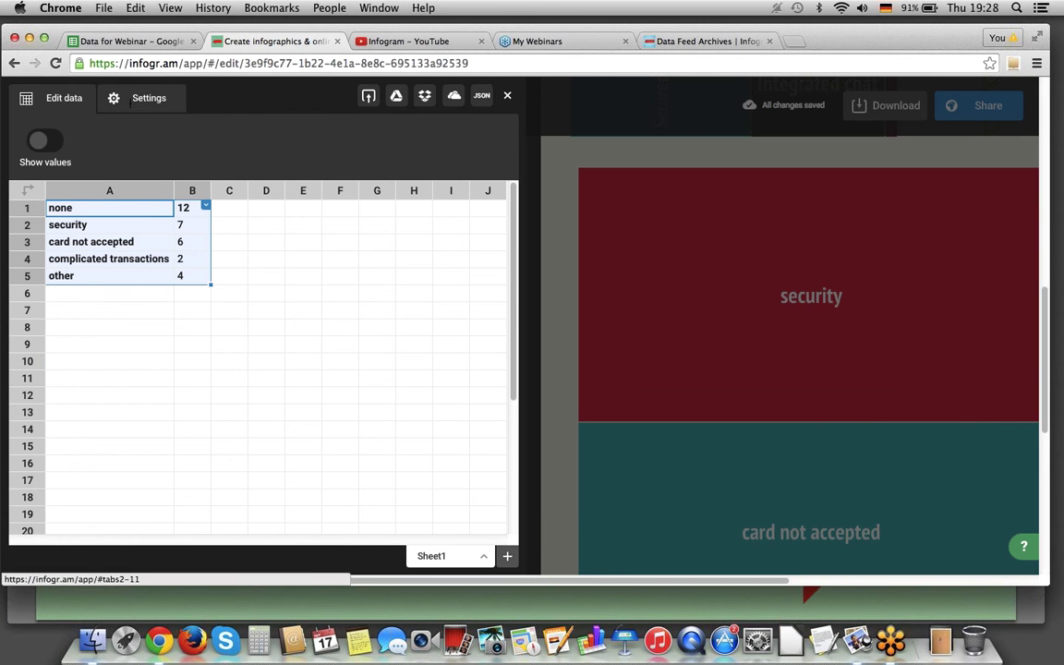
Reduce the tree map's chart height to 273 px, close its settings and review the Ghana survey infographic
{"action": "left_click", "coordinate": [131, 100]}
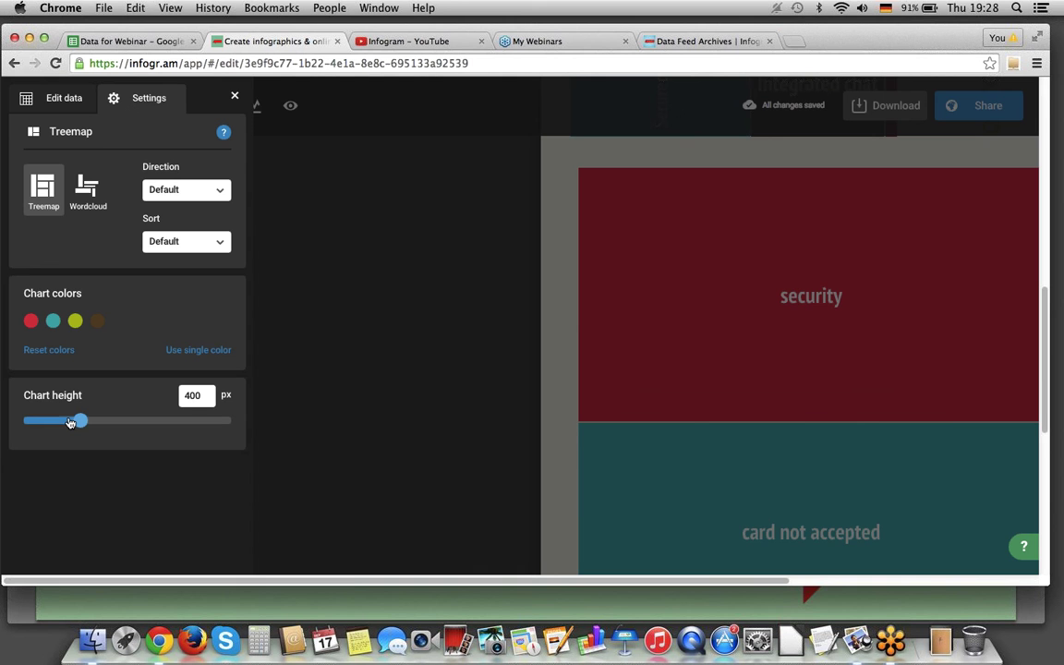
{"action": "left_click_drag", "start_coordinate": [70, 422], "coordinate": [31, 421]}
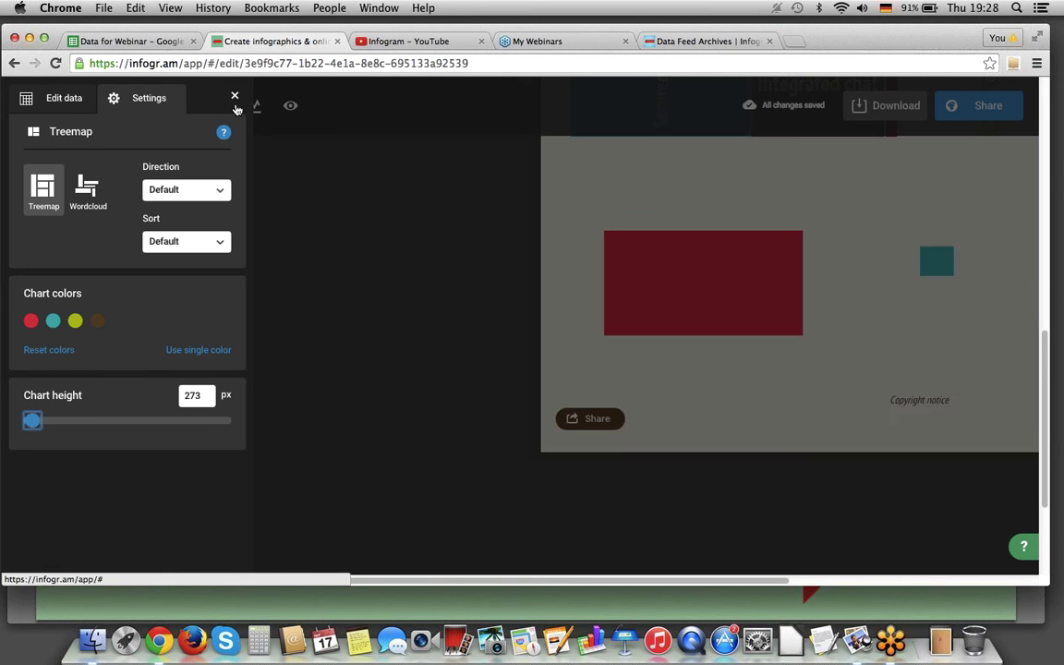
{"action": "left_click", "coordinate": [234, 98]}
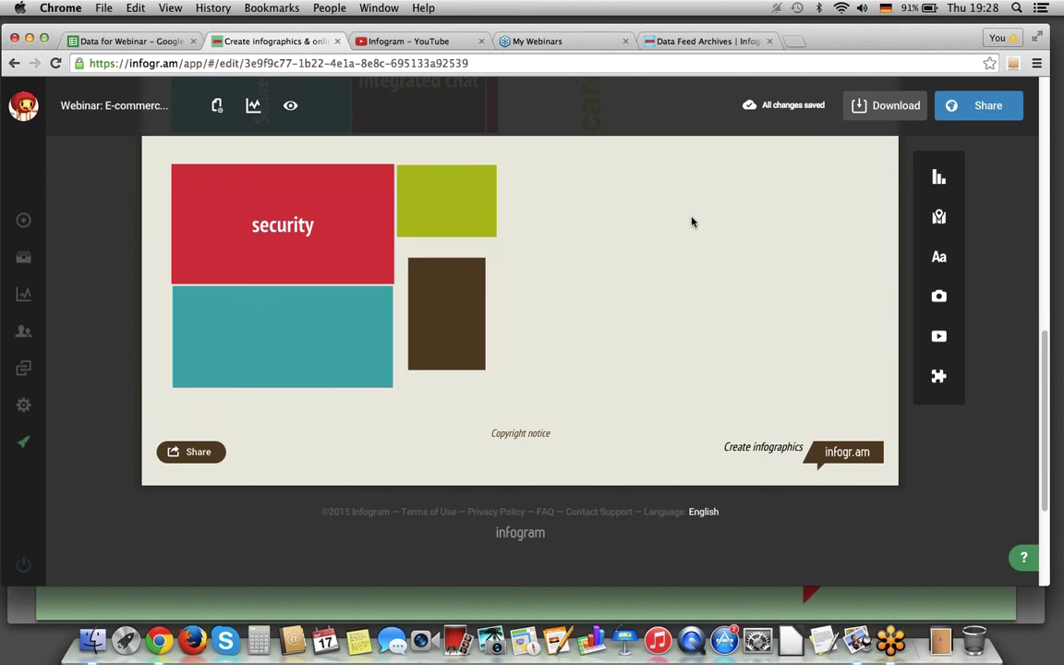
{"action": "scroll", "coordinate": [652, 246], "scroll_direction": "down", "scroll_amount": 1}
{"action": "scroll", "coordinate": [785, 213], "scroll_direction": "up", "scroll_amount": 2}
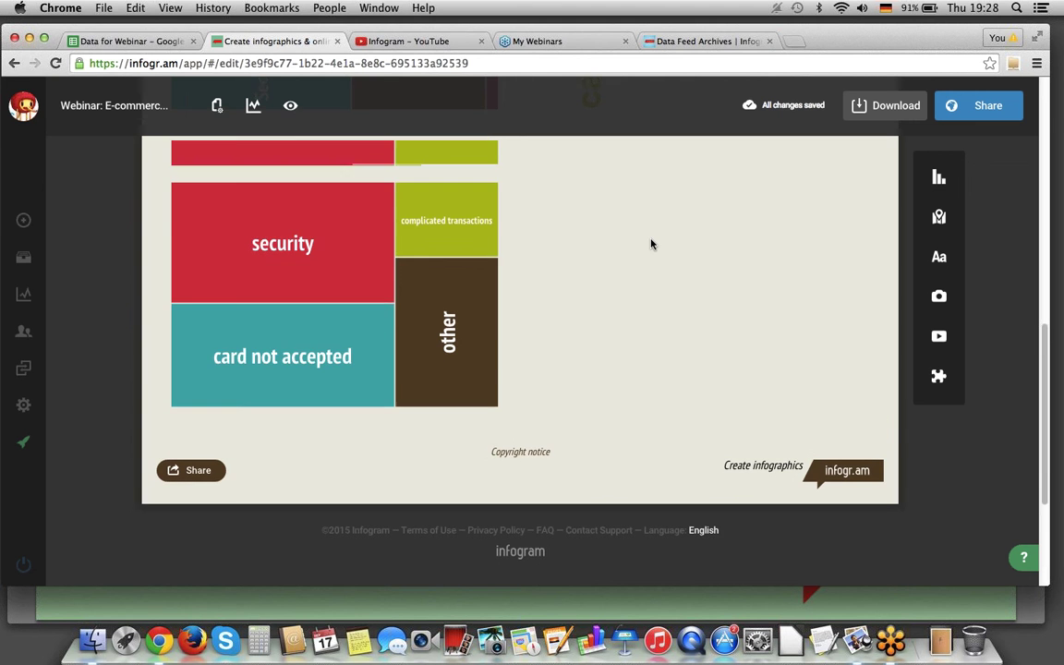
{"action": "scroll", "coordinate": [160, 310], "scroll_direction": "up", "scroll_amount": 5}
{"action": "scroll", "coordinate": [160, 311], "scroll_direction": "up", "scroll_amount": 8}
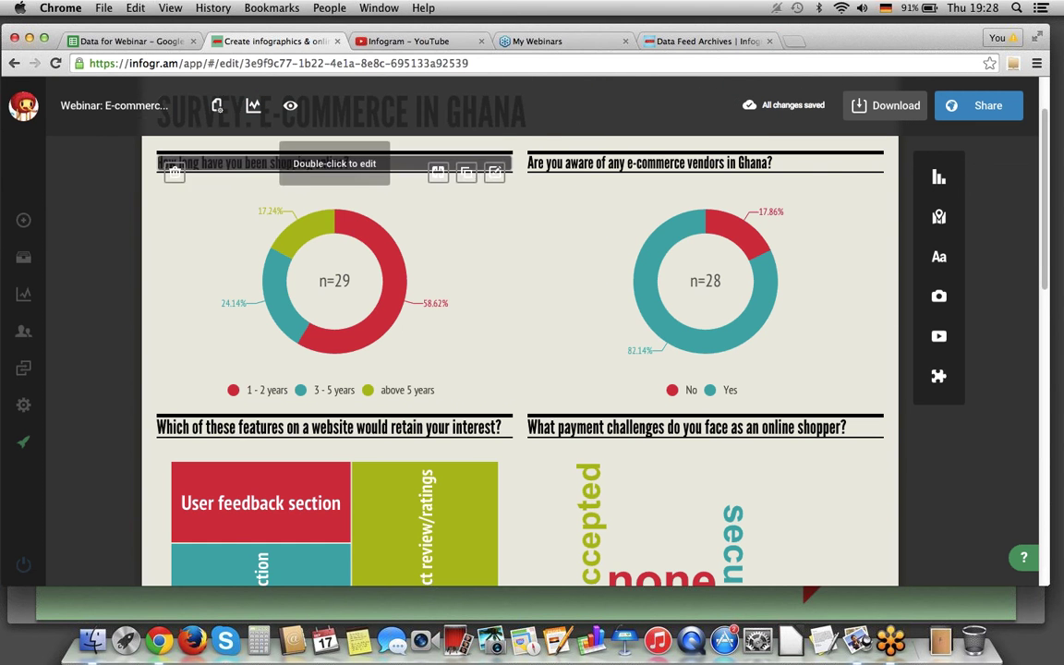
Open the Grant Money Allocation infographic from the library and examine its source data in the thestate sheet of Data for Webinar
{"action": "left_click", "coordinate": [24, 259]}
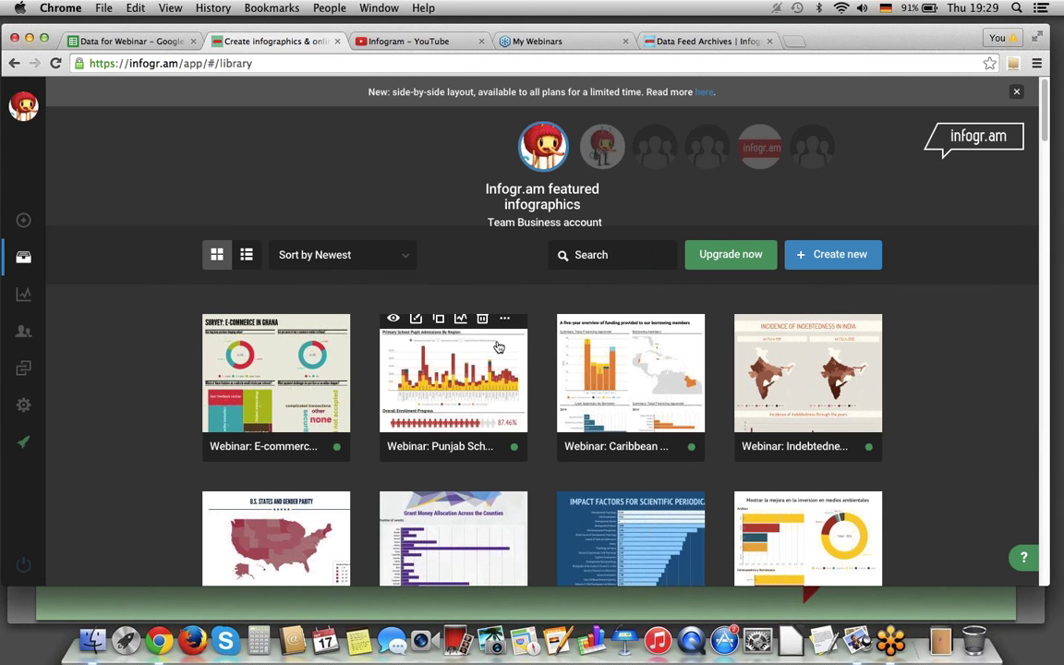
{"action": "double_click", "coordinate": [470, 534]}
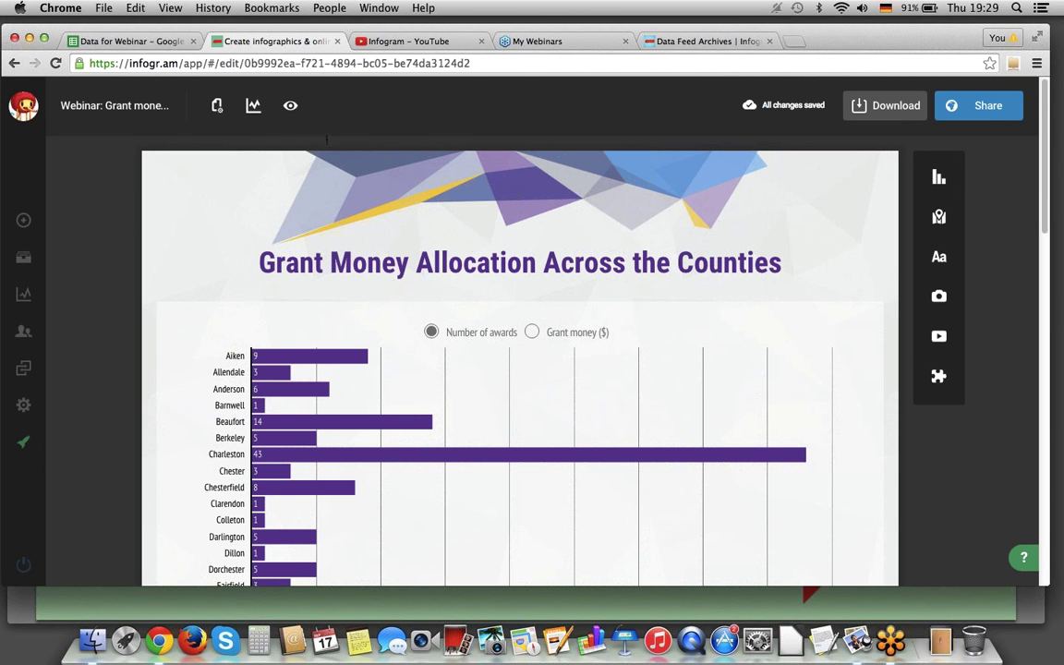
{"action": "left_click", "coordinate": [143, 41]}
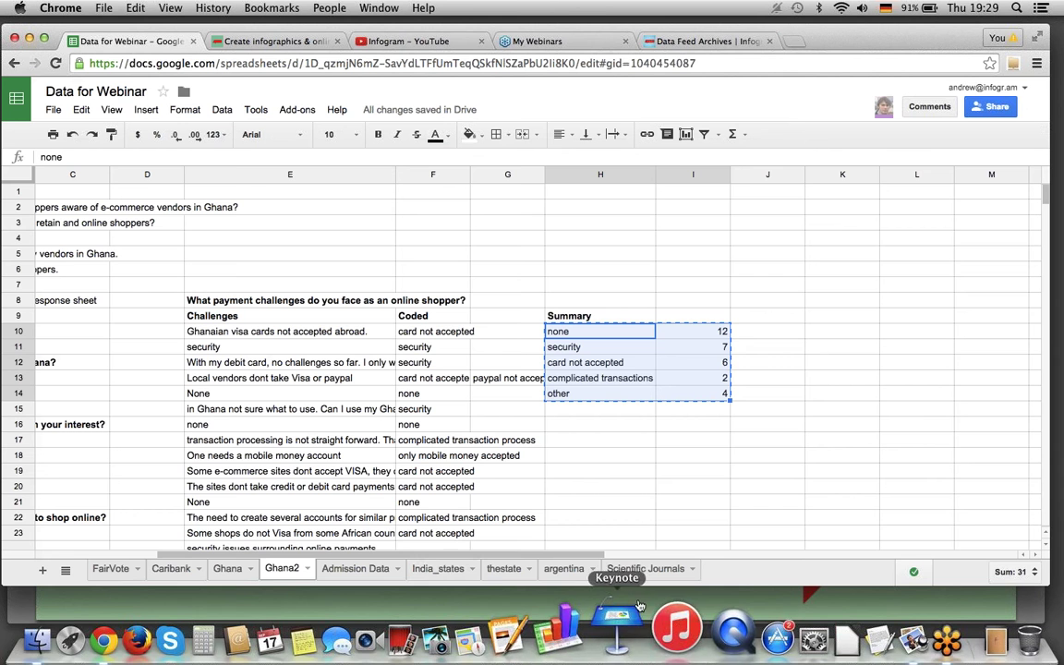
{"action": "left_click", "coordinate": [513, 569]}
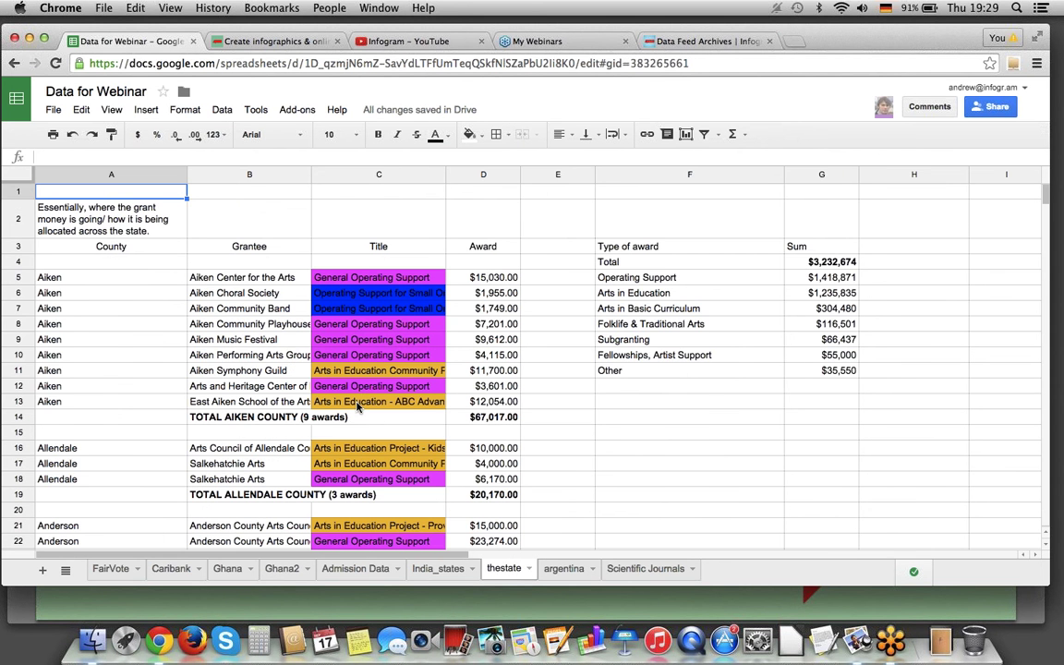
{"action": "scroll", "coordinate": [357, 408], "scroll_direction": "down", "scroll_amount": 2}
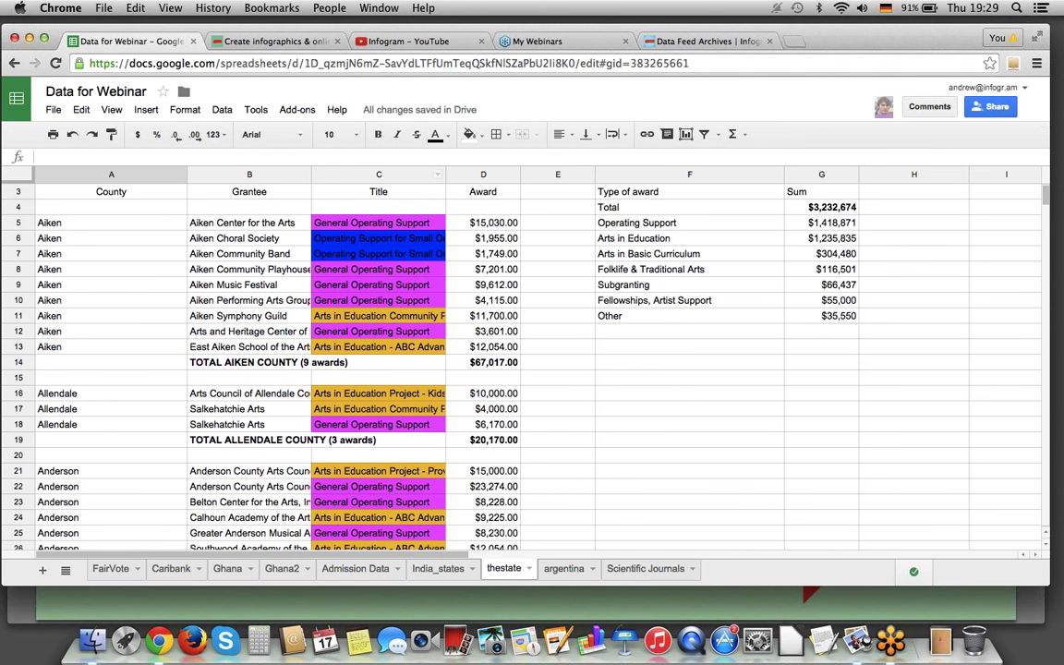
Preview the grant money infographic and inspect the number of awards for Aiken, Berkeley and Charleston in the county bar chart
{"action": "left_click", "coordinate": [283, 43]}
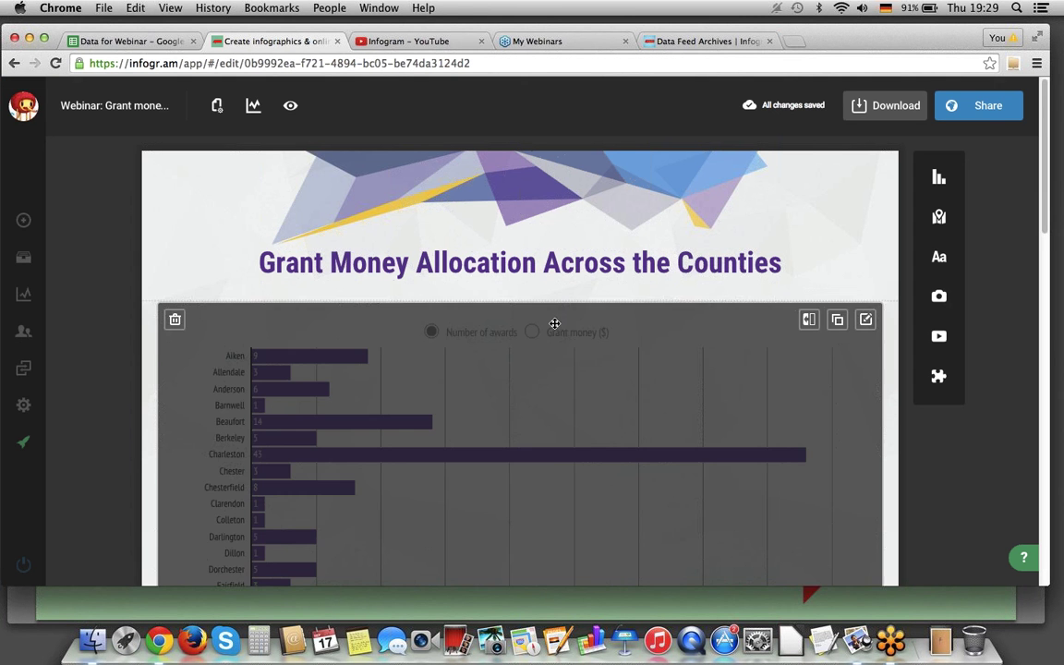
{"action": "left_click", "coordinate": [291, 105]}
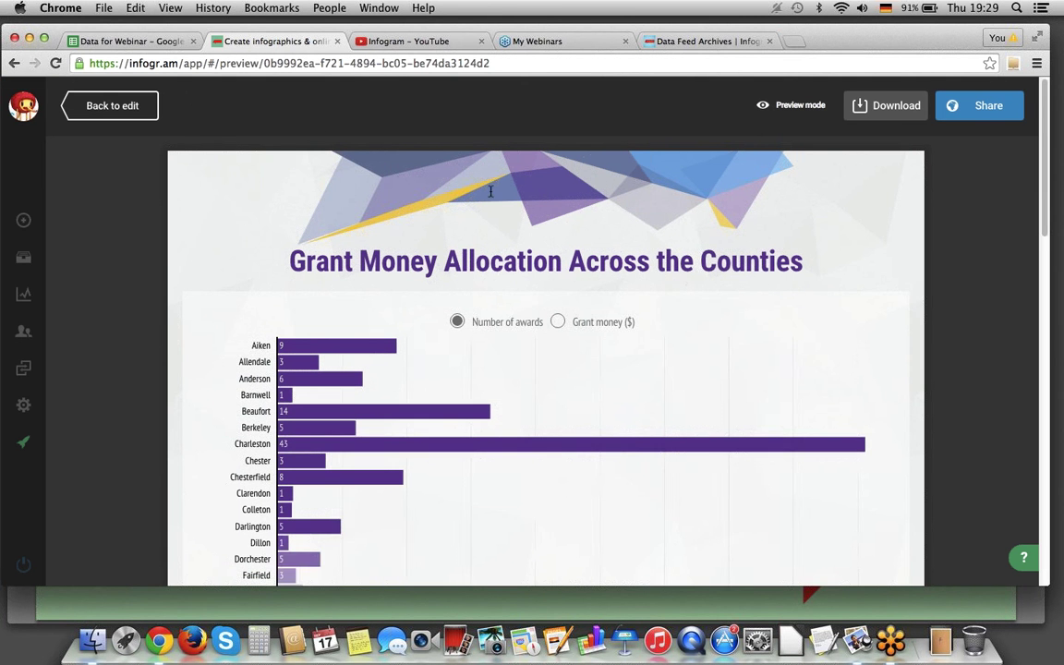
{"action": "scroll", "coordinate": [679, 282], "scroll_direction": "down", "scroll_amount": 3}
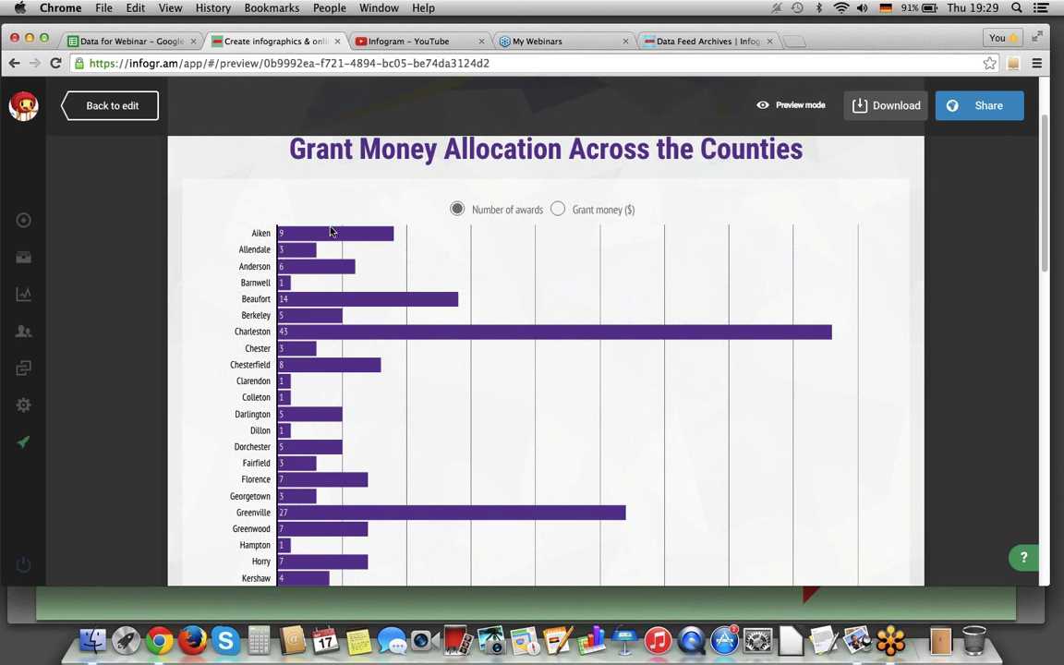
{"action": "mouse_move", "coordinate": [312, 239]}
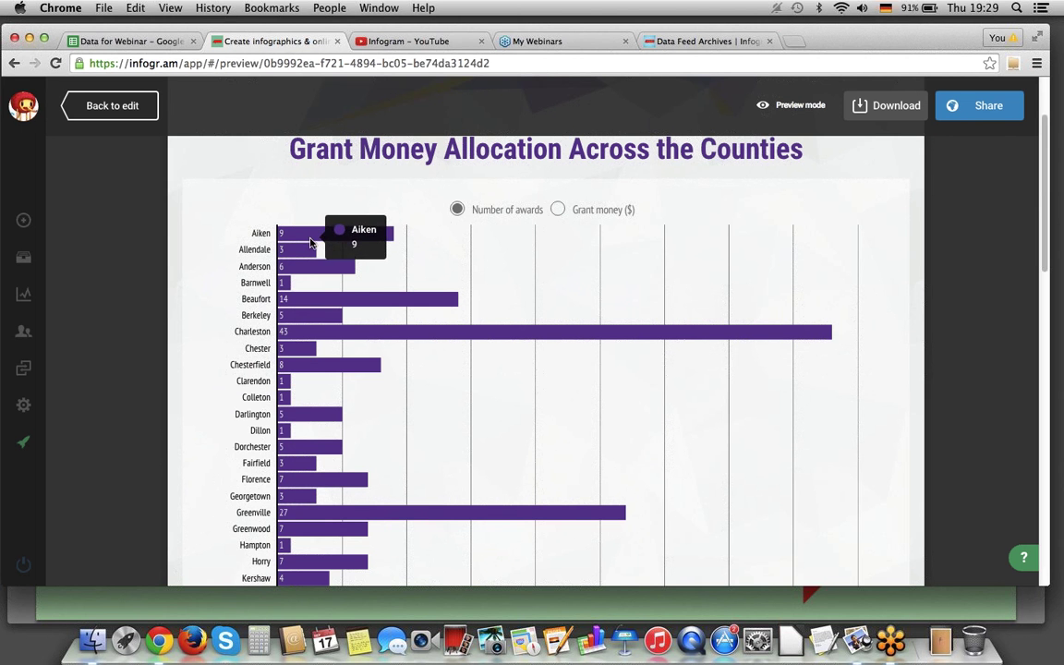
{"action": "mouse_move", "coordinate": [319, 269]}
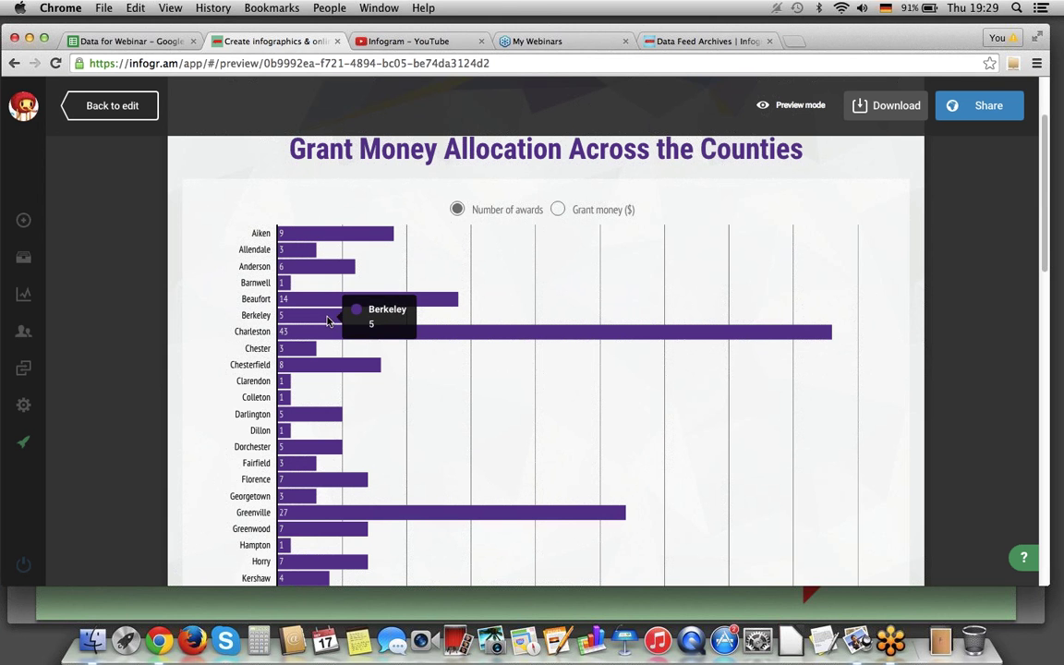
{"action": "mouse_move", "coordinate": [326, 333]}
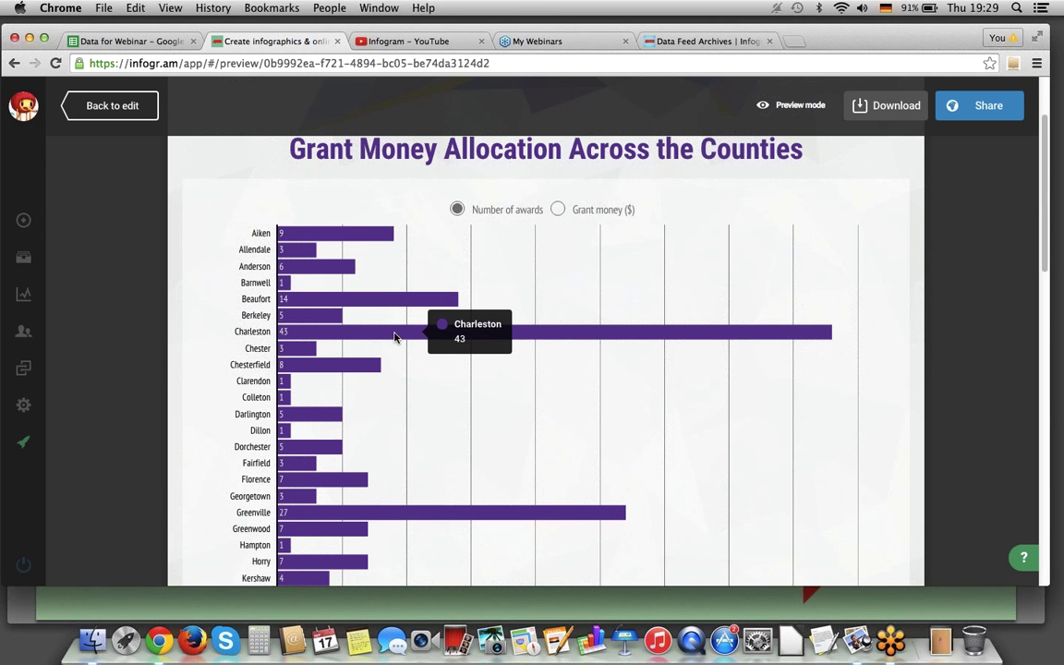
Switch the county bar chart to Grant money ($) and look through the amounts for all the counties
{"action": "left_click", "coordinate": [560, 212]}
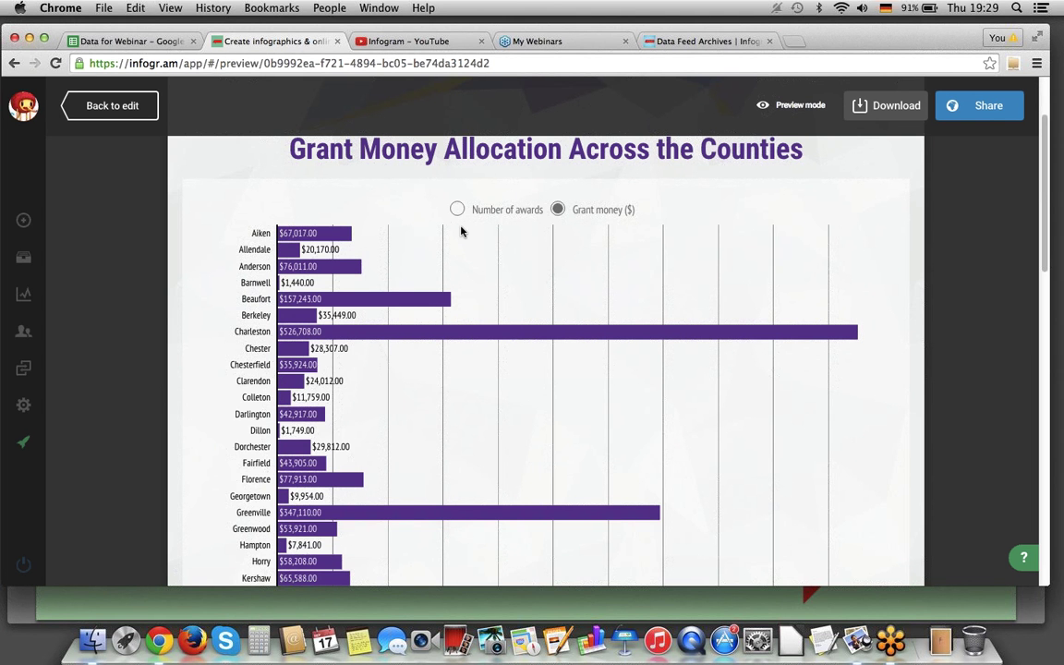
{"action": "scroll", "coordinate": [462, 231], "scroll_direction": "down", "scroll_amount": 10}
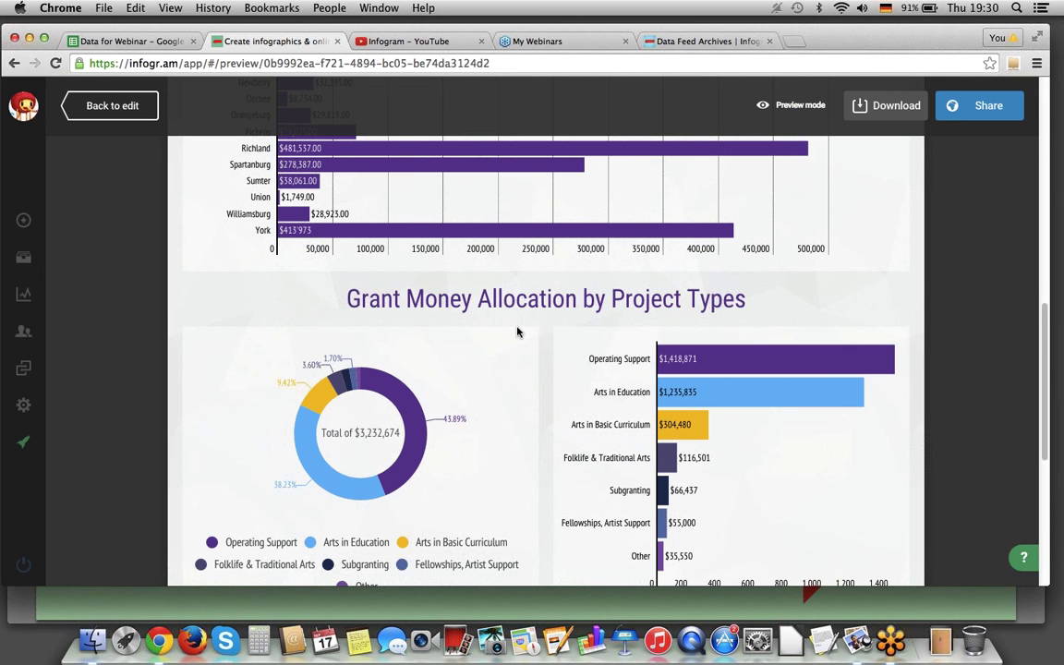
{"action": "scroll", "coordinate": [517, 332], "scroll_direction": "down", "scroll_amount": 1}
{"action": "scroll", "coordinate": [441, 267], "scroll_direction": "up", "scroll_amount": 5}
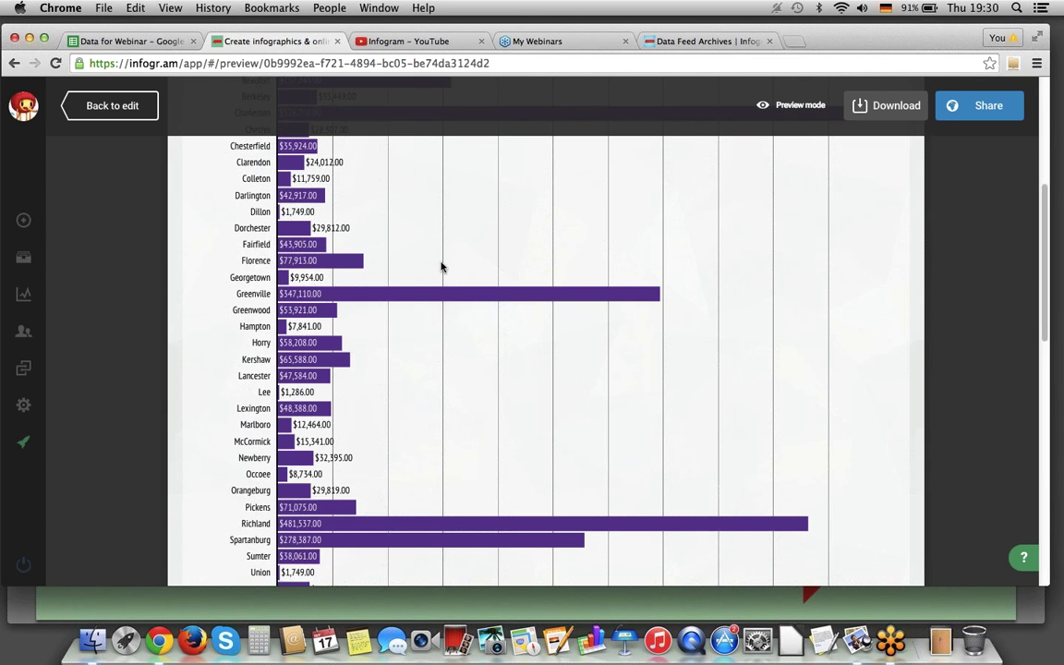
Inspect the project types donut chart, including its Arts in Education segment, and the Operating Support bar in the neighbouring chart
{"action": "scroll", "coordinate": [441, 267], "scroll_direction": "down", "scroll_amount": 4}
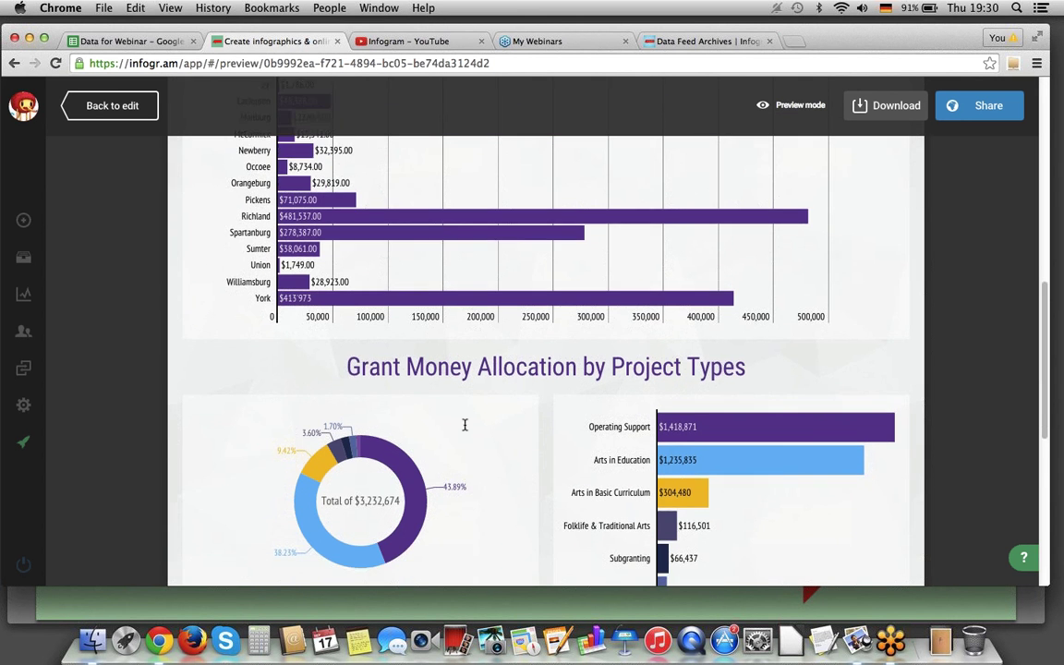
{"action": "scroll", "coordinate": [464, 425], "scroll_direction": "down", "scroll_amount": 1}
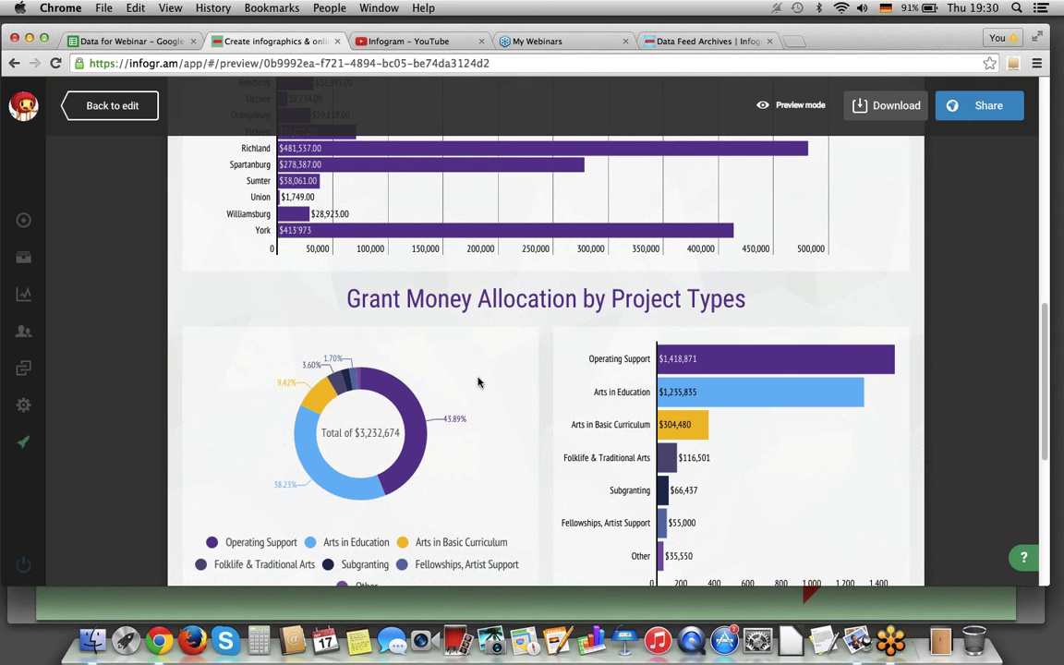
{"action": "scroll", "coordinate": [450, 393], "scroll_direction": "down", "scroll_amount": 1}
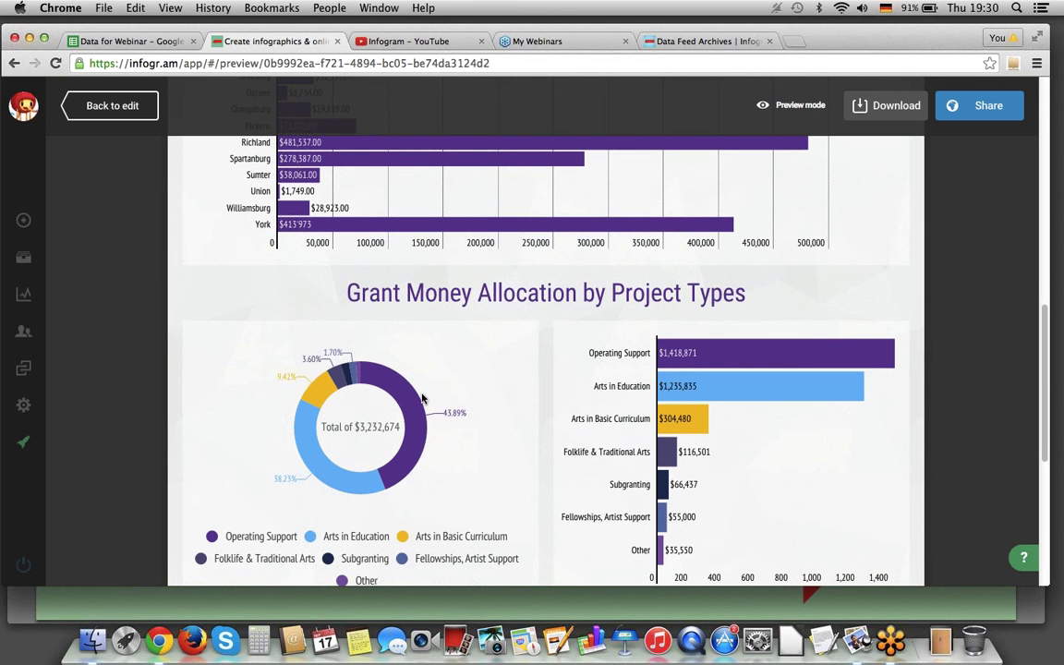
{"action": "mouse_move", "coordinate": [383, 475]}
{"action": "mouse_move", "coordinate": [349, 479]}
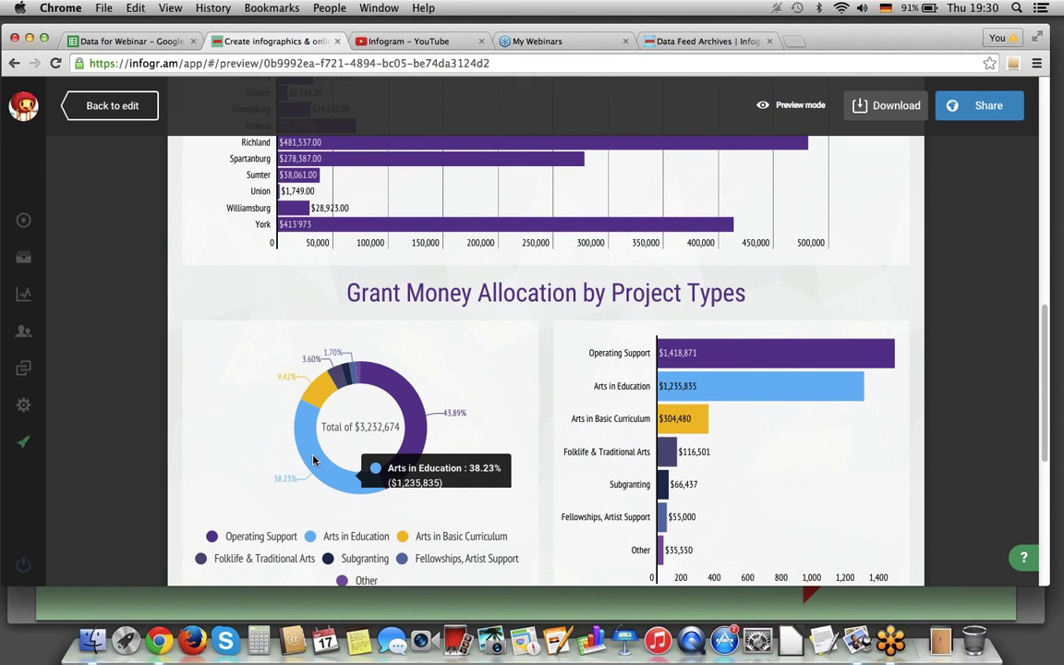
{"action": "mouse_move", "coordinate": [358, 397]}
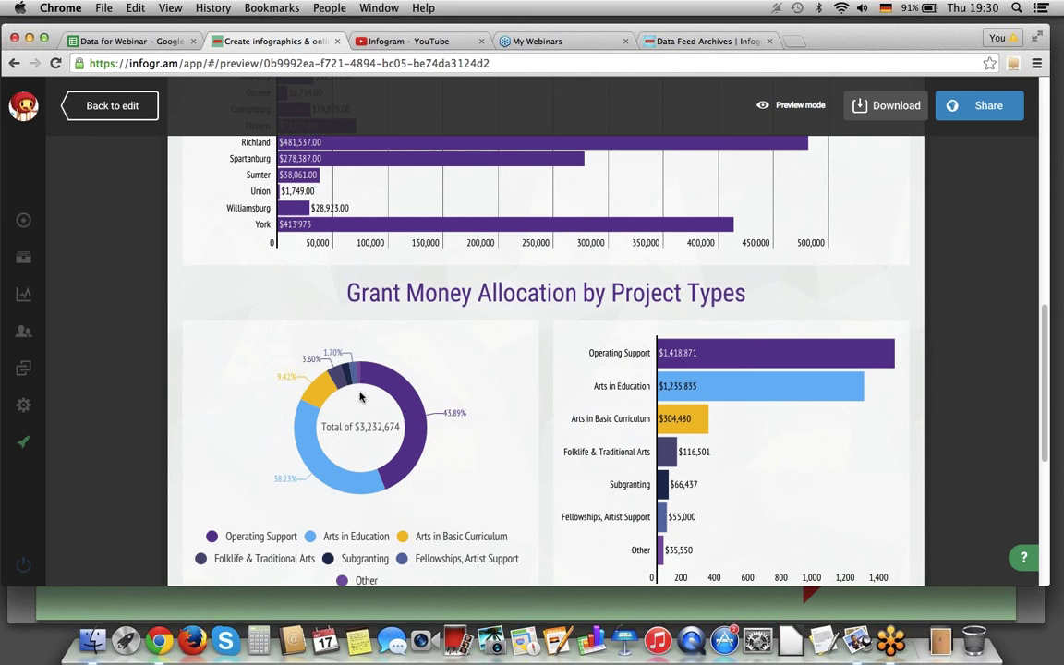
{"action": "mouse_move", "coordinate": [712, 370]}
Leave the grant money preview, then open the Impact Factors for Scientific Periodicals infographic from the library and preview it
{"action": "left_click", "coordinate": [103, 108]}
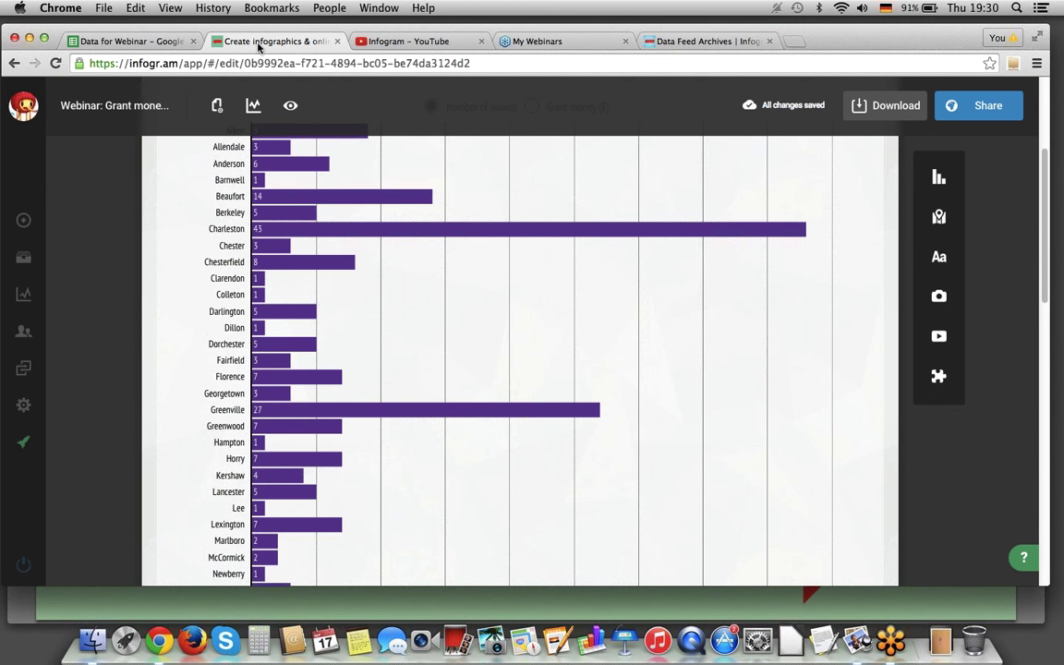
{"action": "left_click", "coordinate": [36, 265]}
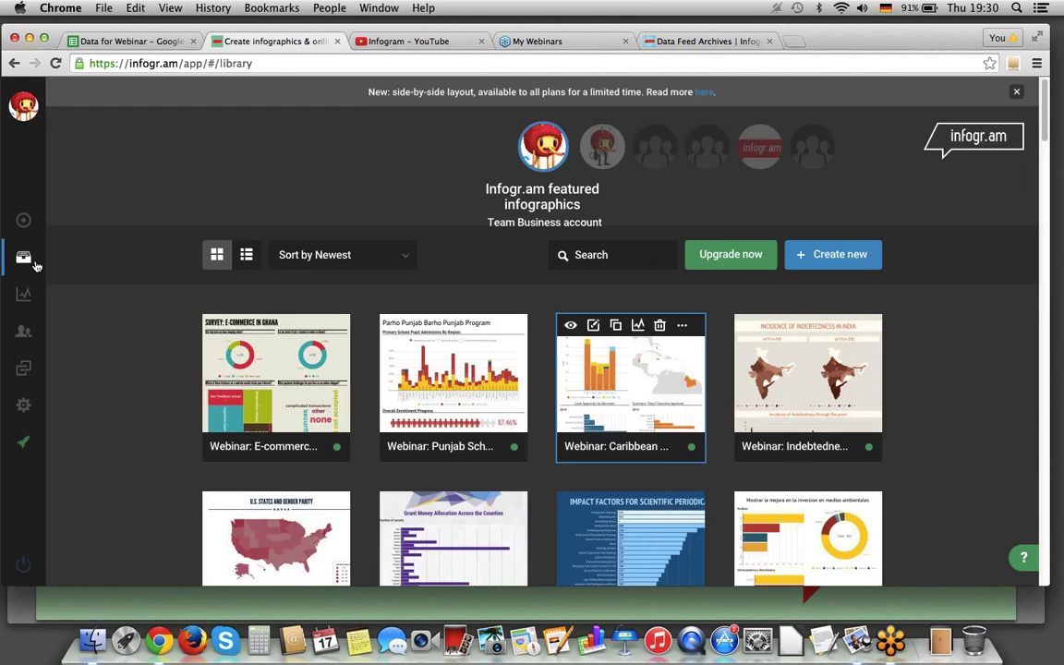
{"action": "left_click", "coordinate": [654, 541]}
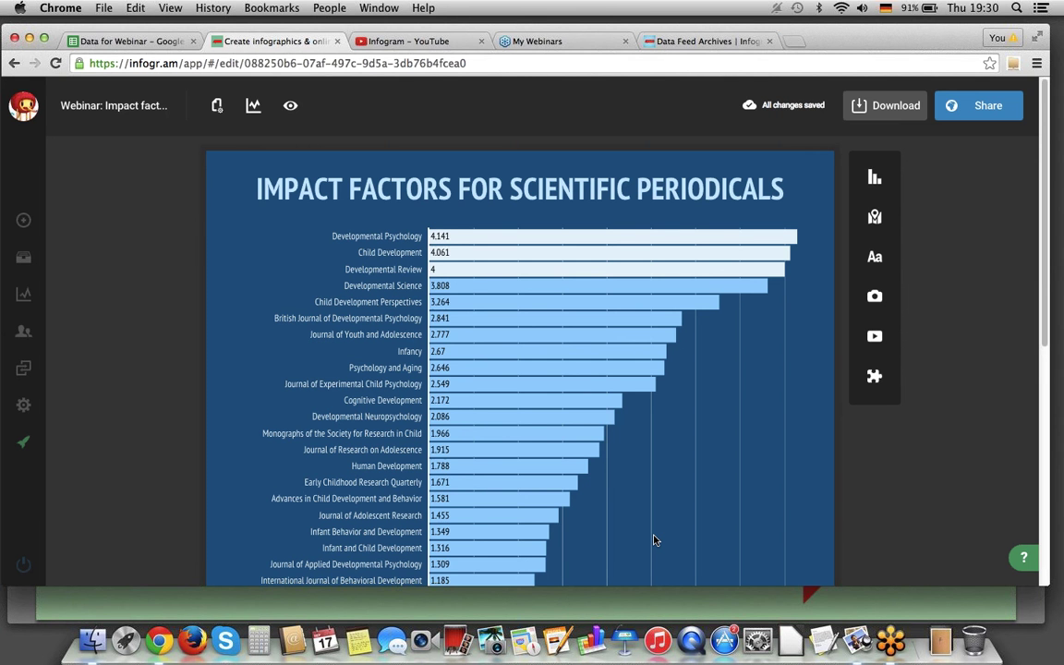
{"action": "left_click", "coordinate": [290, 105]}
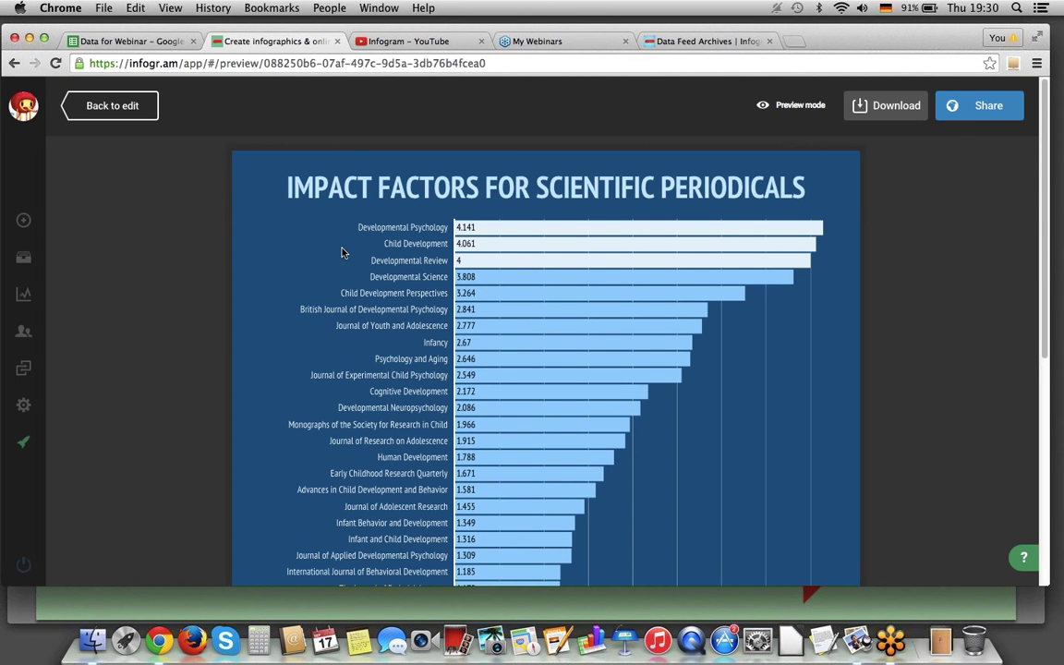
Return from the preview to editing and set the infographic's width to 1024 px in its settings
{"action": "mouse_move", "coordinate": [446, 264]}
{"action": "left_click", "coordinate": [107, 118]}
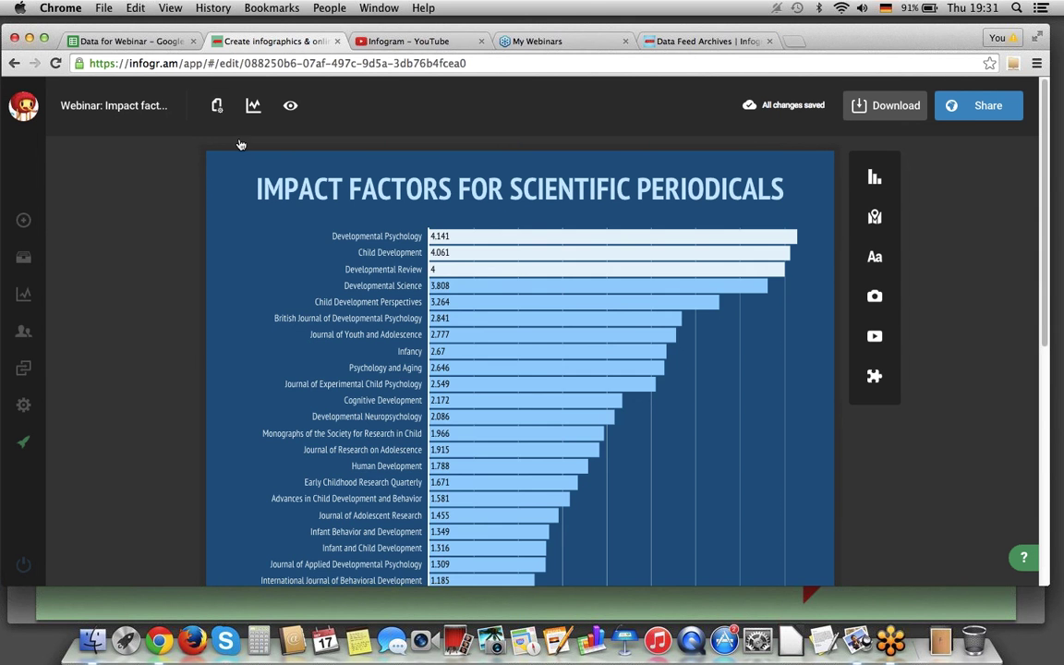
{"action": "left_click", "coordinate": [212, 111]}
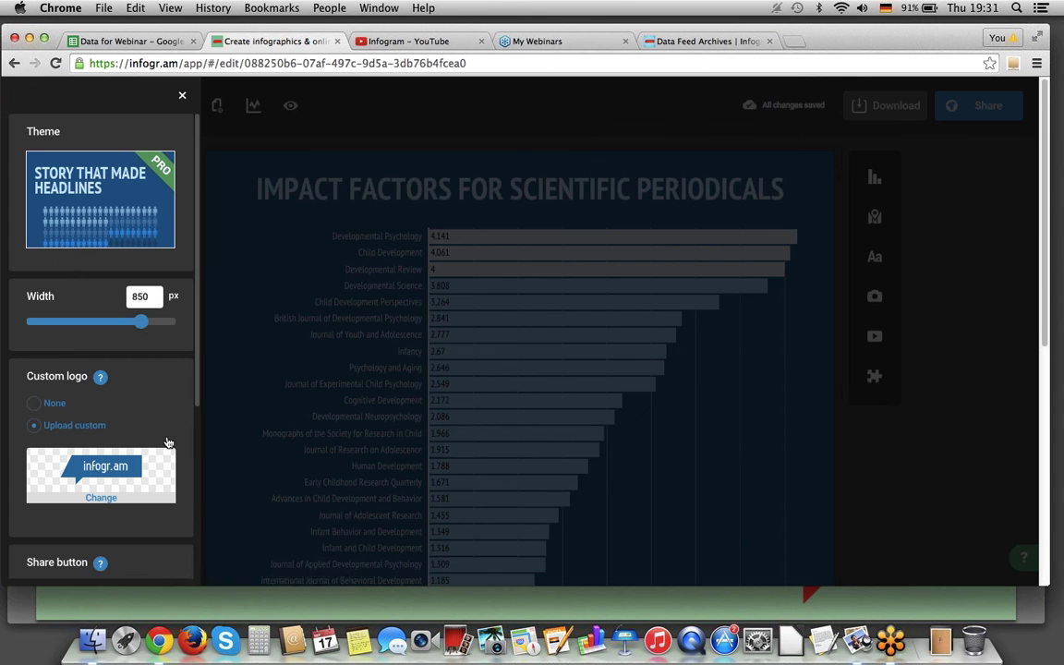
{"action": "left_click_drag", "start_coordinate": [141, 321], "coordinate": [179, 326]}
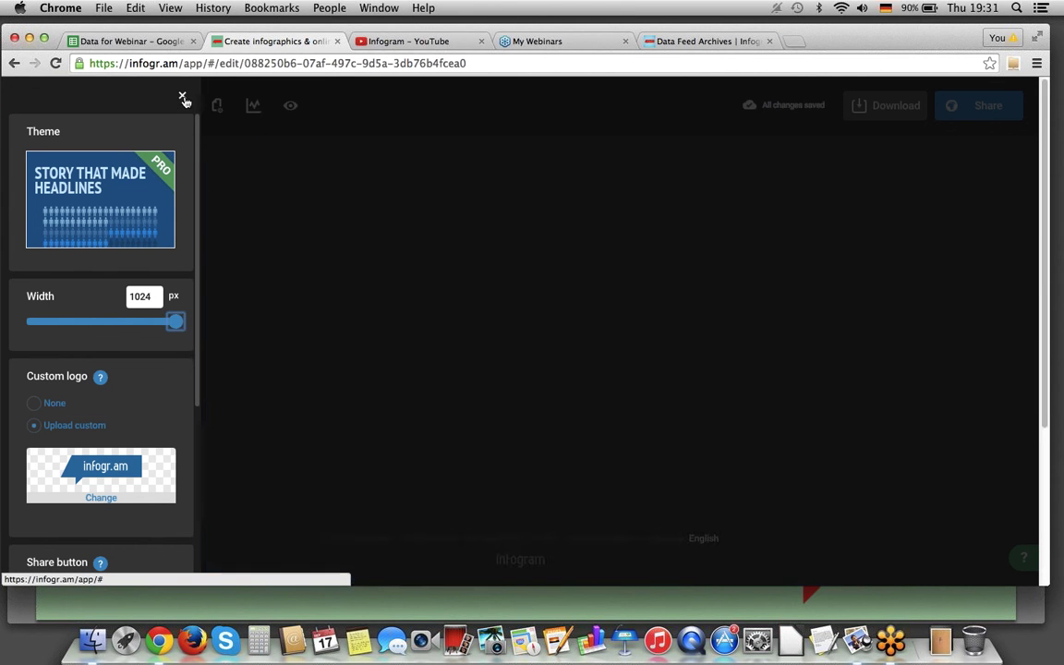
{"action": "left_click", "coordinate": [183, 98]}
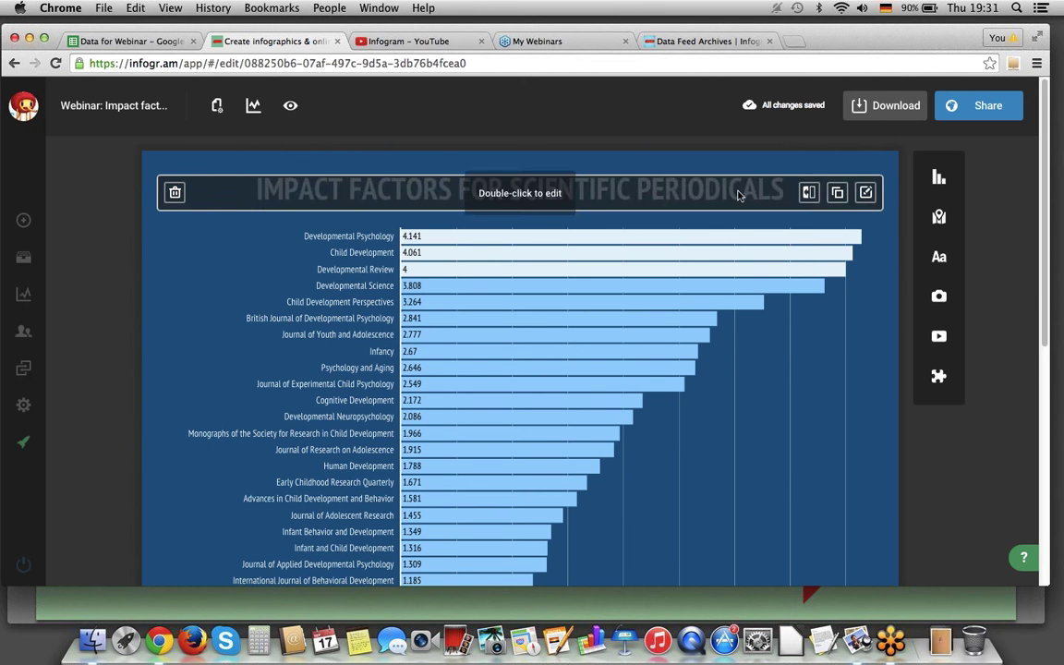
{"action": "mouse_move", "coordinate": [618, 167]}
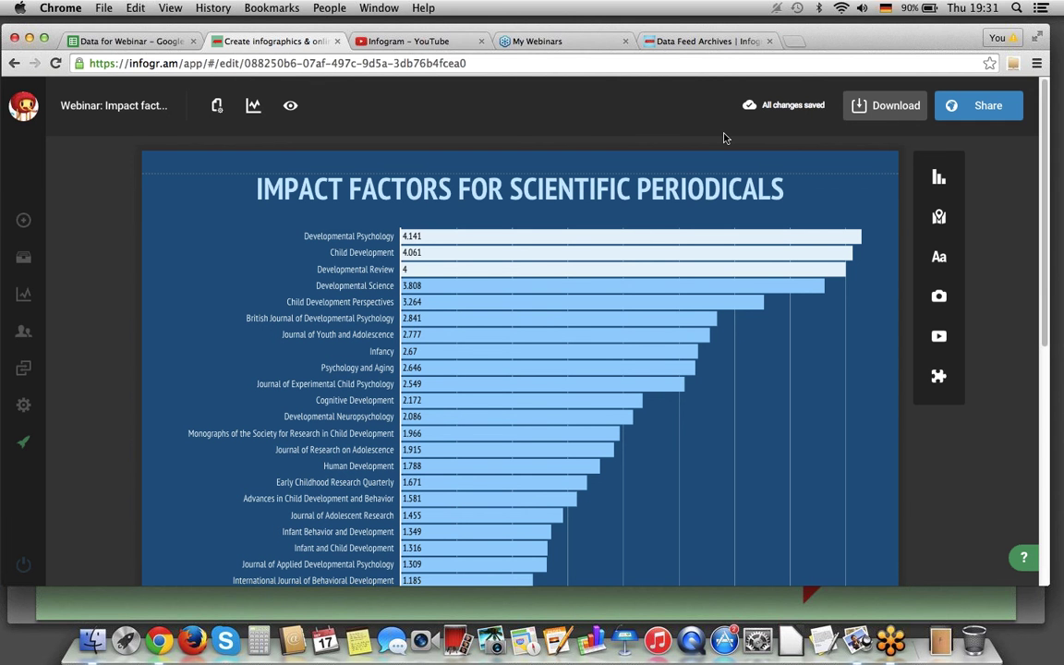
Download the infographic as a PNG image with a width of 2000 and open the downloaded file
{"action": "left_click", "coordinate": [882, 115]}
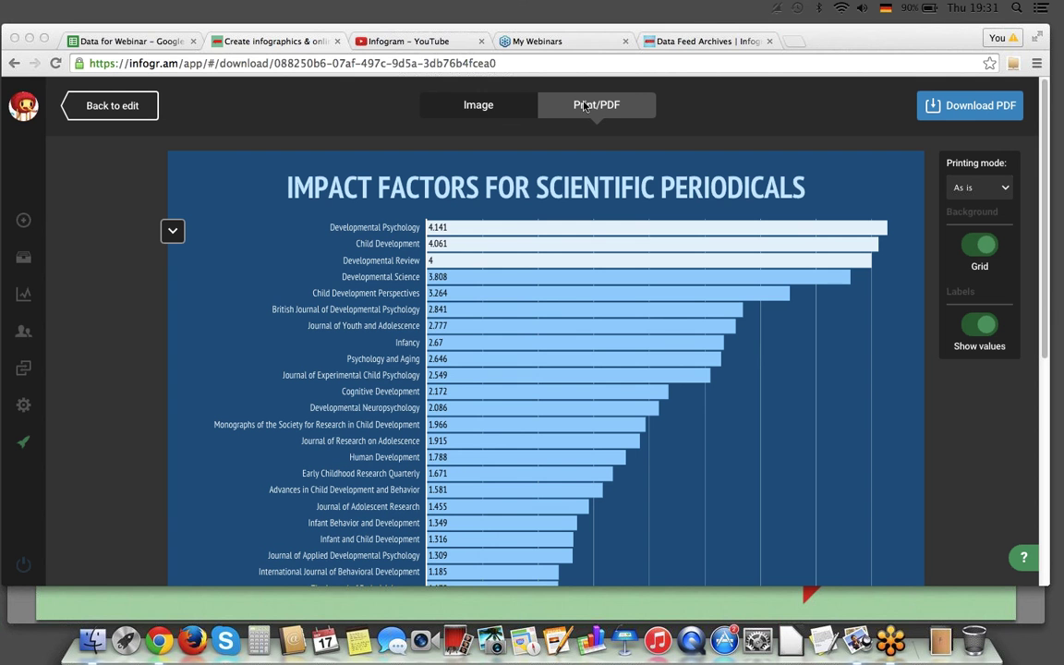
{"action": "left_click", "coordinate": [421, 100]}
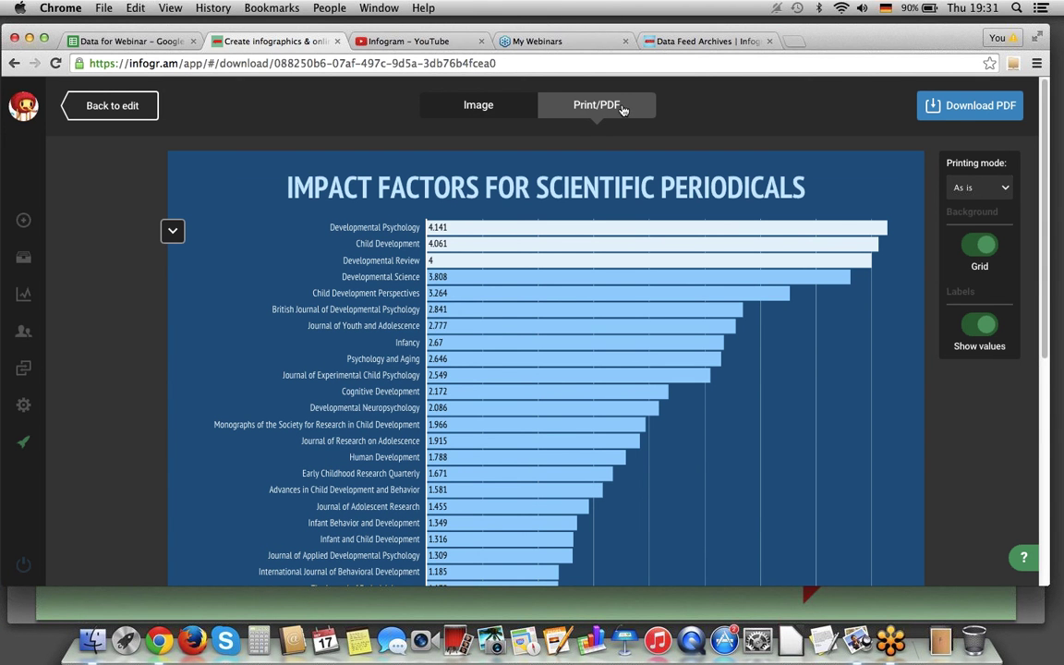
{"action": "left_click", "coordinate": [465, 102]}
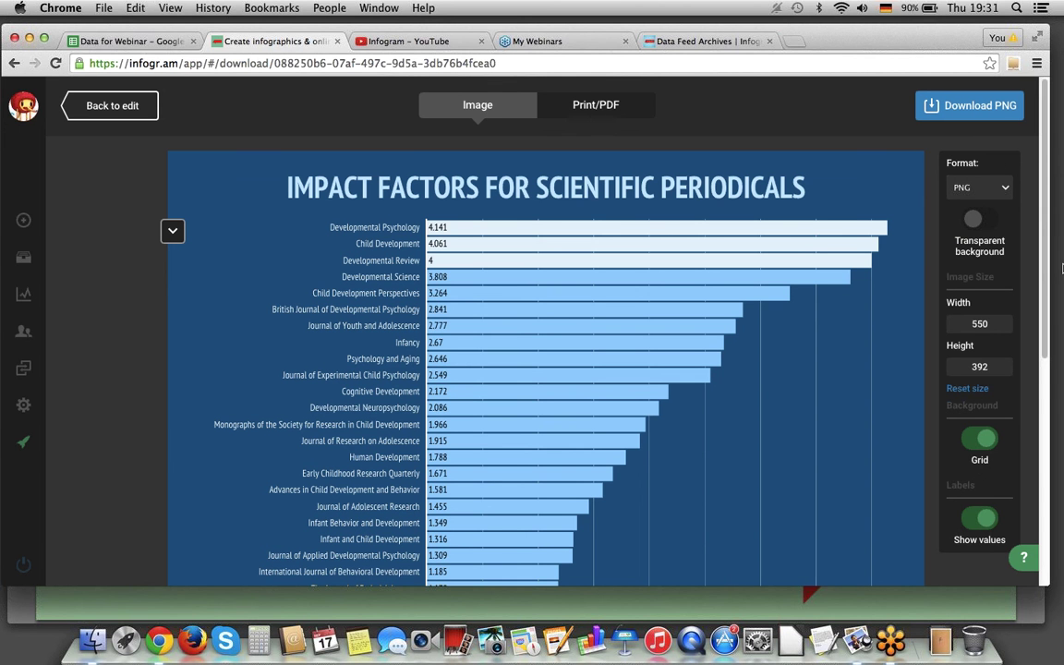
{"action": "double_click", "coordinate": [993, 324]}
{"action": "type", "text": "2000"}
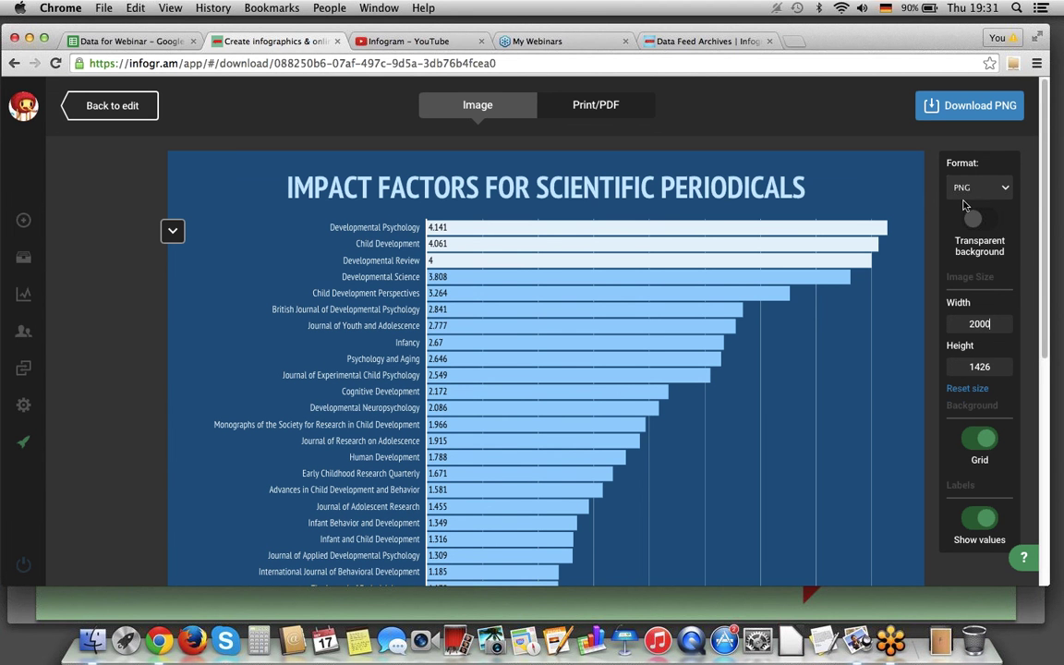
{"action": "left_click", "coordinate": [963, 107]}
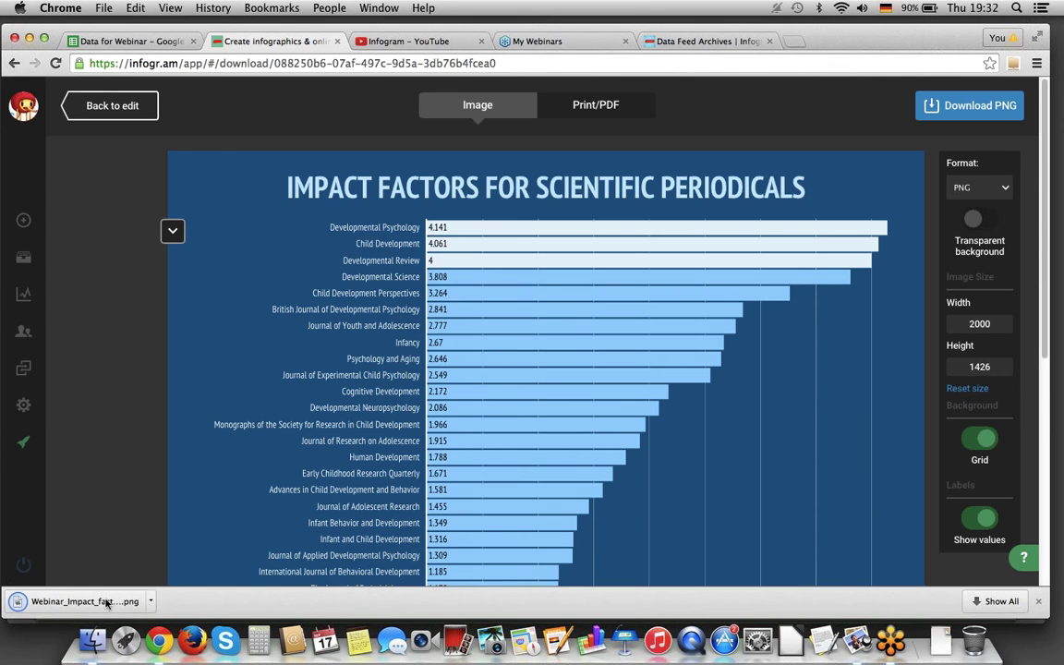
{"action": "left_click", "coordinate": [106, 601]}
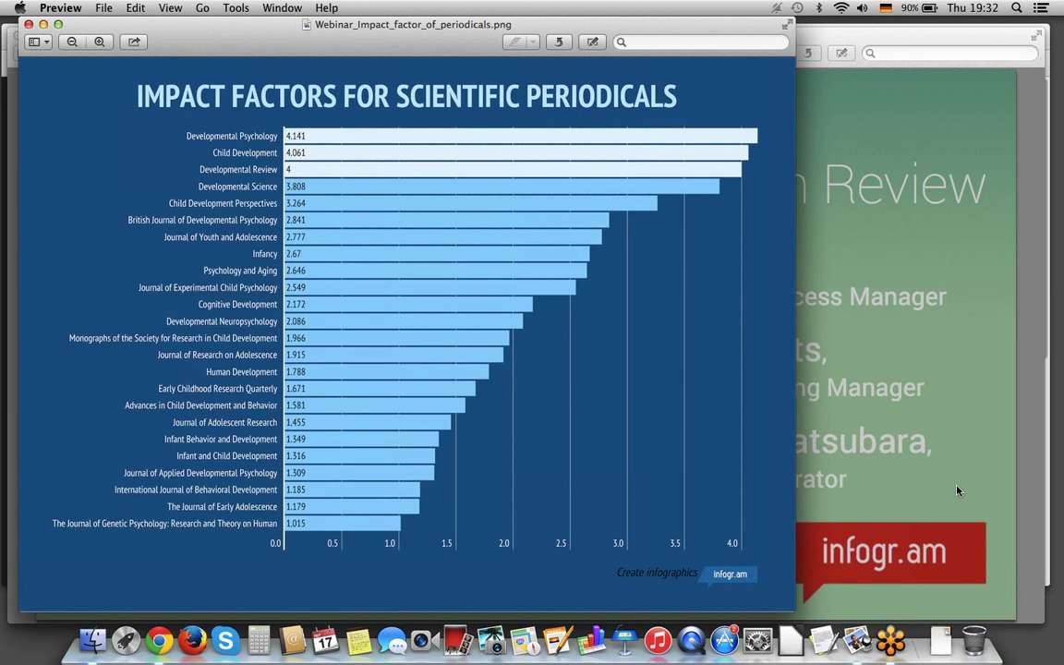
{"action": "left_click", "coordinate": [947, 159]}
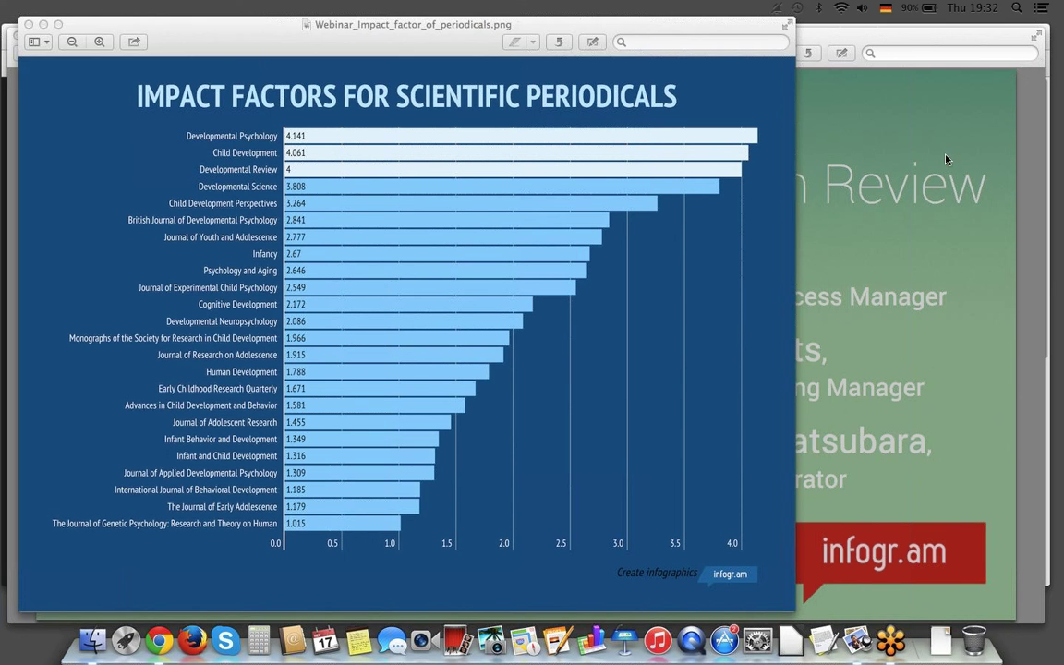
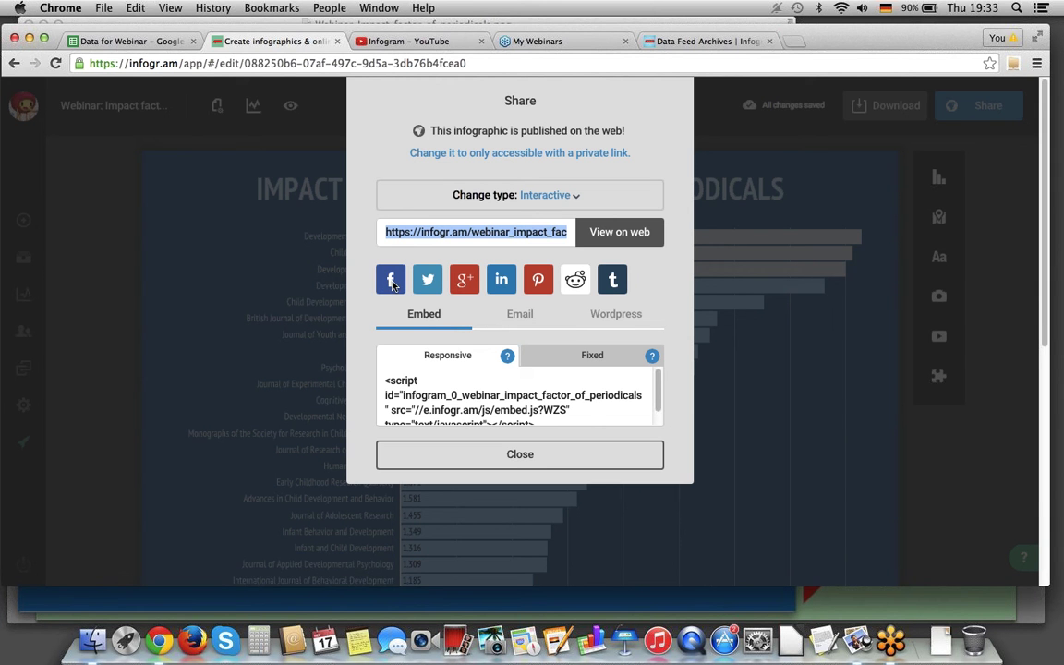
View the published infographic on the web, close that page, and copy the Fixed embed code from the Share dialog
{"action": "left_click", "coordinate": [518, 234]}
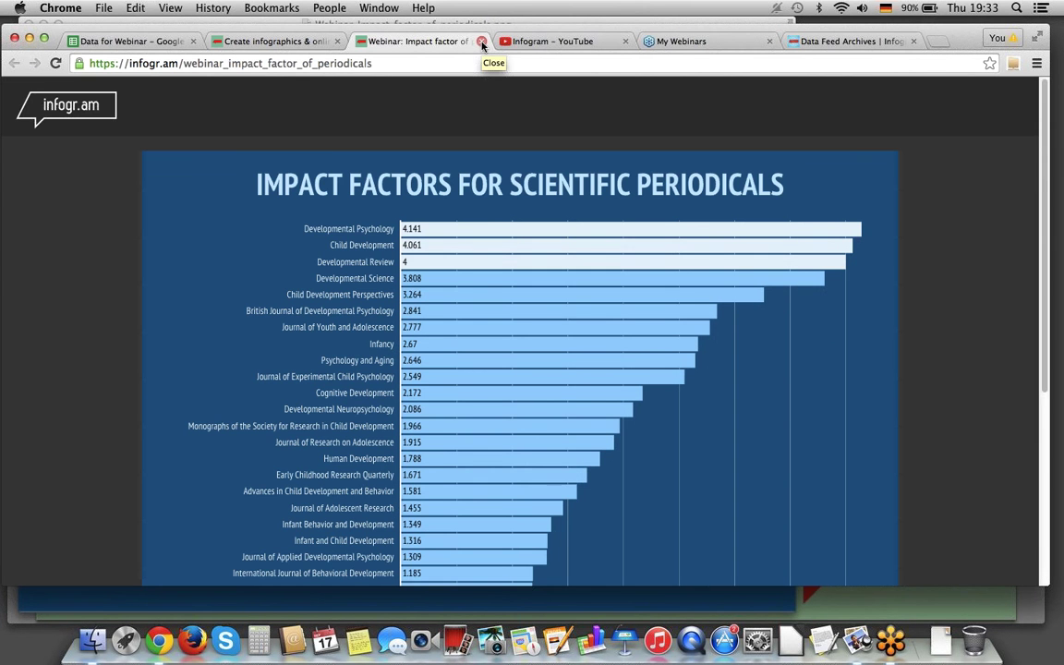
{"action": "left_click", "coordinate": [482, 41]}
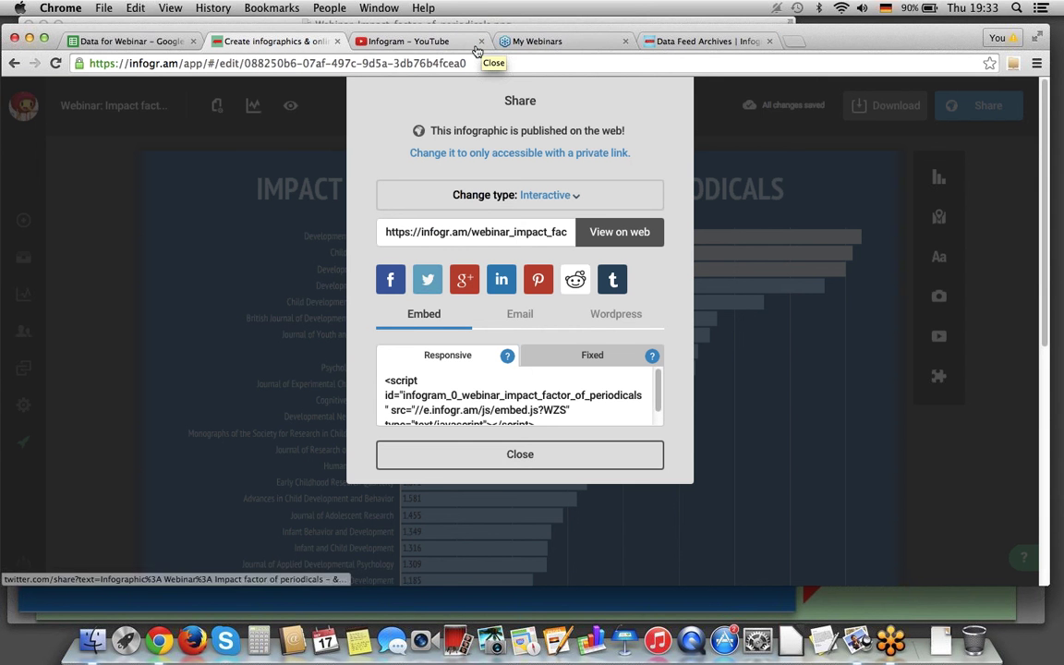
{"action": "left_click", "coordinate": [582, 356]}
{"action": "left_click", "coordinate": [509, 396]}
{"action": "key", "text": "super+c"}
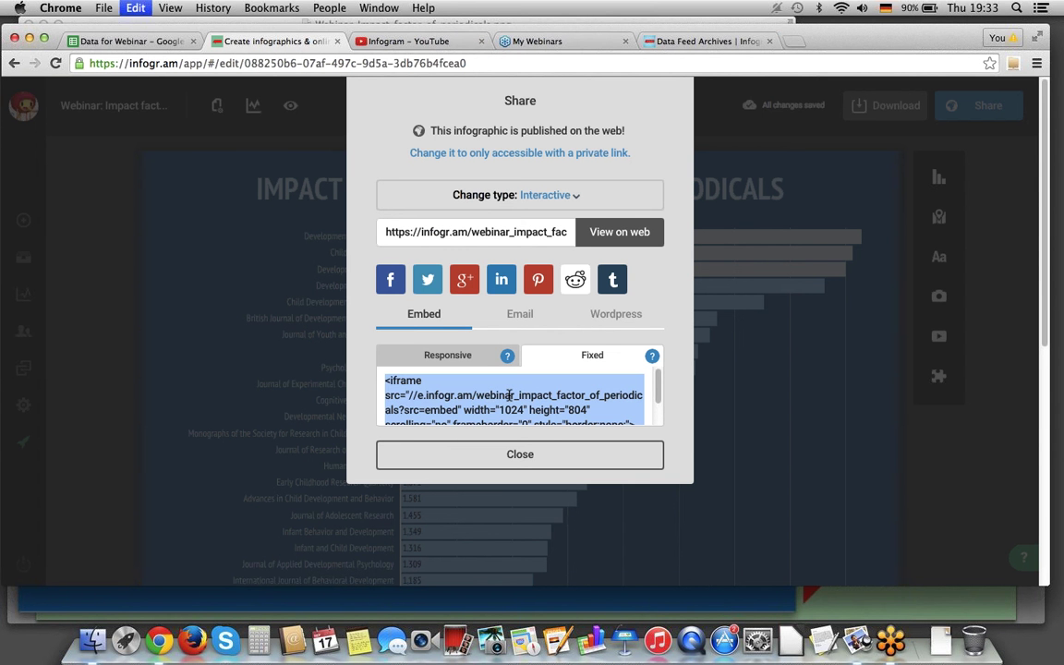
Open tumblr.com in a new browser tab and start a text post with the text editor set to HTML
{"action": "left_click", "coordinate": [795, 41]}
{"action": "type", "text": "tumblr.com"}
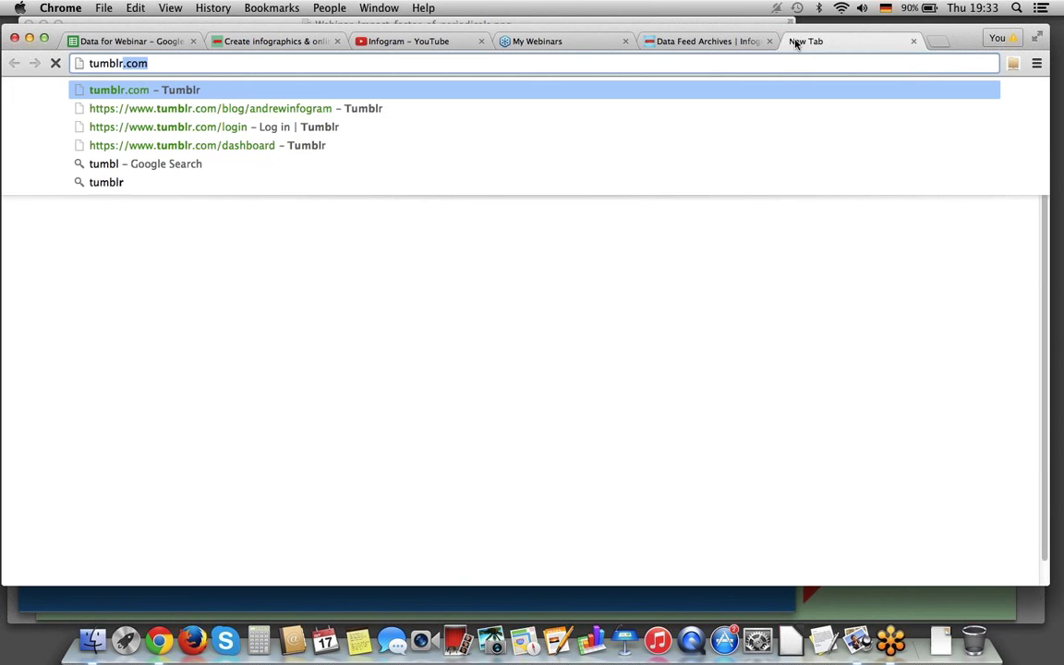
{"action": "key", "text": "Return"}
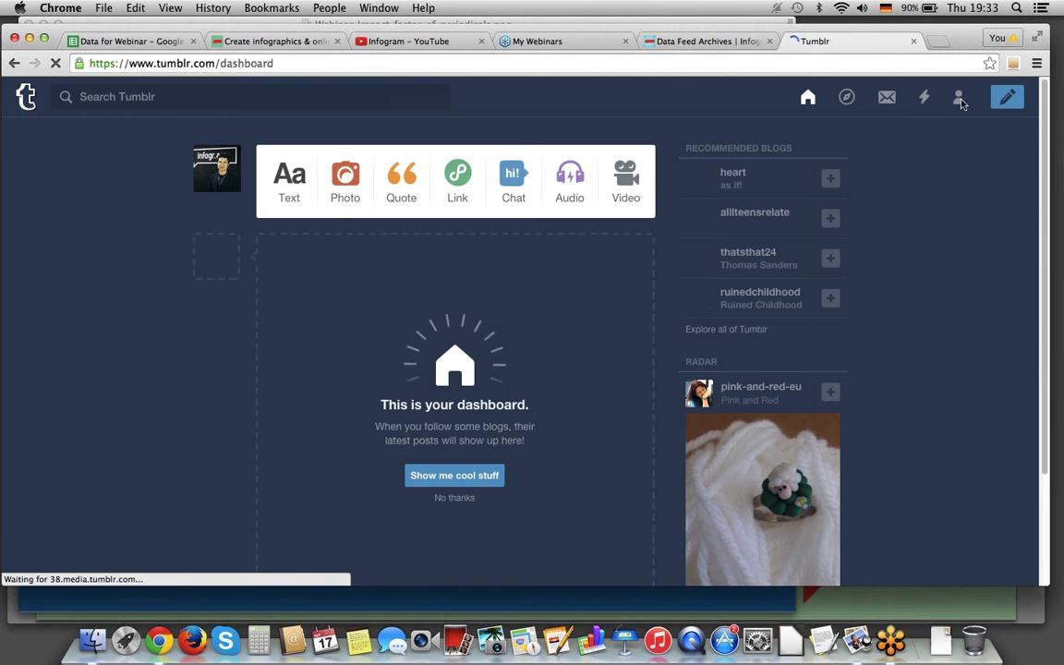
{"action": "left_click", "coordinate": [285, 173]}
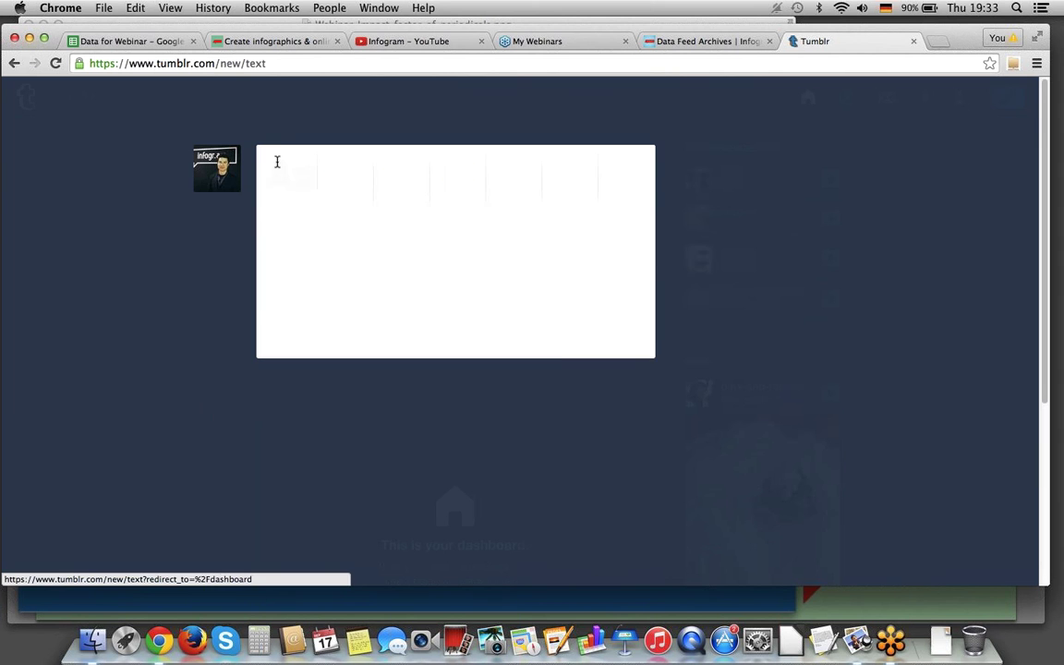
{"action": "left_click", "coordinate": [640, 162]}
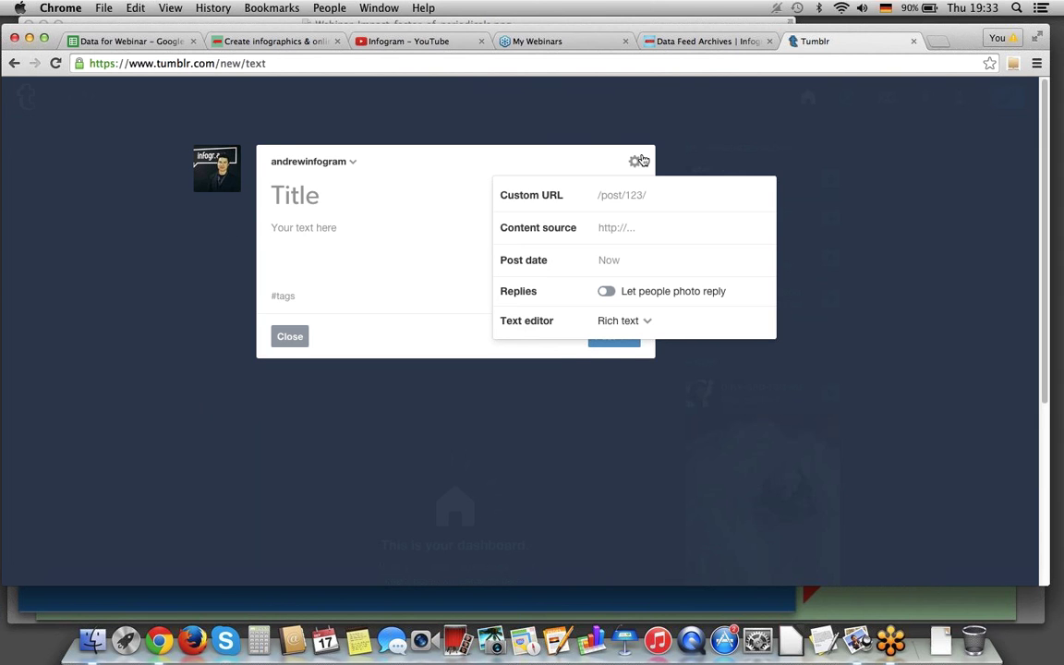
{"action": "left_click", "coordinate": [622, 319]}
{"action": "left_click", "coordinate": [621, 335]}
{"action": "left_click", "coordinate": [562, 363]}
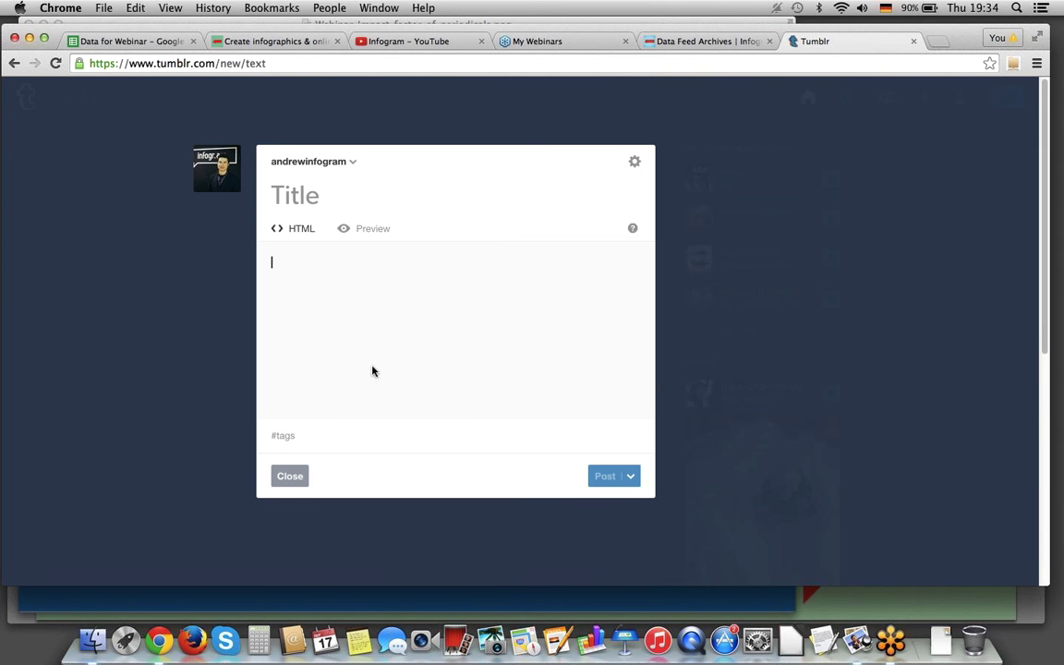
Paste the copied embed code into the post body, title the post "title" and publish it
{"action": "key", "text": "super+v"}
{"action": "left_click", "coordinate": [321, 196]}
{"action": "type", "text": "title"}
{"action": "left_click", "coordinate": [492, 282]}
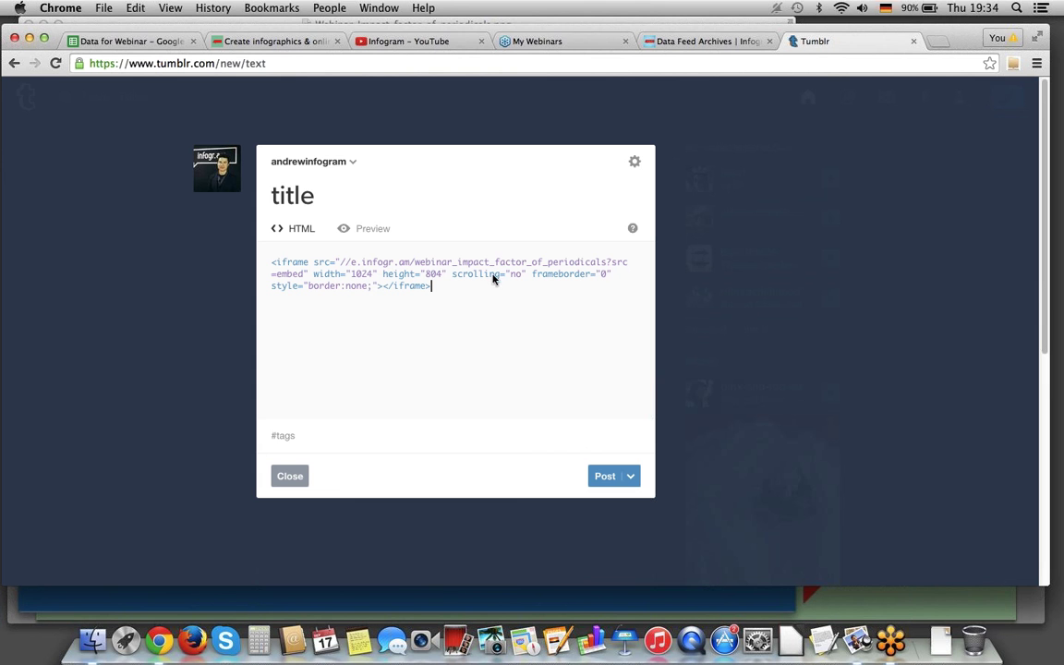
{"action": "left_click", "coordinate": [229, 42]}
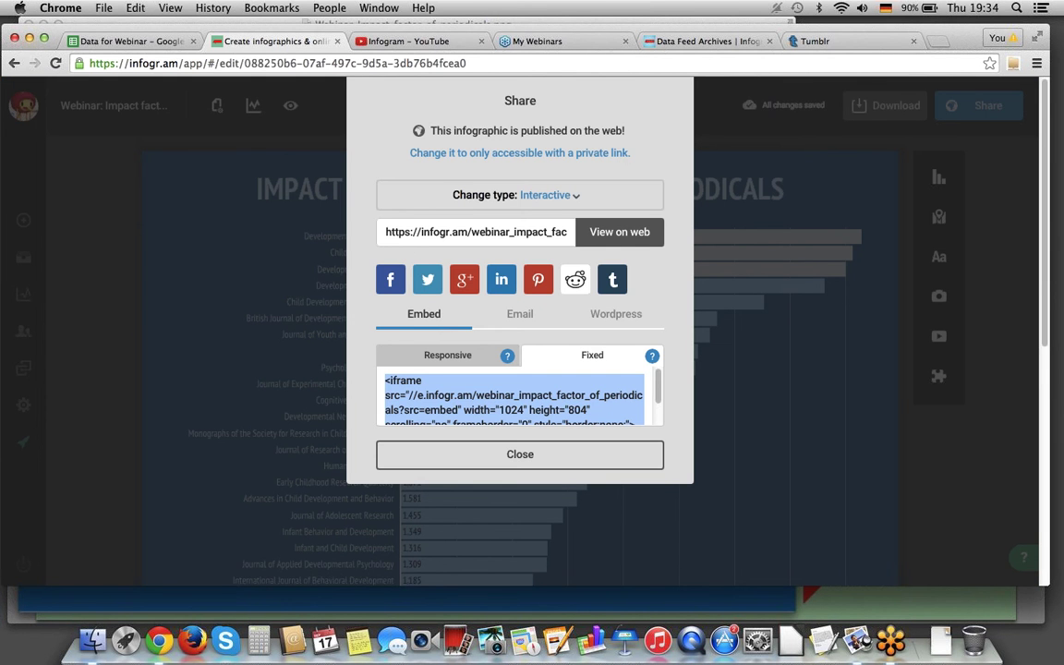
{"action": "left_click", "coordinate": [830, 42]}
{"action": "left_click", "coordinate": [606, 482]}
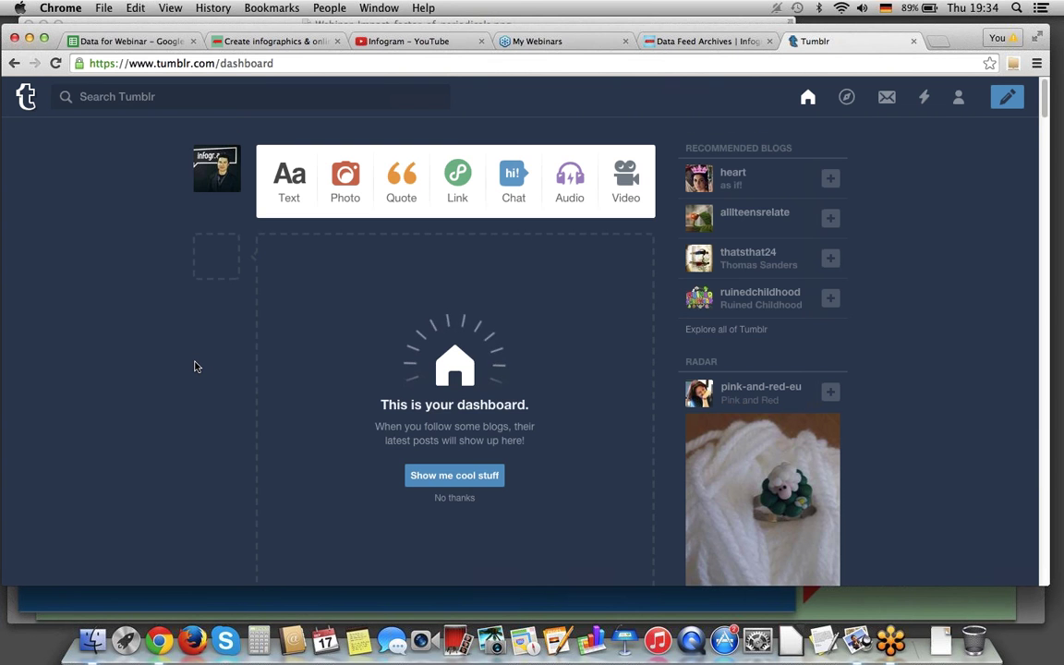
Open the published post's page from the dashboard, examine the whole embedded impact factors chart, and close the page
{"action": "scroll", "coordinate": [194, 367], "scroll_direction": "down", "scroll_amount": 5}
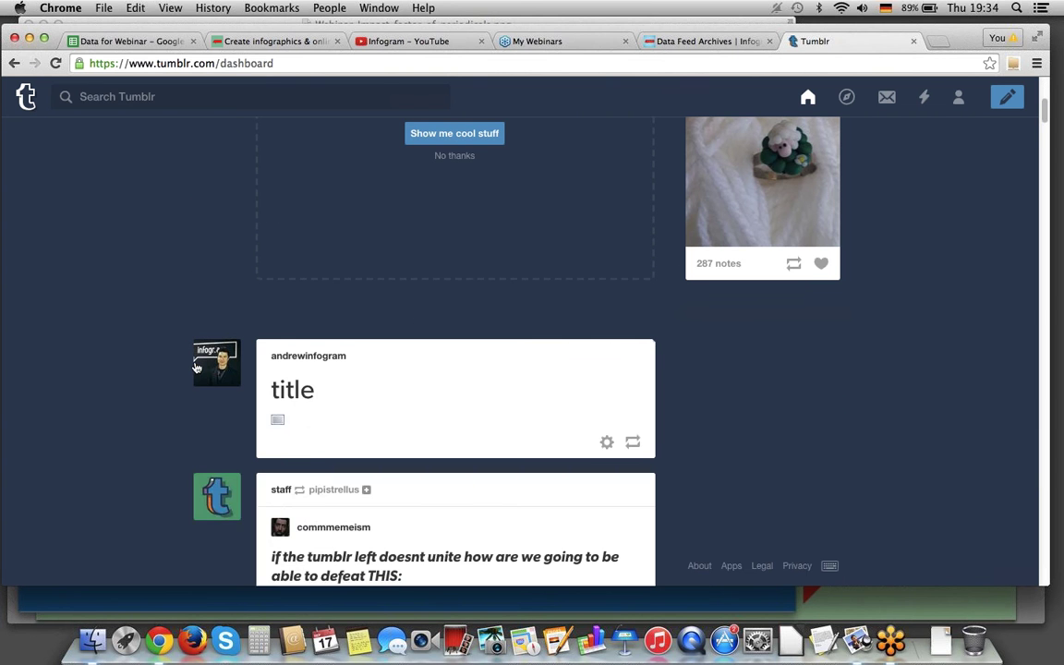
{"action": "left_click", "coordinate": [650, 347]}
{"action": "scroll", "coordinate": [136, 400], "scroll_direction": "down", "scroll_amount": 5}
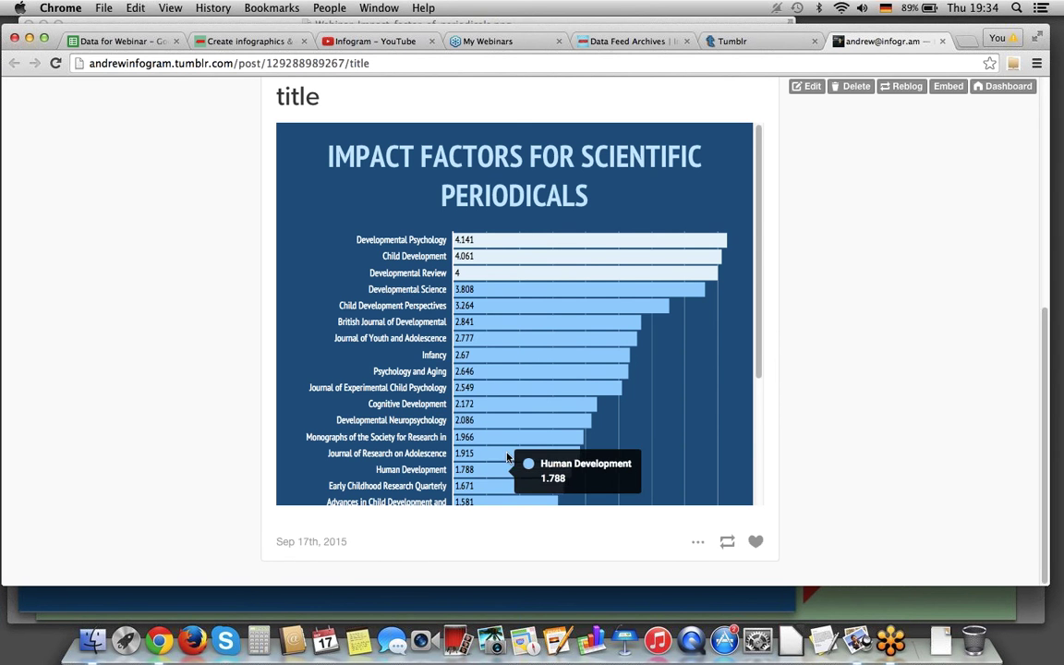
{"action": "scroll", "coordinate": [538, 391], "scroll_direction": "down", "scroll_amount": 5}
{"action": "scroll", "coordinate": [543, 393], "scroll_direction": "up", "scroll_amount": 10}
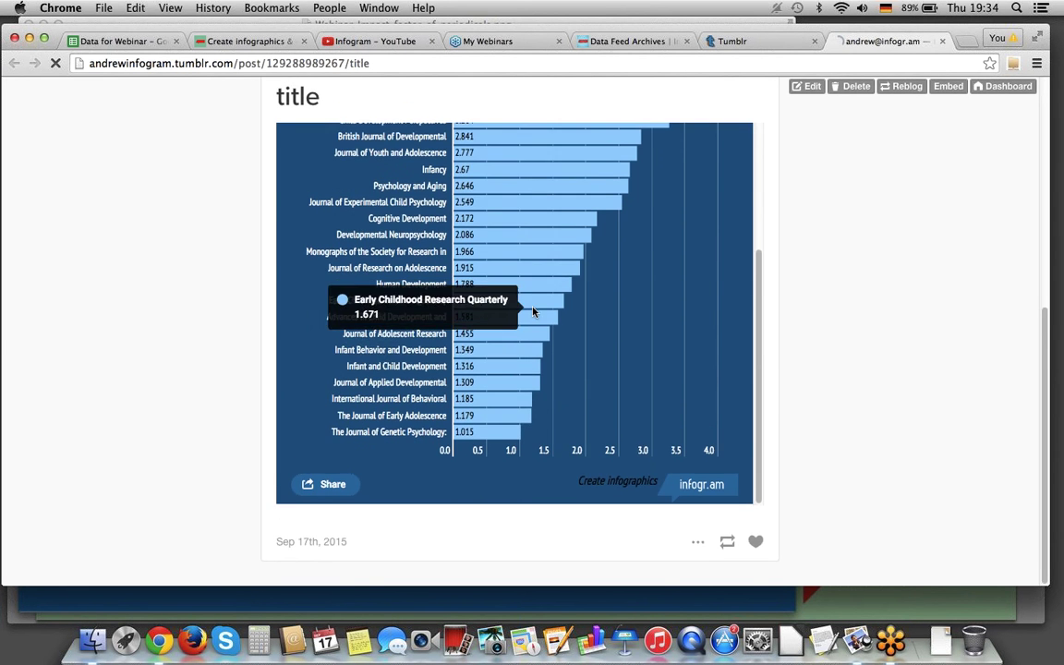
{"action": "scroll", "coordinate": [487, 316], "scroll_direction": "down", "scroll_amount": 6}
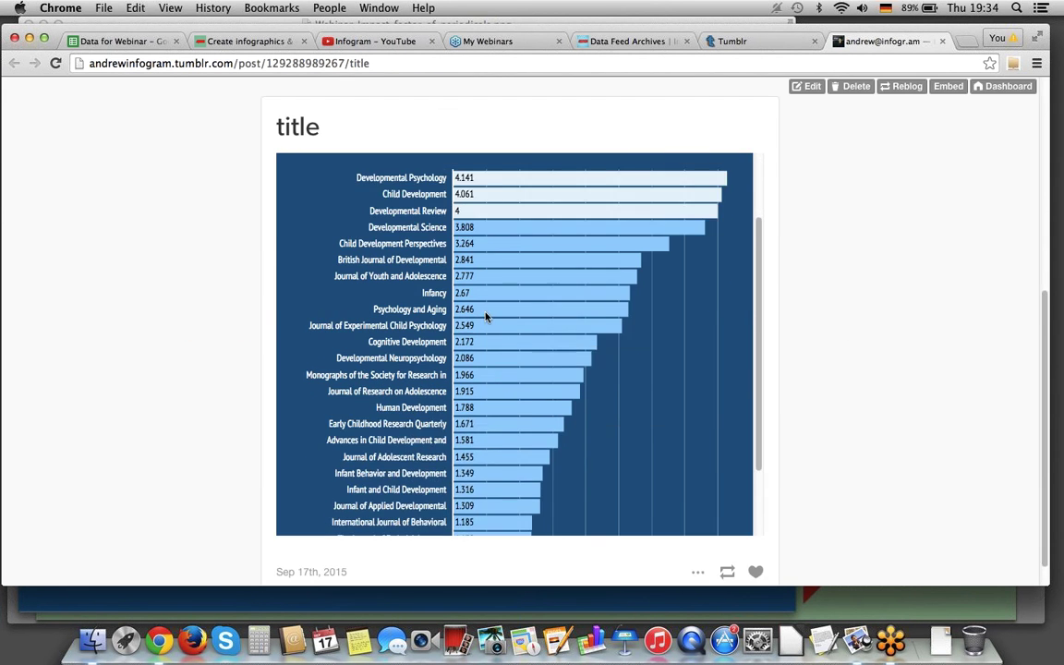
{"action": "scroll", "coordinate": [438, 336], "scroll_direction": "up", "scroll_amount": 8}
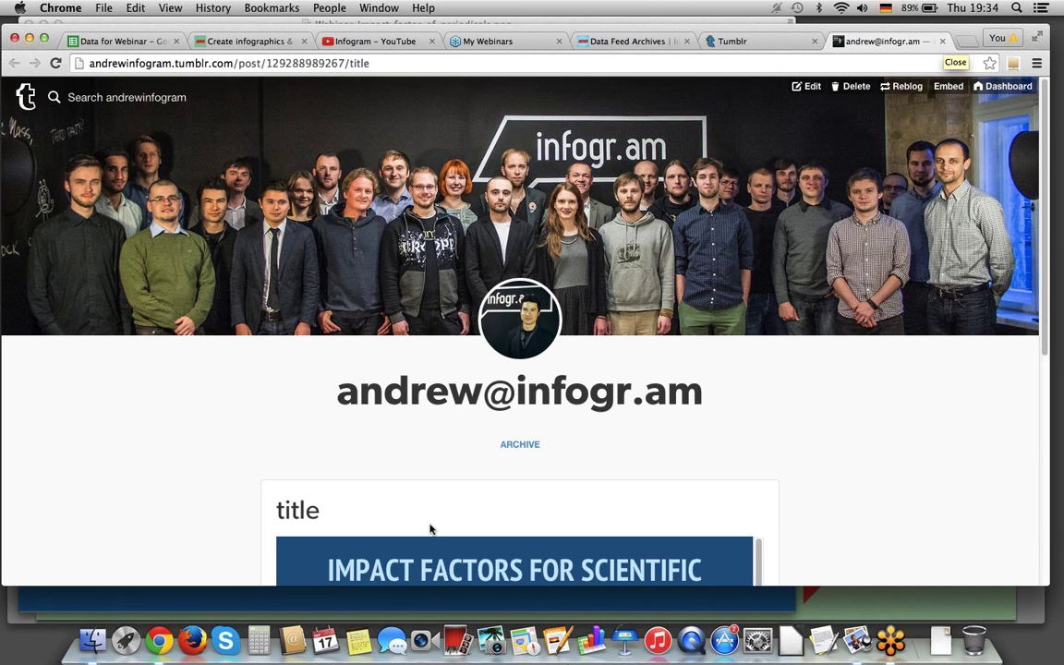
{"action": "scroll", "coordinate": [430, 508], "scroll_direction": "down", "scroll_amount": 5}
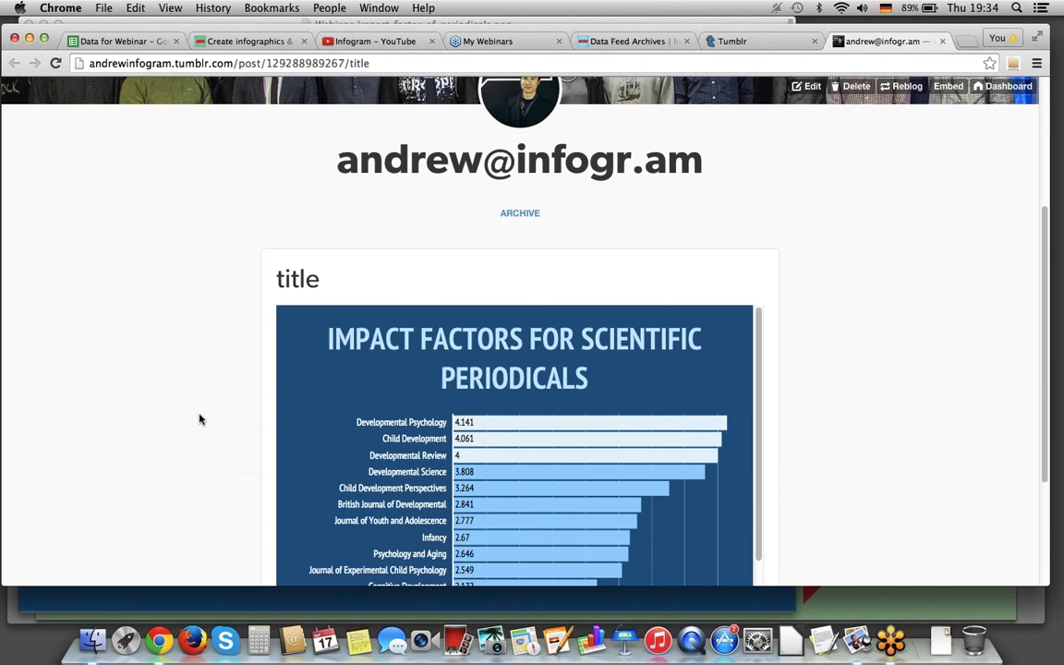
{"action": "scroll", "coordinate": [328, 306], "scroll_direction": "down", "scroll_amount": 4}
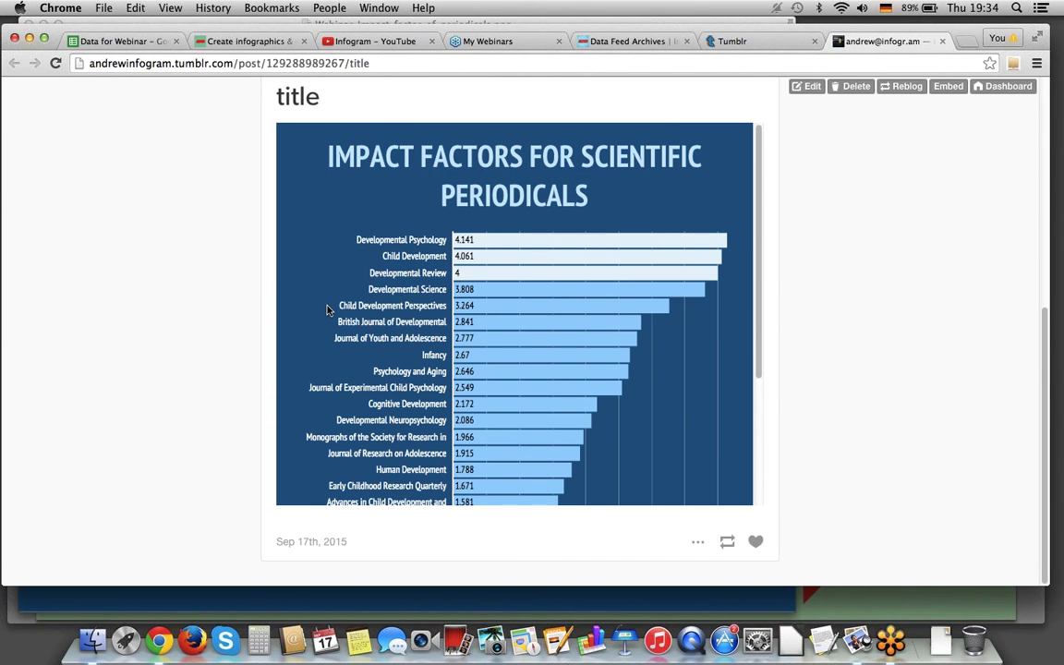
{"action": "scroll", "coordinate": [575, 332], "scroll_direction": "down", "scroll_amount": 4}
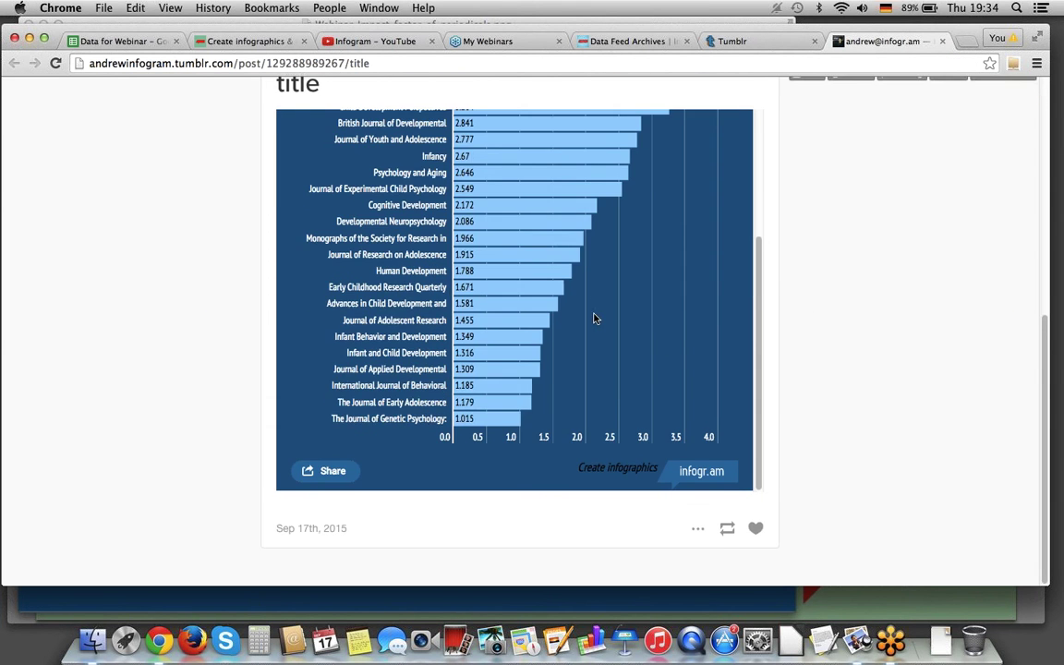
{"action": "left_click", "coordinate": [942, 42]}
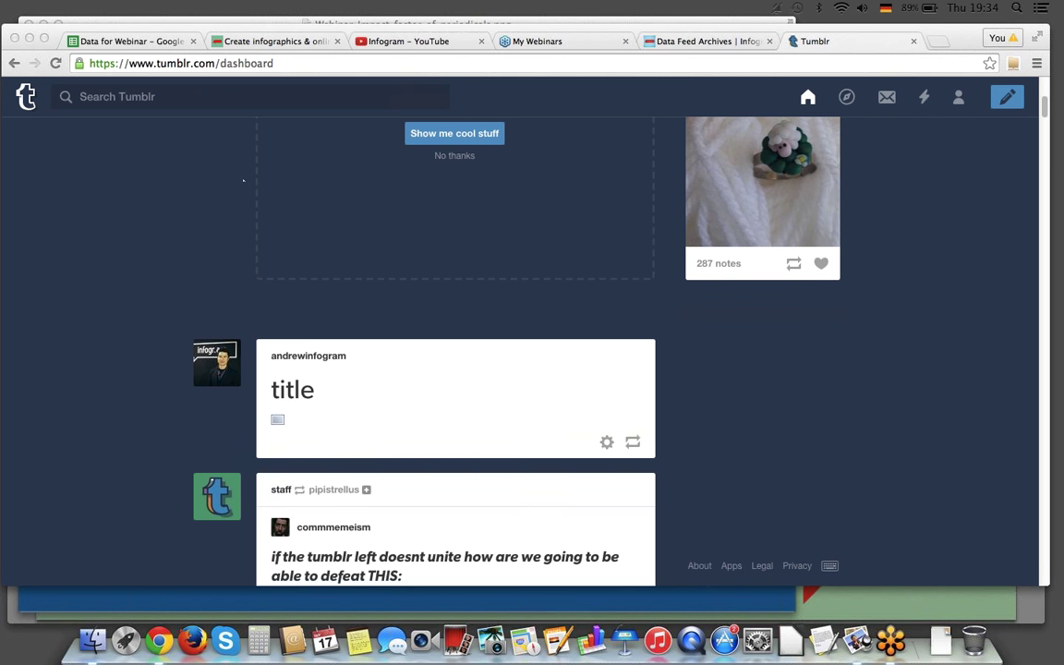
Switch back to Infogram, close the Share dialog and return to the infographic library
{"action": "left_click", "coordinate": [283, 42]}
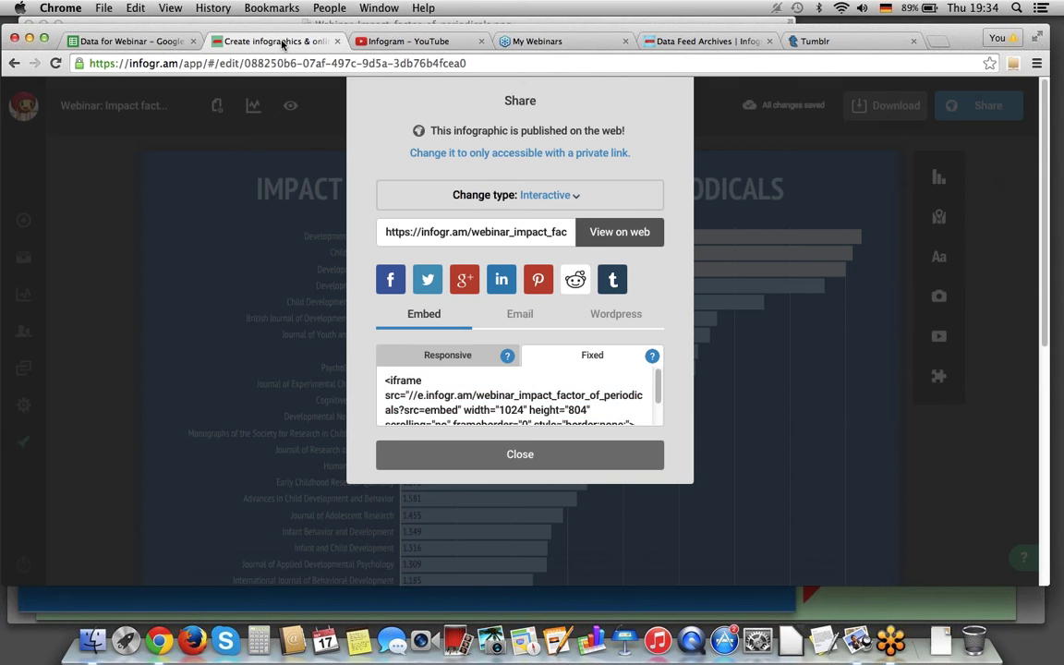
{"action": "left_click", "coordinate": [80, 256]}
{"action": "left_click", "coordinate": [23, 257]}
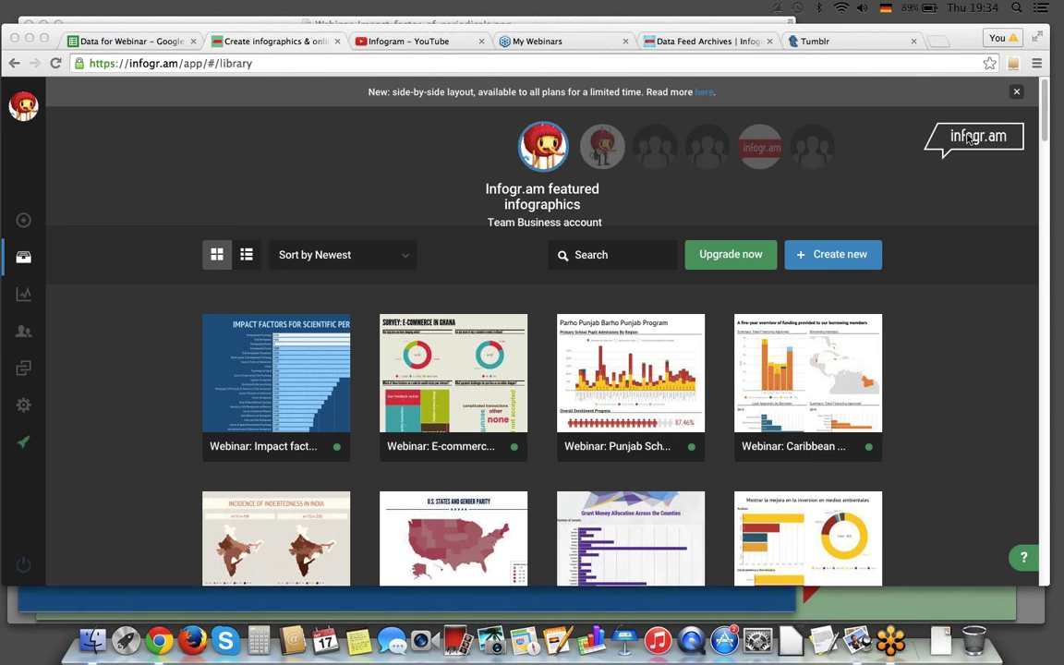
Open the Caribbean webinar infographic and try moving the total financing column chart into the other column and back
{"action": "left_click", "coordinate": [790, 367]}
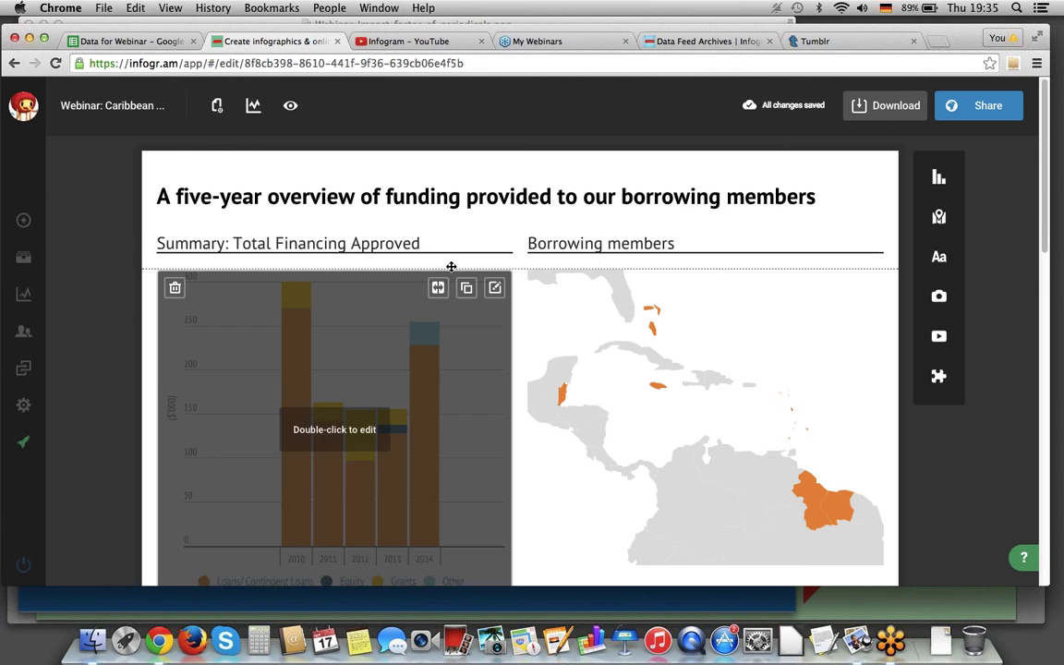
{"action": "left_click_drag", "start_coordinate": [393, 323], "coordinate": [440, 242]}
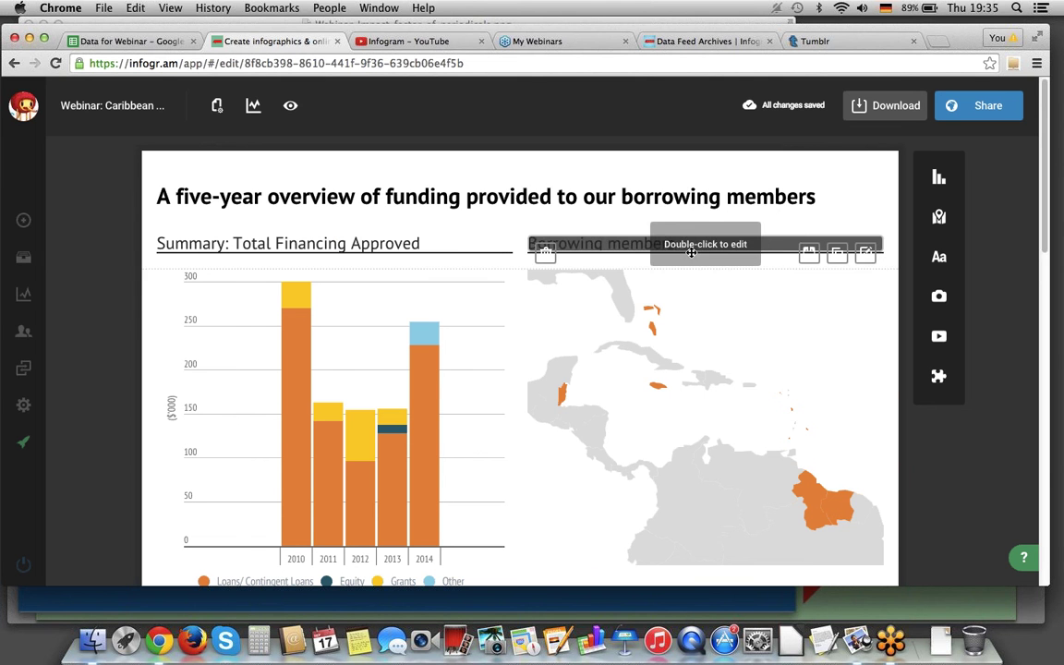
{"action": "left_click_drag", "start_coordinate": [684, 273], "coordinate": [675, 340]}
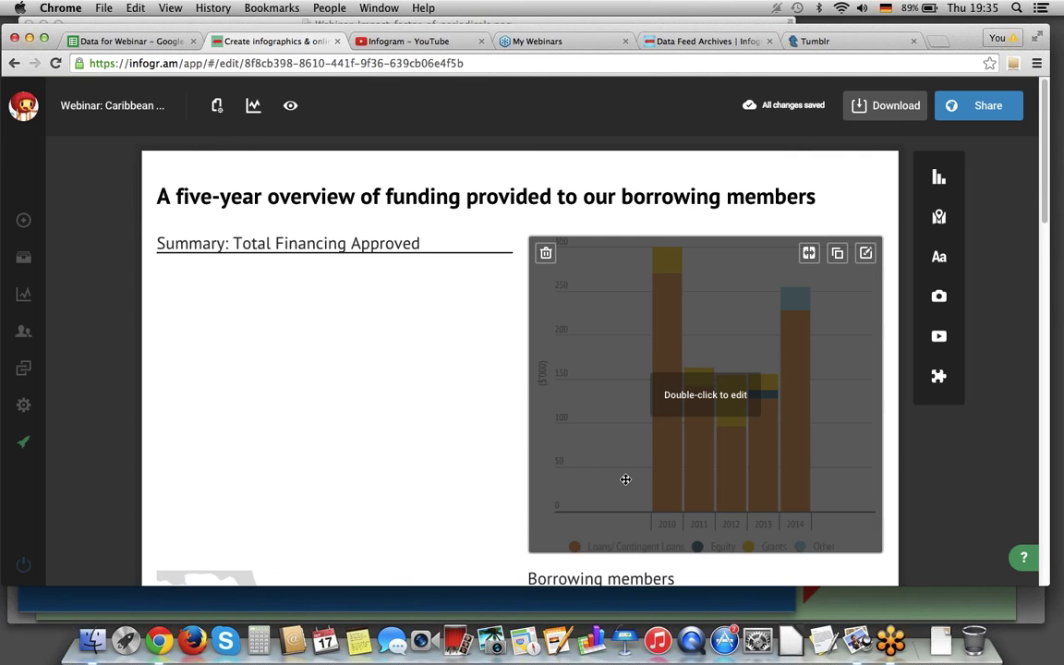
{"action": "scroll", "coordinate": [625, 480], "scroll_direction": "down", "scroll_amount": 3}
{"action": "left_click_drag", "start_coordinate": [637, 462], "coordinate": [620, 332]}
{"action": "scroll", "coordinate": [620, 331], "scroll_direction": "up", "scroll_amount": 3}
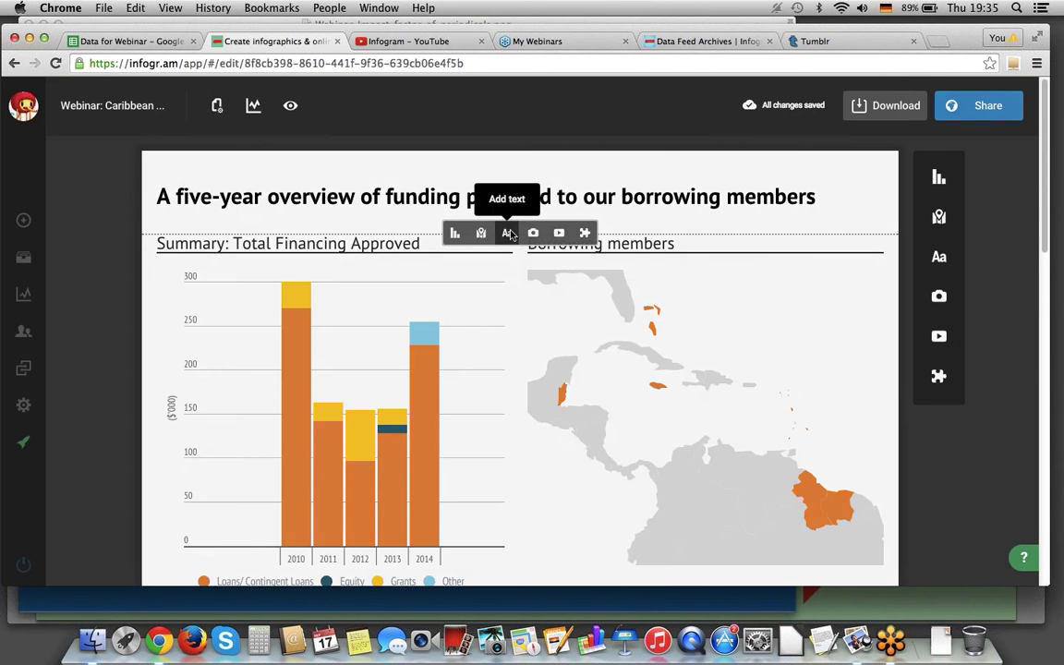
Preview the Subtitle text element for the space below the main title, and leave without inserting it
{"action": "left_click", "coordinate": [506, 232]}
{"action": "left_click", "coordinate": [368, 130]}
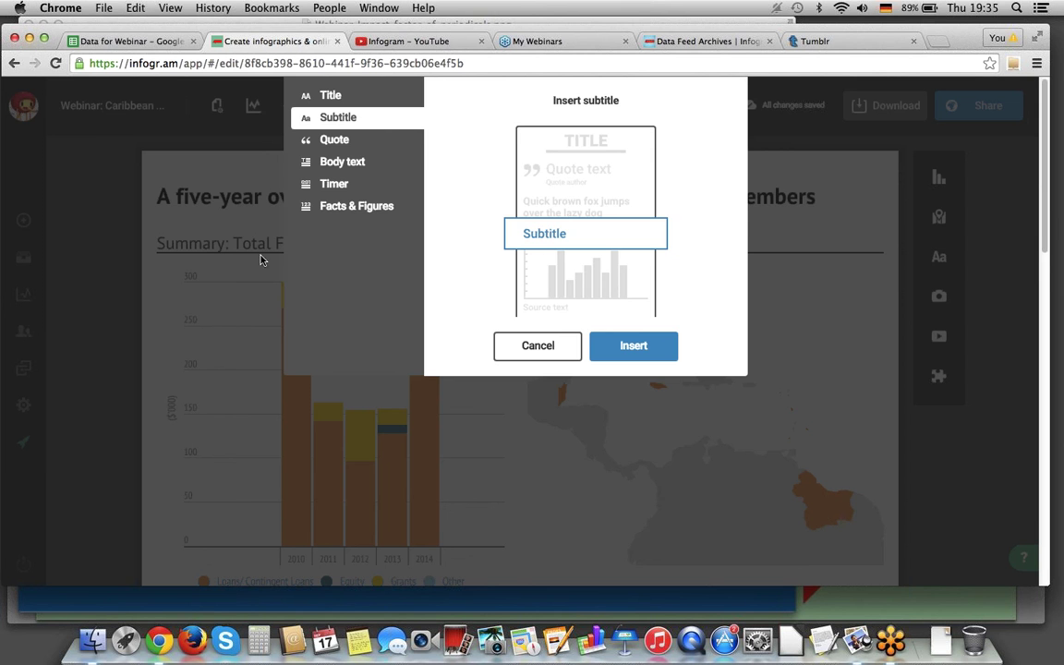
{"action": "left_click", "coordinate": [538, 345]}
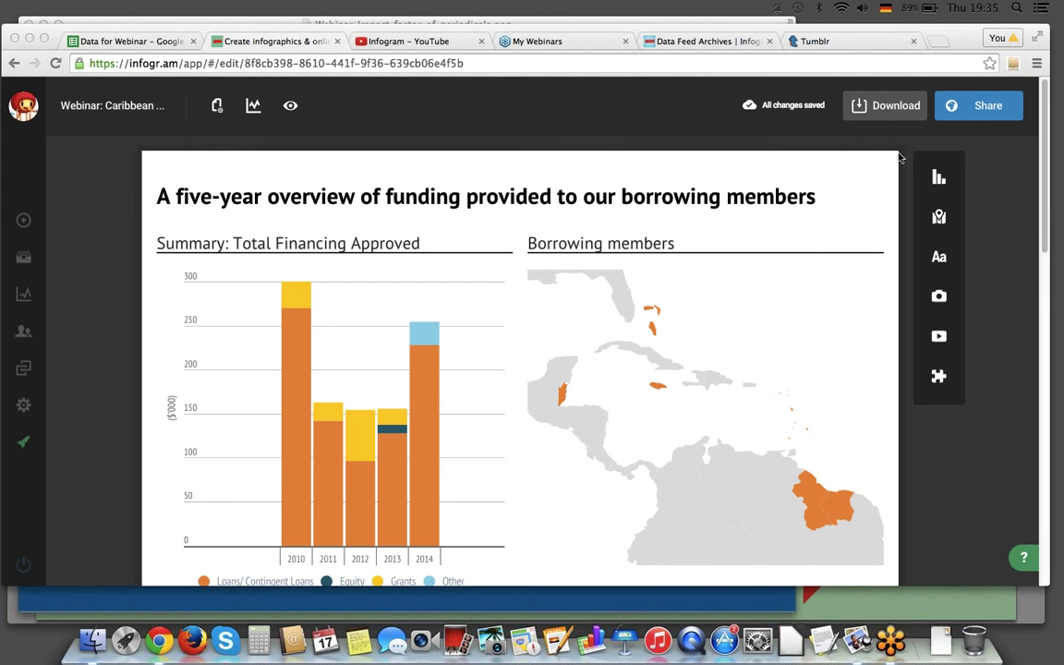
Open infogr.am/featured in a new browser tab and look through the gallery of featured charts
{"action": "left_click", "coordinate": [938, 43]}
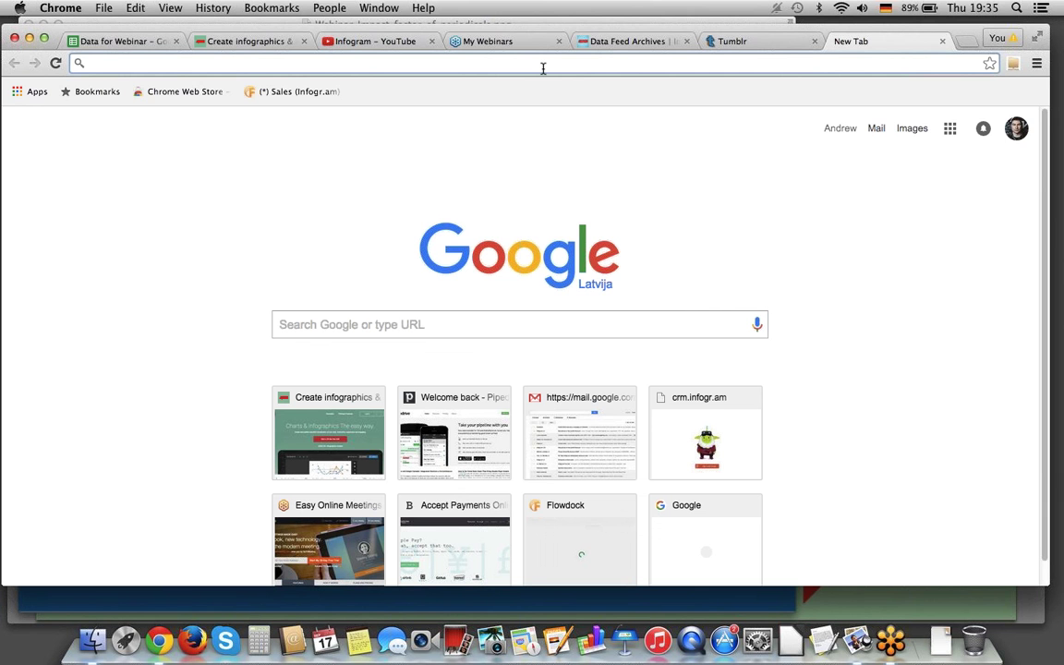
{"action": "type", "text": "infogr.am"}
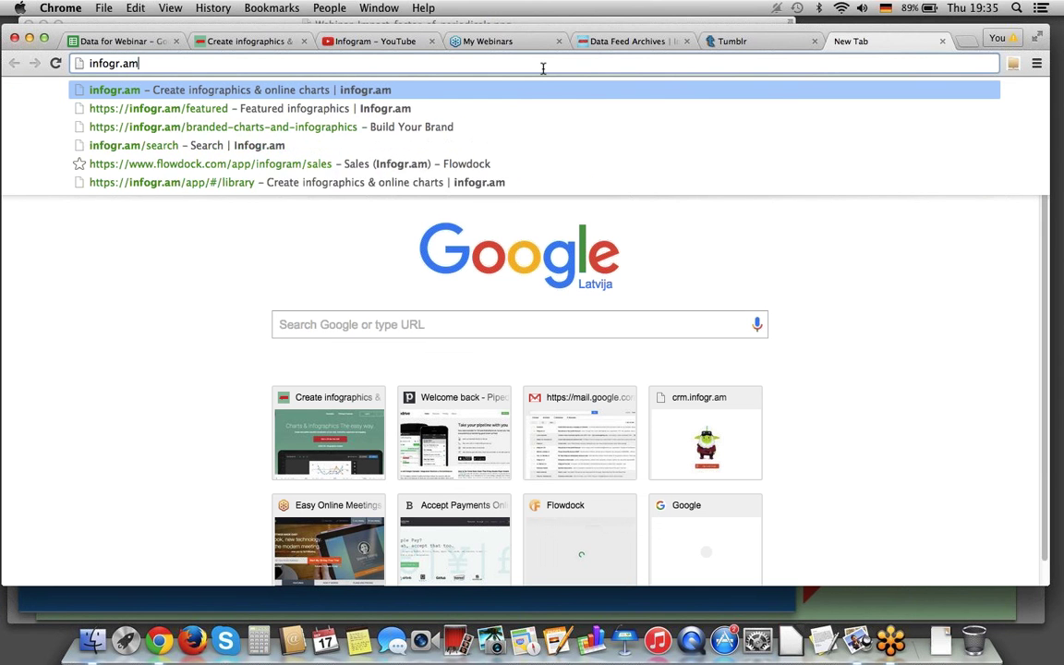
{"action": "type", "text": "/featured"}
{"action": "key", "text": "Return"}
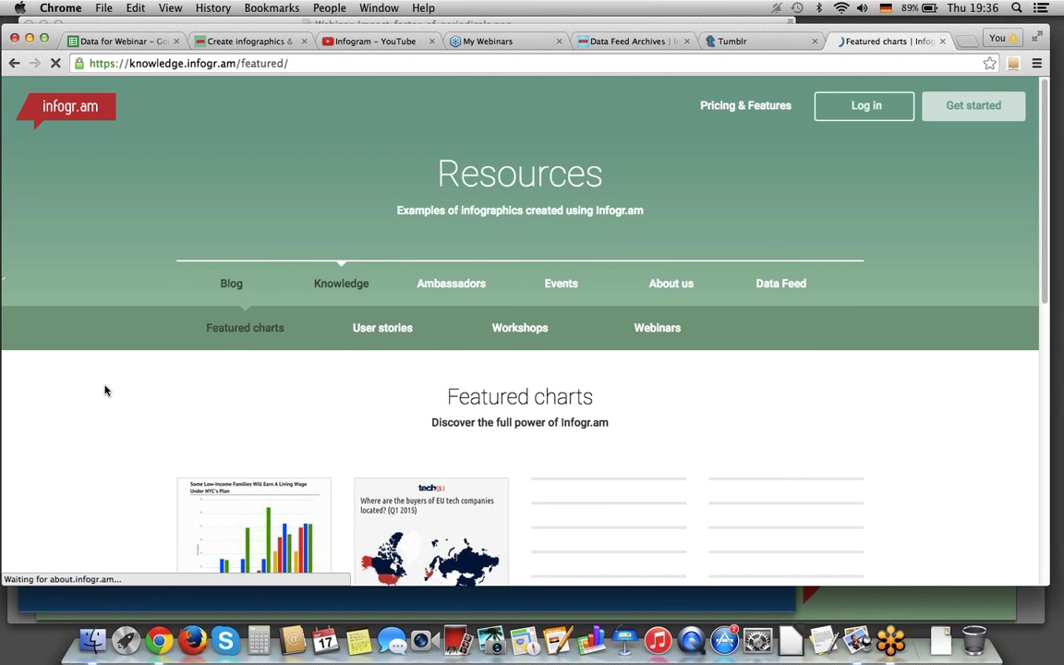
{"action": "scroll", "coordinate": [148, 369], "scroll_direction": "down", "scroll_amount": 10}
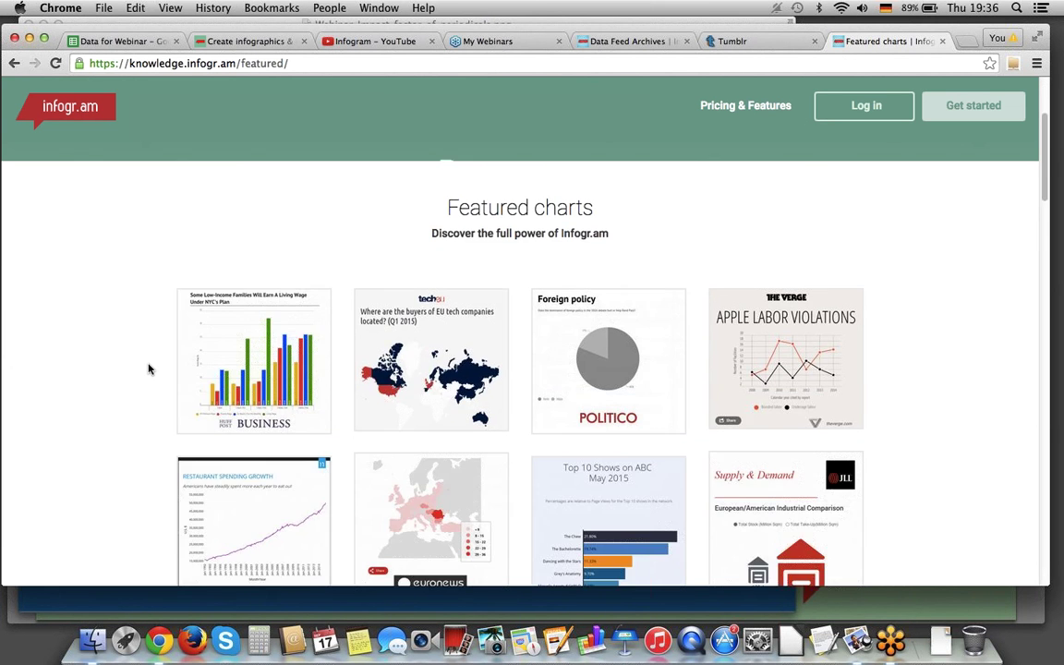
{"action": "scroll", "coordinate": [148, 368], "scroll_direction": "down", "scroll_amount": 12}
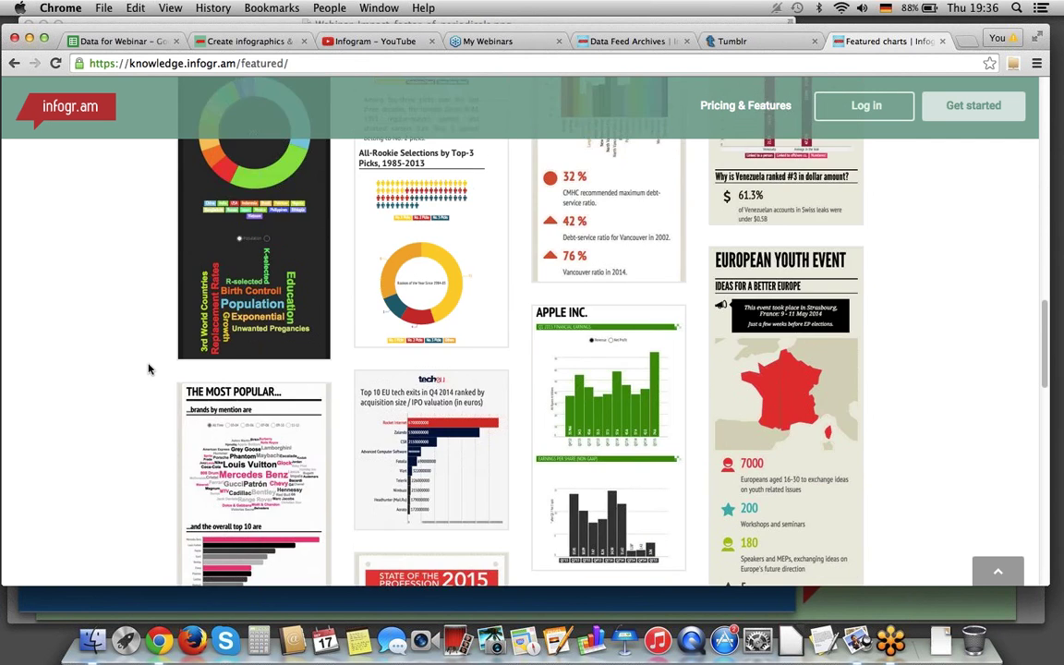
{"action": "scroll", "coordinate": [148, 368], "scroll_direction": "down", "scroll_amount": 10}
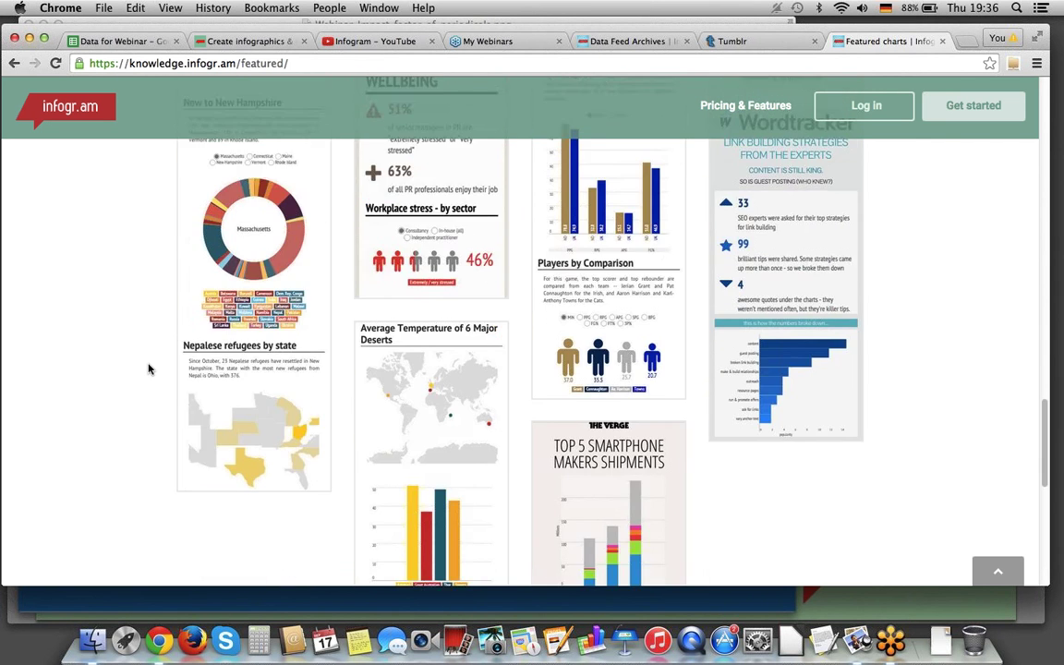
{"action": "scroll", "coordinate": [148, 369], "scroll_direction": "down", "scroll_amount": 10}
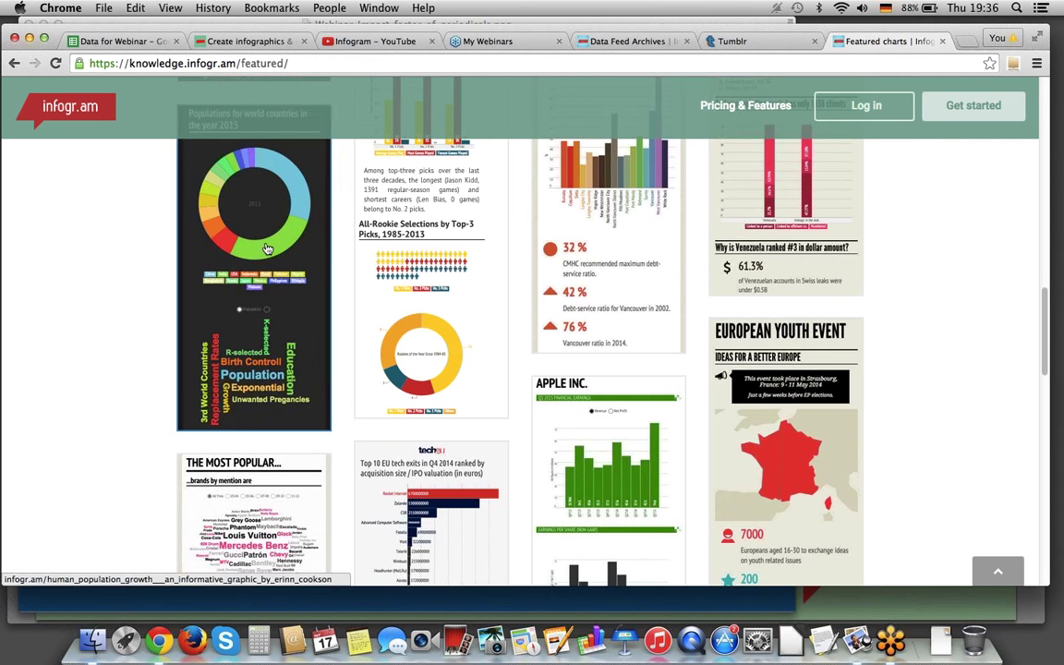
Go to the infogr.am/search page and search the published infographics for "electronics"
{"action": "left_click", "coordinate": [404, 65]}
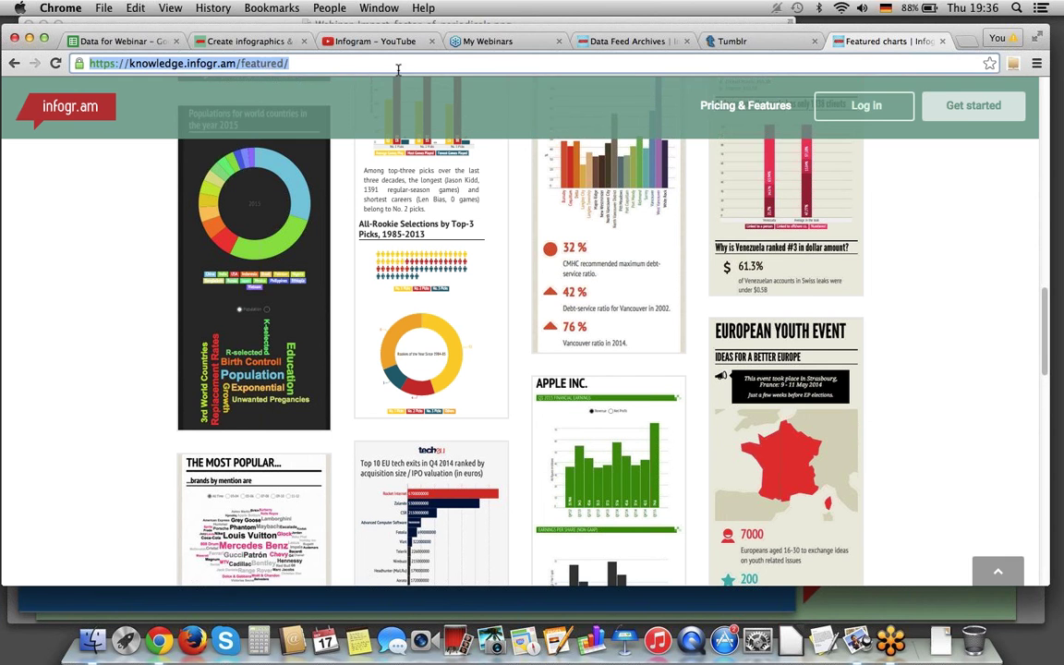
{"action": "type", "text": "infogr.am"}
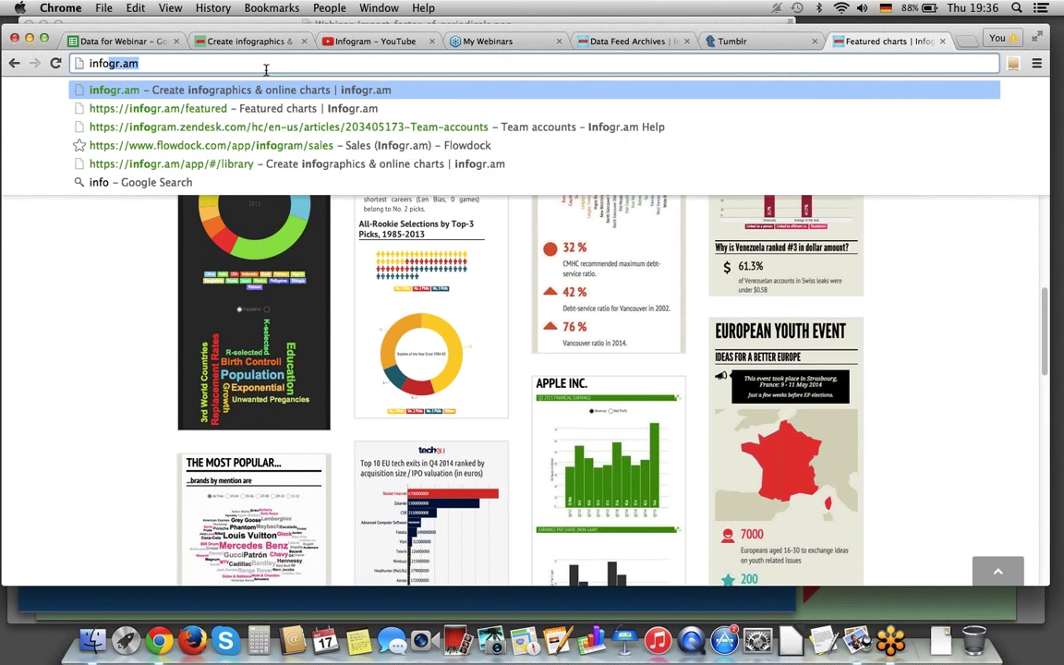
{"action": "type", "text": "/s"}
{"action": "key", "text": "Return"}
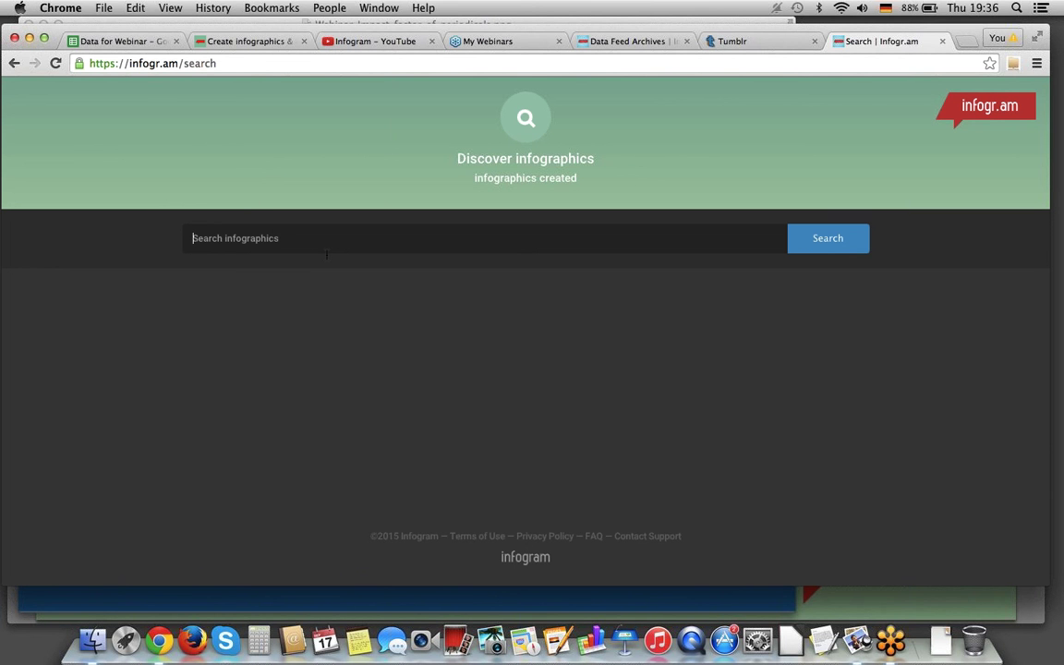
{"action": "type", "text": "electronics"}
{"action": "key", "text": "Return"}
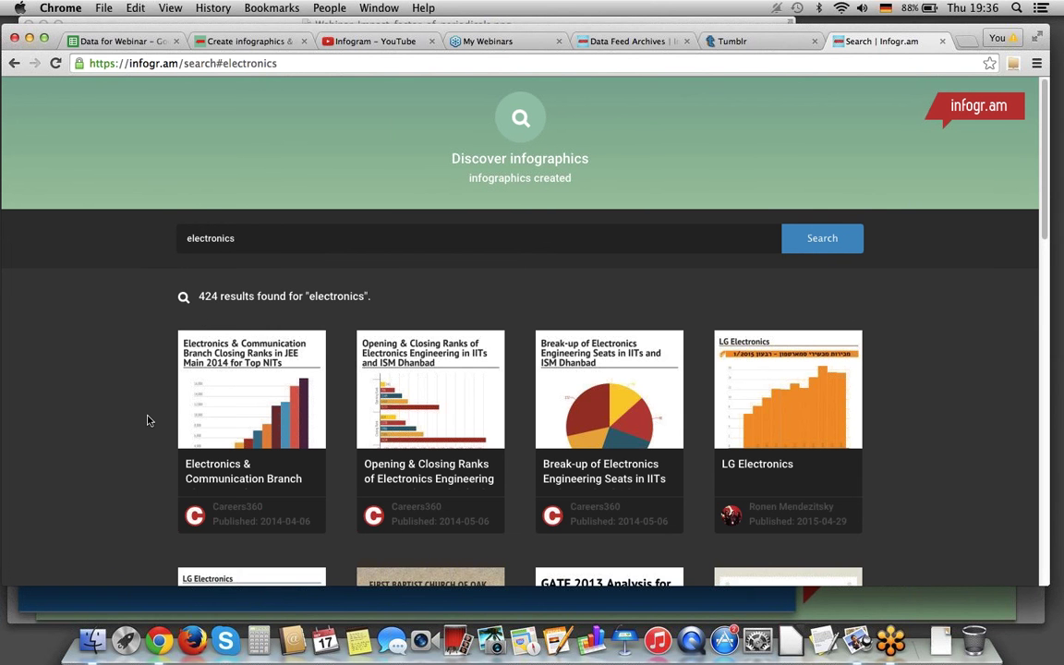
Open the Power Electronics infographic from the search results and examine its donut chart down to the page end
{"action": "scroll", "coordinate": [147, 421], "scroll_direction": "down", "scroll_amount": 5}
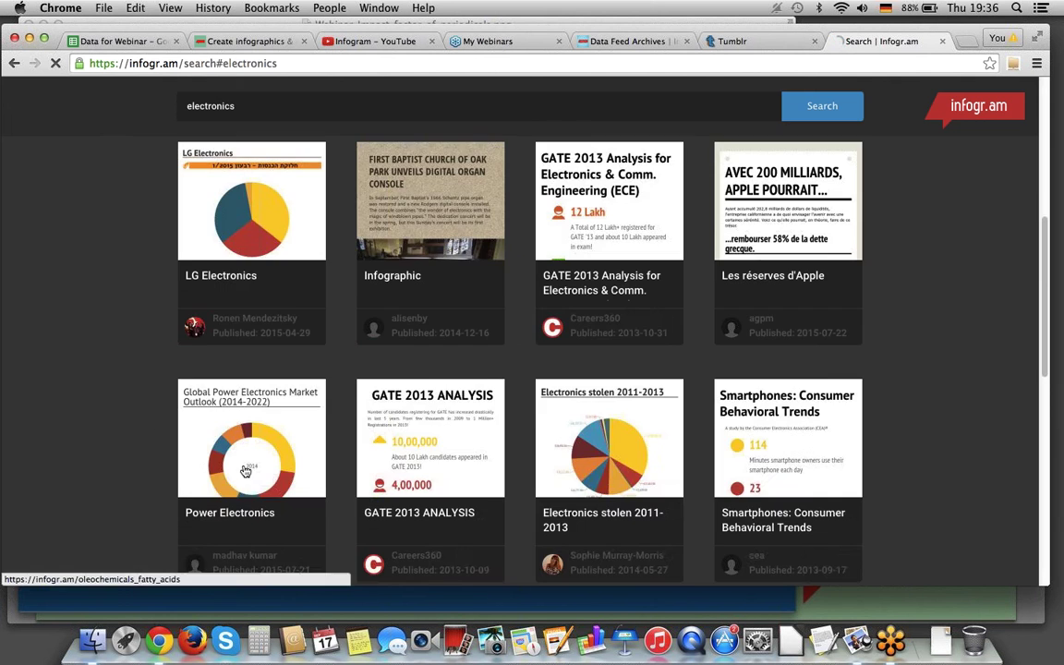
{"action": "left_click", "coordinate": [185, 487]}
{"action": "scroll", "coordinate": [183, 484], "scroll_direction": "down", "scroll_amount": 2}
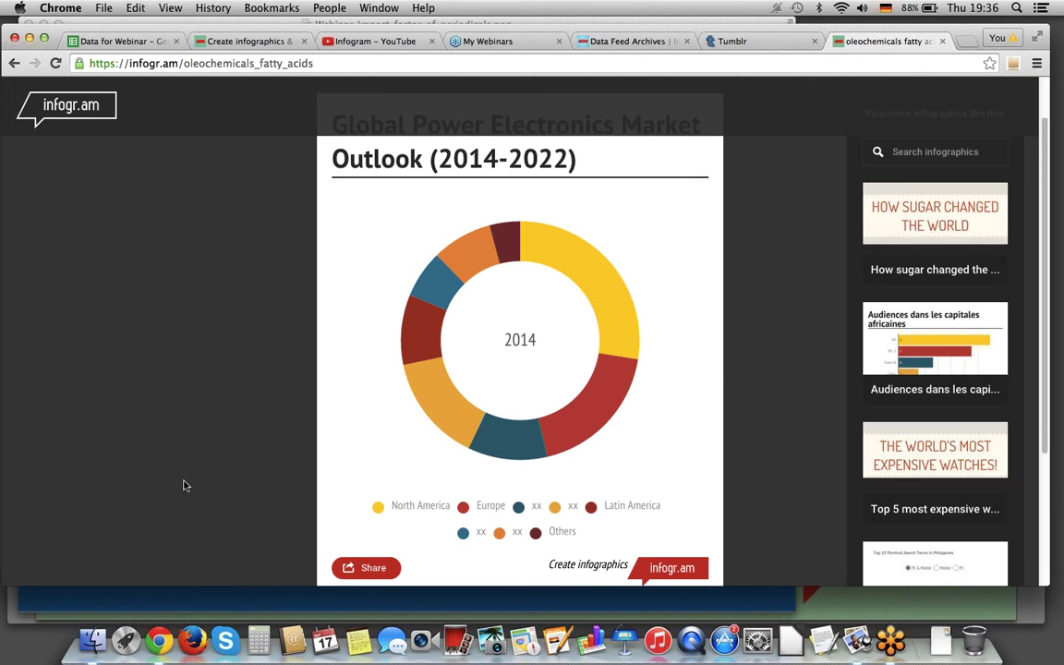
{"action": "mouse_move", "coordinate": [431, 283]}
{"action": "scroll", "coordinate": [423, 361], "scroll_direction": "down", "scroll_amount": 2}
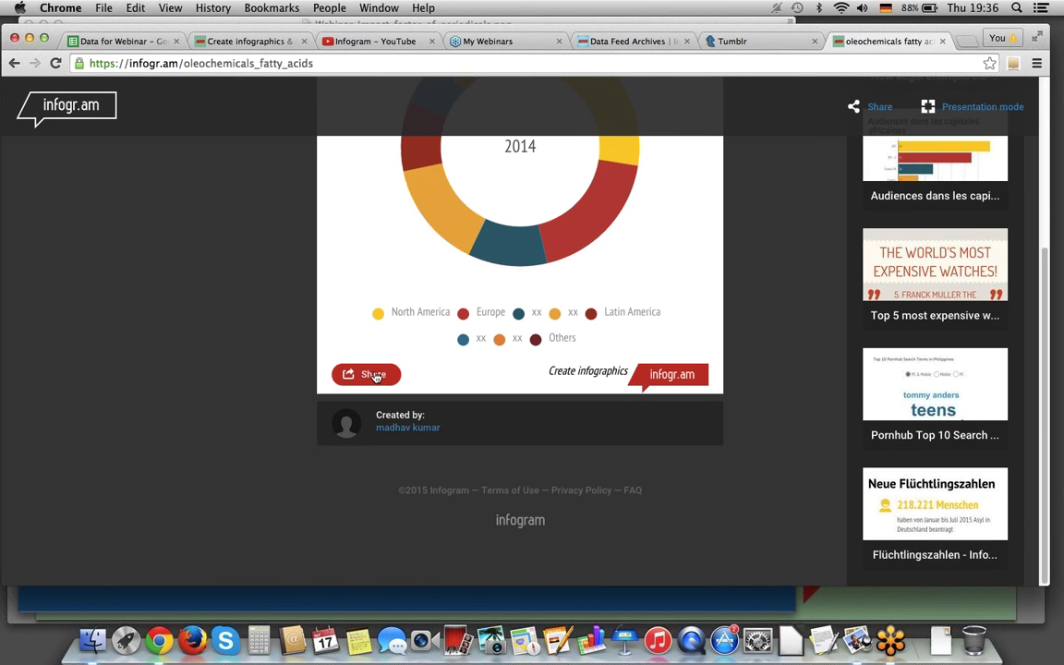
View the sharing options and responsive embed code of the Power Electronics infographic, and close the dialog
{"action": "left_click", "coordinate": [366, 375]}
{"action": "left_click", "coordinate": [501, 294]}
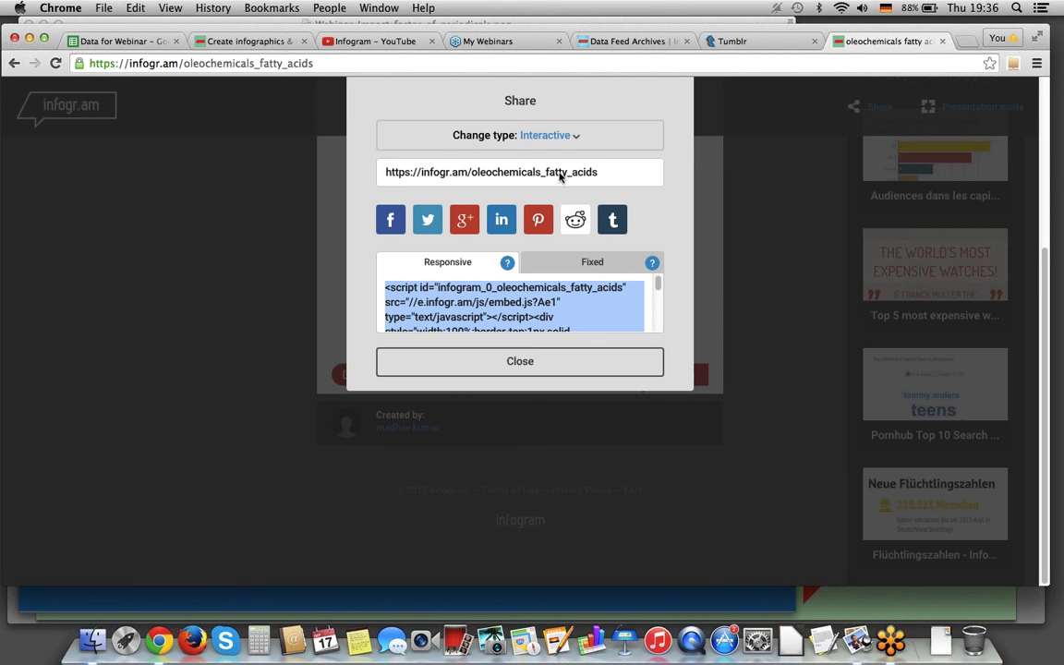
{"action": "left_click", "coordinate": [465, 330]}
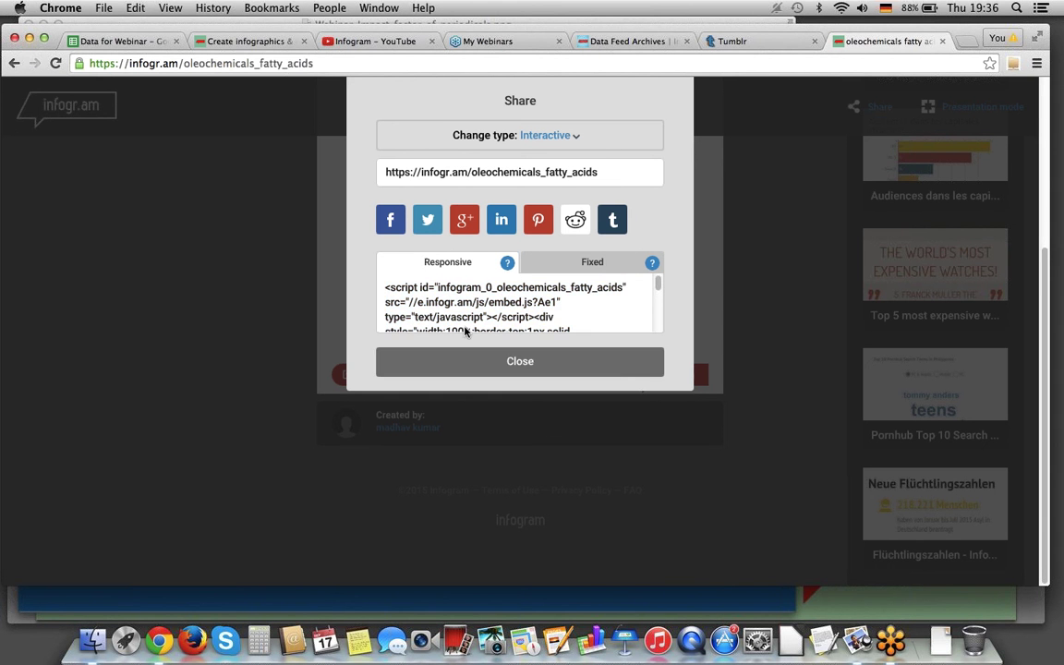
{"action": "left_click", "coordinate": [554, 361]}
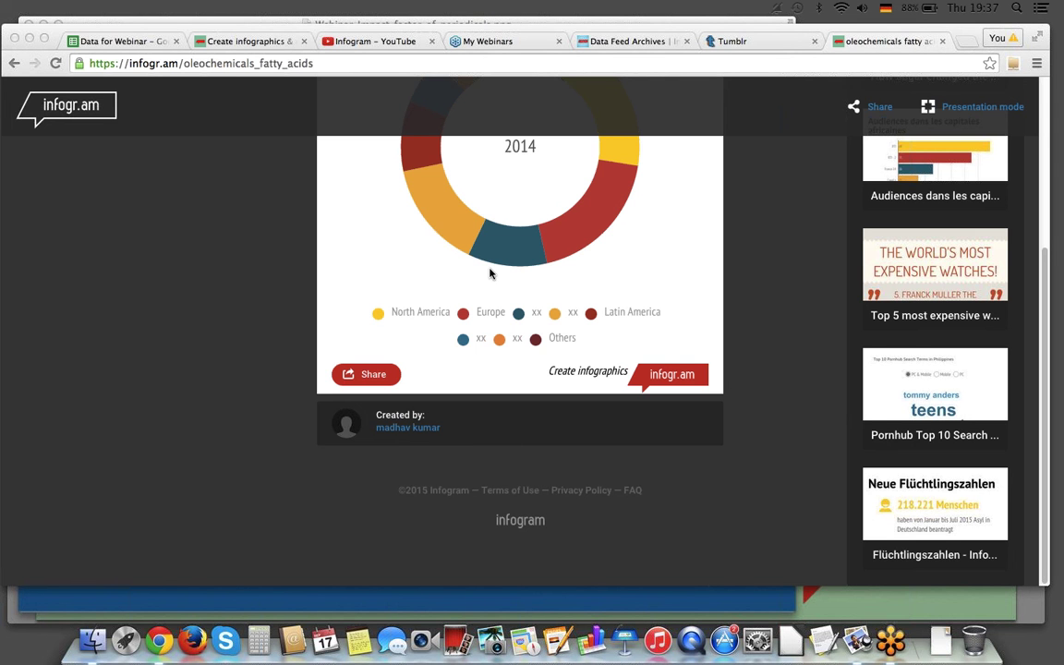
{"action": "scroll", "coordinate": [490, 273], "scroll_direction": "up", "scroll_amount": 5}
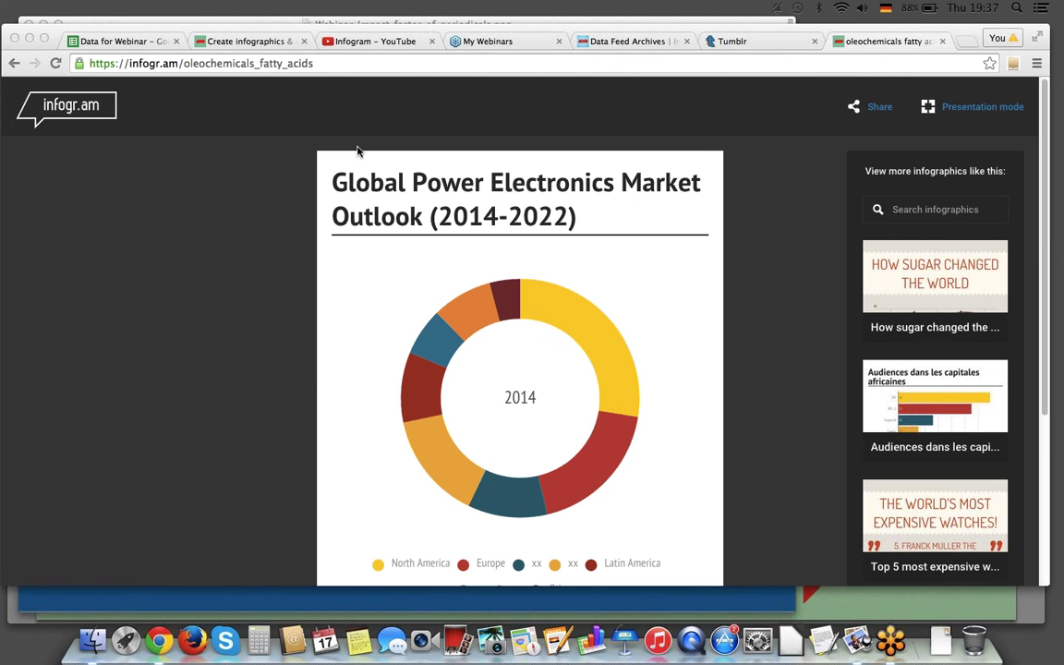
Return to the Caribbean infographic, examine the data behind the total financing column chart, and close the data editor
{"action": "left_click", "coordinate": [249, 42]}
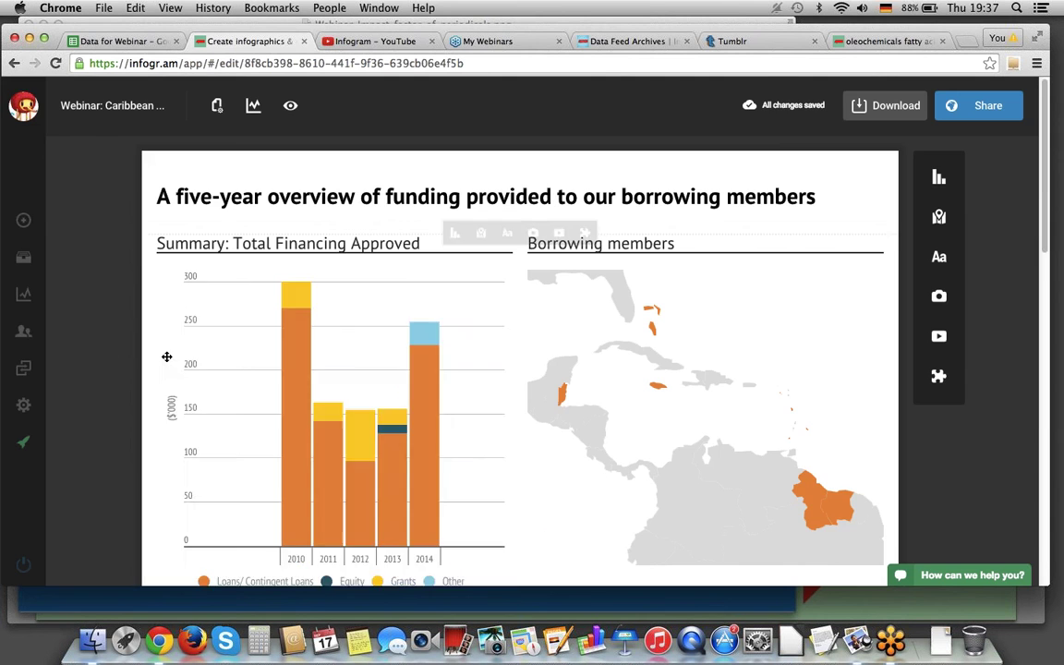
{"action": "double_click", "coordinate": [359, 436]}
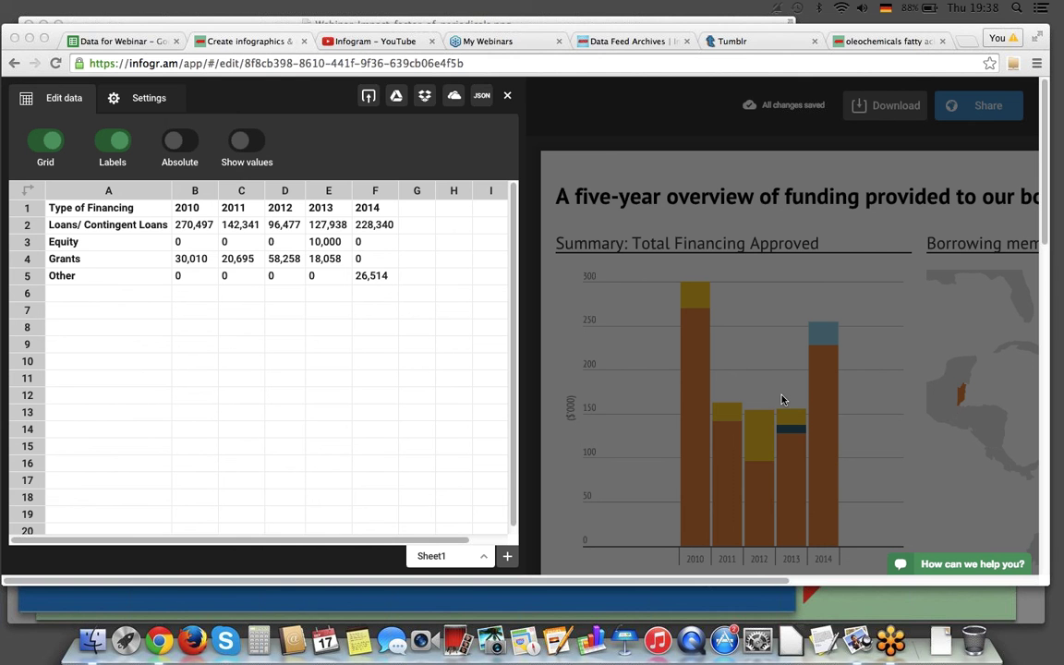
{"action": "left_click", "coordinate": [508, 98]}
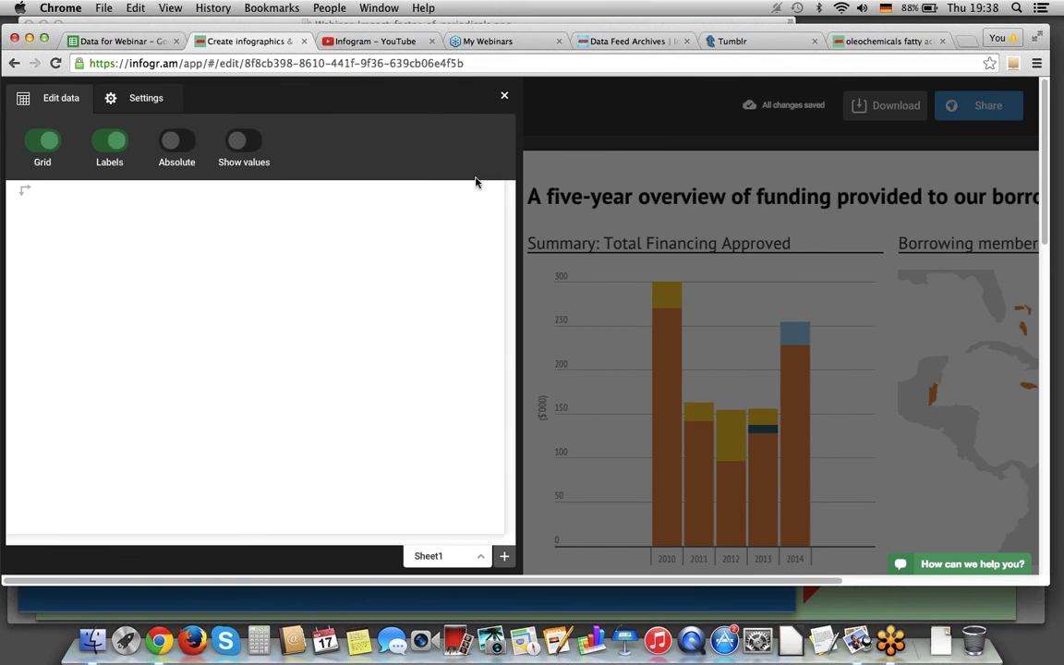
Insert a regular bar chart between the infographic's main title and the Summary: Total Financing Approved heading
{"action": "mouse_move", "coordinate": [455, 233]}
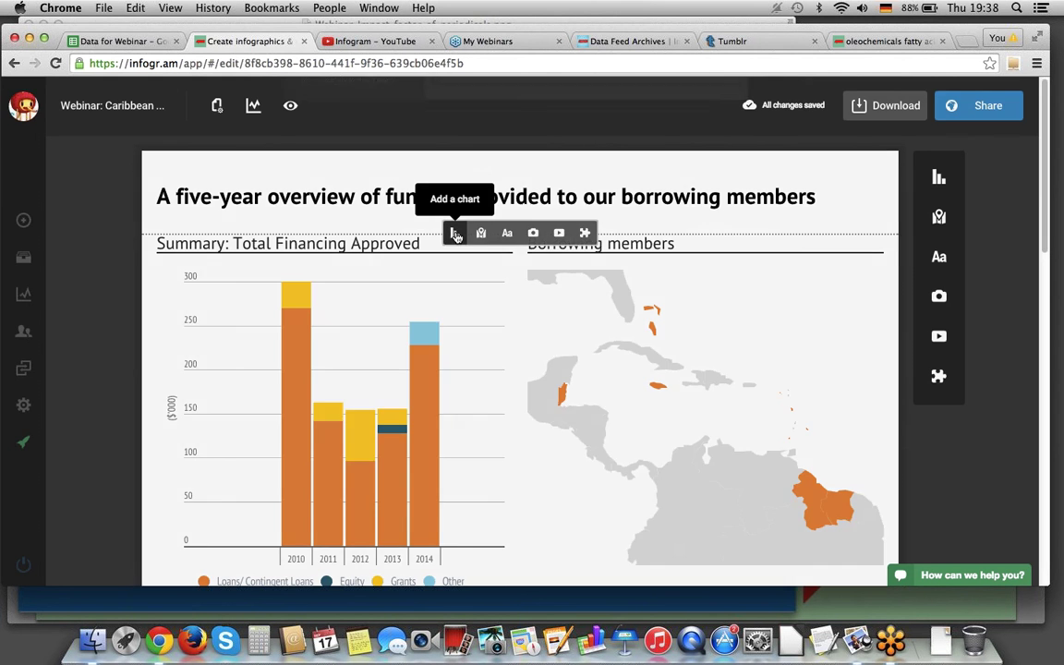
{"action": "left_click", "coordinate": [455, 234]}
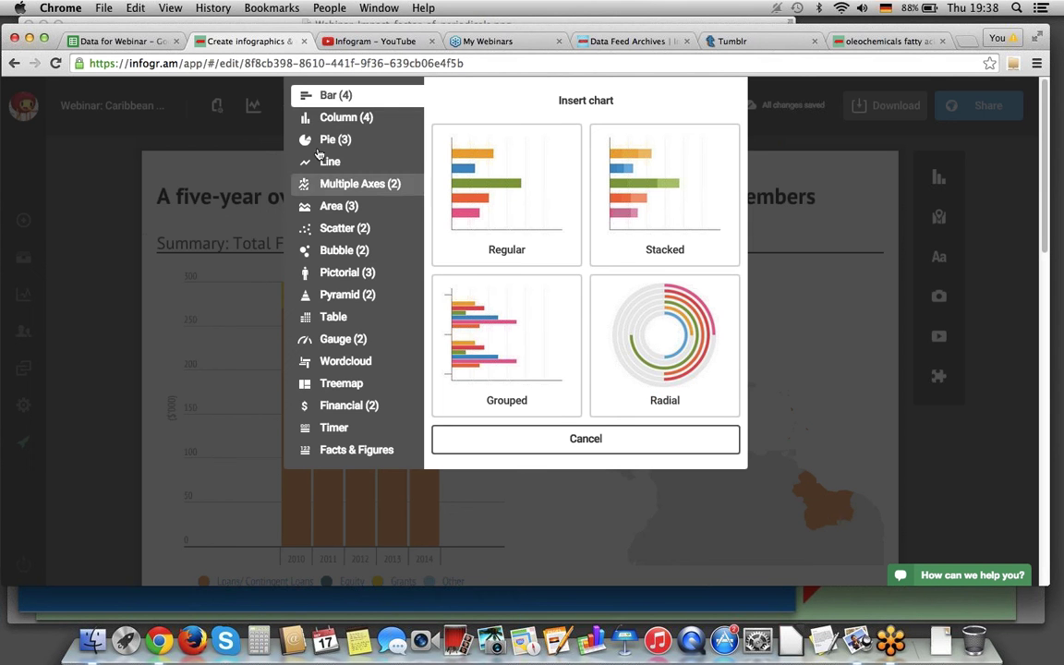
{"action": "left_click", "coordinate": [527, 205]}
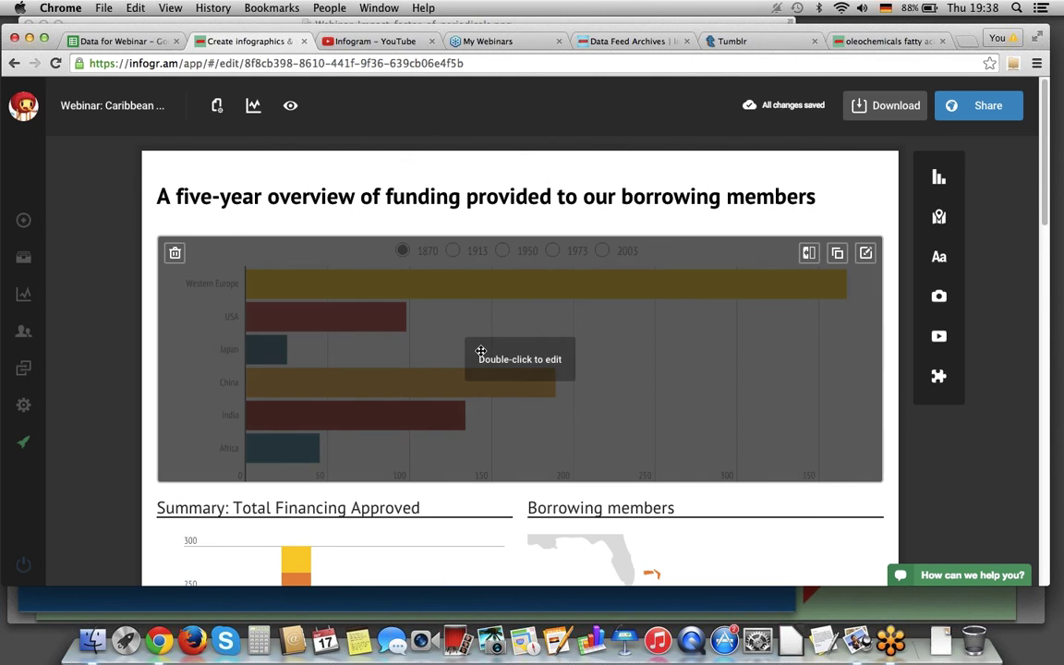
Clear the 1913 to 2003 columns and the Japan, China, India and Africa rows from the new bar chart's data
{"action": "double_click", "coordinate": [480, 351]}
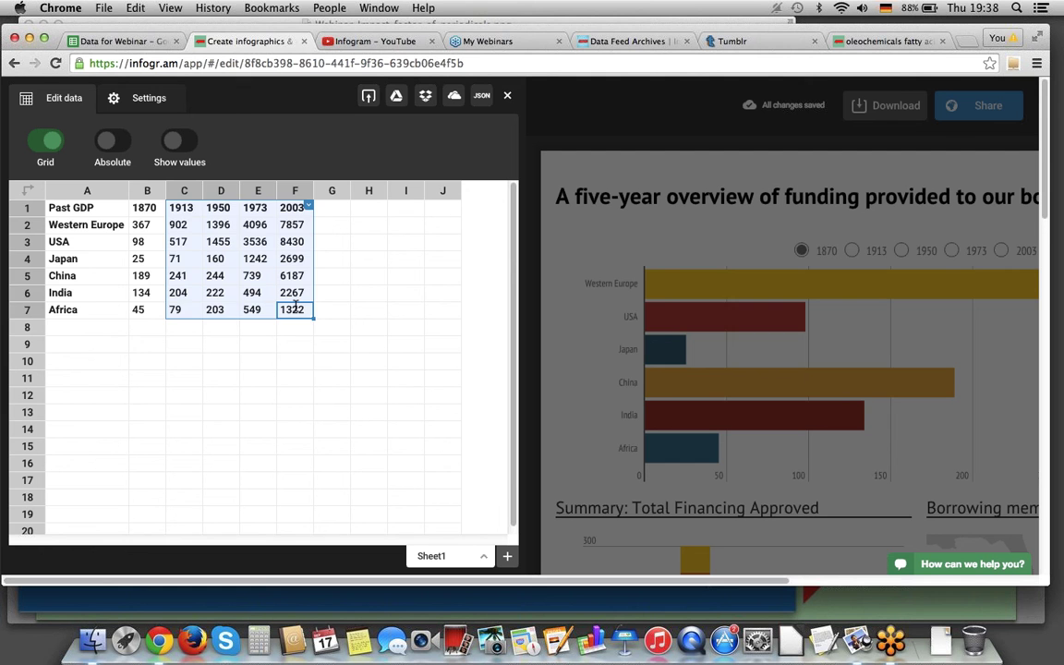
{"action": "key", "text": "Delete"}
{"action": "left_click_drag", "start_coordinate": [141, 308], "coordinate": [138, 261]}
{"action": "key", "text": "Delete"}
Set the bar chart's 1870 values to 5000 for Western Europe and 5 for USA, and close the data editor
{"action": "left_click", "coordinate": [159, 226]}
{"action": "type", "text": "5000"}
{"action": "key", "text": "Return"}
{"action": "type", "text": "5"}
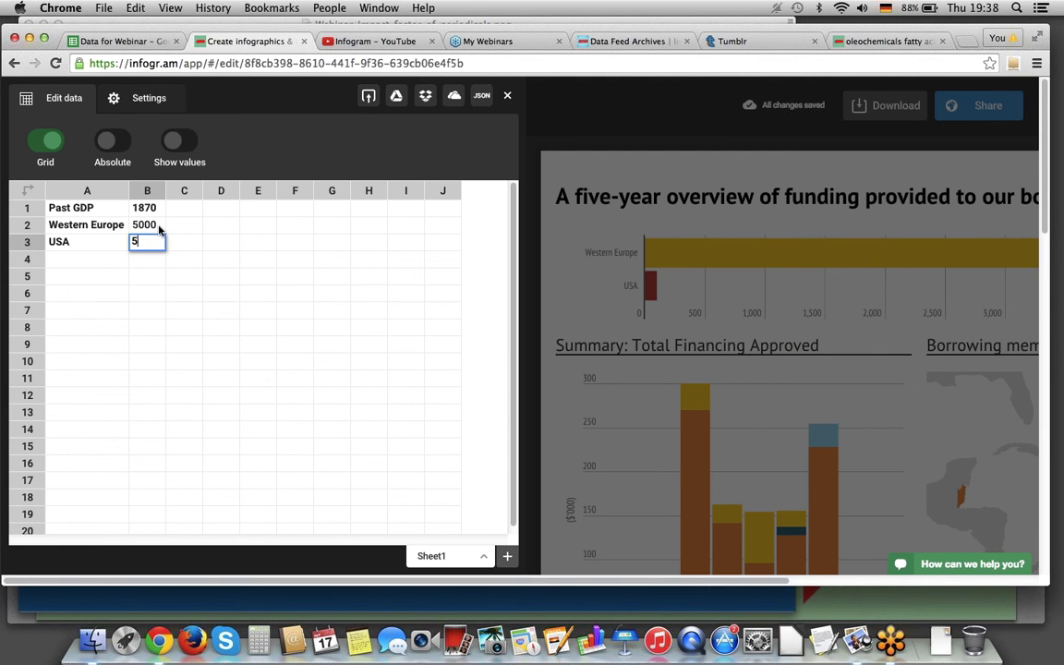
{"action": "left_click", "coordinate": [187, 292]}
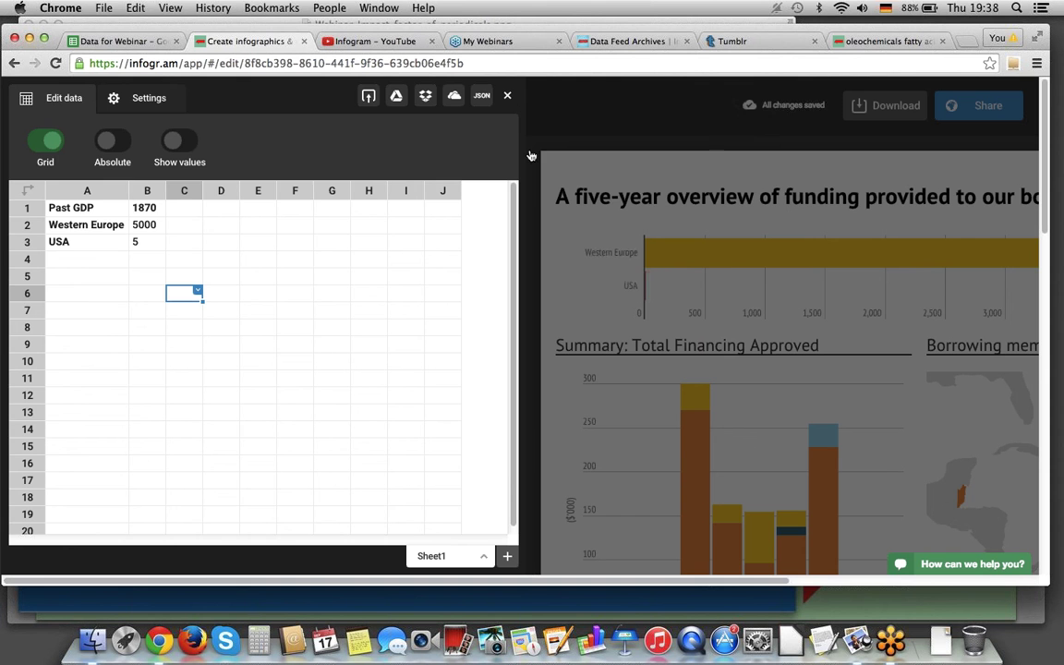
{"action": "left_click", "coordinate": [508, 95]}
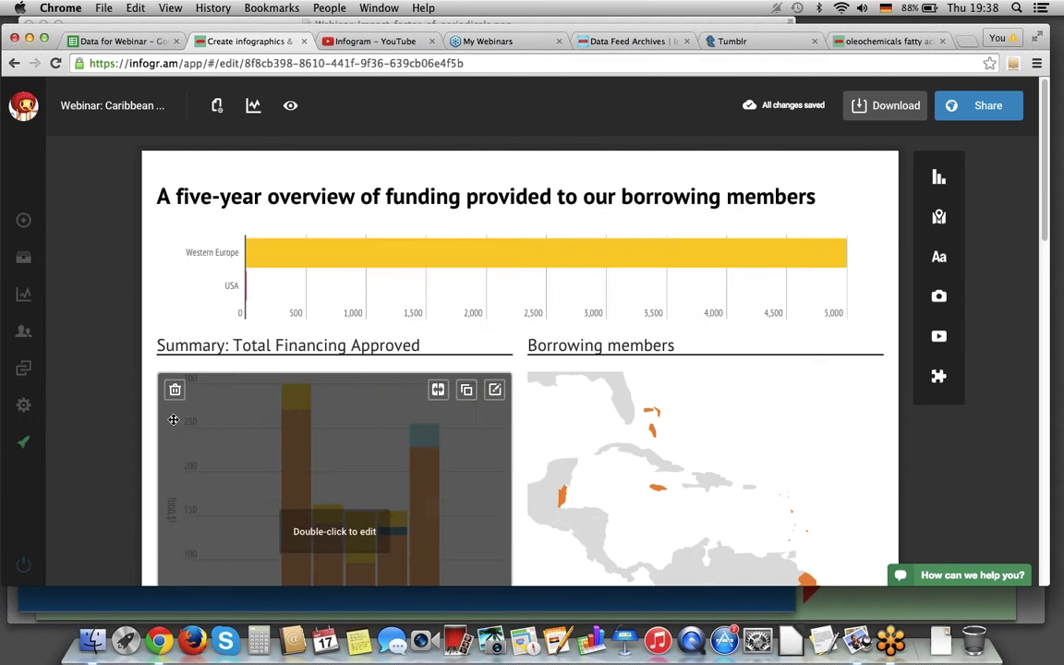
Recolor the USA bar bright red in the bar chart below the main title, and delete that chart from the infographic
{"action": "double_click", "coordinate": [540, 293]}
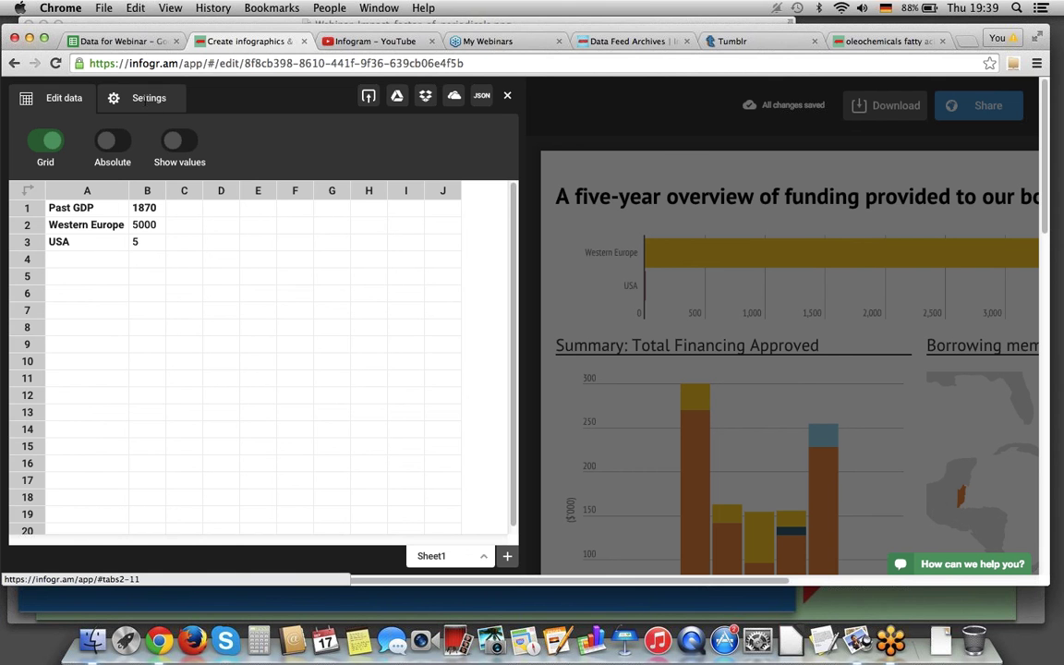
{"action": "left_click", "coordinate": [145, 100]}
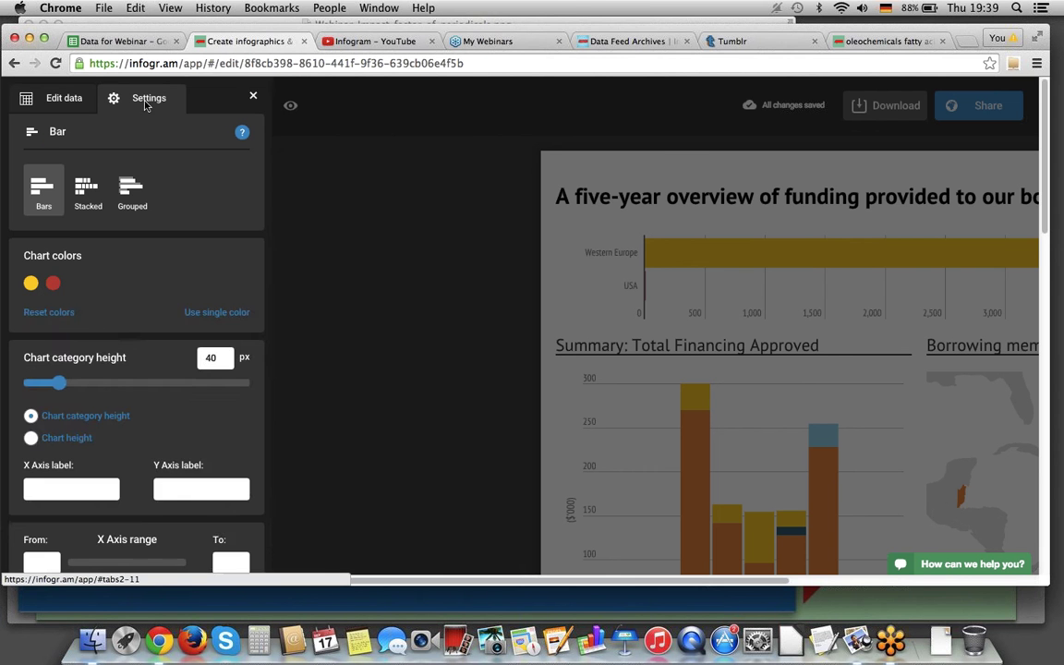
{"action": "left_click", "coordinate": [53, 283]}
{"action": "left_click", "coordinate": [197, 524]}
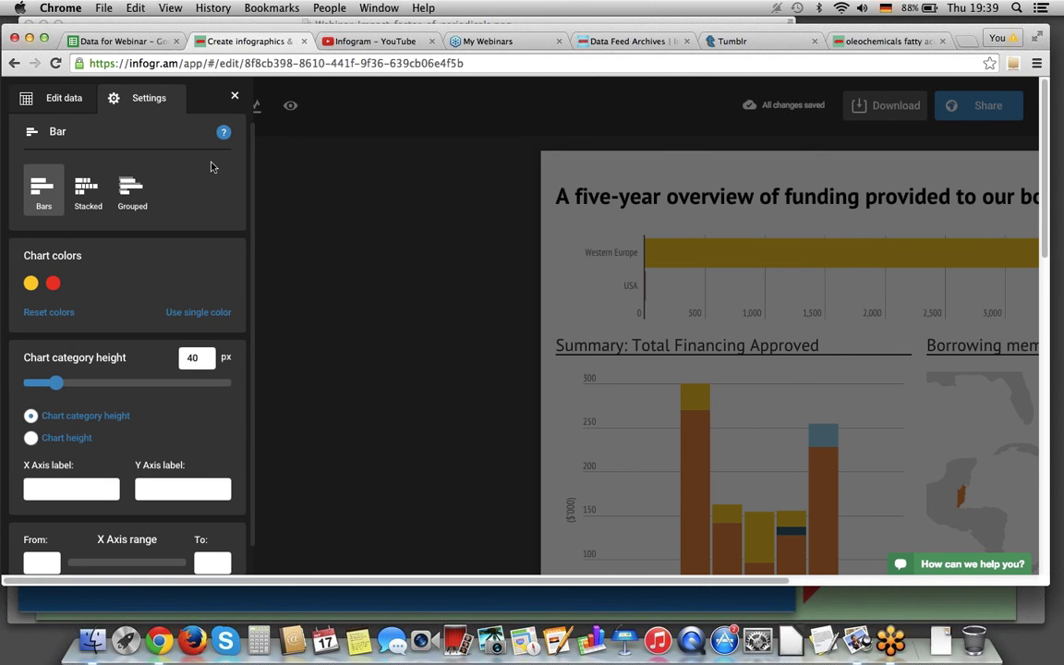
{"action": "left_click", "coordinate": [234, 96]}
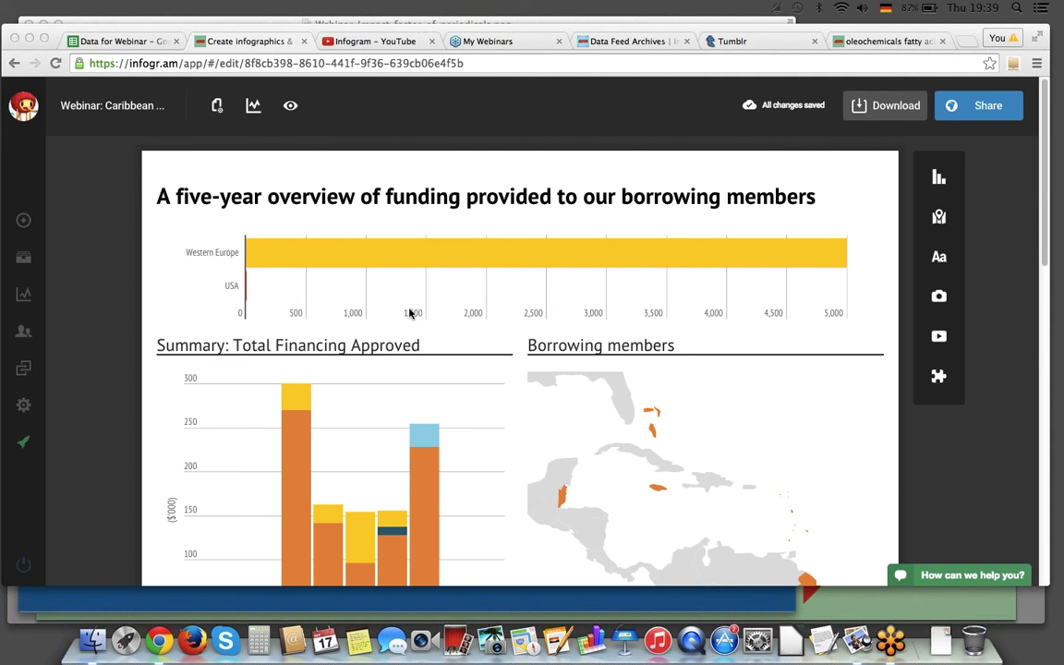
{"action": "left_click", "coordinate": [174, 256]}
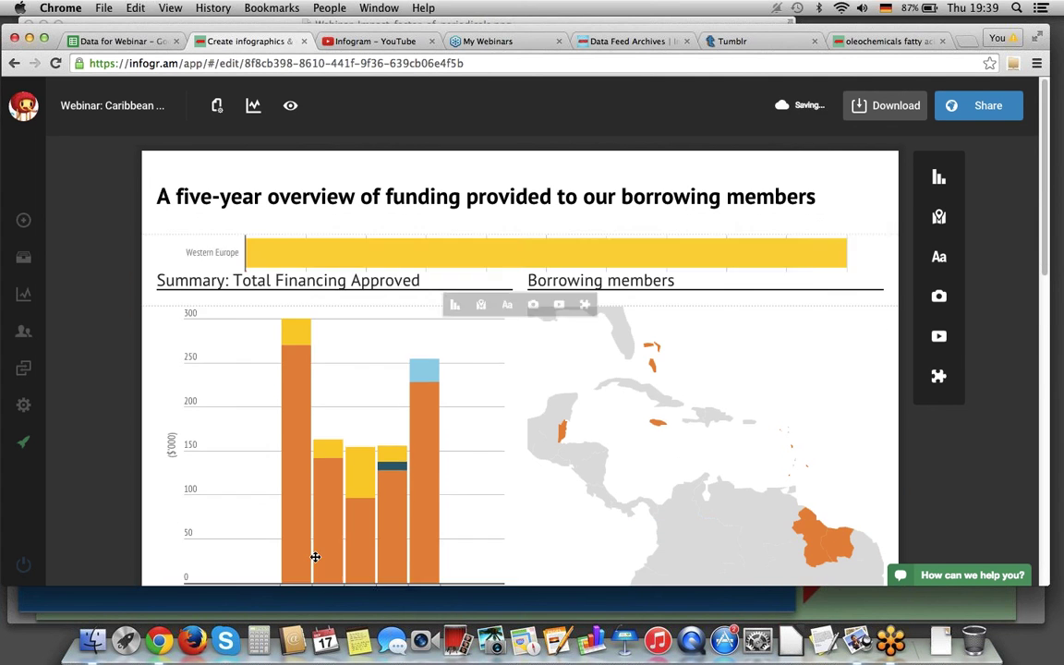
Examine the yearly sector data behind the Loan Approvals by Borrower chart and close the data editor
{"action": "scroll", "coordinate": [339, 474], "scroll_direction": "down", "scroll_amount": 5}
{"action": "scroll", "coordinate": [339, 474], "scroll_direction": "down", "scroll_amount": 5}
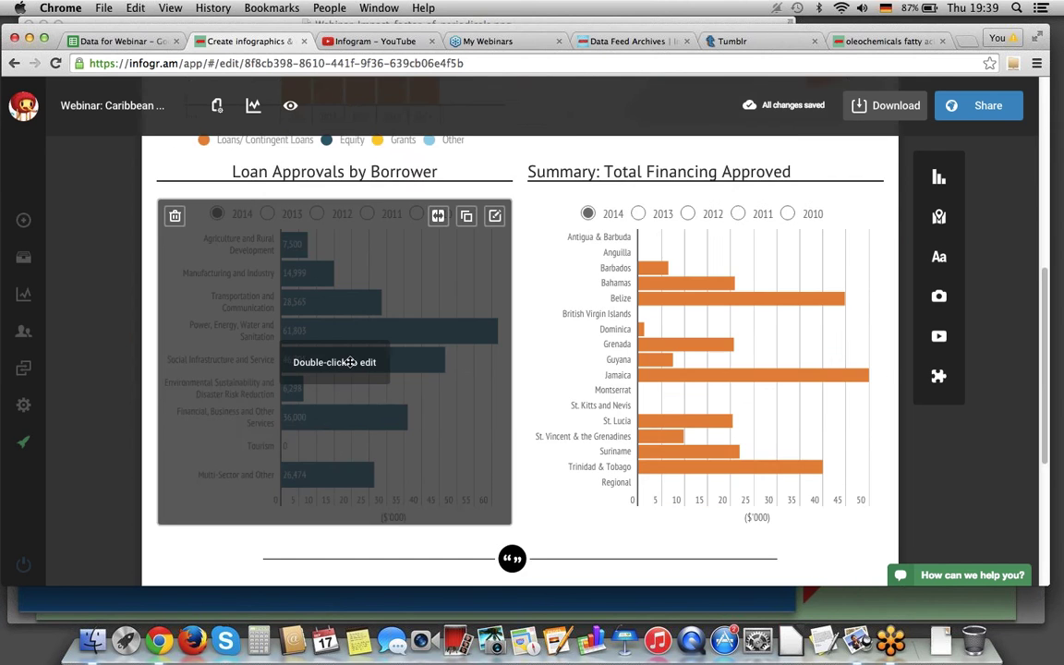
{"action": "double_click", "coordinate": [349, 363]}
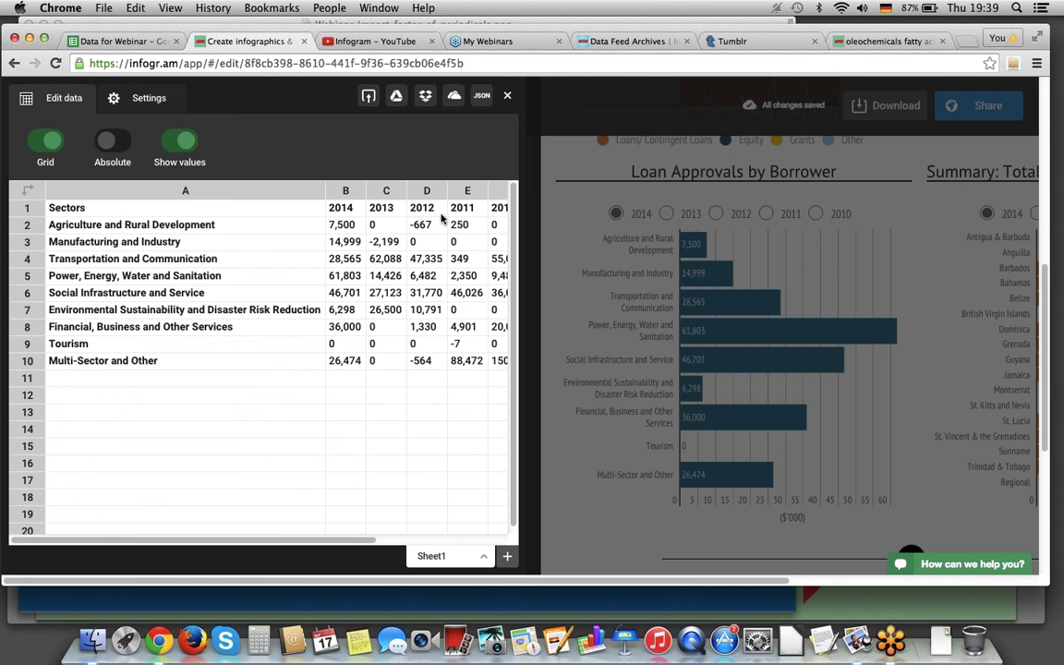
{"action": "left_click", "coordinate": [424, 208]}
{"action": "key", "text": "Tab"}
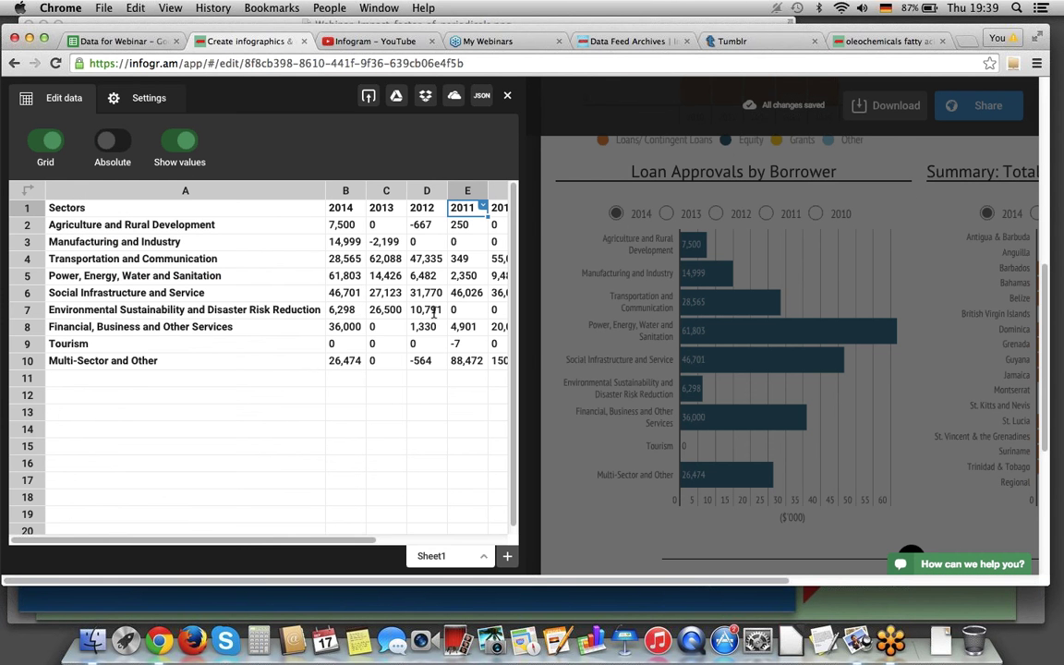
{"action": "left_click", "coordinate": [507, 95]}
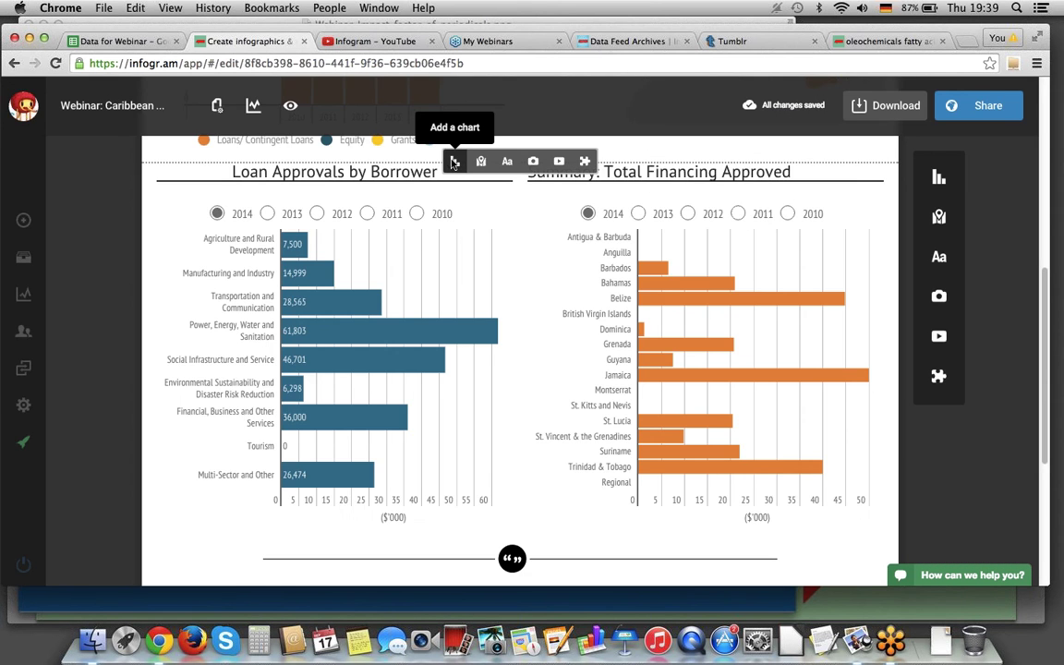
Try a regular bar chart above the Loan Approvals by Borrower heading, and remove it after checking its sample data
{"action": "left_click", "coordinate": [454, 163]}
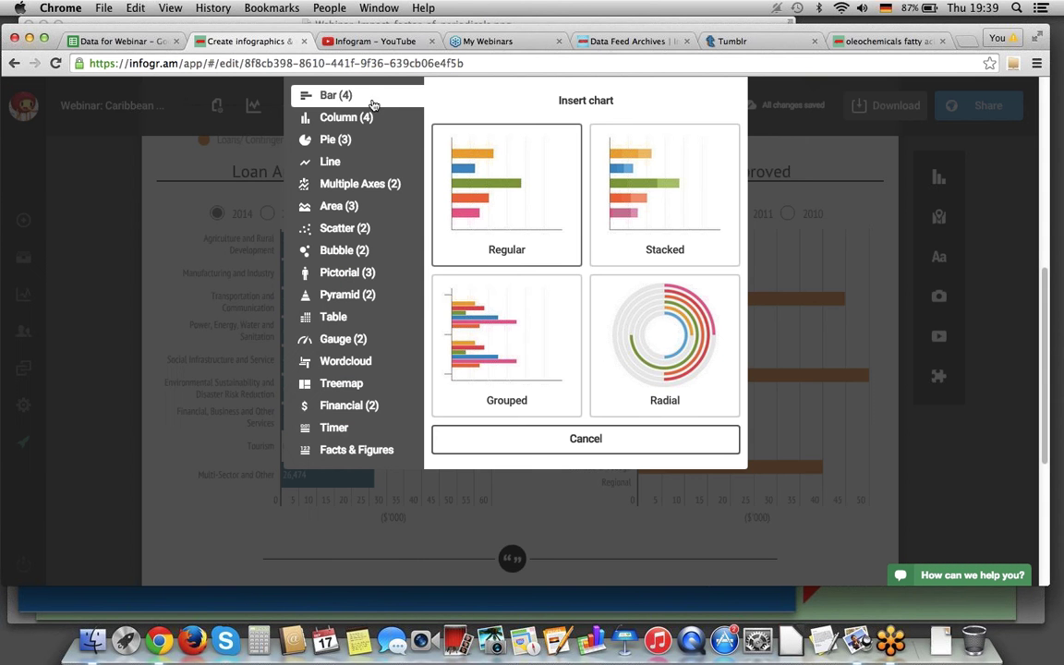
{"action": "left_click", "coordinate": [511, 192]}
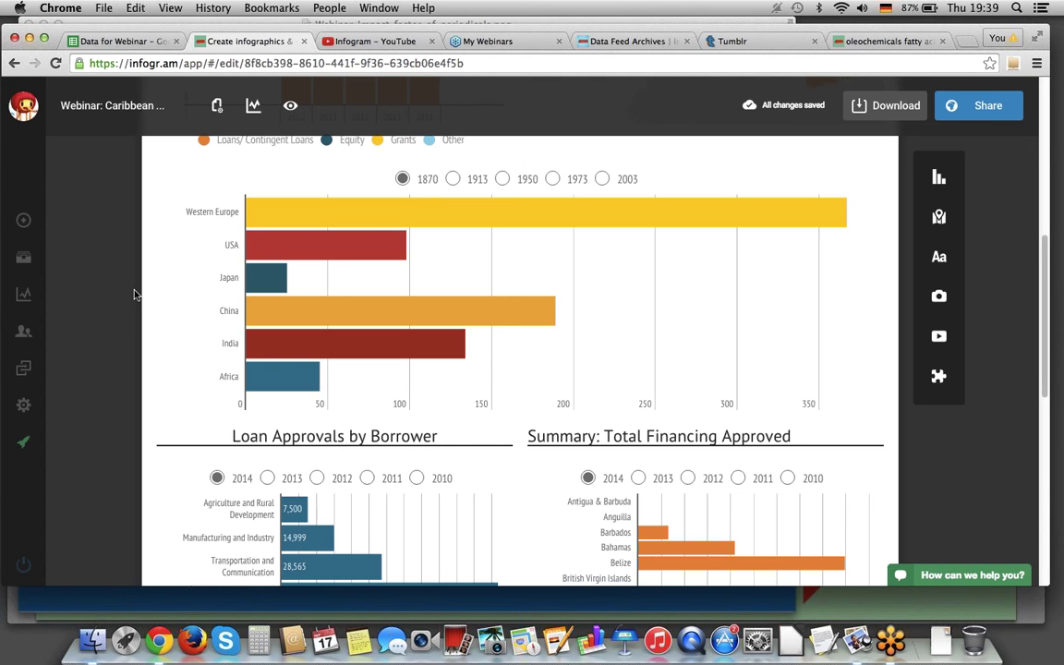
{"action": "double_click", "coordinate": [515, 292]}
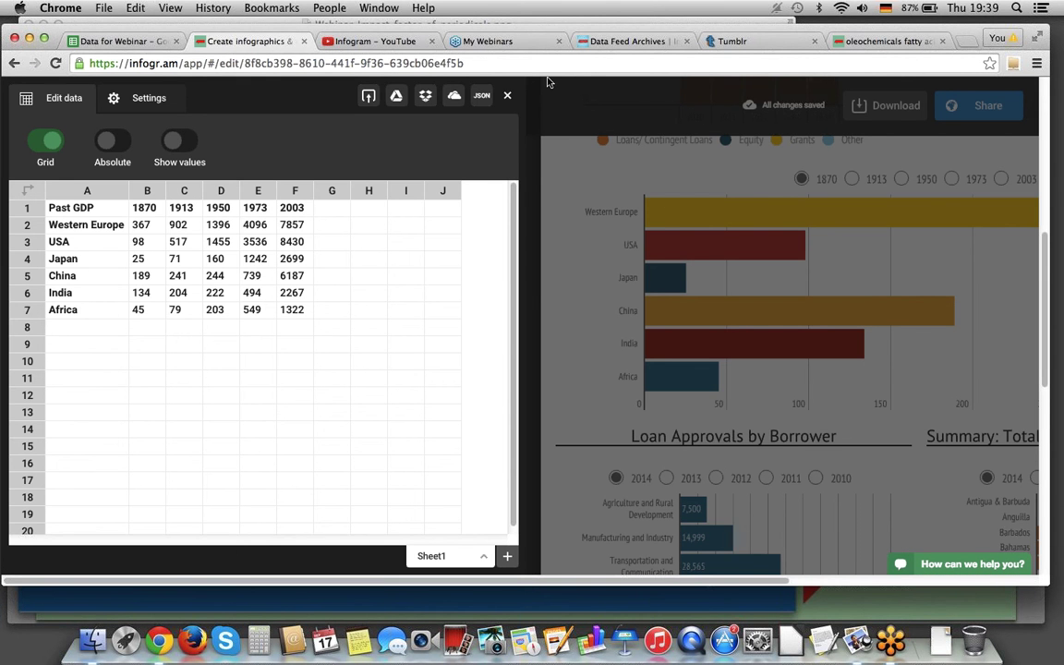
{"action": "left_click", "coordinate": [508, 99]}
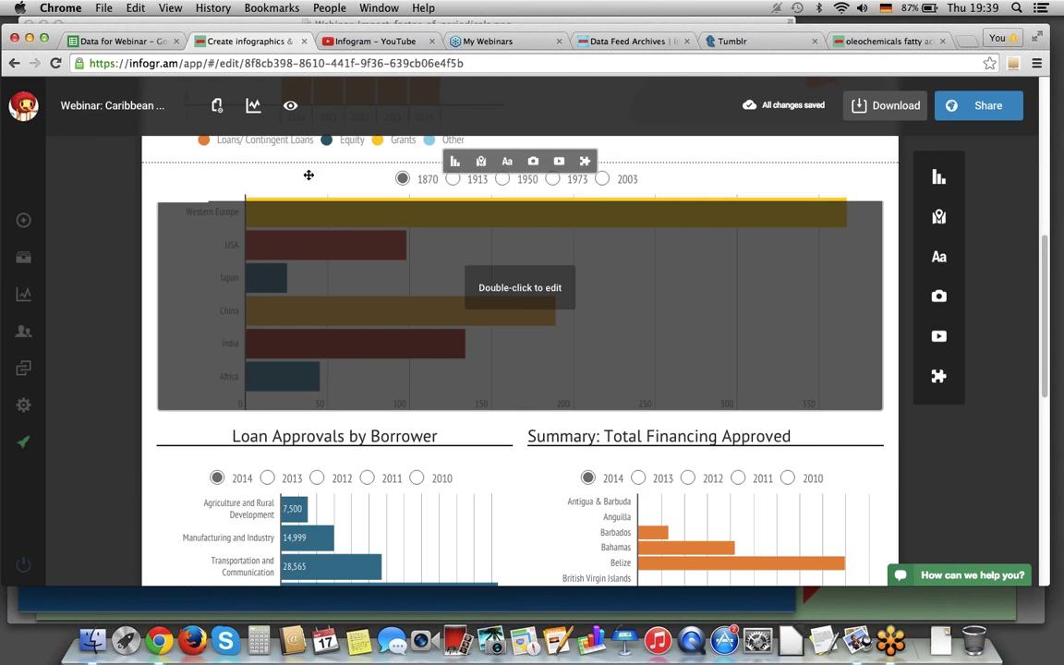
{"action": "left_click", "coordinate": [175, 182]}
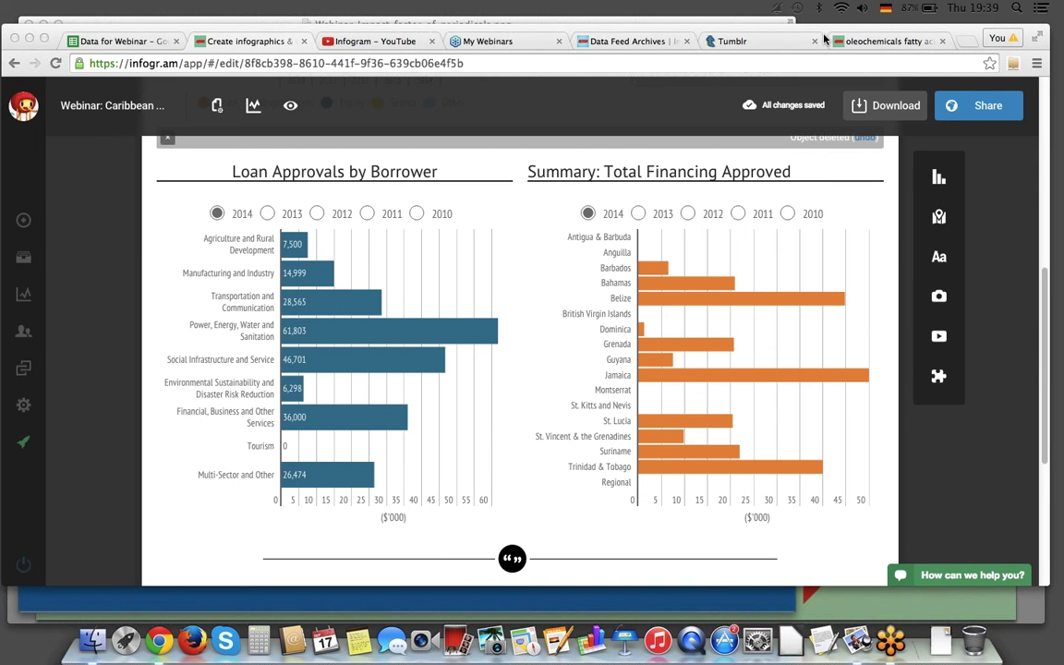
Load about.infogr.am in place of the published oleochemicals infographic and open the Infogram blog
{"action": "left_click", "coordinate": [908, 44]}
{"action": "left_click", "coordinate": [354, 64]}
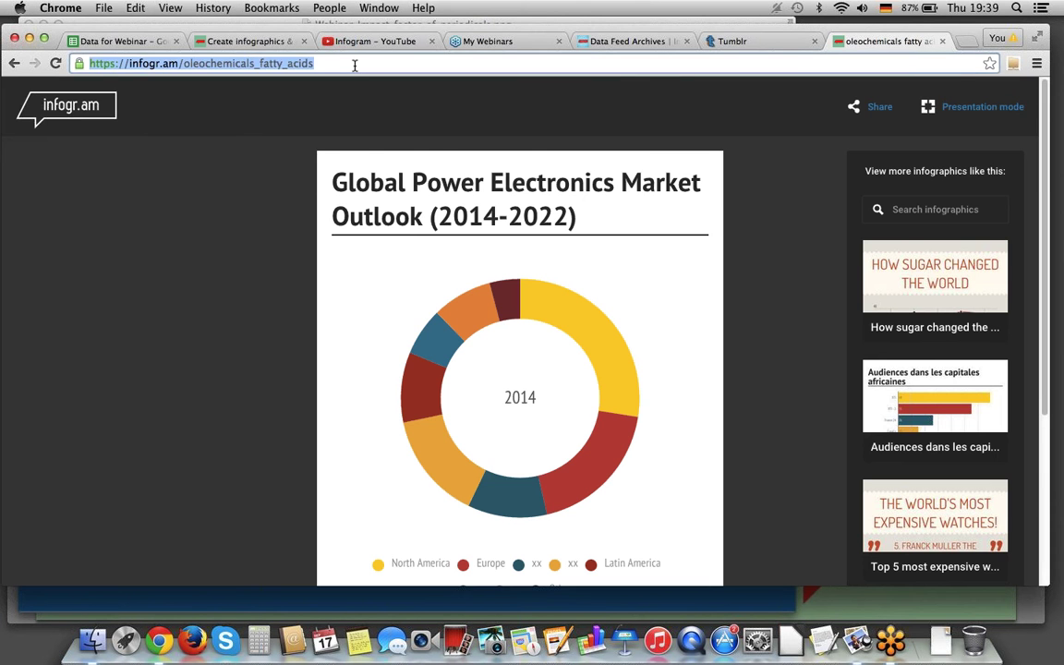
{"action": "type", "text": "about.infogr.am"}
{"action": "key", "text": "Return"}
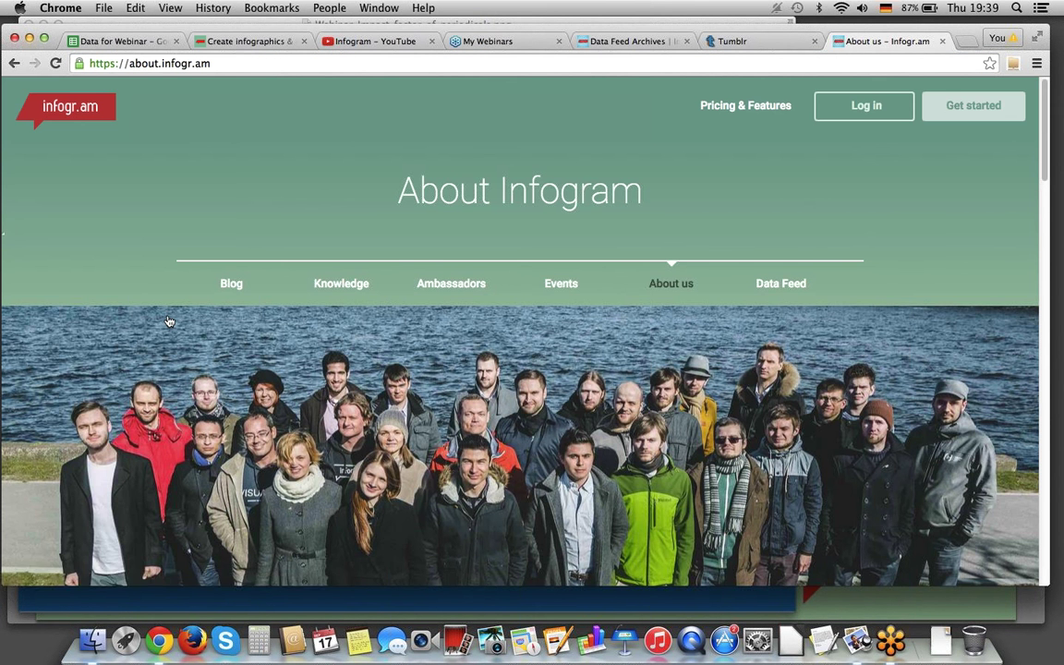
{"action": "left_click", "coordinate": [232, 285]}
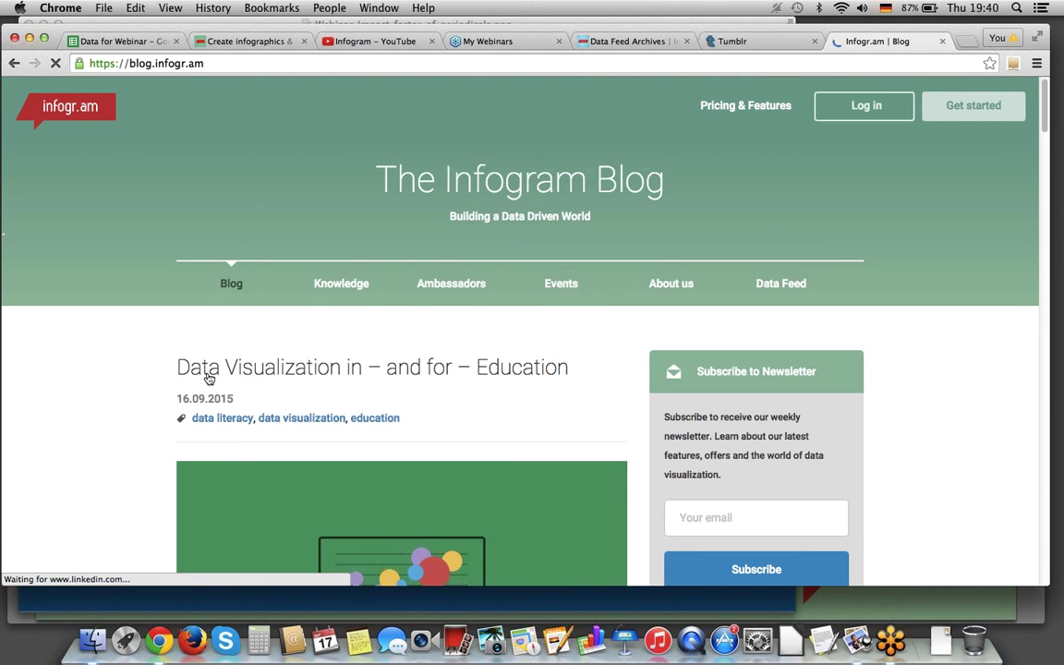
Look through the posts on the blog's first page, down to the page navigation
{"action": "scroll", "coordinate": [209, 379], "scroll_direction": "down", "scroll_amount": 6}
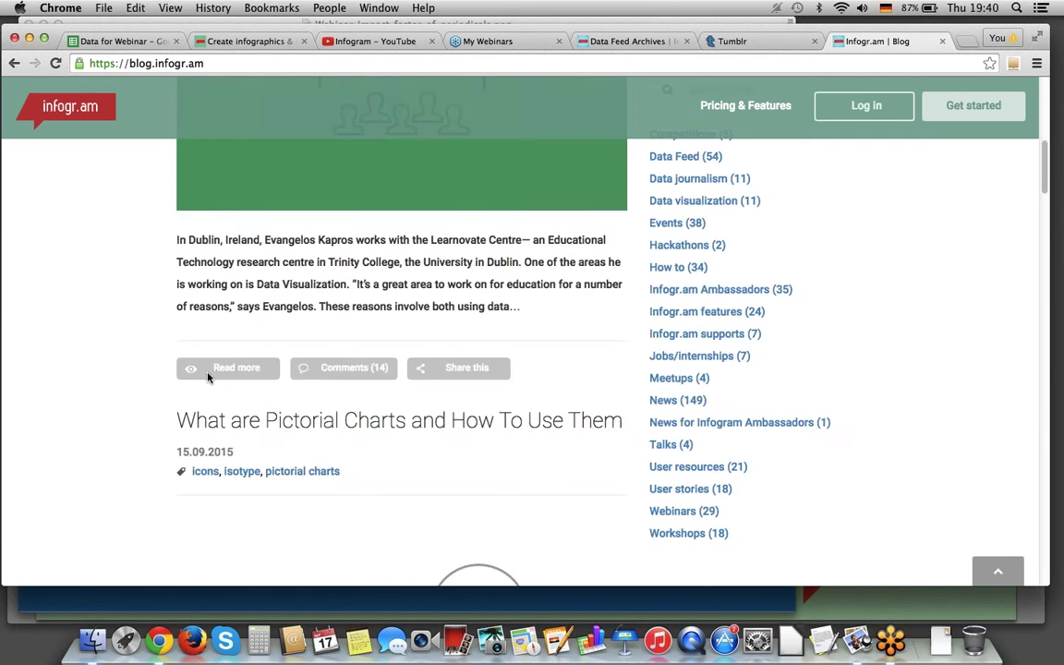
{"action": "scroll", "coordinate": [208, 377], "scroll_direction": "down", "scroll_amount": 5}
{"action": "scroll", "coordinate": [208, 377], "scroll_direction": "up", "scroll_amount": 3}
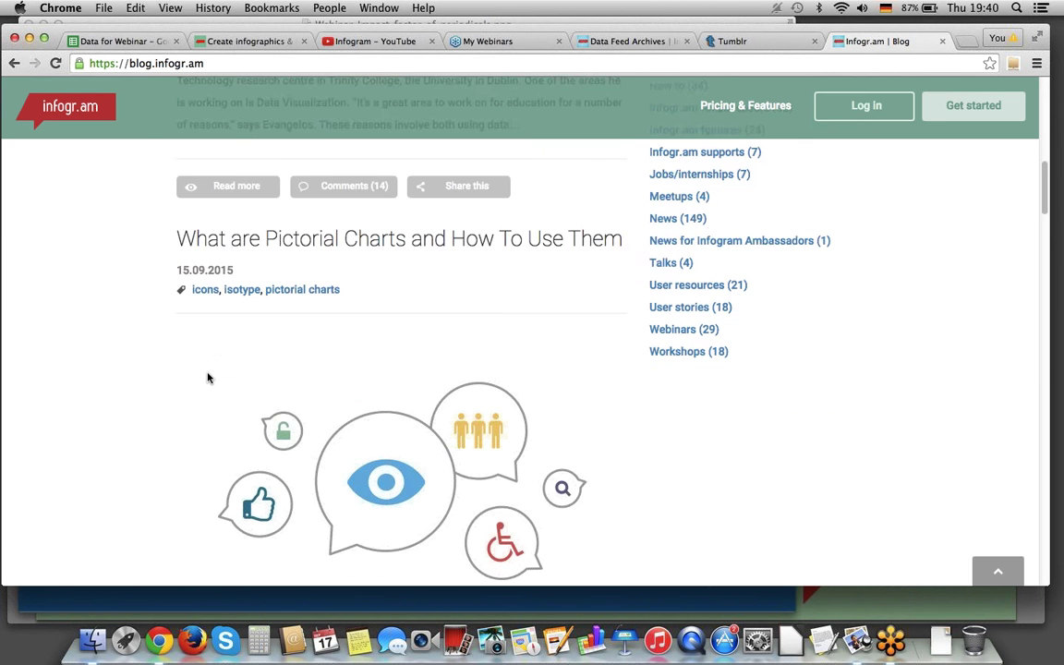
{"action": "scroll", "coordinate": [208, 377], "scroll_direction": "down", "scroll_amount": 15}
{"action": "scroll", "coordinate": [208, 377], "scroll_direction": "up", "scroll_amount": 15}
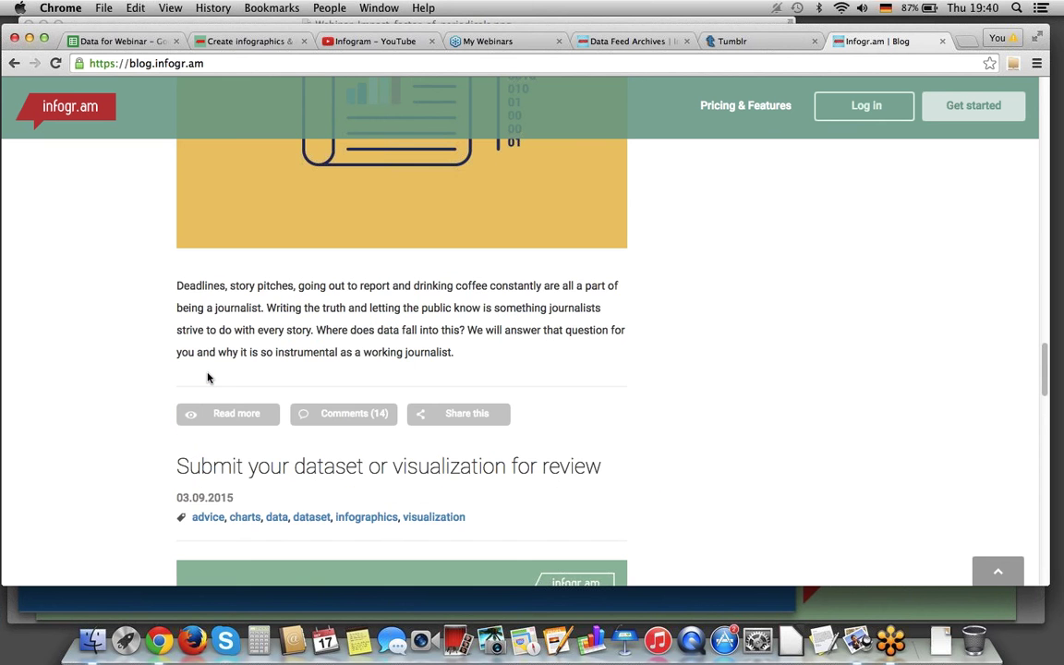
{"action": "scroll", "coordinate": [208, 377], "scroll_direction": "down", "scroll_amount": 9}
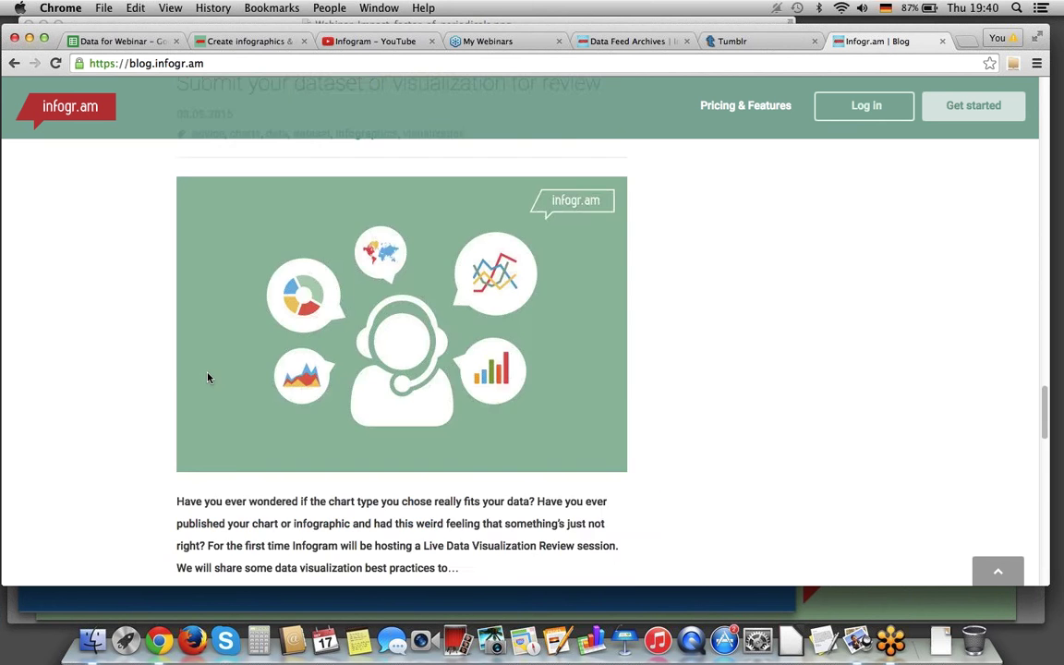
{"action": "scroll", "coordinate": [478, 303], "scroll_direction": "up", "scroll_amount": 3}
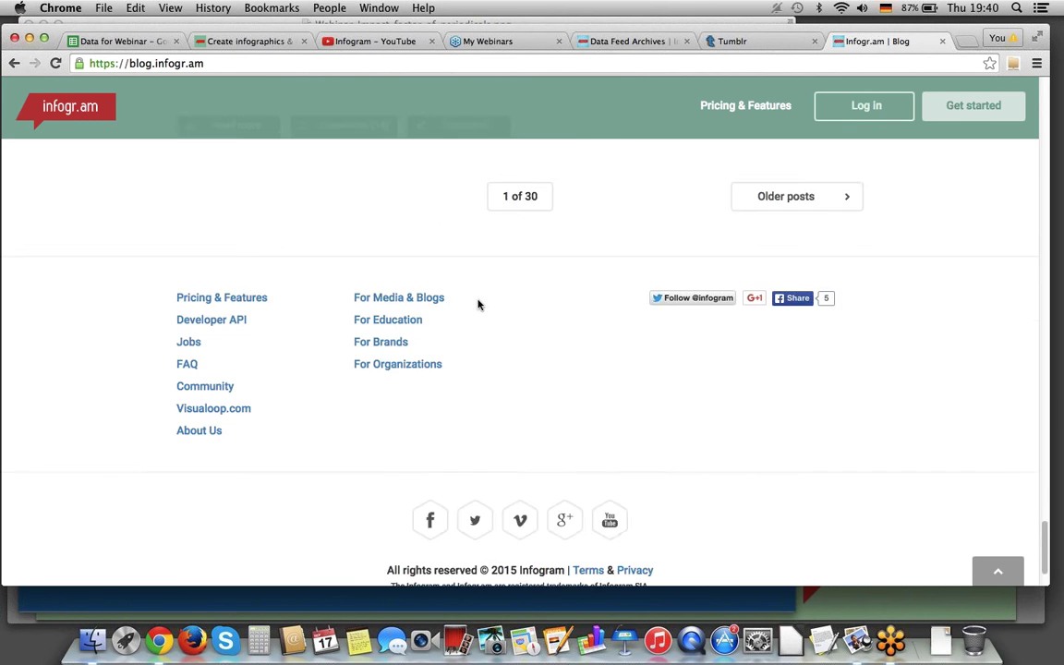
{"action": "scroll", "coordinate": [507, 305], "scroll_direction": "up", "scroll_amount": 3}
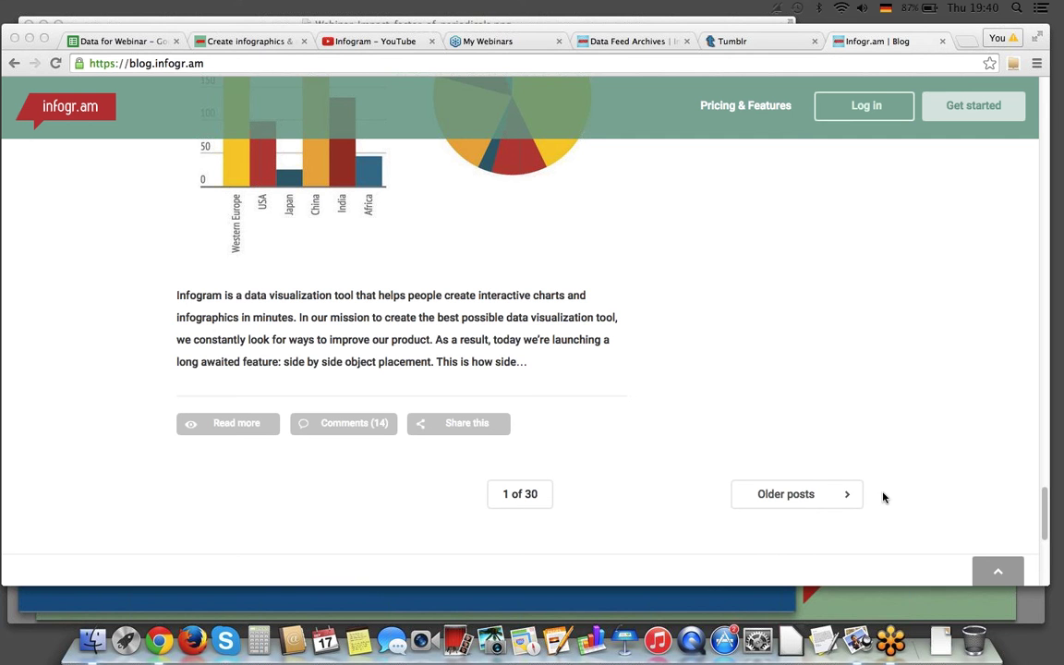
{"action": "left_click", "coordinate": [626, 376]}
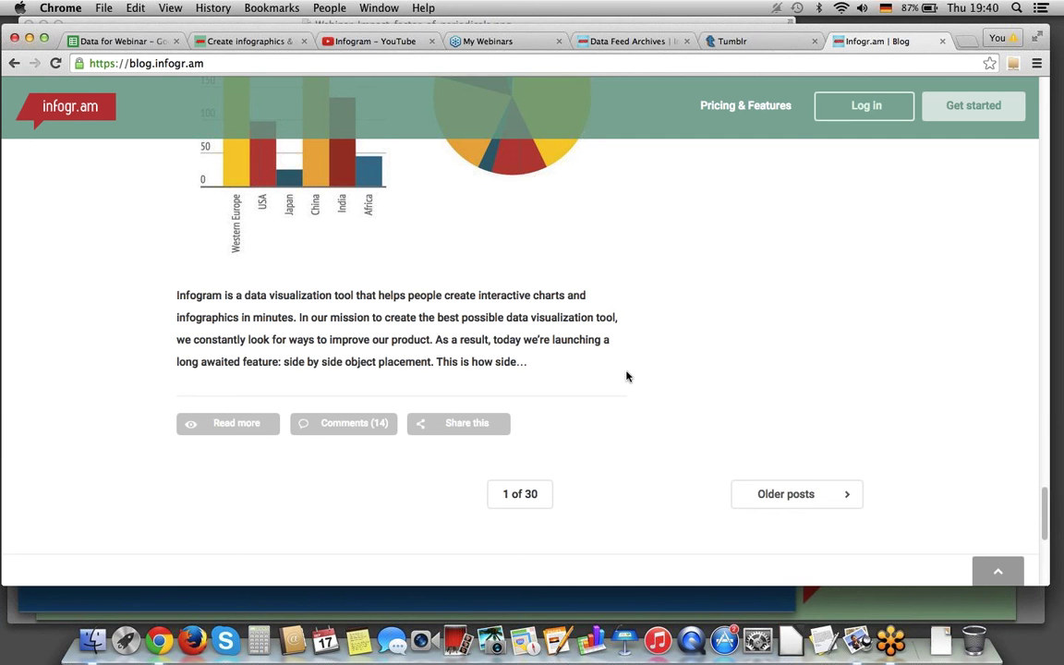
{"action": "scroll", "coordinate": [739, 524], "scroll_direction": "down", "scroll_amount": 1}
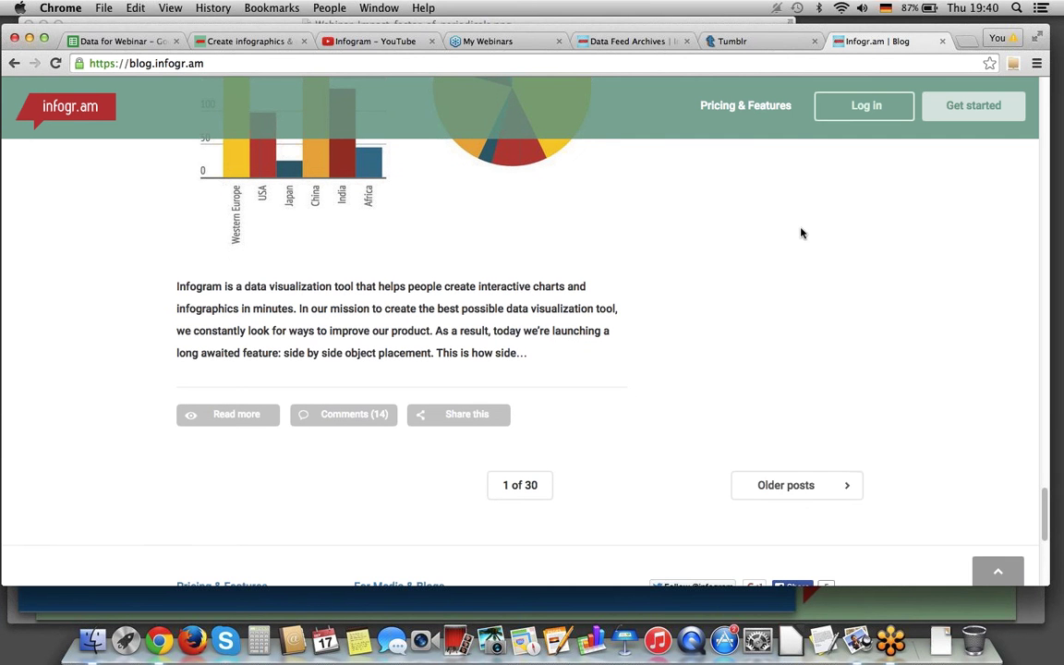
Open the older posts on blog page 2 and skim through them to the end of the page
{"action": "left_click", "coordinate": [804, 488]}
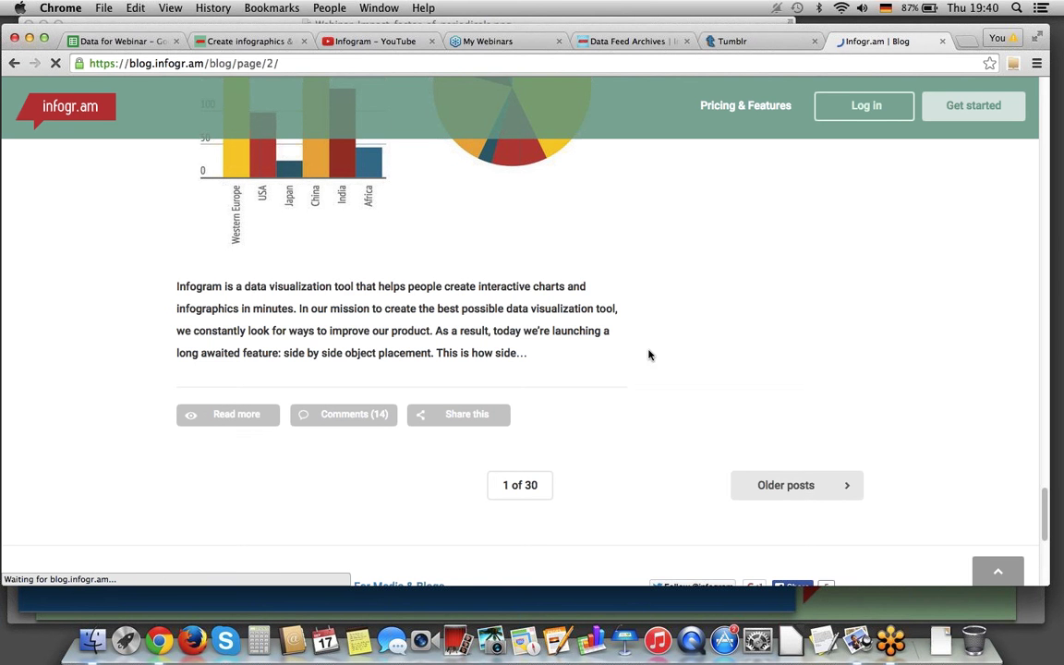
{"action": "scroll", "coordinate": [572, 390], "scroll_direction": "down", "scroll_amount": 15}
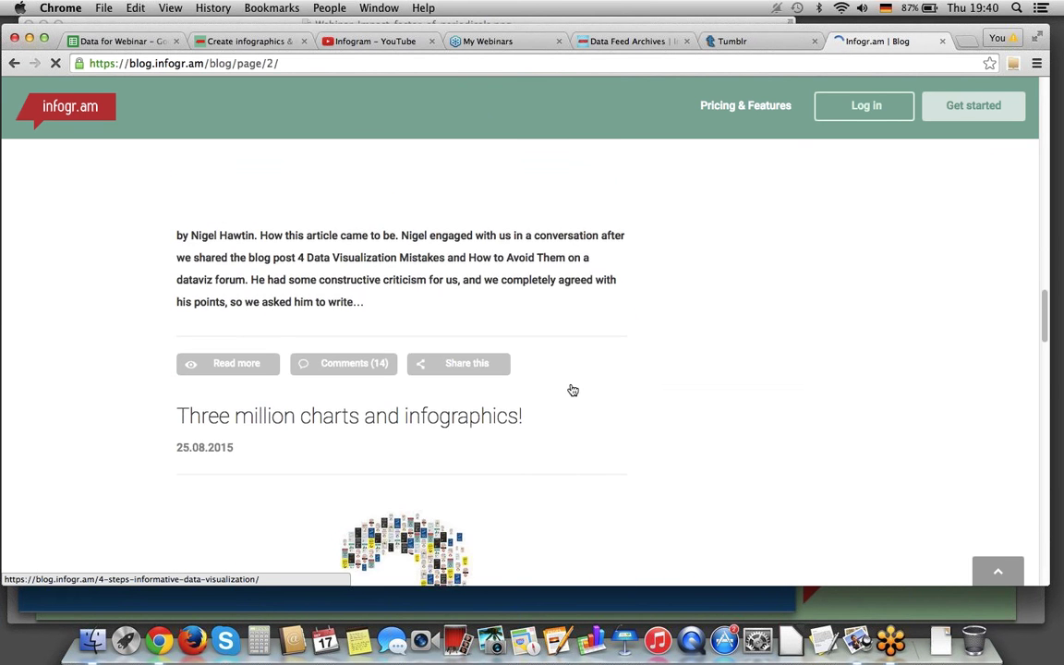
{"action": "scroll", "coordinate": [573, 390], "scroll_direction": "down", "scroll_amount": 10}
{"action": "scroll", "coordinate": [572, 389], "scroll_direction": "down", "scroll_amount": 8}
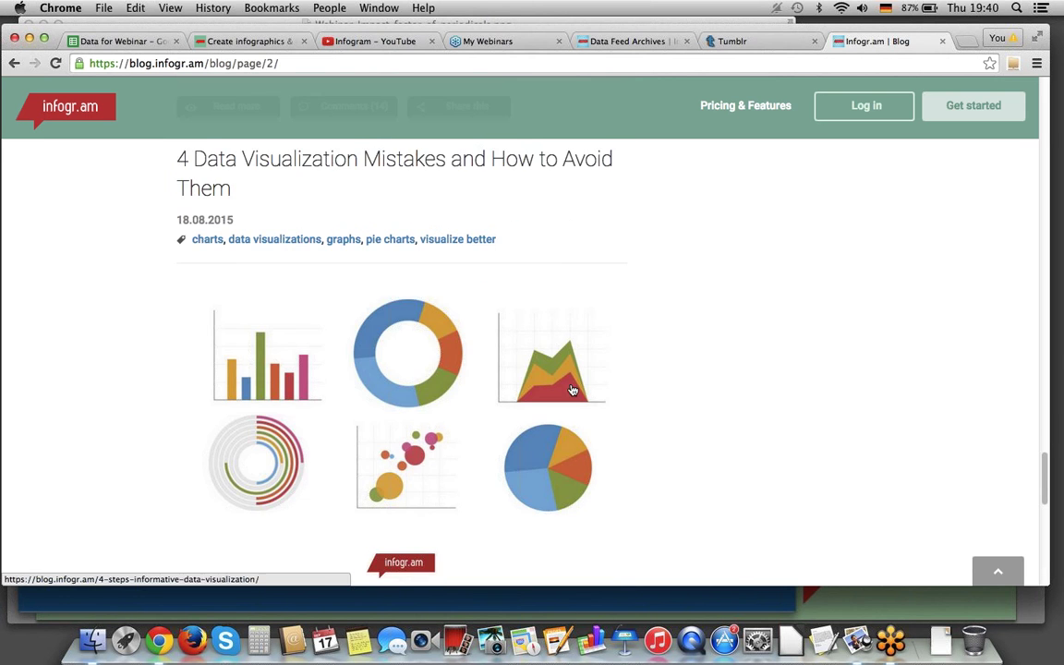
{"action": "scroll", "coordinate": [572, 390], "scroll_direction": "down", "scroll_amount": 10}
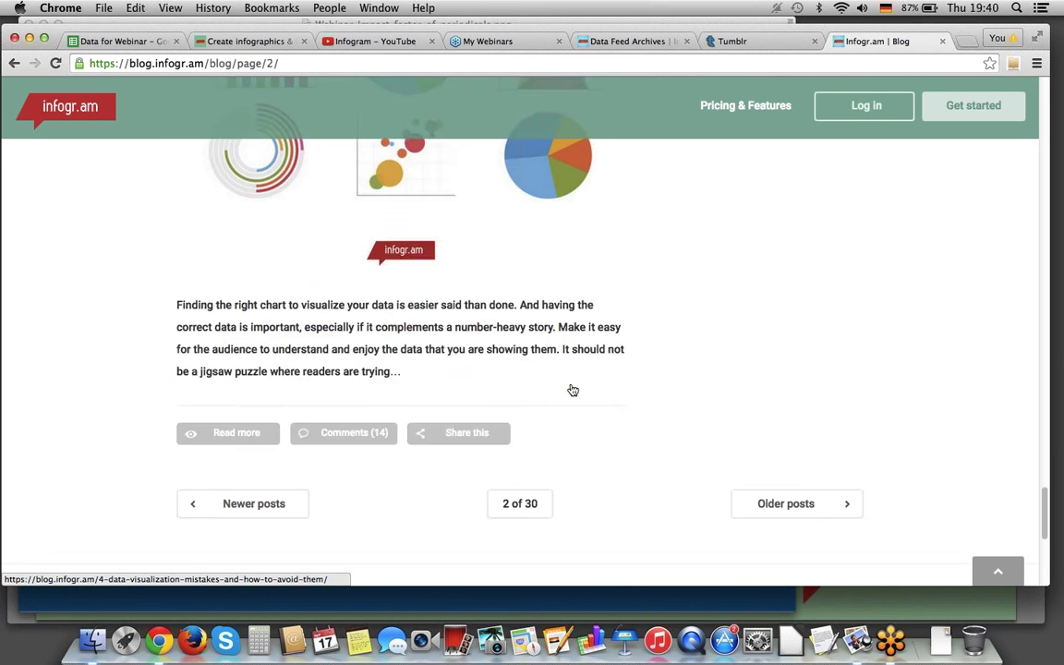
{"action": "scroll", "coordinate": [800, 278], "scroll_direction": "up", "scroll_amount": 3}
Open blog page 3 and skim its posts down to the page navigation
{"action": "left_click", "coordinate": [810, 290]}
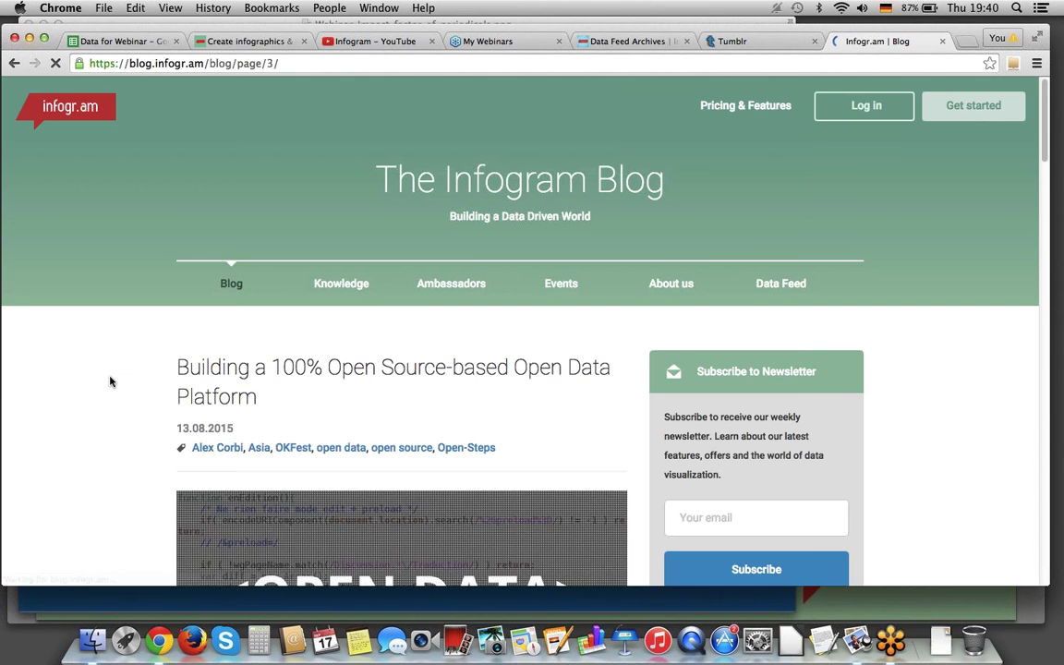
{"action": "scroll", "coordinate": [110, 381], "scroll_direction": "down", "scroll_amount": 15}
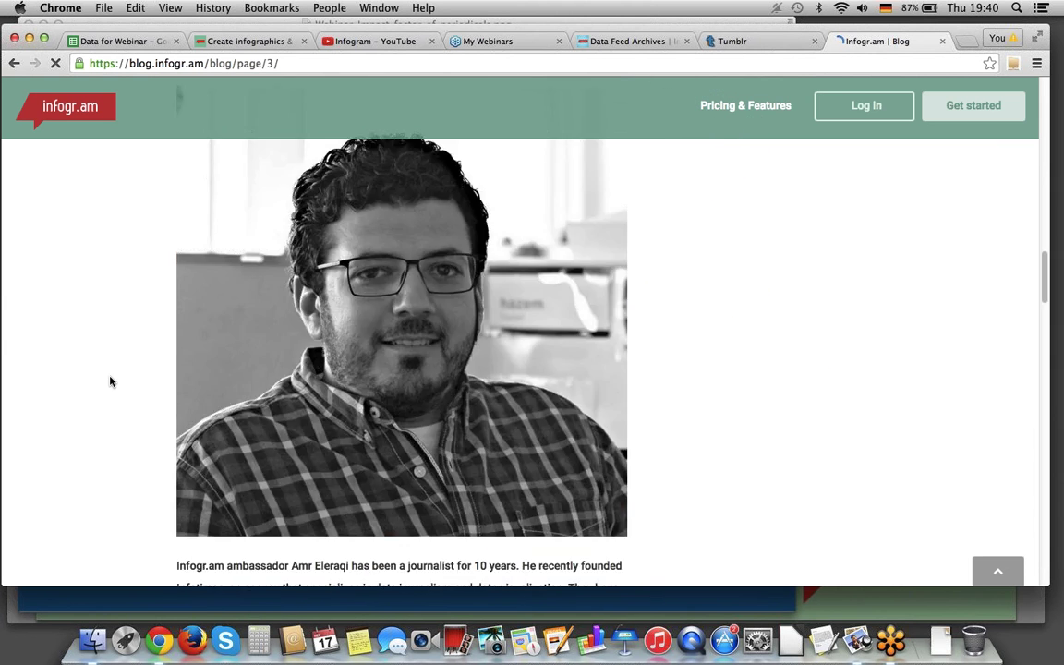
{"action": "scroll", "coordinate": [110, 381], "scroll_direction": "down", "scroll_amount": 20}
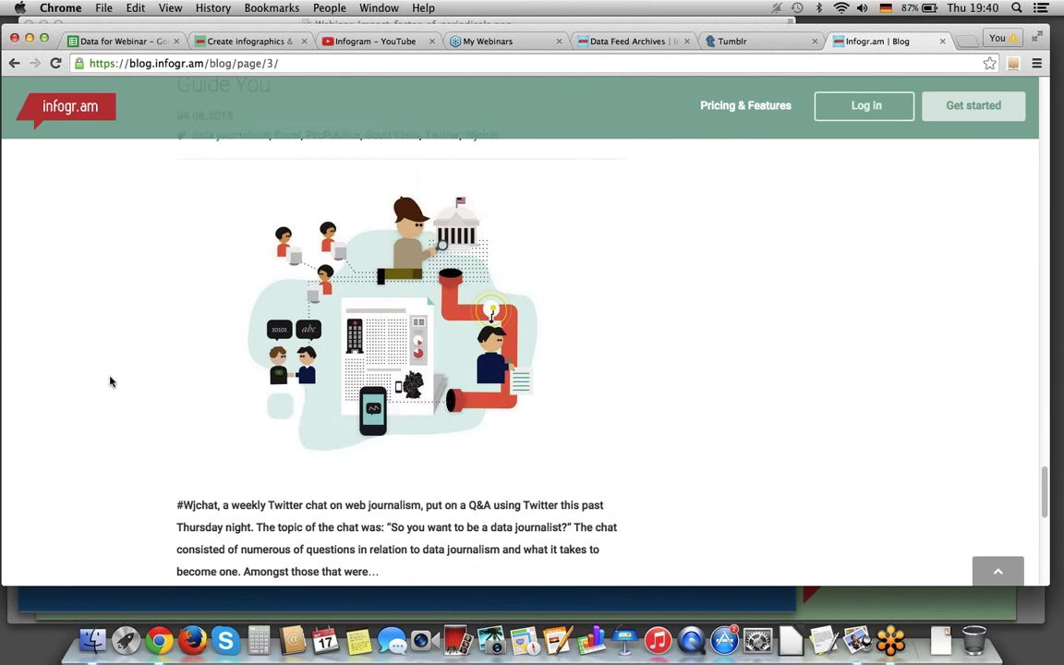
{"action": "scroll", "coordinate": [110, 382], "scroll_direction": "down", "scroll_amount": 3}
{"action": "scroll", "coordinate": [555, 351], "scroll_direction": "up", "scroll_amount": 5}
Open blog page 4 and look through its posts down to the site footer
{"action": "left_click", "coordinate": [785, 328]}
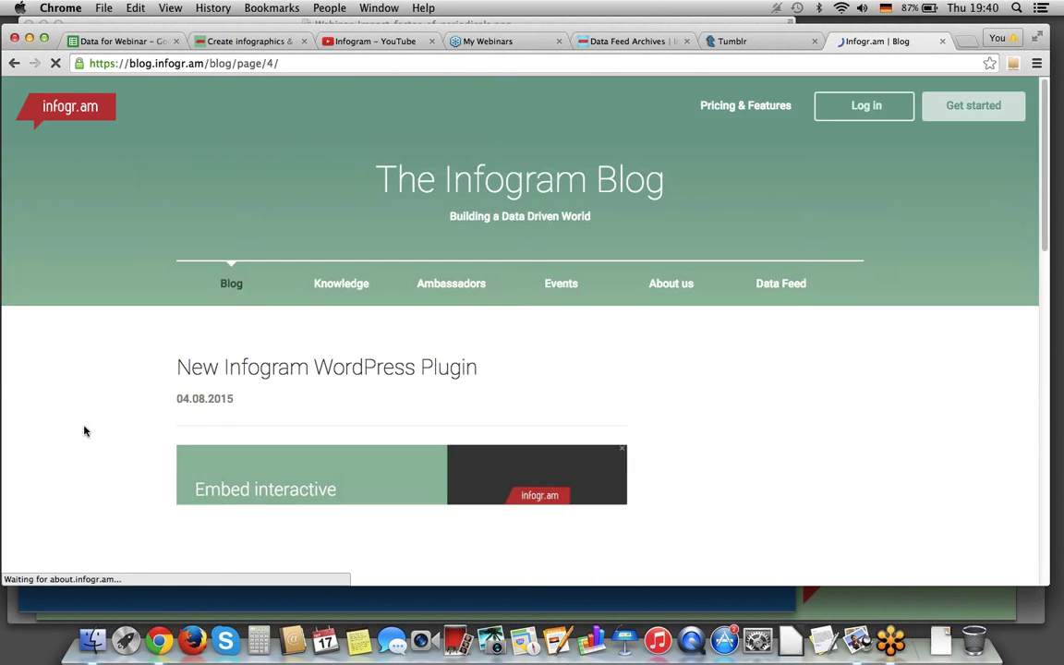
{"action": "scroll", "coordinate": [112, 406], "scroll_direction": "down", "scroll_amount": 5}
{"action": "scroll", "coordinate": [112, 407], "scroll_direction": "down", "scroll_amount": 10}
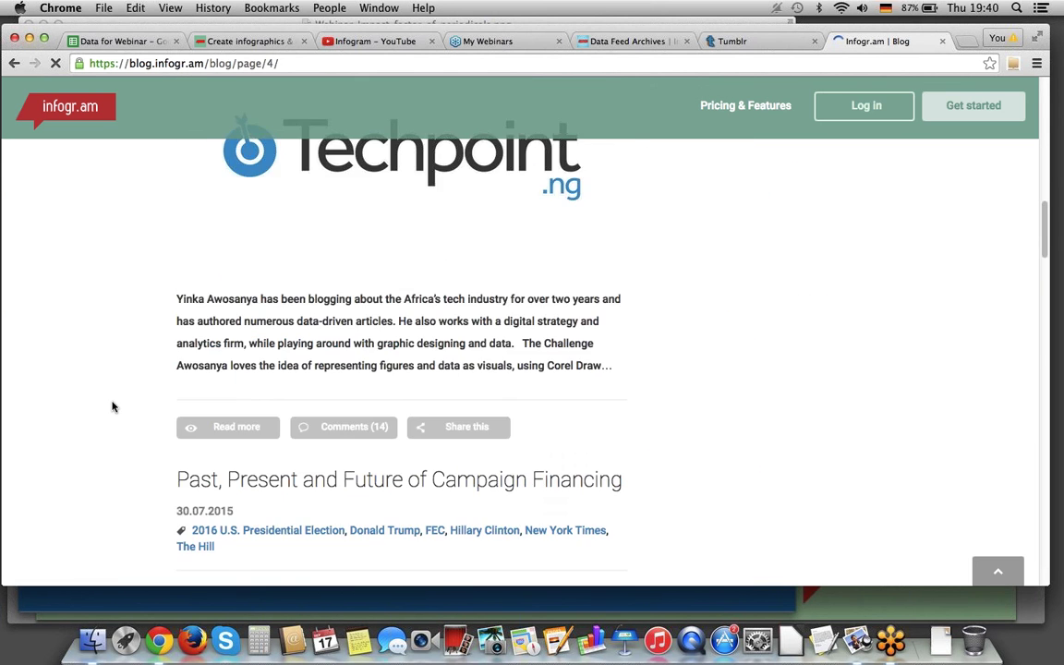
{"action": "scroll", "coordinate": [111, 406], "scroll_direction": "down", "scroll_amount": 15}
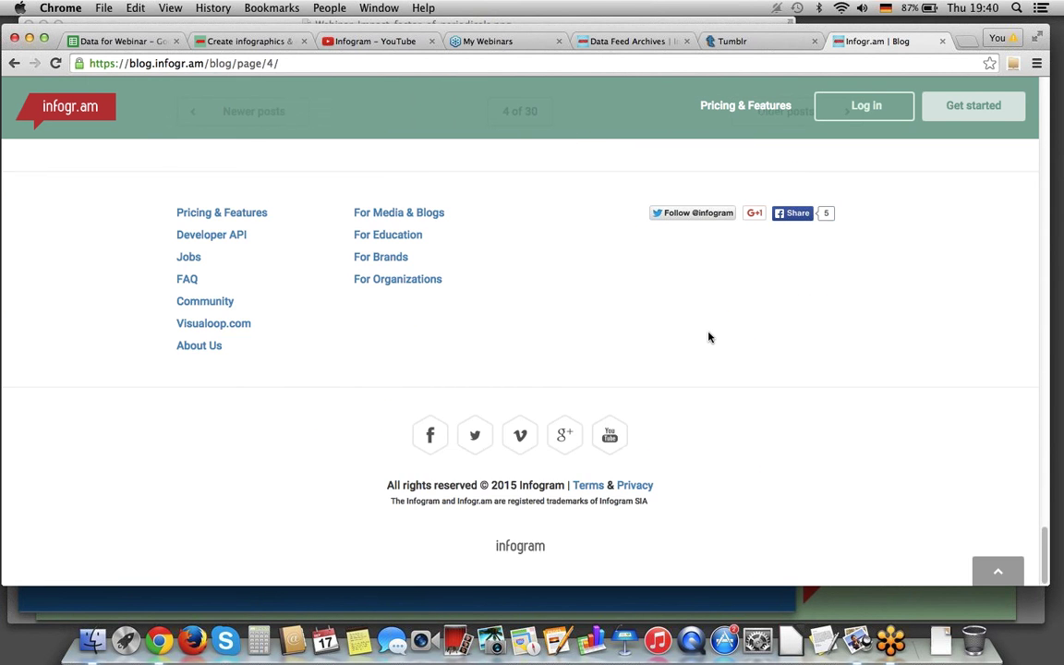
Go back through the newer posts to blog page 3, skim it, and continue to blog page 2
{"action": "scroll", "coordinate": [709, 337], "scroll_direction": "up", "scroll_amount": 3}
{"action": "left_click", "coordinate": [271, 413]}
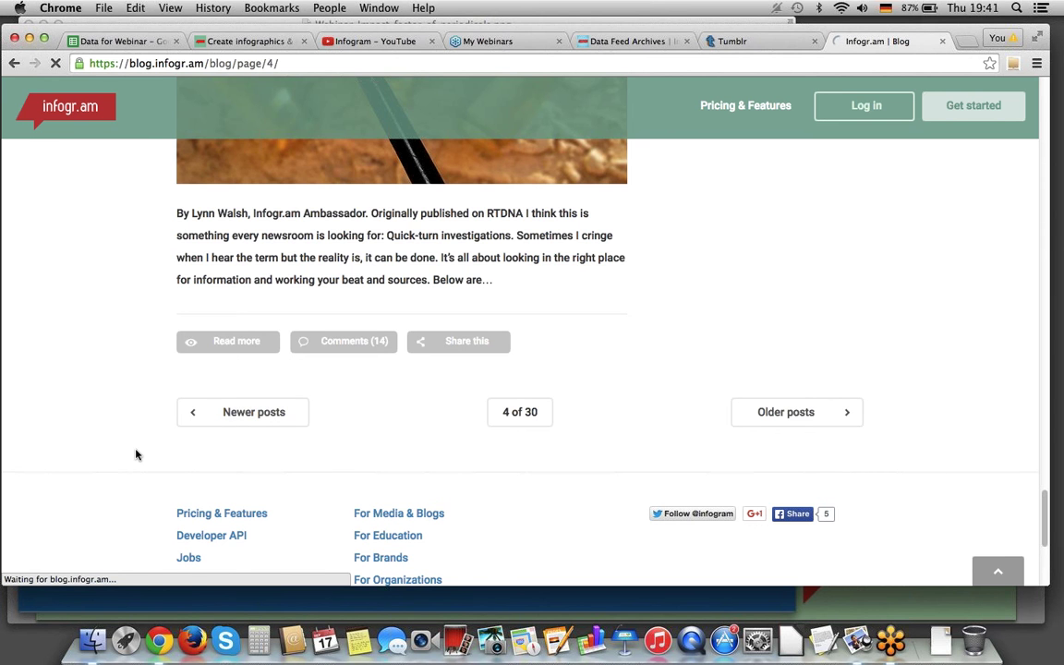
{"action": "scroll", "coordinate": [135, 454], "scroll_direction": "down", "scroll_amount": 12}
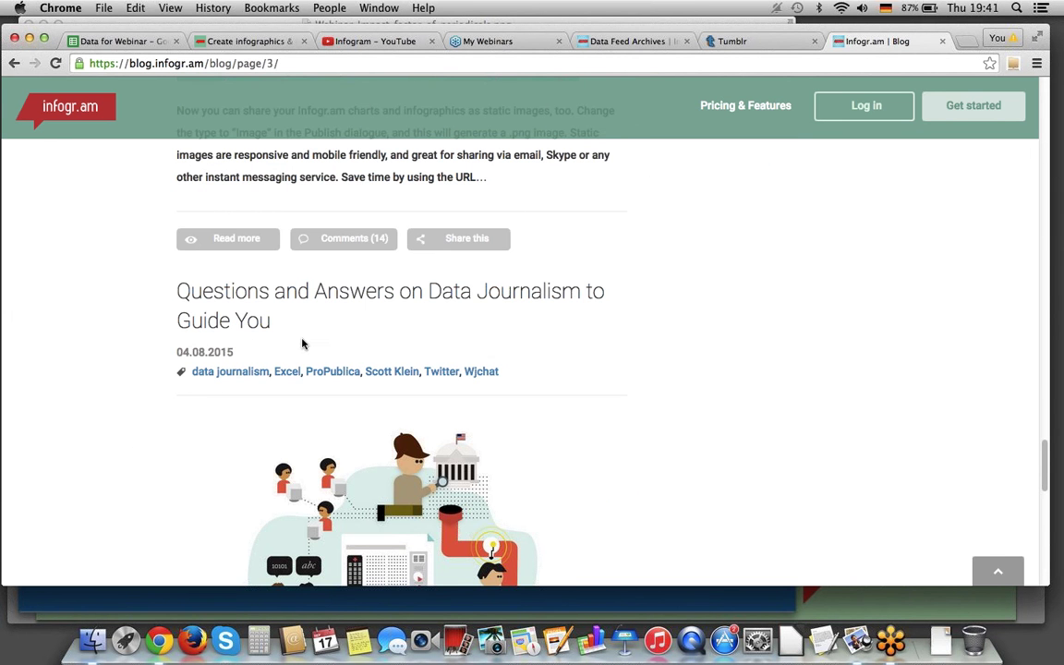
{"action": "scroll", "coordinate": [475, 349], "scroll_direction": "down", "scroll_amount": 8}
{"action": "left_click", "coordinate": [271, 357]}
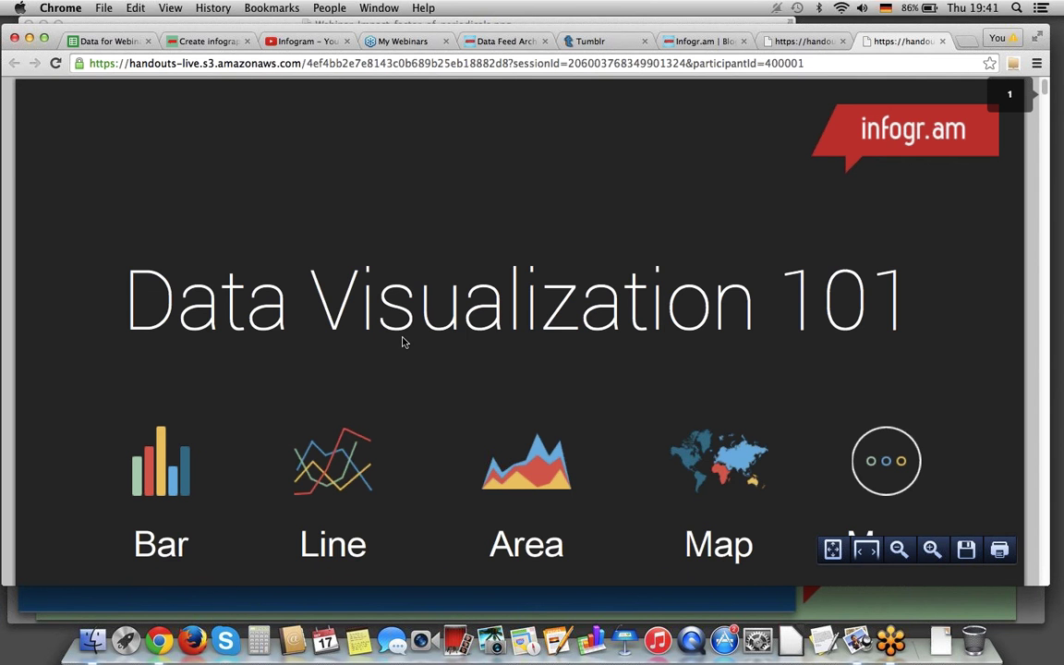
Look through the Data Visualization 101 handout, from the chart types by dimension to the bar and pie chart advice
{"action": "scroll", "coordinate": [402, 342], "scroll_direction": "down", "scroll_amount": 10}
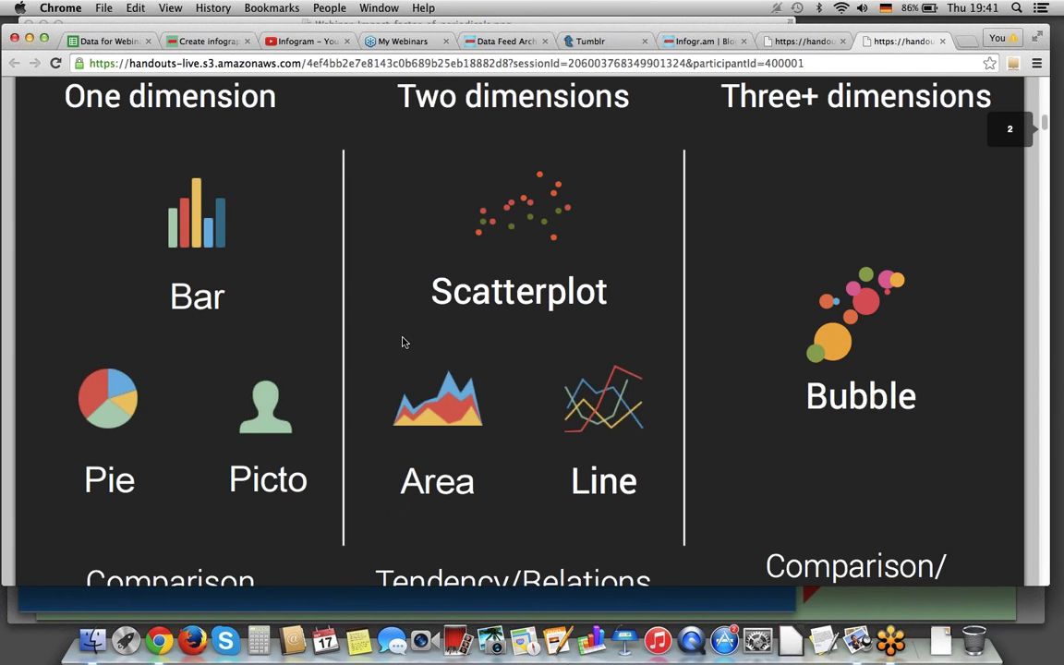
{"action": "scroll", "coordinate": [402, 342], "scroll_direction": "up", "scroll_amount": 1}
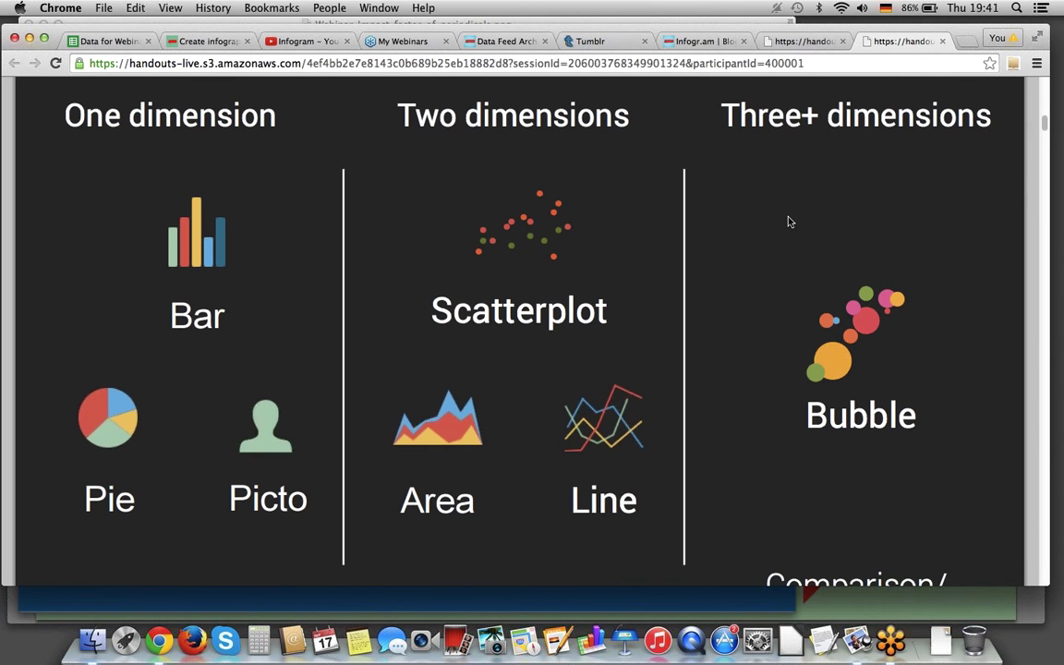
{"action": "scroll", "coordinate": [790, 222], "scroll_direction": "down", "scroll_amount": 3}
{"action": "scroll", "coordinate": [790, 221], "scroll_direction": "down", "scroll_amount": 3}
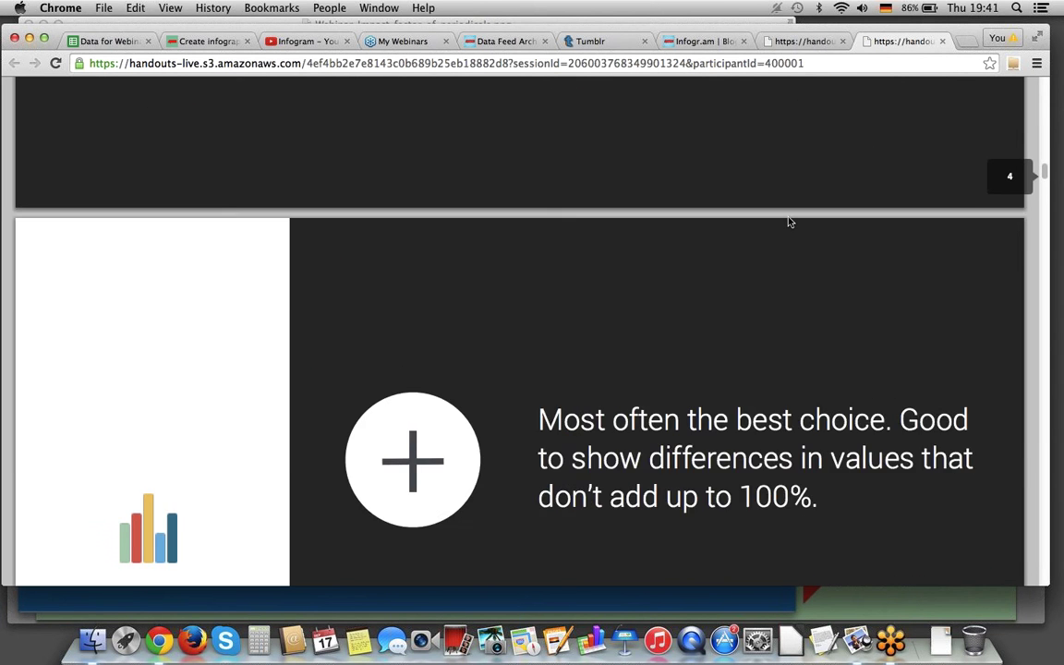
{"action": "scroll", "coordinate": [790, 222], "scroll_direction": "down", "scroll_amount": 3}
{"action": "scroll", "coordinate": [790, 221], "scroll_direction": "up", "scroll_amount": 5}
{"action": "scroll", "coordinate": [790, 221], "scroll_direction": "down", "scroll_amount": 3}
{"action": "scroll", "coordinate": [790, 222], "scroll_direction": "down", "scroll_amount": 5}
{"action": "scroll", "coordinate": [790, 222], "scroll_direction": "down", "scroll_amount": 5}
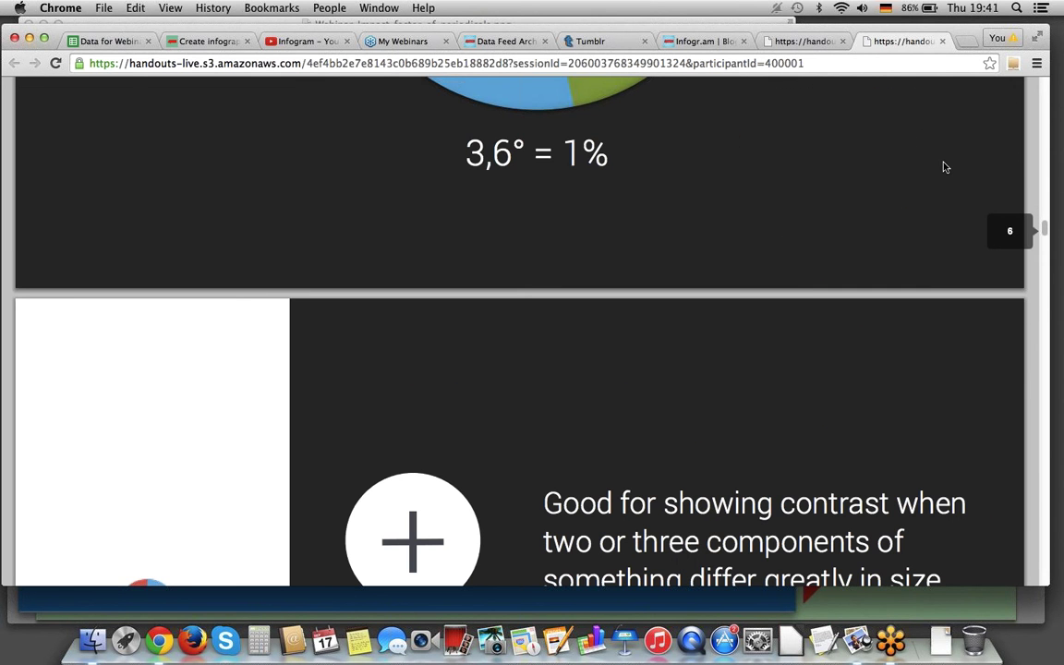
Return to blog page 2 and skim past the post on four data visualization mistakes to the footer
{"action": "left_click", "coordinate": [708, 41]}
{"action": "scroll", "coordinate": [496, 386], "scroll_direction": "down", "scroll_amount": 15}
{"action": "scroll", "coordinate": [496, 387], "scroll_direction": "down", "scroll_amount": 15}
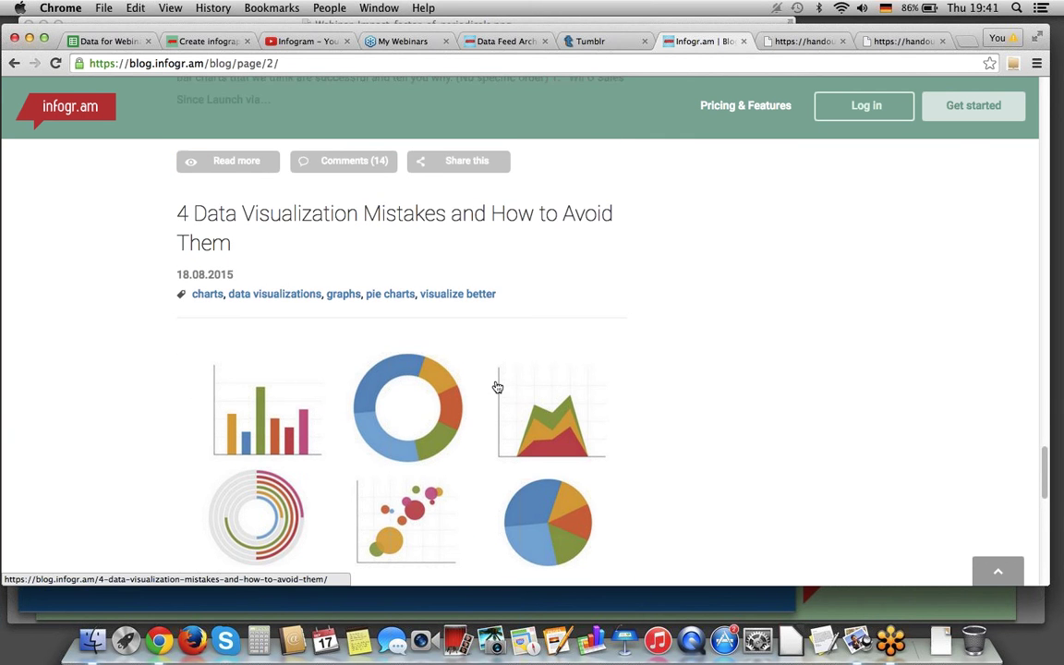
{"action": "scroll", "coordinate": [496, 386], "scroll_direction": "down", "scroll_amount": 15}
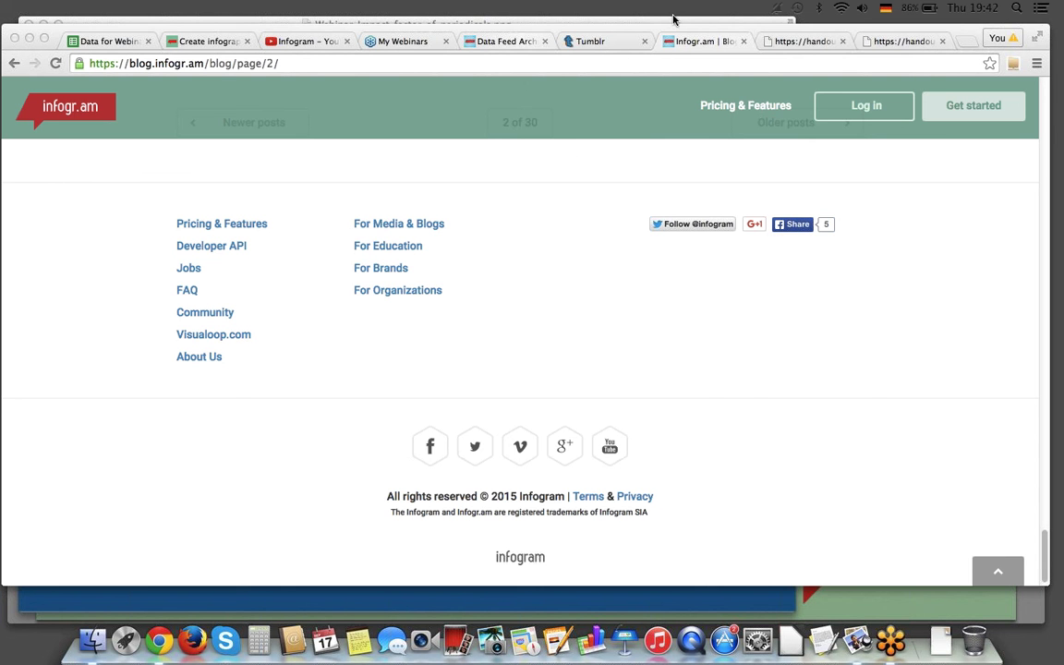
Open the Infogram account's analytics and review the total views, geographic location, referrals and per-infographic views
{"action": "left_click", "coordinate": [197, 43]}
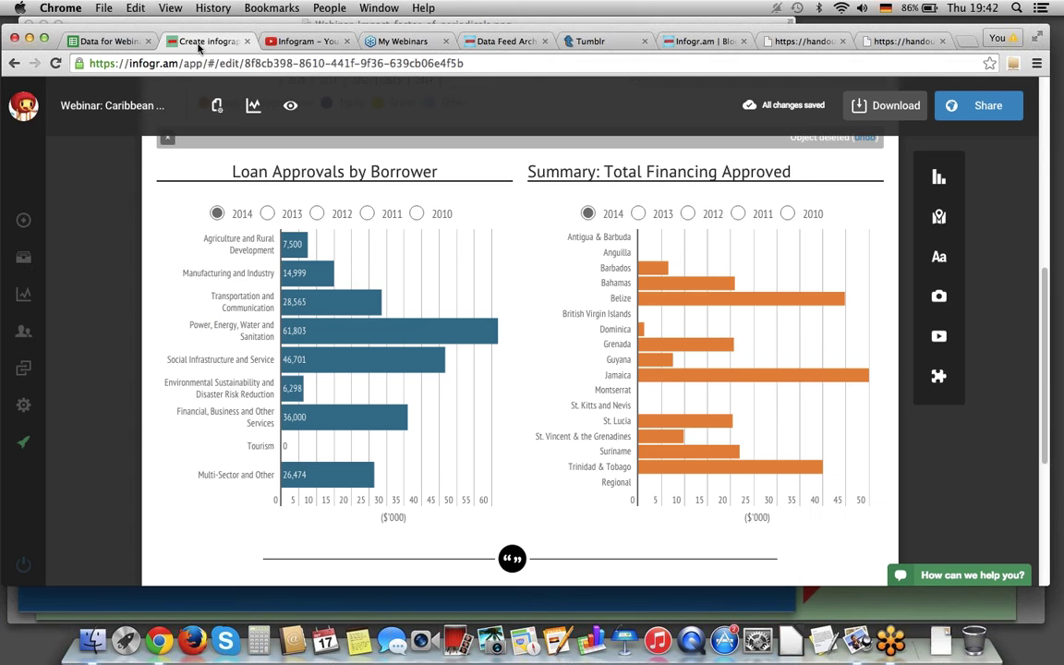
{"action": "left_click", "coordinate": [24, 264]}
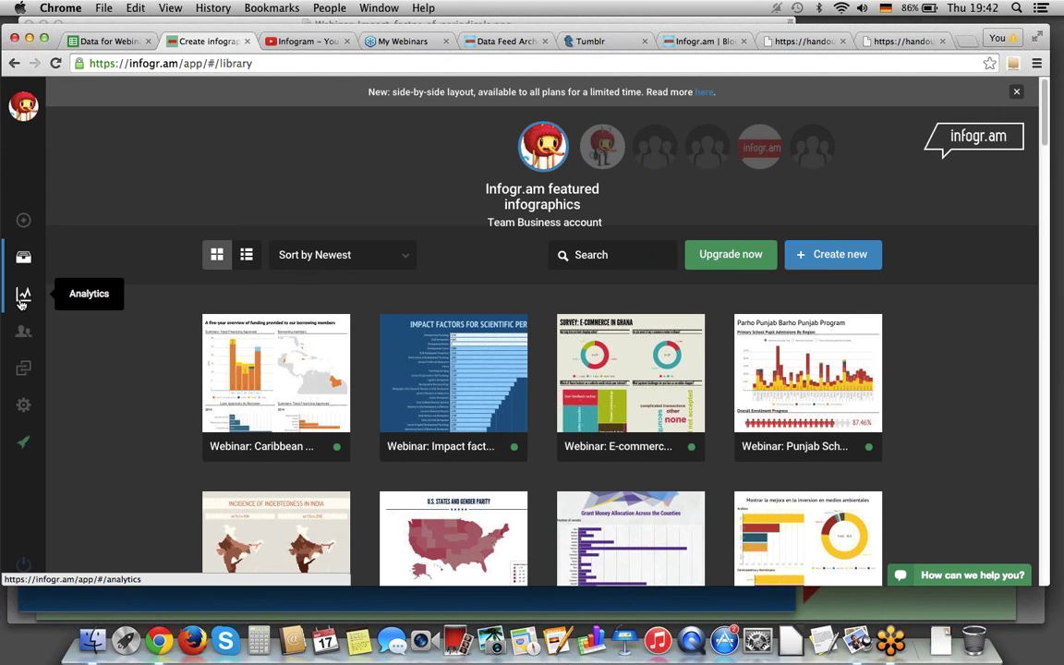
{"action": "left_click", "coordinate": [22, 299]}
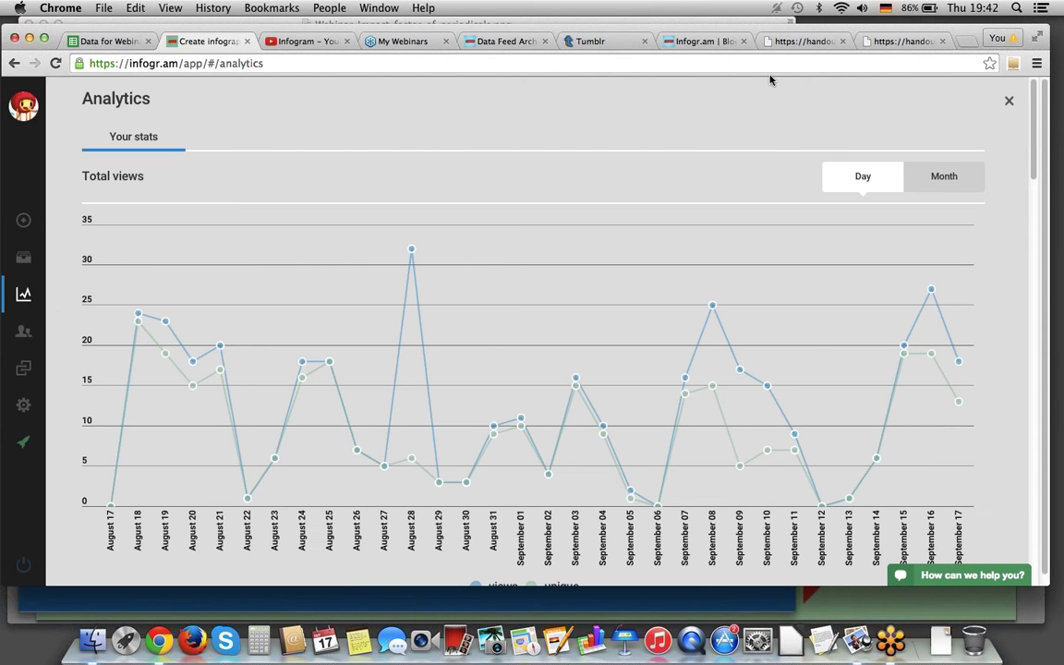
{"action": "scroll", "coordinate": [761, 357], "scroll_direction": "down", "scroll_amount": 5}
{"action": "scroll", "coordinate": [761, 357], "scroll_direction": "down", "scroll_amount": 6}
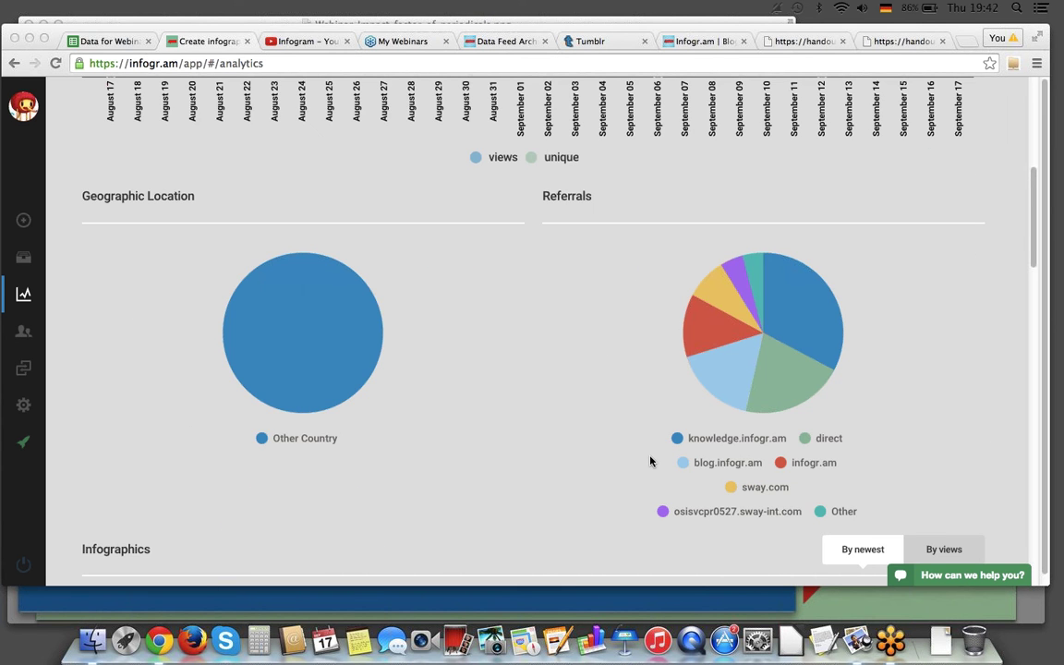
{"action": "scroll", "coordinate": [650, 462], "scroll_direction": "up", "scroll_amount": 8}
{"action": "scroll", "coordinate": [554, 396], "scroll_direction": "down", "scroll_amount": 17}
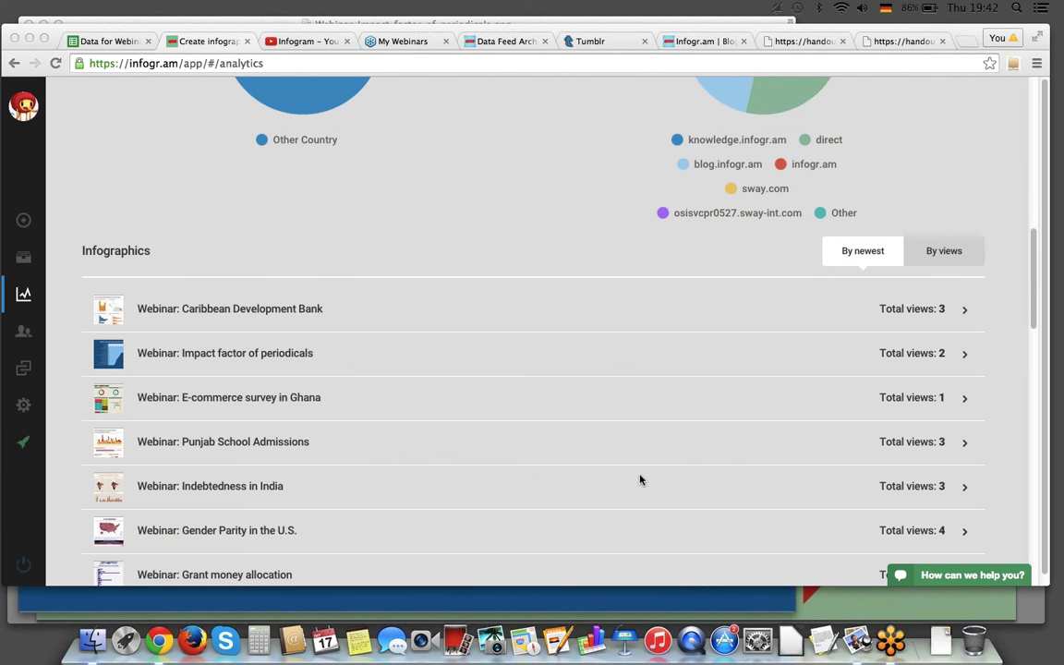
{"action": "scroll", "coordinate": [640, 479], "scroll_direction": "up", "scroll_amount": 14}
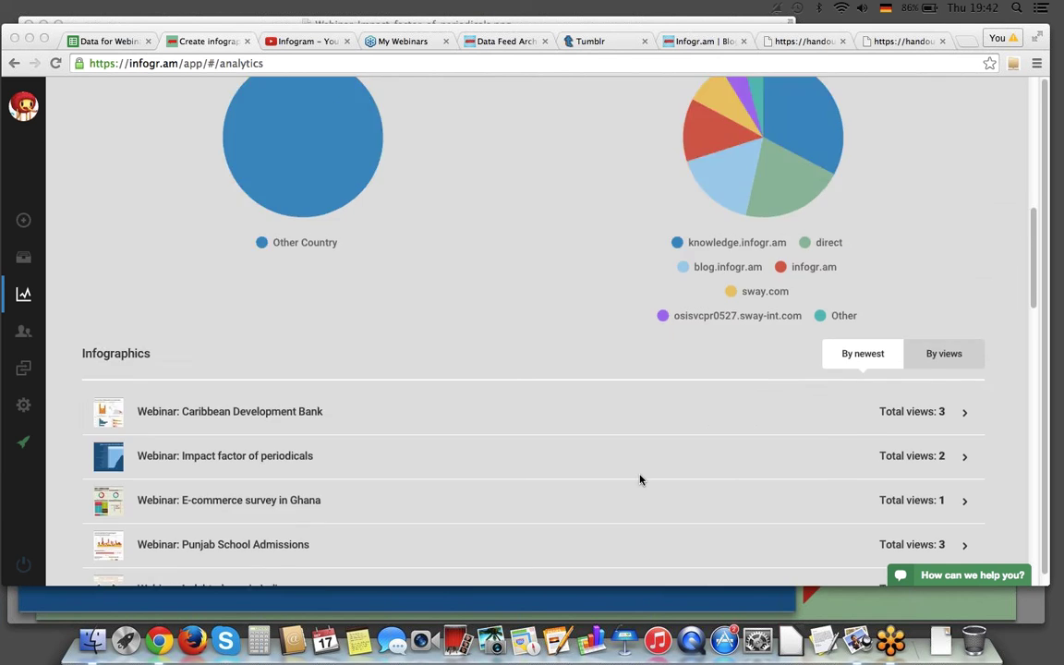
Show the Google Analytics tracking code field and its save option in the account settings
{"action": "left_click", "coordinate": [25, 409]}
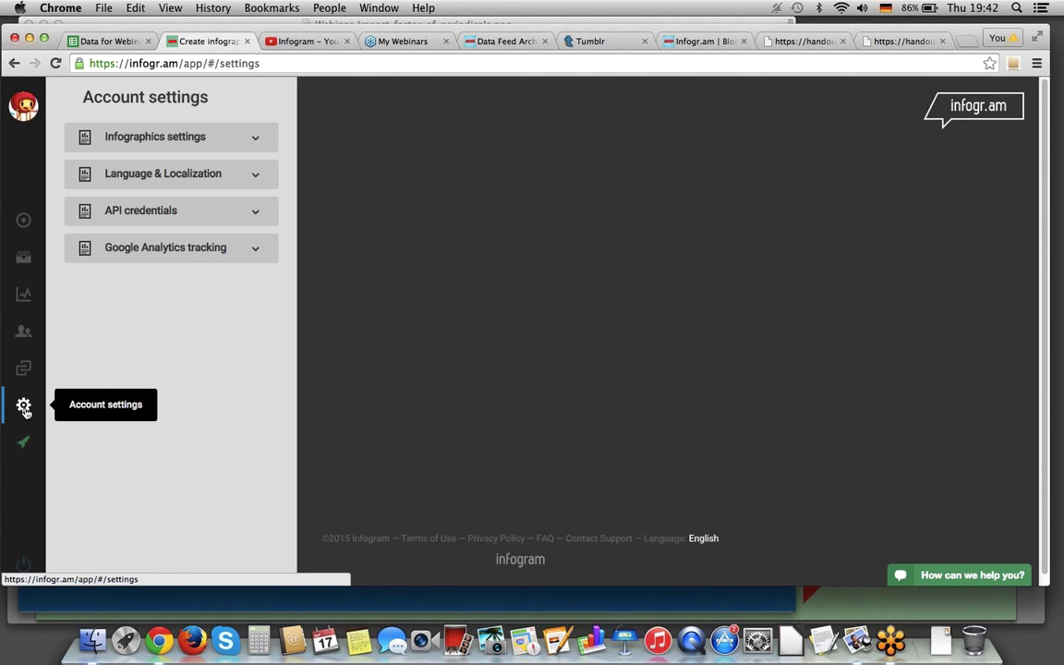
{"action": "left_click", "coordinate": [198, 255]}
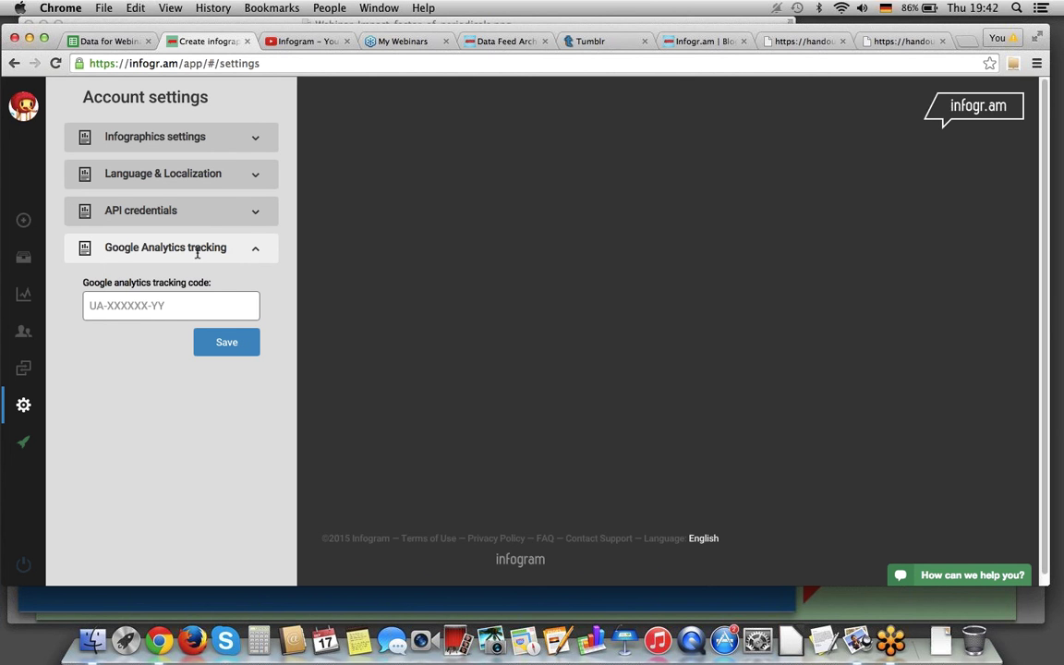
{"action": "left_click", "coordinate": [154, 307]}
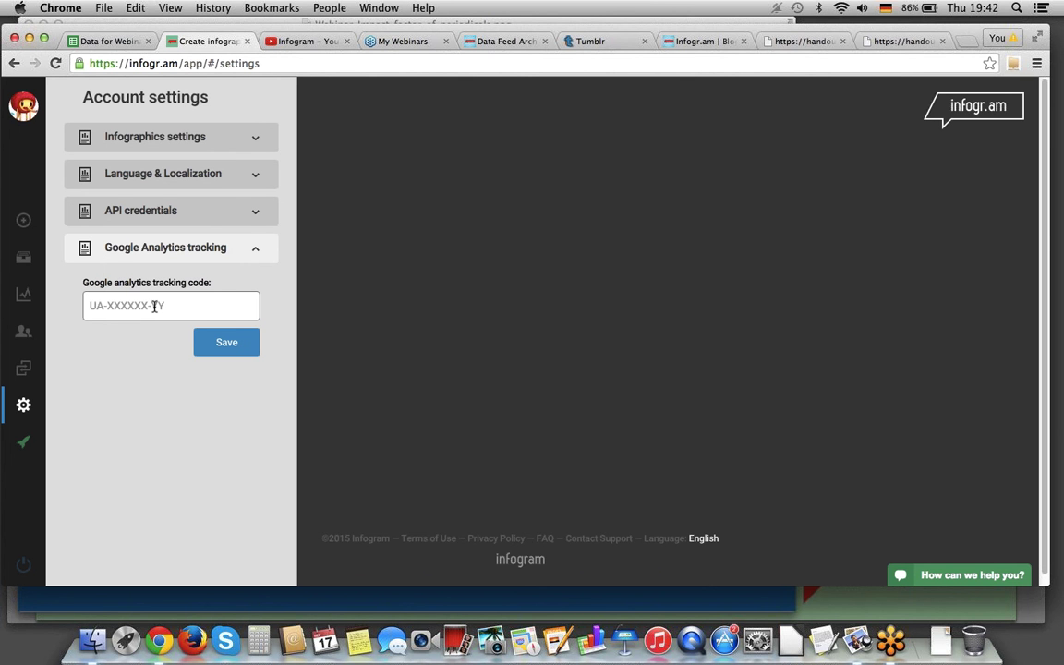
{"action": "left_click", "coordinate": [223, 354]}
{"action": "left_click", "coordinate": [223, 351]}
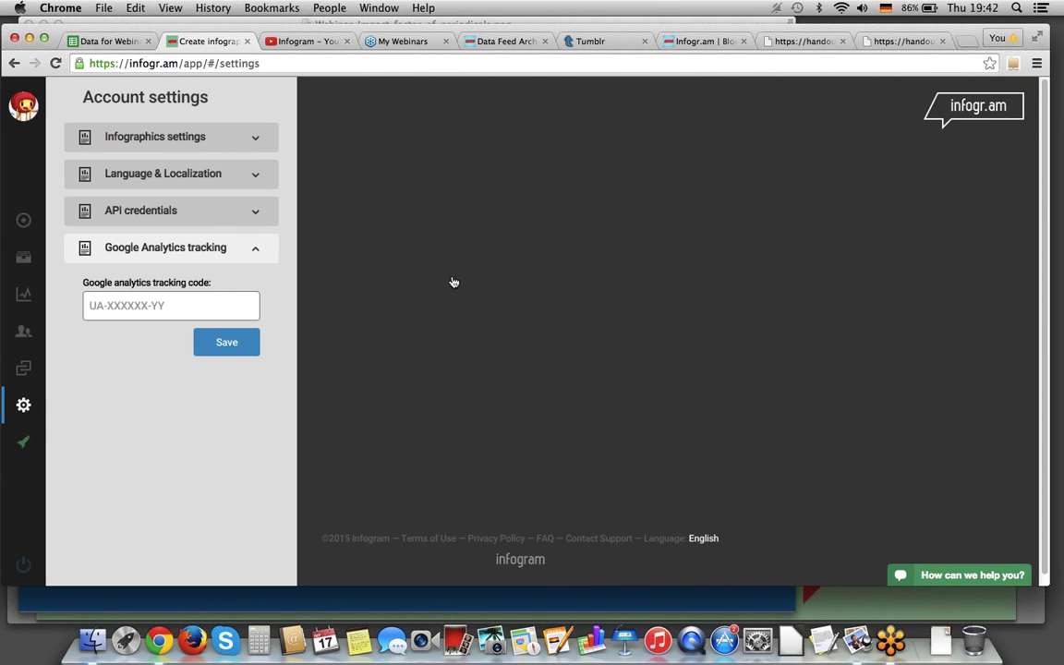
Start creating a new infographic and browse the available infographic templates
{"action": "left_click", "coordinate": [28, 223]}
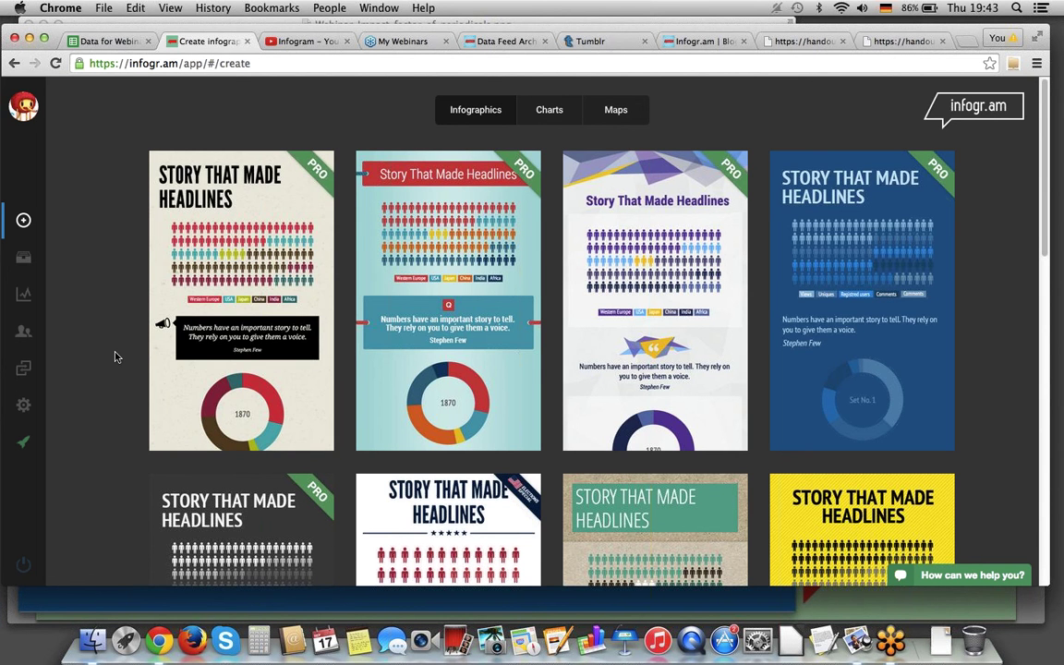
{"action": "scroll", "coordinate": [115, 357], "scroll_direction": "down", "scroll_amount": 10}
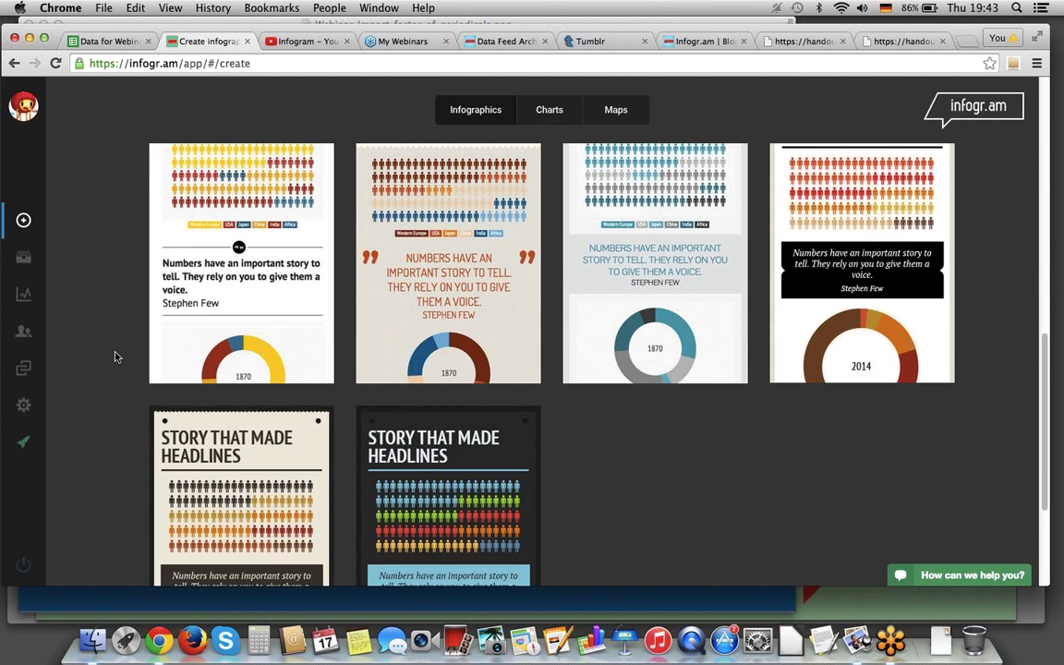
{"action": "scroll", "coordinate": [115, 356], "scroll_direction": "up", "scroll_amount": 10}
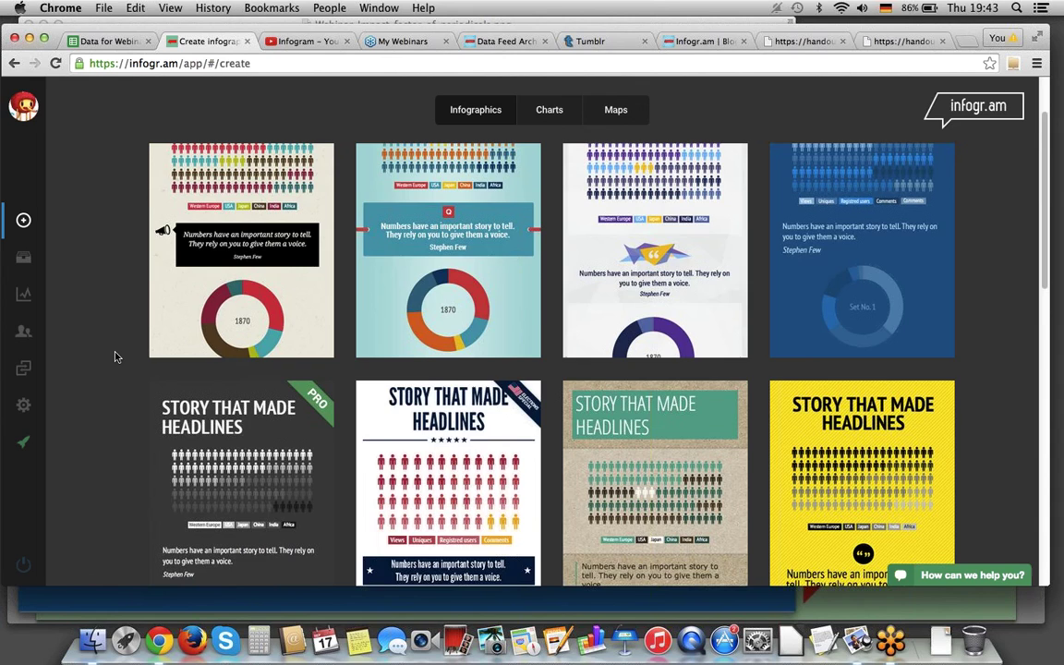